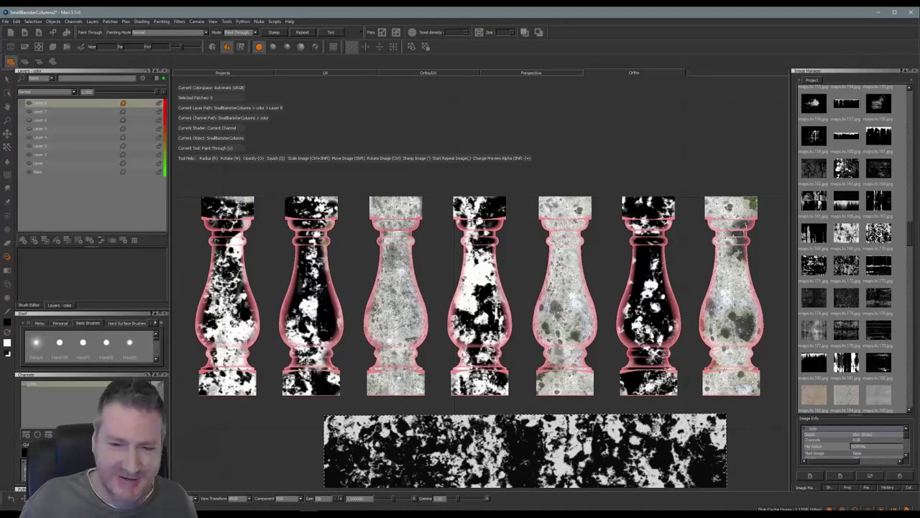
# Step: Compare the Darken and Multiply blend modes on the top layer, settle on Darken, and lower its opacity to about one third
pyautogui.click(75, 94)
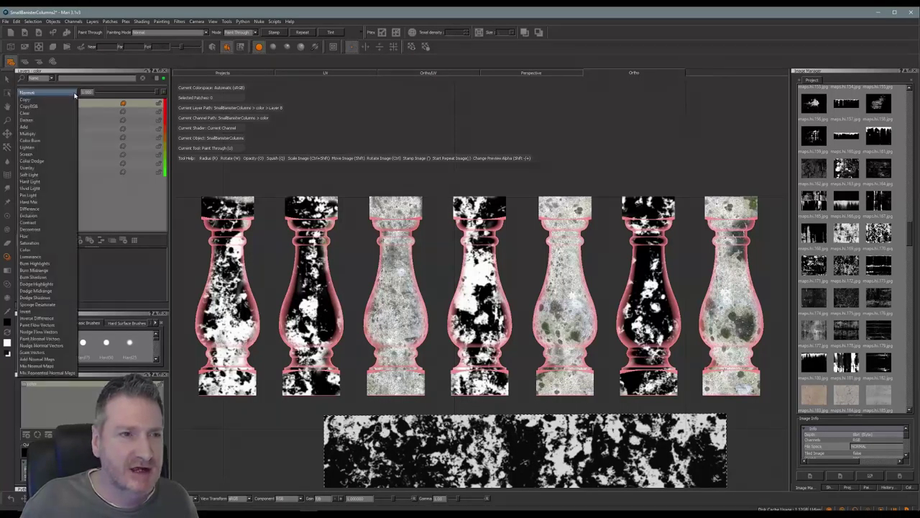
pyautogui.click(47, 122)
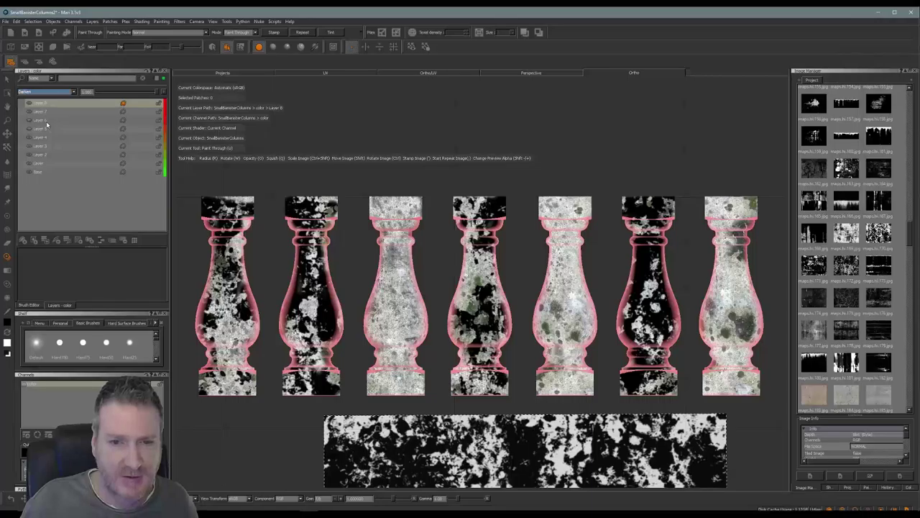
pyautogui.click(75, 93)
pyautogui.click(53, 112)
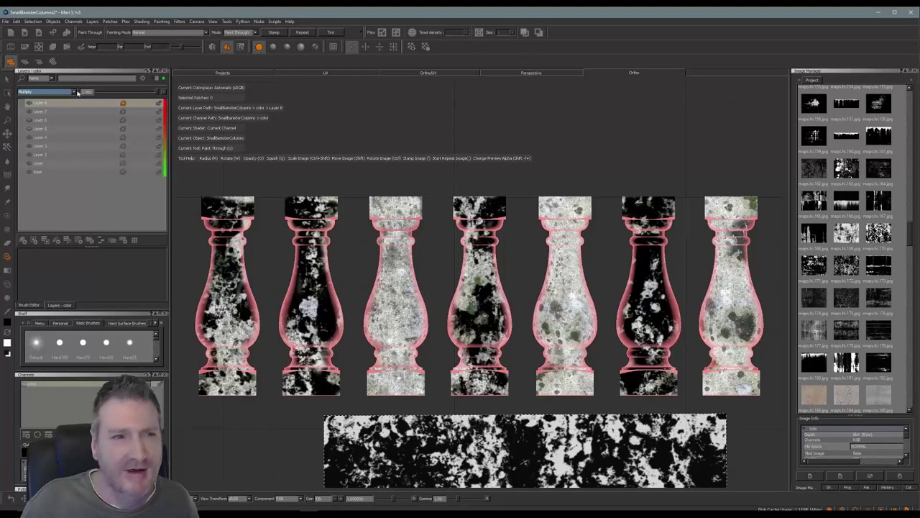
pyautogui.click(74, 92)
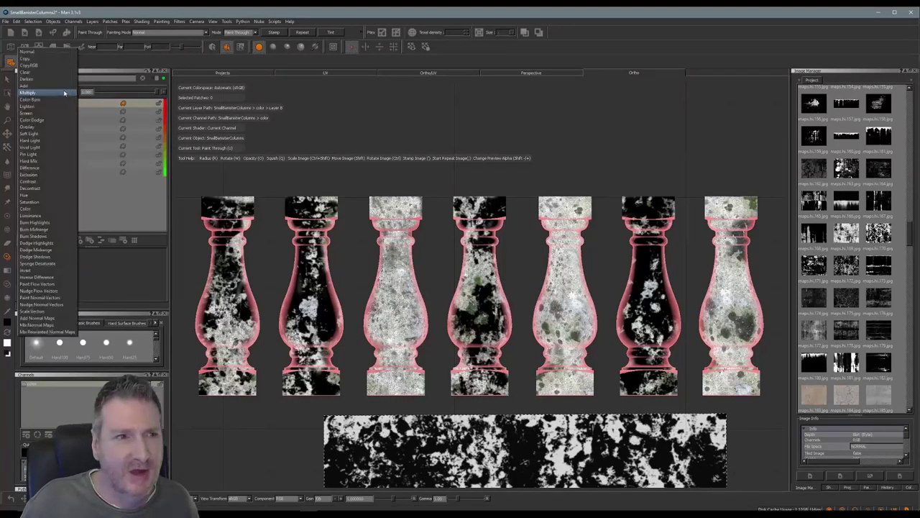
pyautogui.click(46, 79)
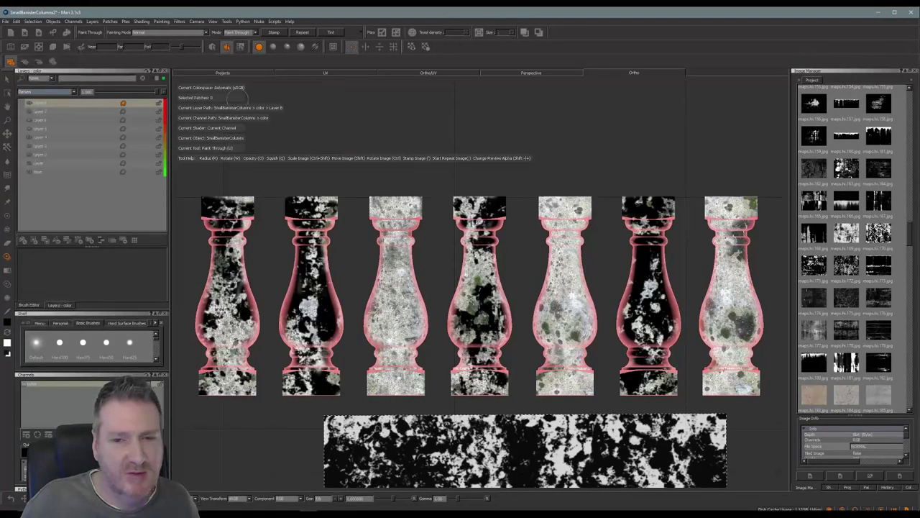
pyautogui.moveTo(157, 92); pyautogui.dragTo(117, 99)
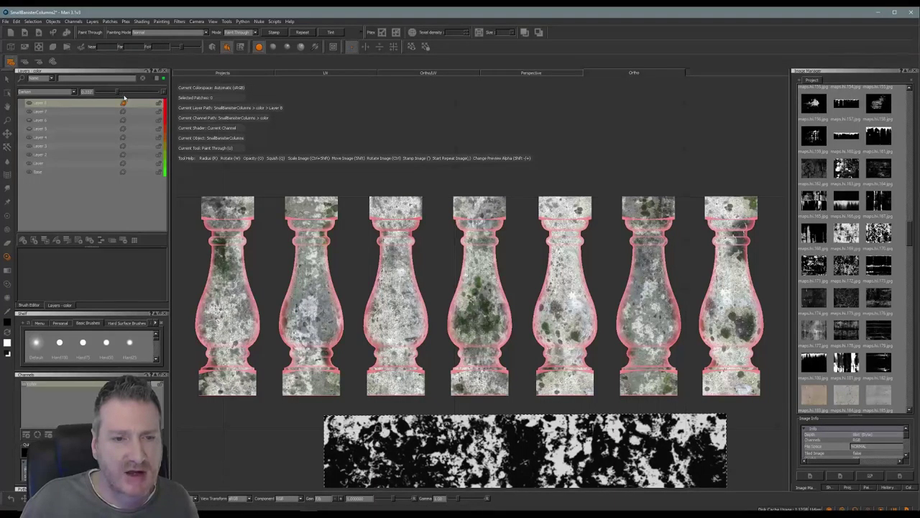
pyautogui.moveTo(123, 97)
pyautogui.mouseDown()
pyautogui.moveTo(132, 95)
pyautogui.moveTo(117, 97)
pyautogui.mouseUp()
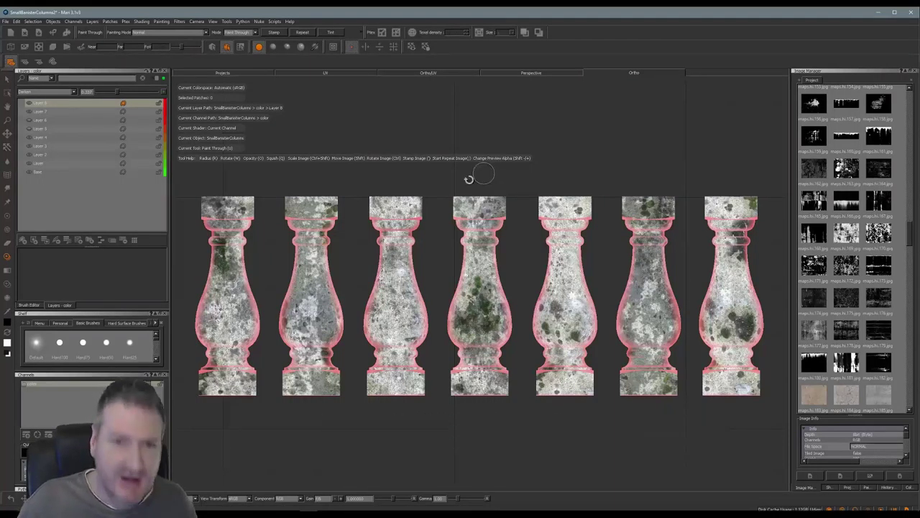
# Step: Place the black-and-white grunge image over the first five columns on their opposite side and enlarge it beyond the columns' height
pyautogui.moveTo(387, 179)
pyautogui.keyDown('alt'); pyautogui.mouseDown()
pyautogui.moveTo(551, 168)
pyautogui.moveTo(464, 161)
pyautogui.moveTo(544, 156)
pyautogui.moveTo(437, 159)
pyautogui.moveTo(530, 173)
pyautogui.moveTo(392, 160)
pyautogui.moveTo(470, 168)
pyautogui.moveTo(505, 185)
pyautogui.mouseUp(); pyautogui.keyUp('alt')
pyautogui.keyDown('alt'); pyautogui.moveTo(440, 172); pyautogui.dragTo(437, 161); pyautogui.keyUp('alt')
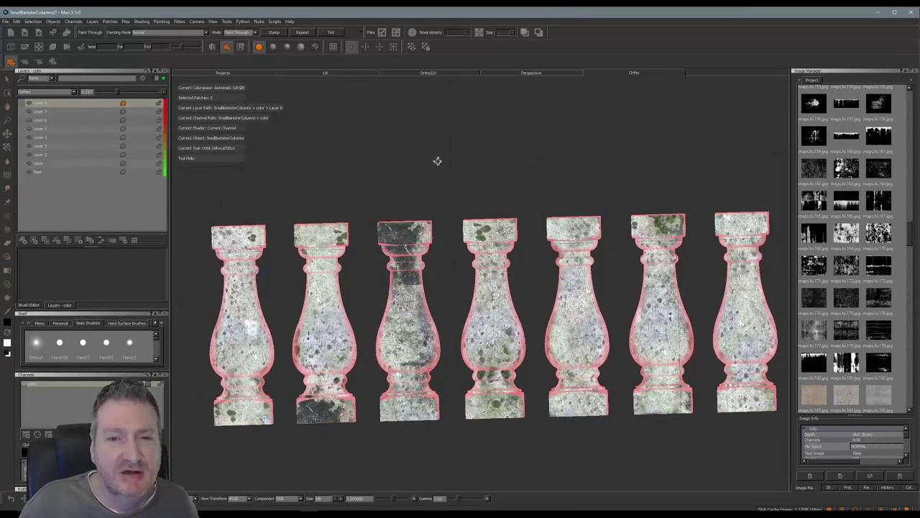
pyautogui.keyDown('alt'); pyautogui.moveTo(444, 170); pyautogui.dragTo(425, 157, button='middle'); pyautogui.keyUp('alt')
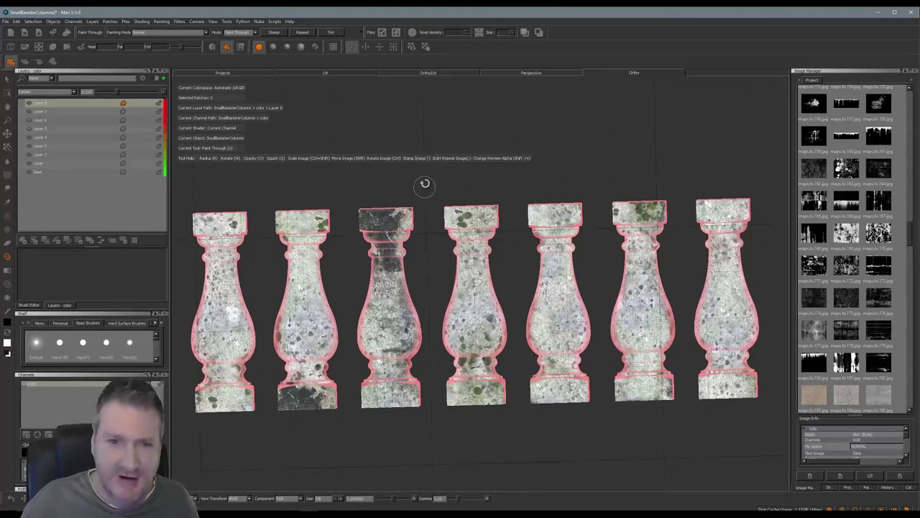
pyautogui.keyDown('alt'); pyautogui.moveTo(647, 160); pyautogui.dragTo(666, 177); pyautogui.keyUp('alt')
pyautogui.keyDown('alt'); pyautogui.moveTo(355, 266); pyautogui.dragTo(337, 246); pyautogui.keyUp('alt')
pyautogui.keyDown('alt'); pyautogui.moveTo(453, 248); pyautogui.dragTo(530, 246); pyautogui.keyUp('alt')
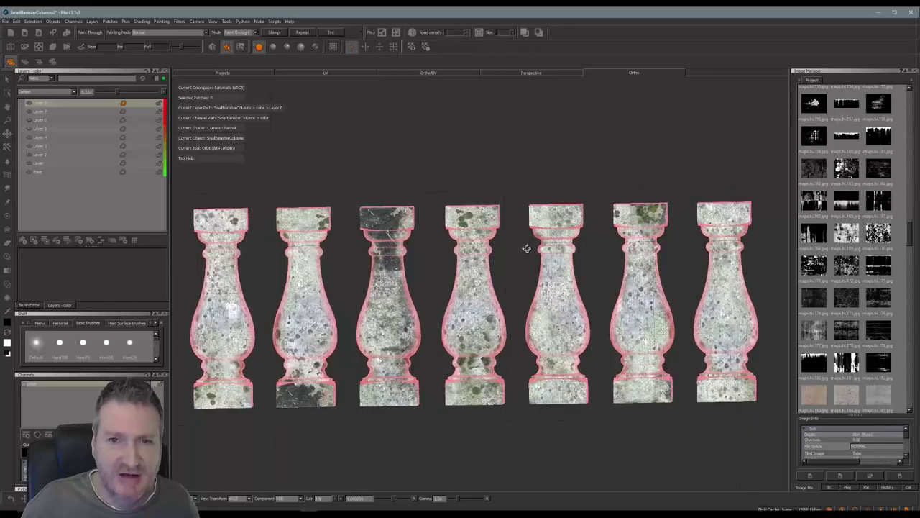
pyautogui.keyDown('alt'); pyautogui.moveTo(719, 171); pyautogui.dragTo(721, 173); pyautogui.keyUp('alt')
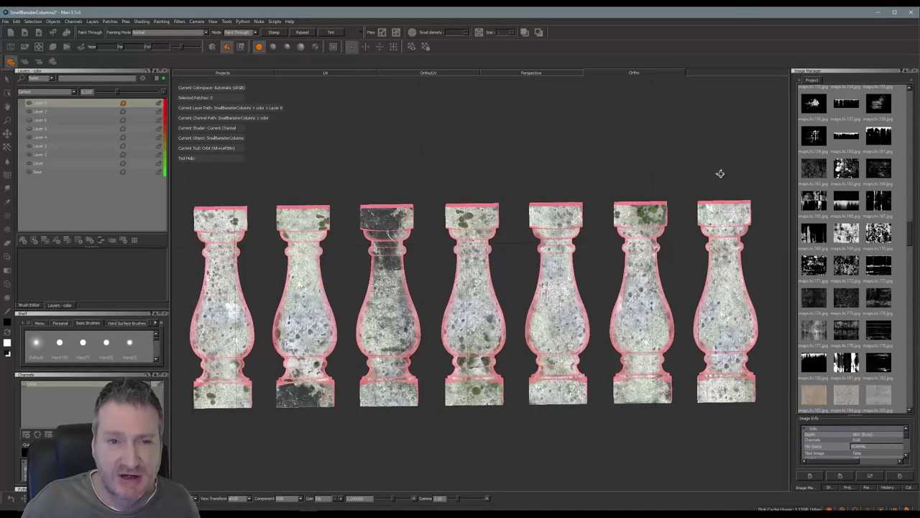
pyautogui.keyDown('alt'); pyautogui.moveTo(277, 182); pyautogui.dragTo(277, 179); pyautogui.keyUp('alt')
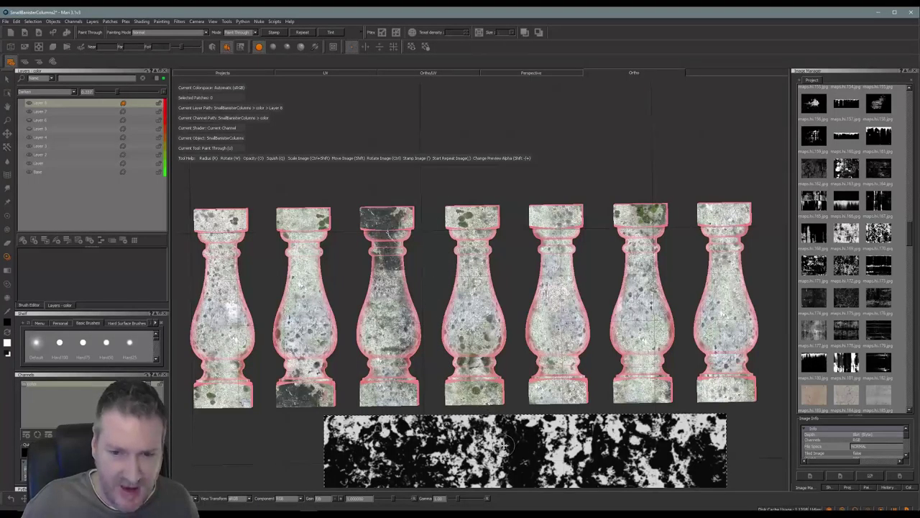
pyautogui.keyDown('shift'); pyautogui.moveTo(510, 443); pyautogui.dragTo(488, 321); pyautogui.keyUp('shift')
pyautogui.keyDown('shift'); pyautogui.moveTo(532, 403); pyautogui.dragTo(406, 262); pyautogui.keyUp('shift')
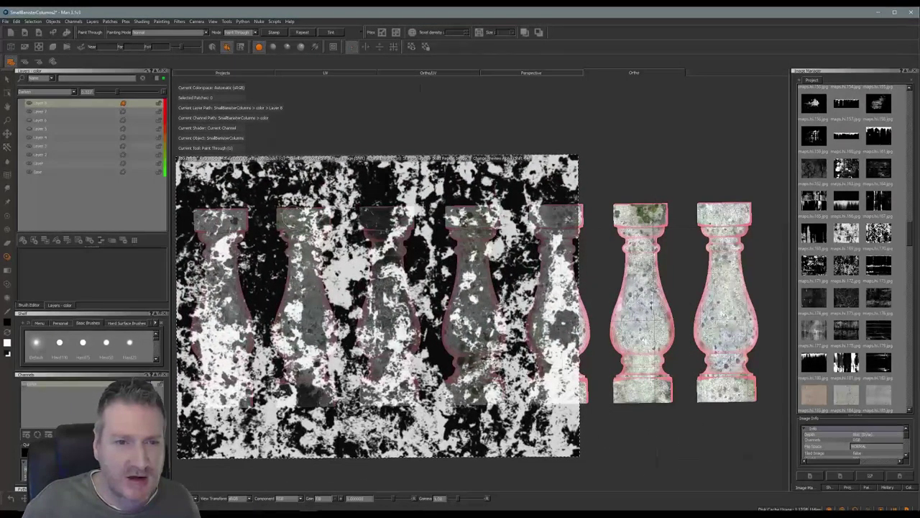
# Step: Paint the grunge image through onto the second column, covering its cap, body and base
pyautogui.moveTo(303, 219)
pyautogui.mouseDown()
pyautogui.moveTo(307, 302)
pyautogui.moveTo(294, 334)
pyautogui.moveTo(307, 320)
pyautogui.mouseUp()
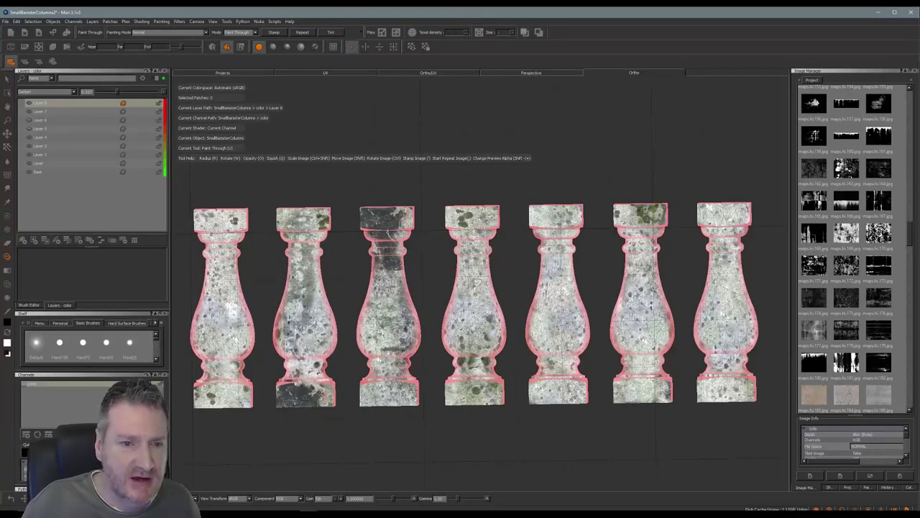
pyautogui.moveTo(328, 409); pyautogui.dragTo(305, 329)
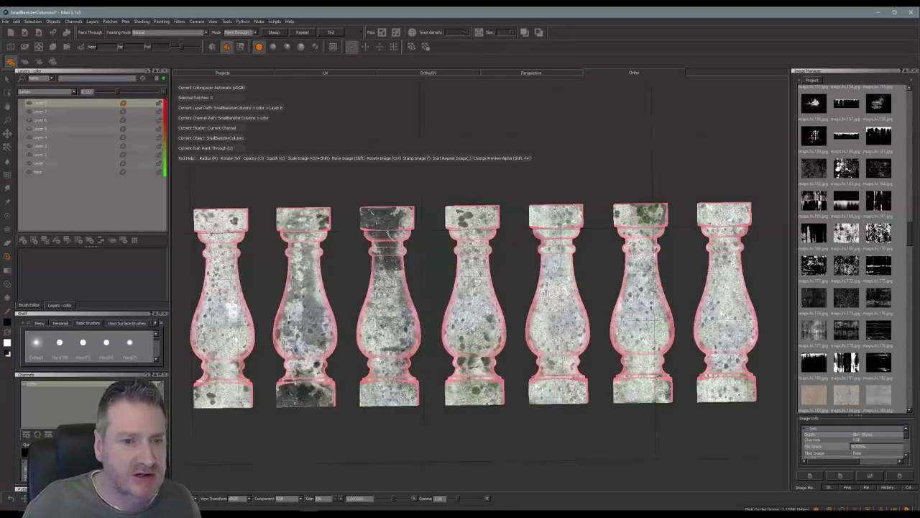
pyautogui.moveTo(304, 407); pyautogui.dragTo(305, 405)
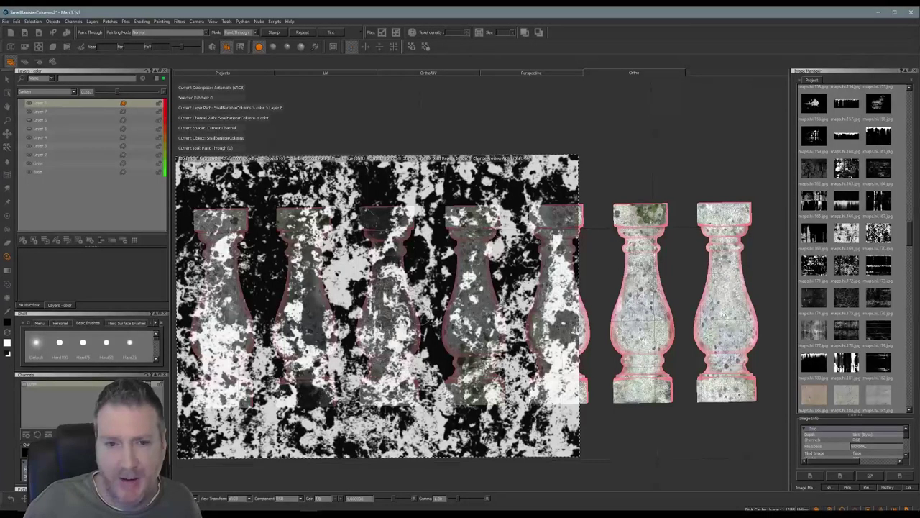
# Step: Shift the grunge image over the last four columns and paint it onto the sixth column
pyautogui.moveTo(417, 317)
pyautogui.keyDown('shift'); pyautogui.mouseDown()
pyautogui.moveTo(433, 409)
pyautogui.moveTo(497, 449)
pyautogui.moveTo(614, 423)
pyautogui.moveTo(633, 321)
pyautogui.moveTo(620, 315)
pyautogui.mouseUp(); pyautogui.keyUp('shift')
pyautogui.moveTo(638, 216)
pyautogui.mouseDown()
pyautogui.moveTo(645, 270)
pyautogui.moveTo(630, 338)
pyautogui.moveTo(650, 360)
pyautogui.moveTo(636, 375)
pyautogui.moveTo(644, 396)
pyautogui.moveTo(653, 306)
pyautogui.moveTo(615, 322)
pyautogui.mouseUp()
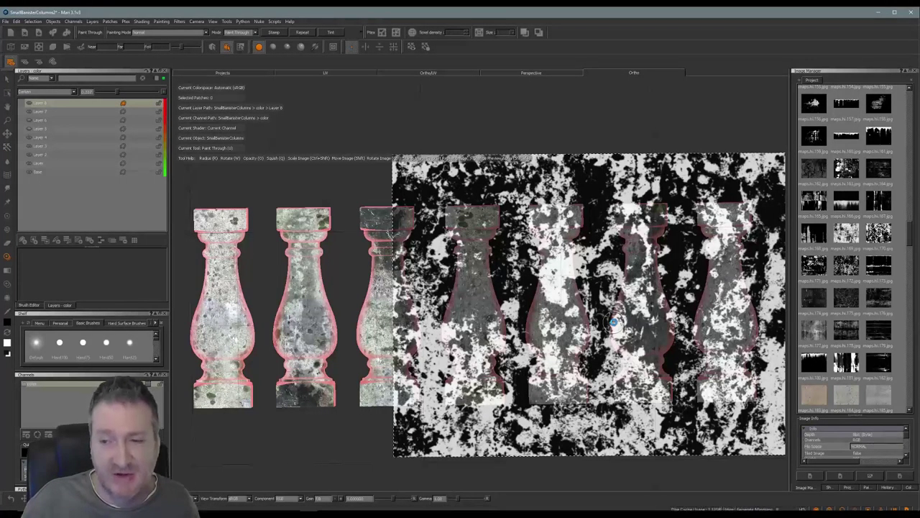
pyautogui.moveTo(615, 322); pyautogui.dragTo(611, 322)
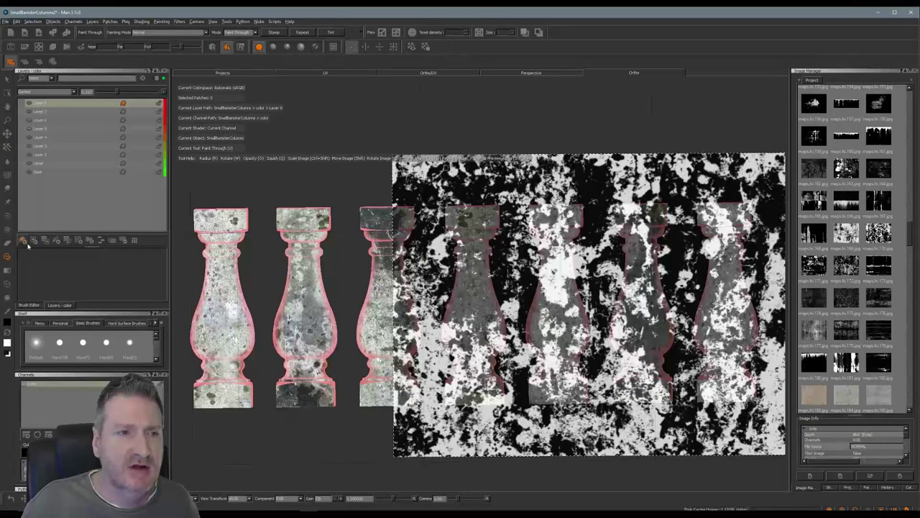
# Step: Add a new paint layer on top and try two splatter images from the image library over the columns
pyautogui.click(23, 241)
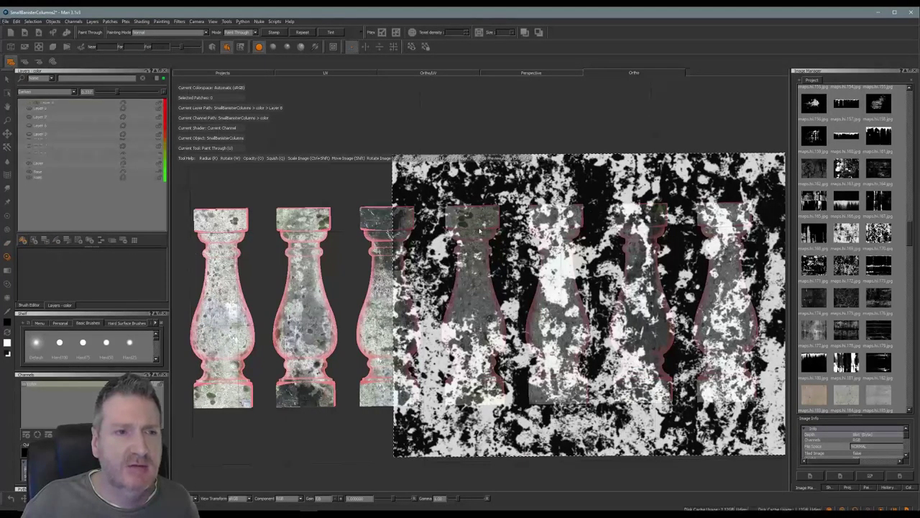
pyautogui.moveTo(909, 231); pyautogui.dragTo(908, 225)
pyautogui.moveTo(817, 166); pyautogui.dragTo(559, 244)
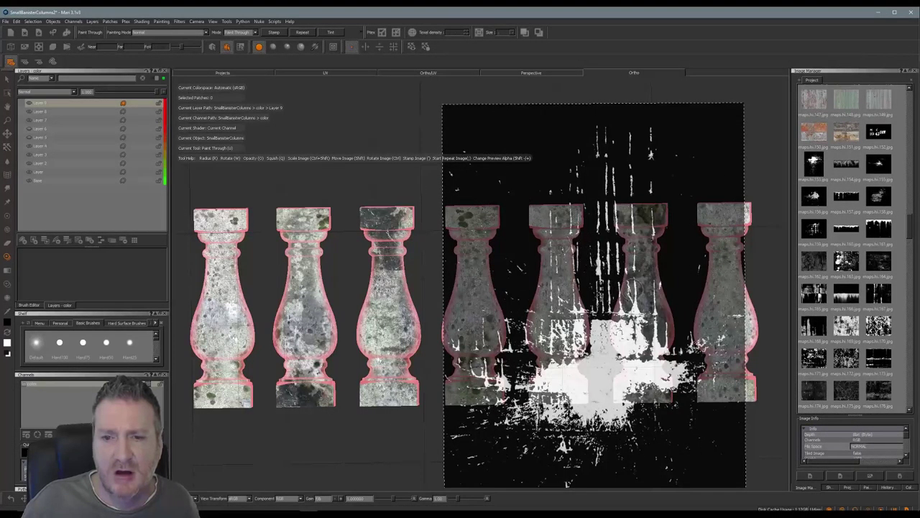
pyautogui.moveTo(680, 209)
pyautogui.keyDown('ctrl'); pyautogui.mouseDown()
pyautogui.moveTo(413, 222)
pyautogui.moveTo(431, 385)
pyautogui.moveTo(479, 427)
pyautogui.mouseUp(); pyautogui.keyUp('ctrl')
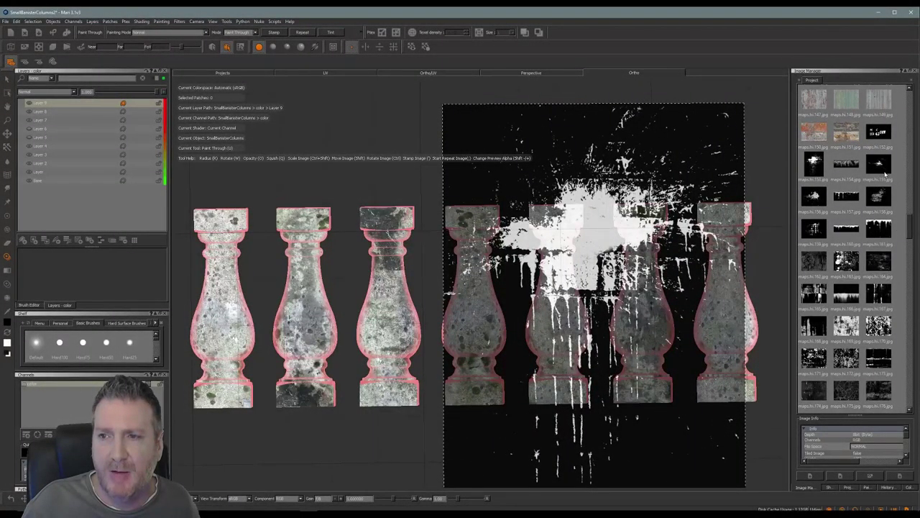
pyautogui.moveTo(882, 167); pyautogui.dragTo(638, 281)
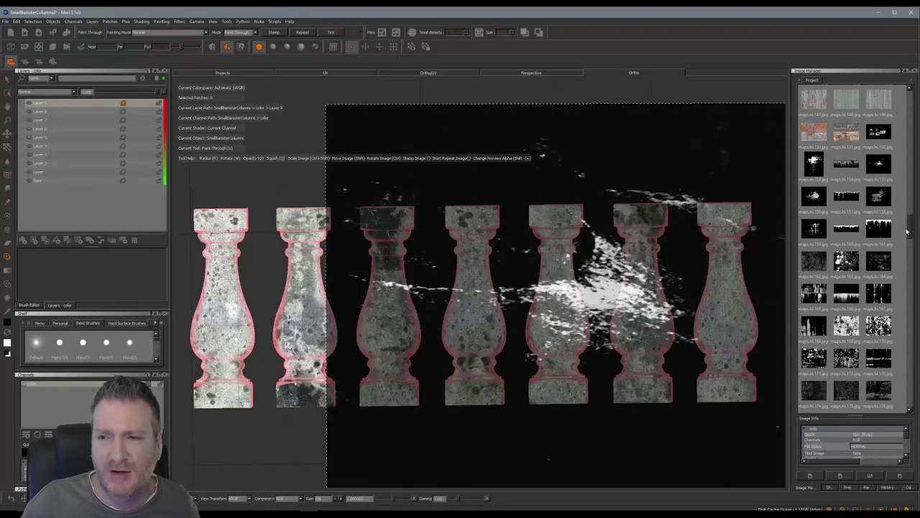
# Step: Try the horizontal streak image from the light damage set over the columns, rotated so its streaks run vertically
pyautogui.moveTo(910, 229); pyautogui.dragTo(909, 277)
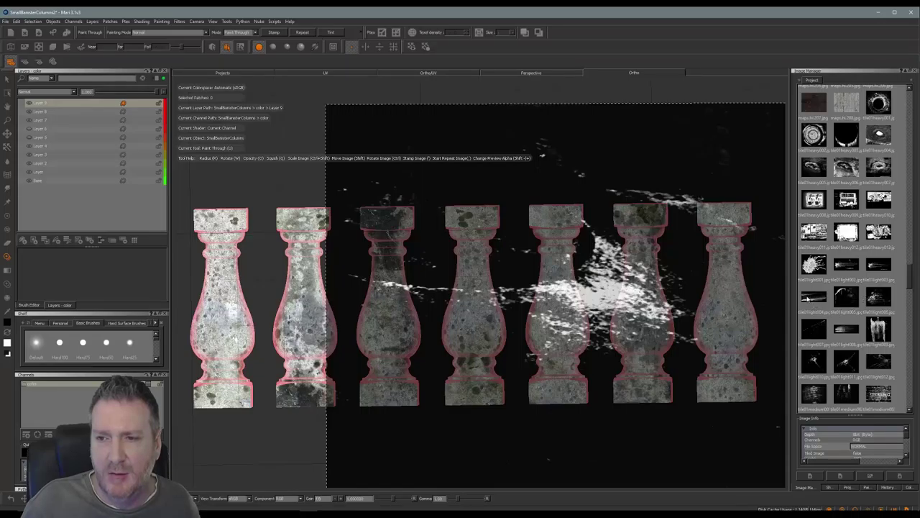
pyautogui.moveTo(809, 299); pyautogui.dragTo(599, 307)
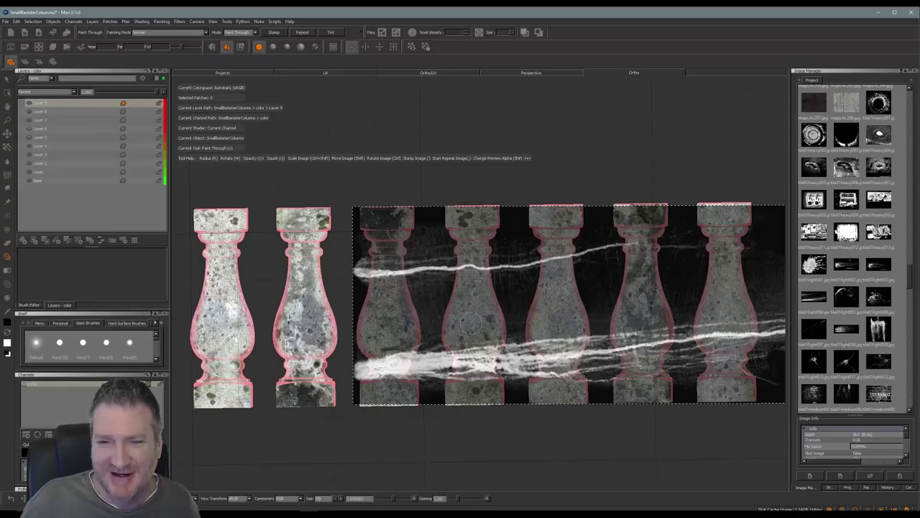
pyautogui.moveTo(394, 327)
pyautogui.keyDown('ctrl'); pyautogui.mouseDown()
pyautogui.moveTo(425, 211)
pyautogui.moveTo(576, 157)
pyautogui.mouseUp(); pyautogui.keyUp('ctrl')
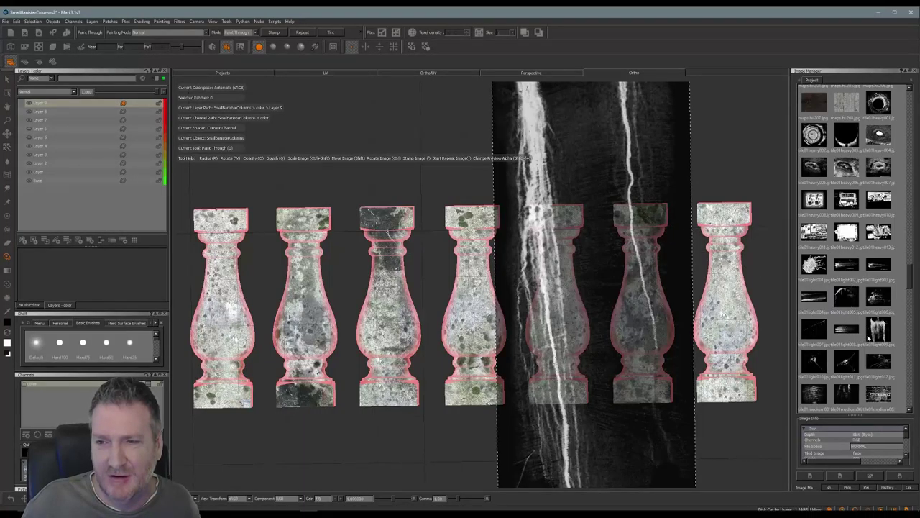
# Step: Load the vertical drip image for painting through, shrink it to about one column's width, and fit it over the fourth column's lower half
pyautogui.click(846, 330)
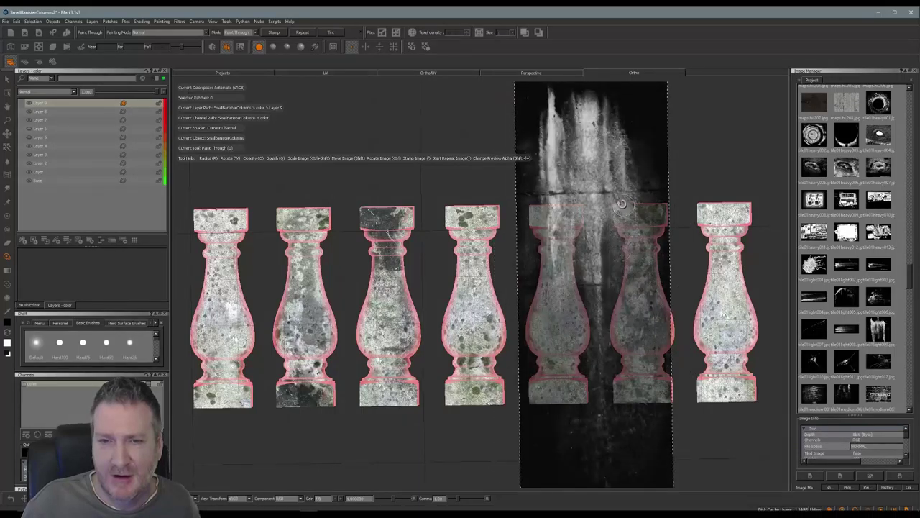
pyautogui.moveTo(603, 182)
pyautogui.keyDown('shift'); pyautogui.mouseDown()
pyautogui.moveTo(533, 284)
pyautogui.moveTo(504, 294)
pyautogui.mouseUp(); pyautogui.keyUp('shift')
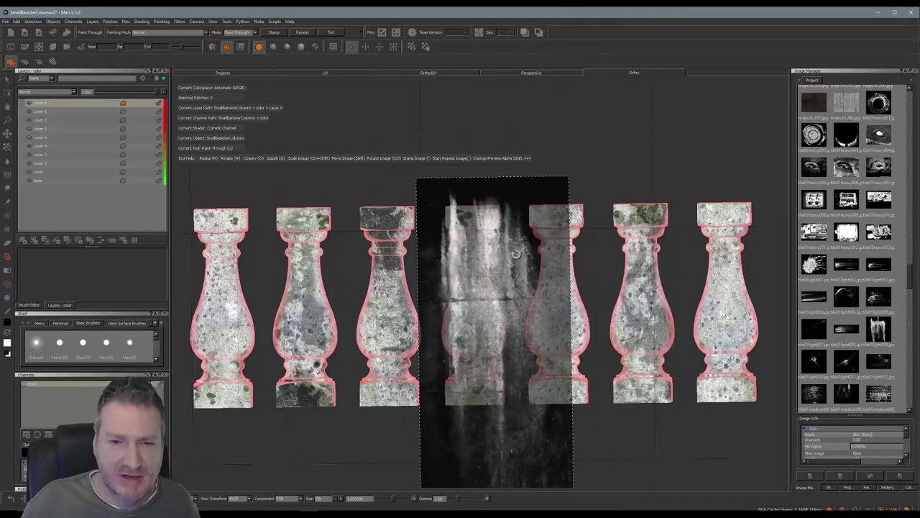
pyautogui.moveTo(518, 257)
pyautogui.keyDown('ctrl'); pyautogui.keyDown('shift'); pyautogui.mouseDown()
pyautogui.moveTo(466, 290)
pyautogui.moveTo(483, 356)
pyautogui.mouseUp(); pyautogui.keyUp('shift'); pyautogui.keyUp('ctrl')
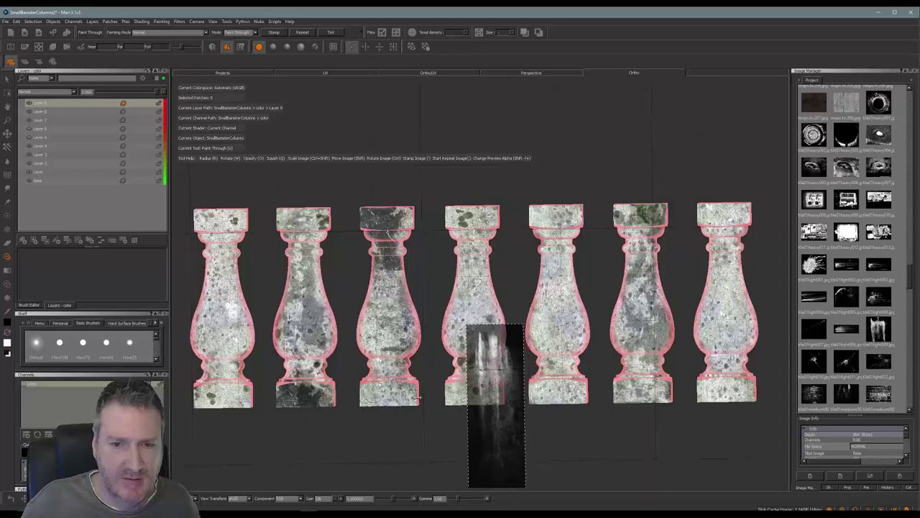
pyautogui.moveTo(498, 408)
pyautogui.keyDown('shift'); pyautogui.mouseDown()
pyautogui.moveTo(476, 374)
pyautogui.moveTo(472, 303)
pyautogui.moveTo(516, 298)
pyautogui.moveTo(514, 332)
pyautogui.moveTo(499, 293)
pyautogui.mouseUp(); pyautogui.keyUp('shift')
pyautogui.moveTo(458, 323)
pyautogui.keyDown('ctrl'); pyautogui.keyDown('shift'); pyautogui.mouseDown()
pyautogui.moveTo(445, 330)
pyautogui.moveTo(469, 345)
pyautogui.moveTo(467, 363)
pyautogui.mouseUp(); pyautogui.keyUp('shift'); pyautogui.keyUp('ctrl')
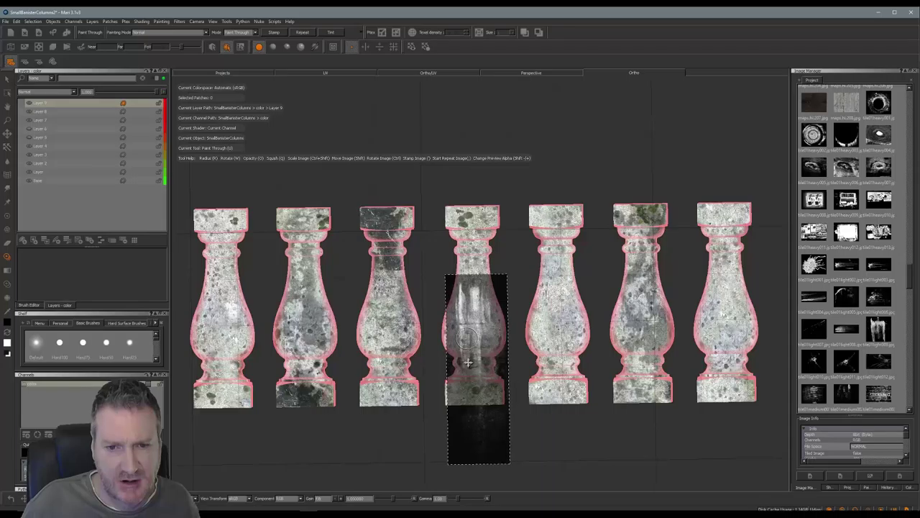
# Step: Paint the drip image onto the fourth column's body and base, and move the image aside between the fifth and sixth columns
pyautogui.moveTo(465, 296)
pyautogui.mouseDown()
pyautogui.moveTo(464, 316)
pyautogui.moveTo(472, 277)
pyautogui.moveTo(484, 317)
pyautogui.moveTo(477, 299)
pyautogui.moveTo(477, 332)
pyautogui.moveTo(459, 333)
pyautogui.moveTo(462, 325)
pyautogui.moveTo(460, 382)
pyautogui.moveTo(474, 404)
pyautogui.moveTo(493, 327)
pyautogui.moveTo(456, 339)
pyautogui.mouseUp()
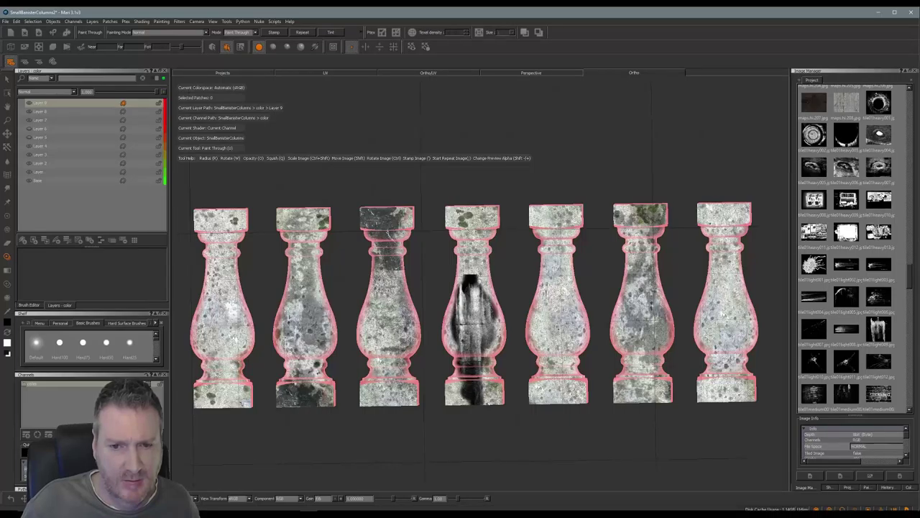
pyautogui.moveTo(458, 340); pyautogui.dragTo(462, 352)
pyautogui.press('b')
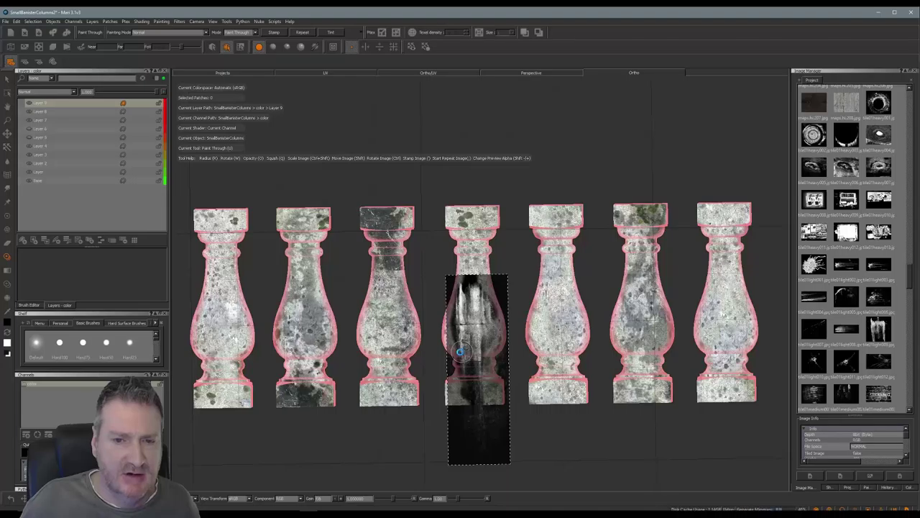
pyautogui.keyDown('shift'); pyautogui.moveTo(476, 354); pyautogui.dragTo(589, 316); pyautogui.keyUp('shift')
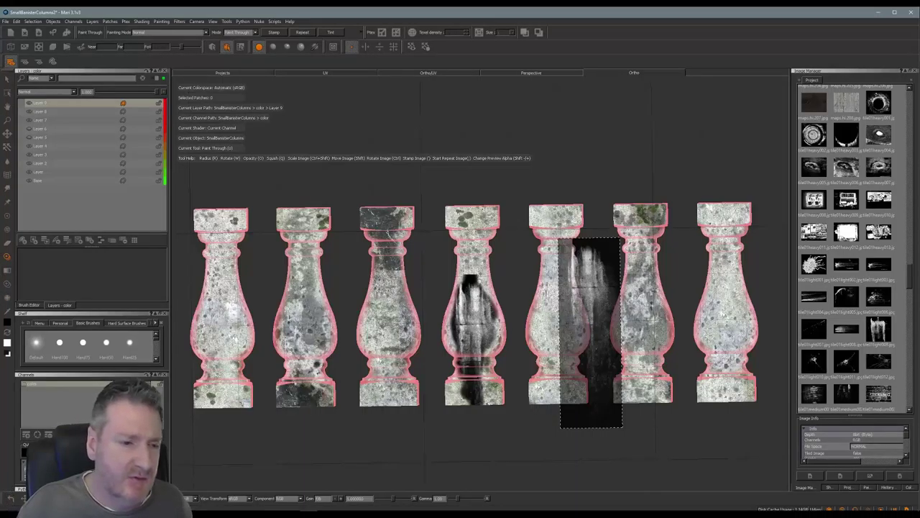
pyautogui.press('super')
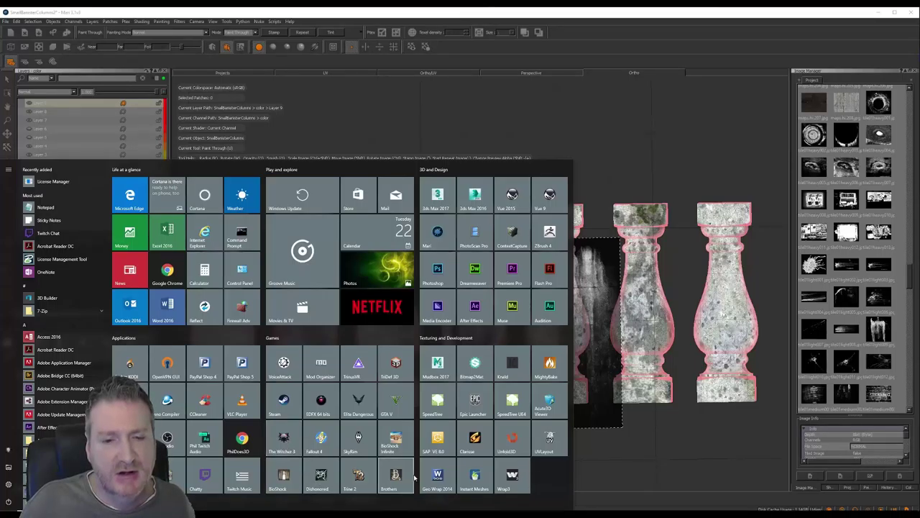
pyautogui.click(650, 10)
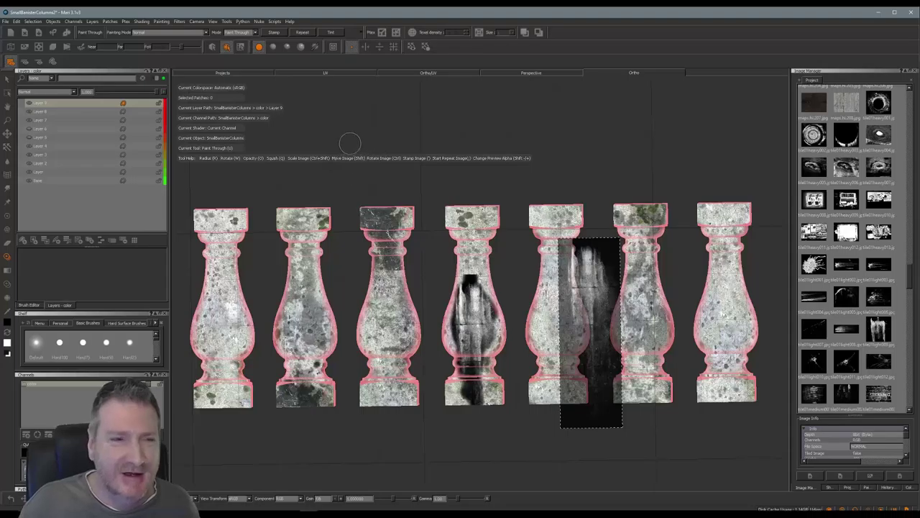
# Step: Set the blend mode of the new drip layer to Darken
pyautogui.click(72, 94)
pyautogui.click(39, 122)
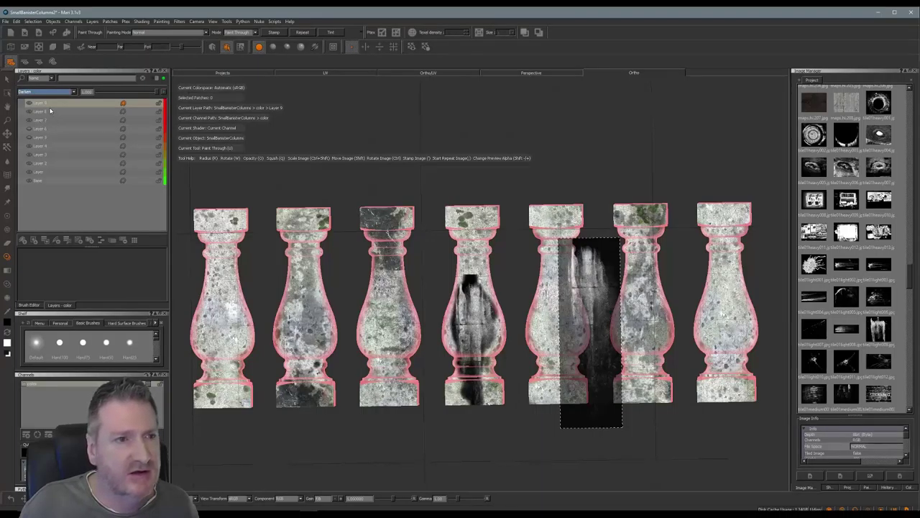
# Step: Add an Invert adjustment stack to the drip layer and set the layer's blend mode to Multiply
pyautogui.rightClick(47, 108)
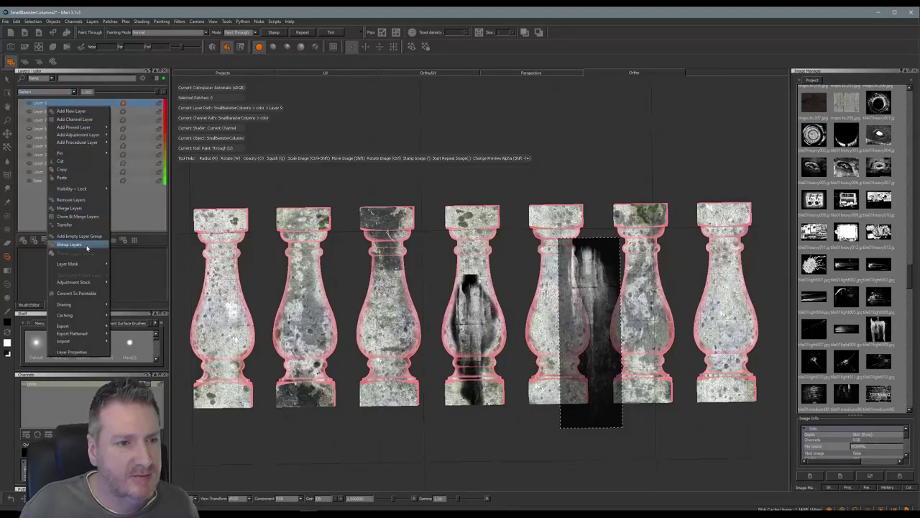
pyautogui.moveTo(89, 266)
pyautogui.moveTo(73, 282)
pyautogui.moveTo(140, 283)
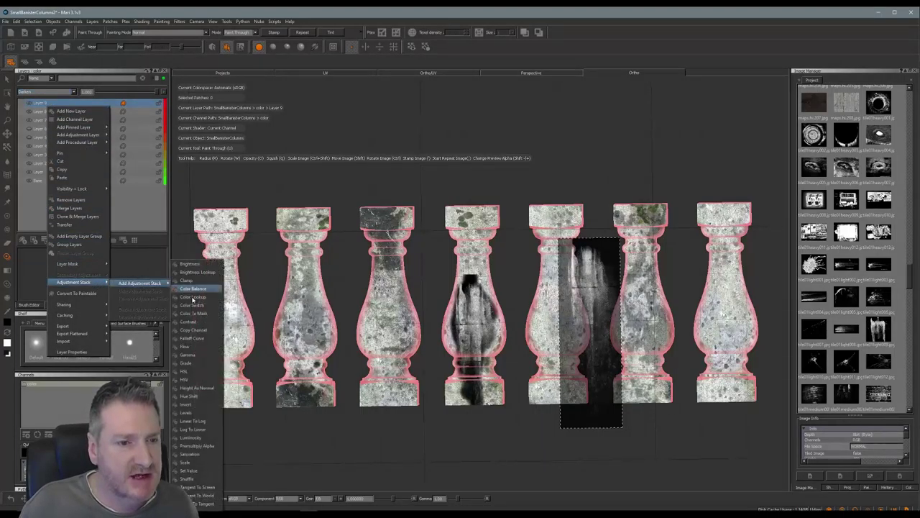
pyautogui.click(187, 404)
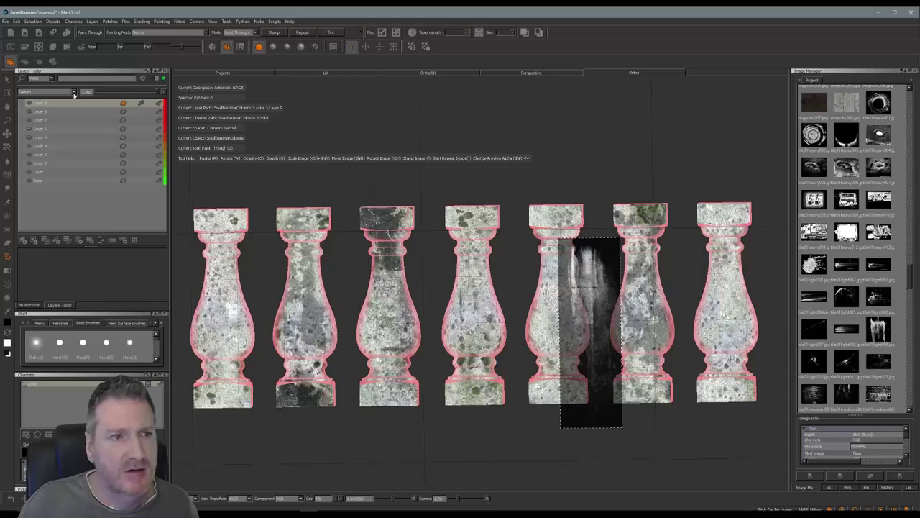
pyautogui.click(74, 95)
pyautogui.click(52, 107)
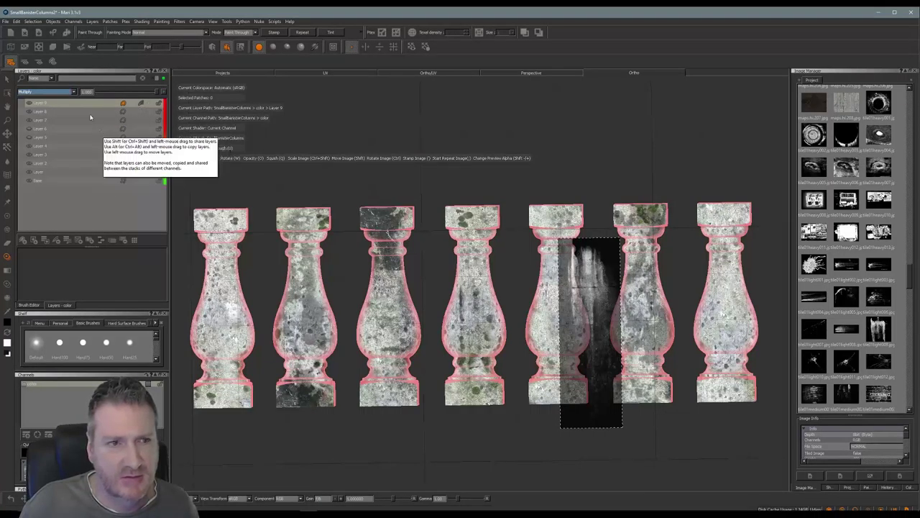
# Step: Remove the adjustment stack from the drip layer and try the Lighten, Screen and Add blend modes on it
pyautogui.rightClick(68, 104)
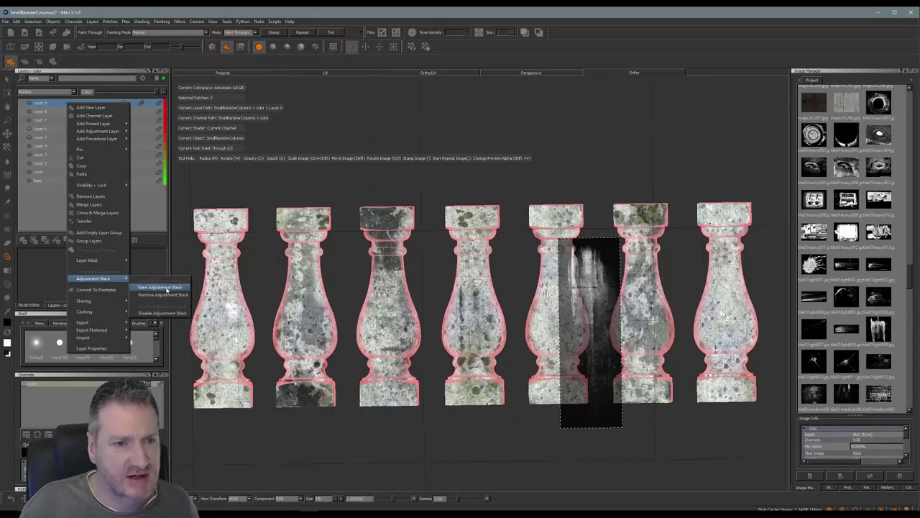
pyautogui.click(166, 291)
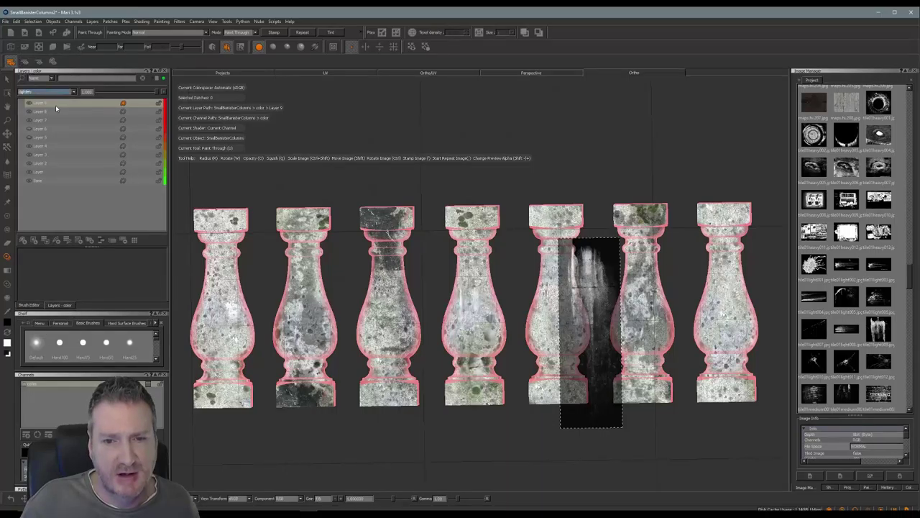
pyautogui.click(70, 93)
pyautogui.click(70, 94)
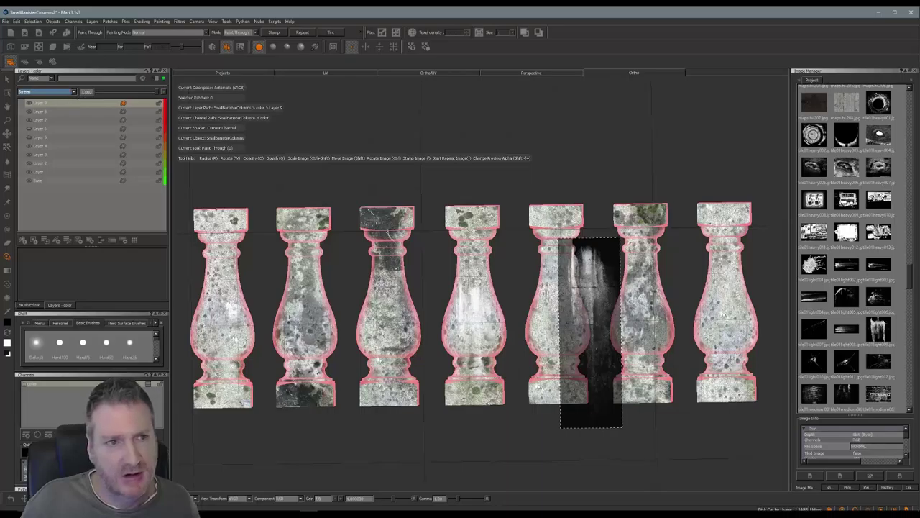
pyautogui.click(74, 92)
pyautogui.click(47, 70)
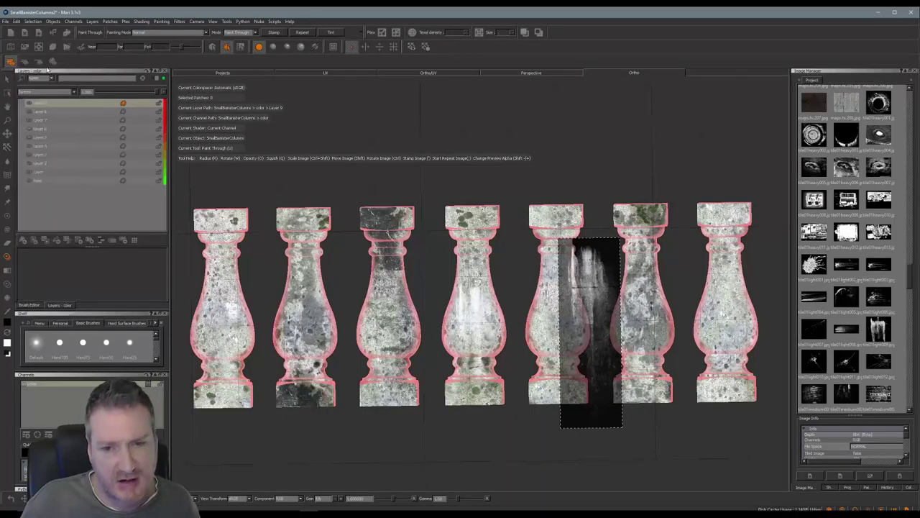
# Step: Try Overlay on the drip layer with its opacity lowered to about 0.2, and compare it with Soft Light
pyautogui.click(74, 92)
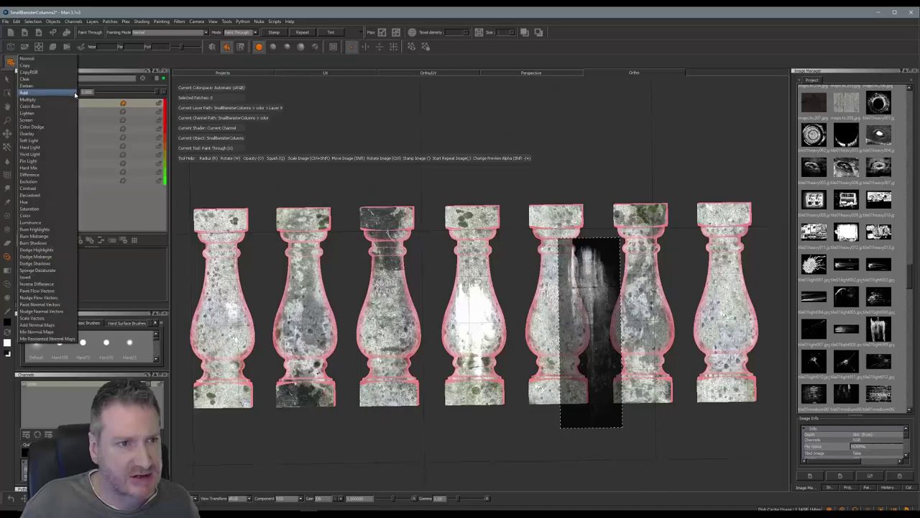
pyautogui.click(44, 134)
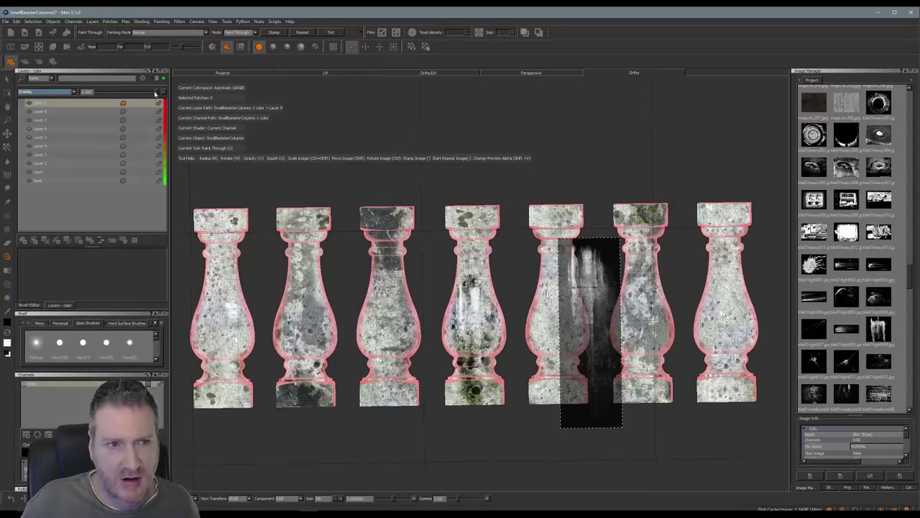
pyautogui.moveTo(153, 94); pyautogui.dragTo(110, 102)
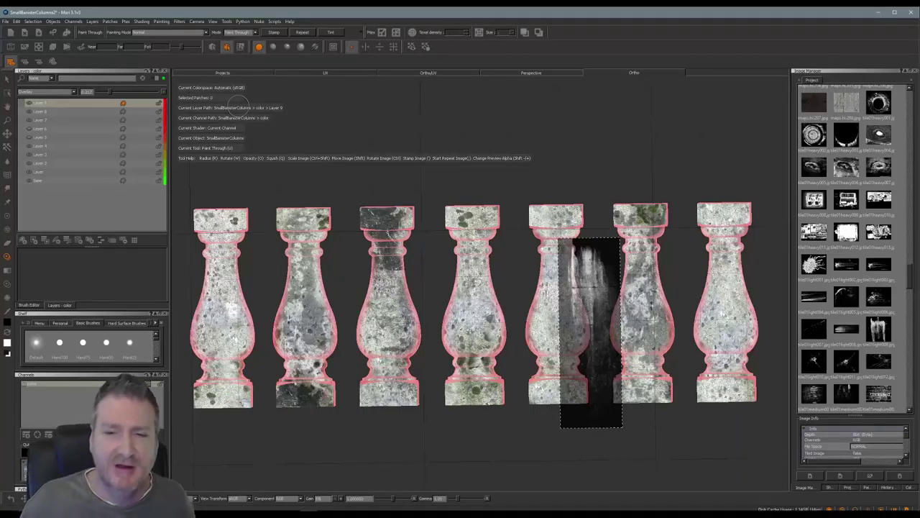
pyautogui.click(74, 93)
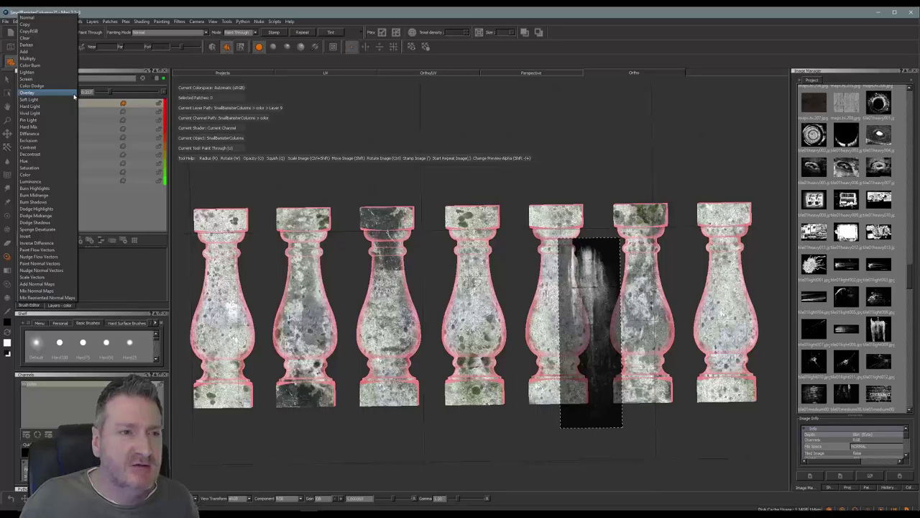
pyautogui.click(64, 100)
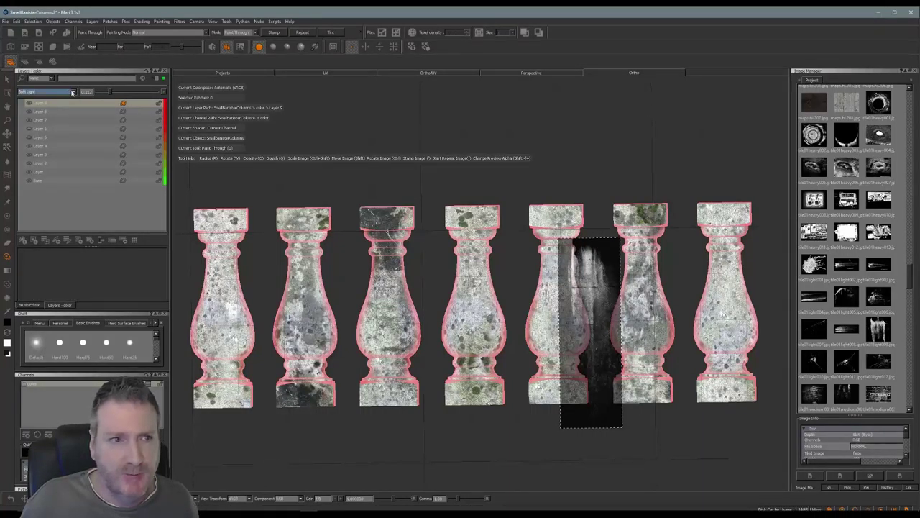
# Step: Compare Screen and Lighten on the drip layer, settle on Screen, and raise the layer's opacity to nearly full
pyautogui.click(73, 92)
pyautogui.click(68, 72)
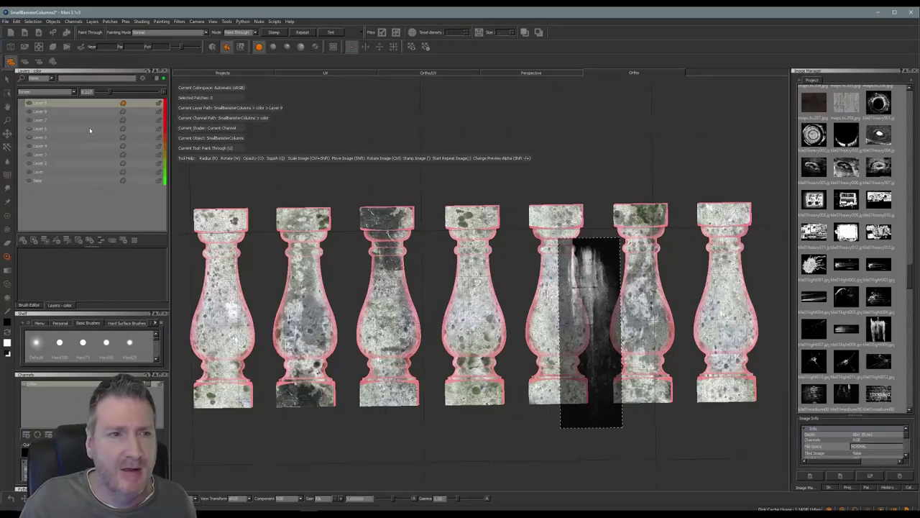
pyautogui.click(74, 92)
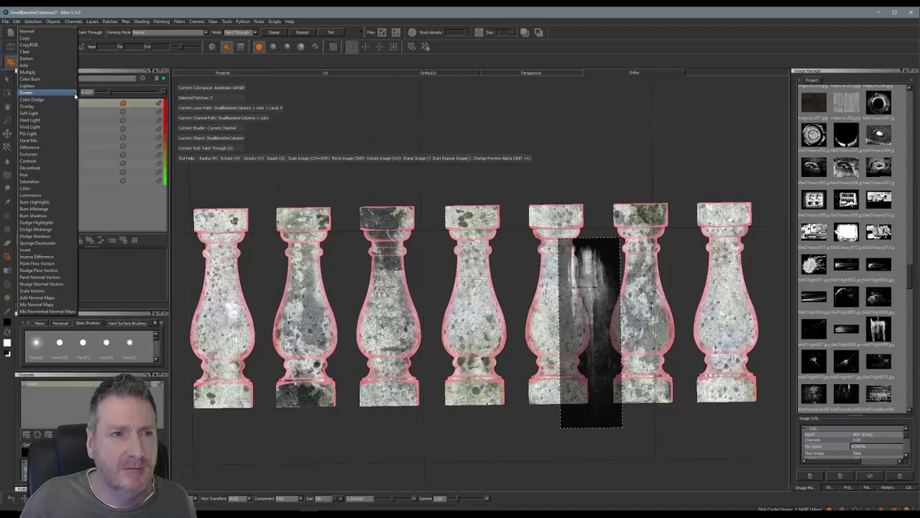
pyautogui.click(57, 87)
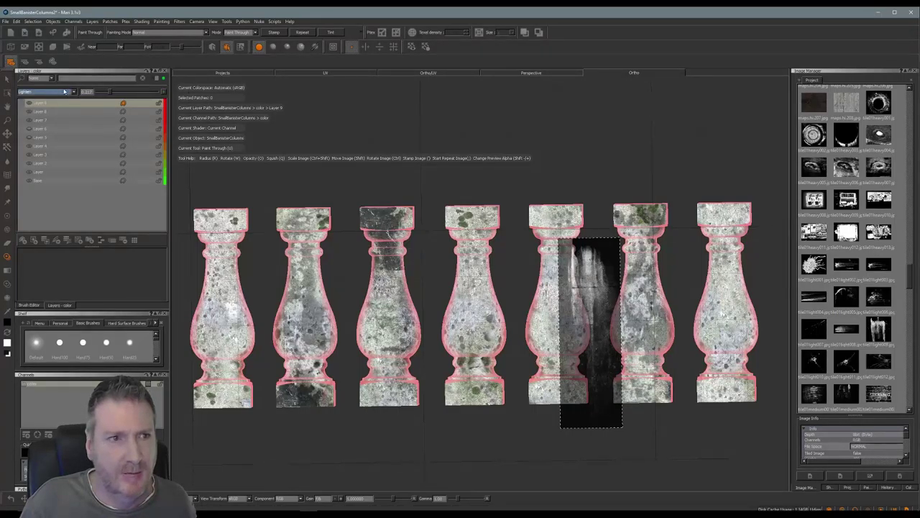
pyautogui.click(74, 92)
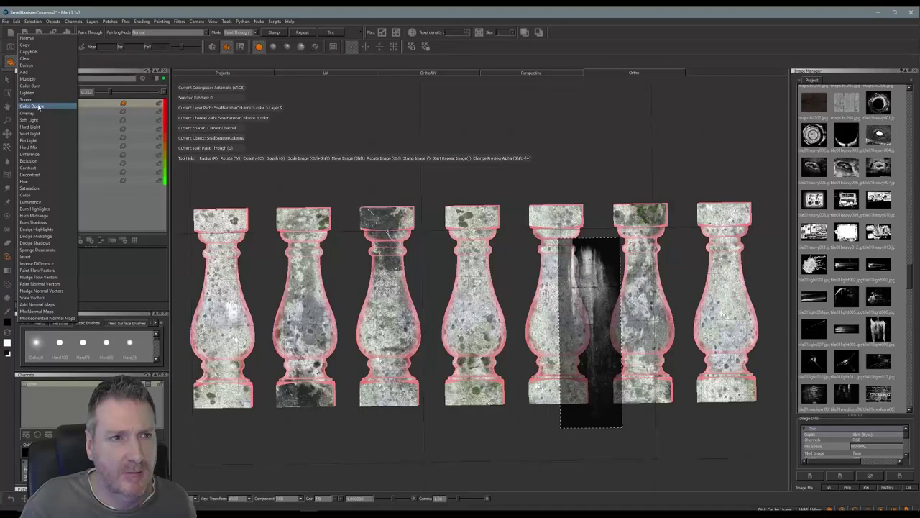
pyautogui.click(38, 100)
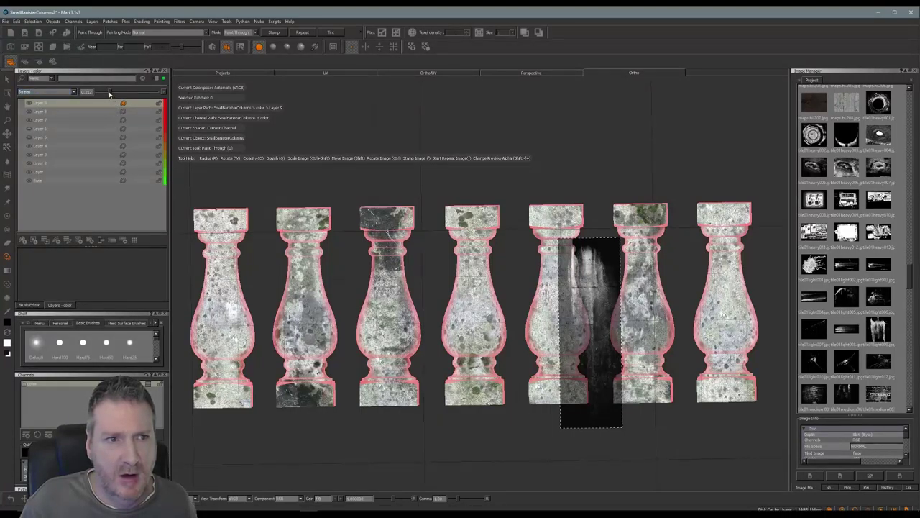
pyautogui.moveTo(110, 93); pyautogui.dragTo(169, 91)
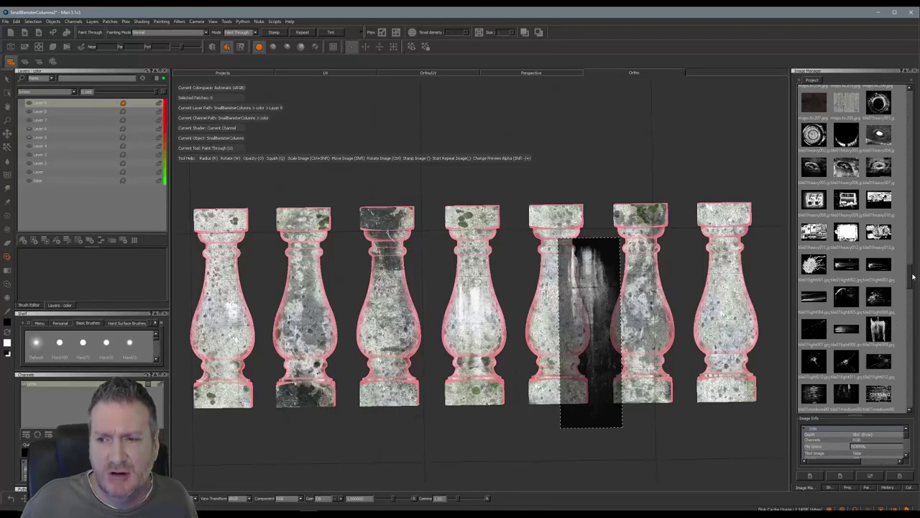
# Step: Try the splattered drip image, replace it with the tall speckled streak image, and shrink and position that one over the fourth column
pyautogui.scroll(-1, 913, 277)
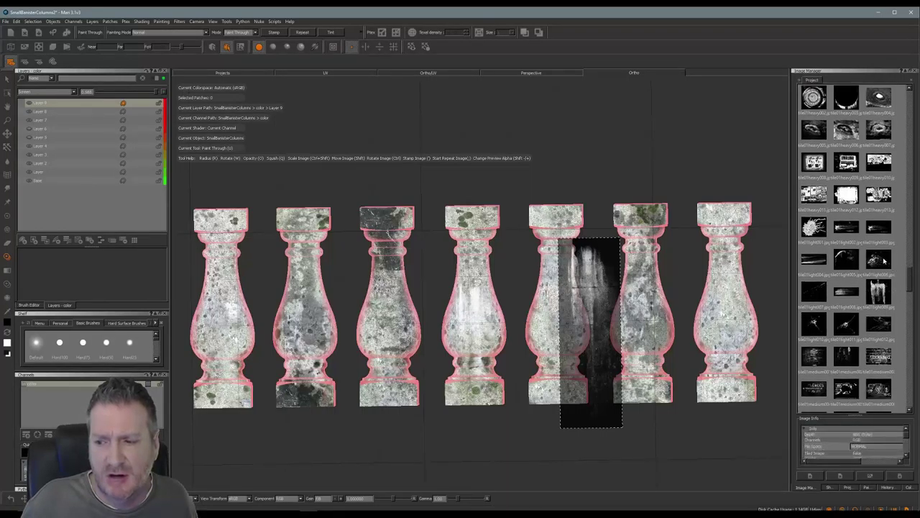
pyautogui.moveTo(885, 257); pyautogui.dragTo(581, 306)
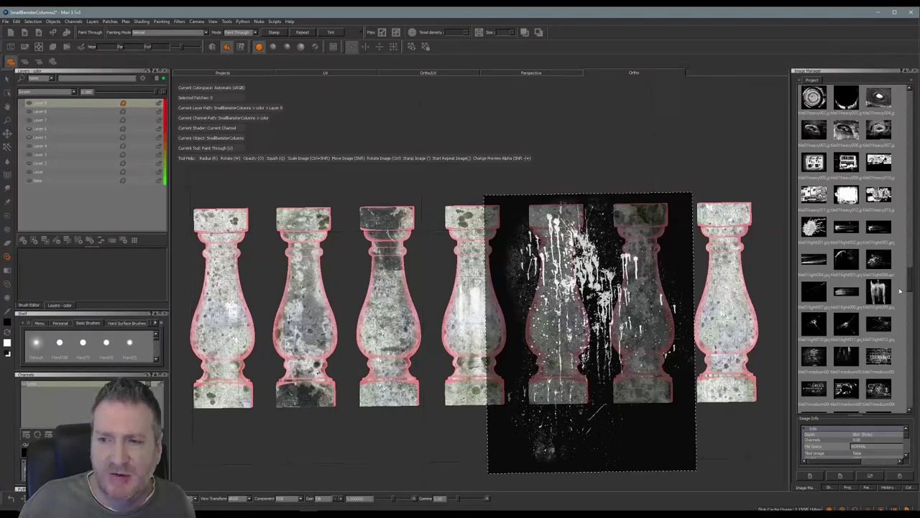
pyautogui.moveTo(911, 278); pyautogui.dragTo(906, 303)
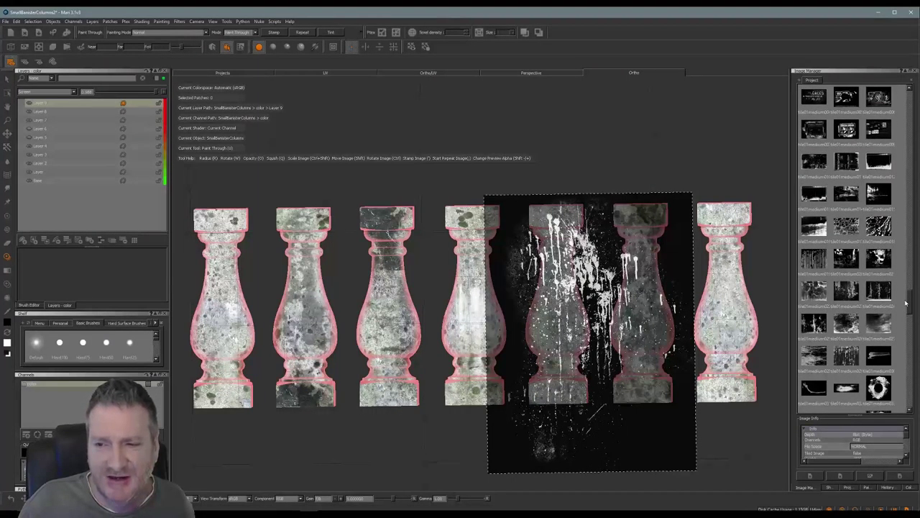
pyautogui.moveTo(883, 360); pyautogui.dragTo(623, 317)
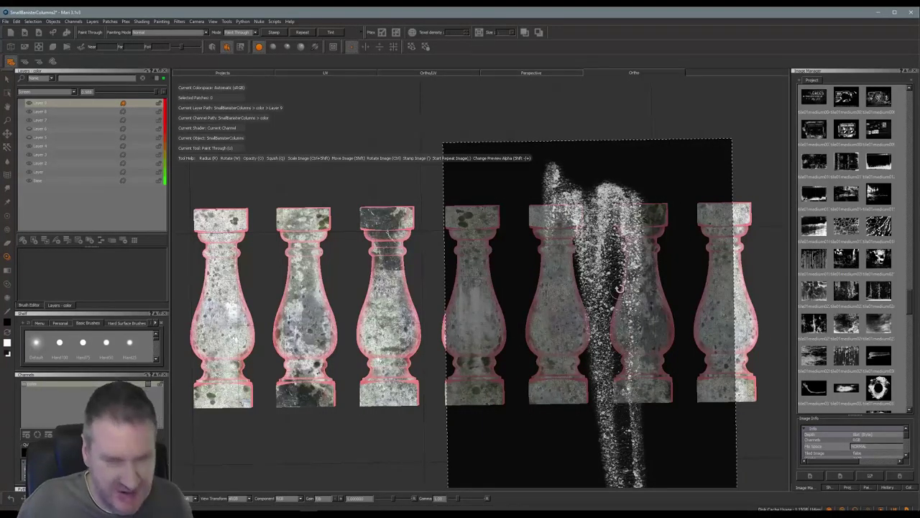
pyautogui.moveTo(622, 294)
pyautogui.keyDown('ctrl'); pyautogui.keyDown('shift'); pyautogui.mouseDown()
pyautogui.moveTo(602, 364)
pyautogui.moveTo(505, 295)
pyautogui.moveTo(510, 308)
pyautogui.moveTo(497, 323)
pyautogui.moveTo(491, 261)
pyautogui.mouseUp(); pyautogui.keyUp('shift'); pyautogui.keyUp('ctrl')
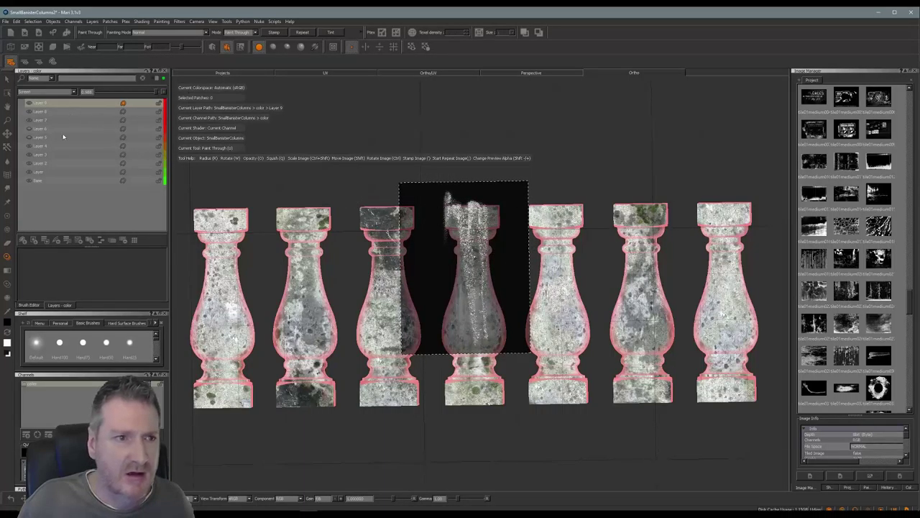
# Step: Paint the speckled streak image onto the fourth column on a new layer, and move the image aside near the sixth column's top
pyautogui.click(23, 239)
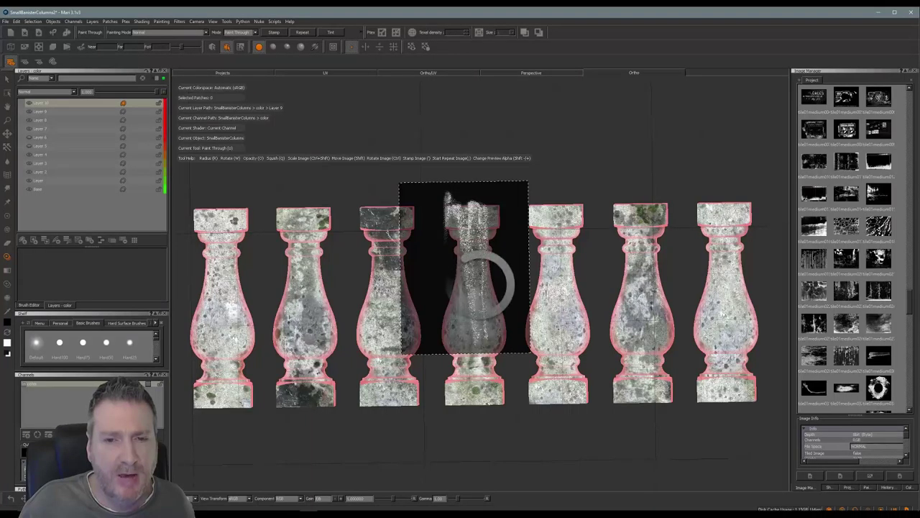
pyautogui.moveTo(441, 221)
pyautogui.mouseDown()
pyautogui.moveTo(446, 209)
pyautogui.moveTo(447, 232)
pyautogui.moveTo(480, 282)
pyautogui.moveTo(464, 299)
pyautogui.moveTo(480, 347)
pyautogui.mouseUp()
pyautogui.moveTo(483, 296); pyautogui.dragTo(478, 347)
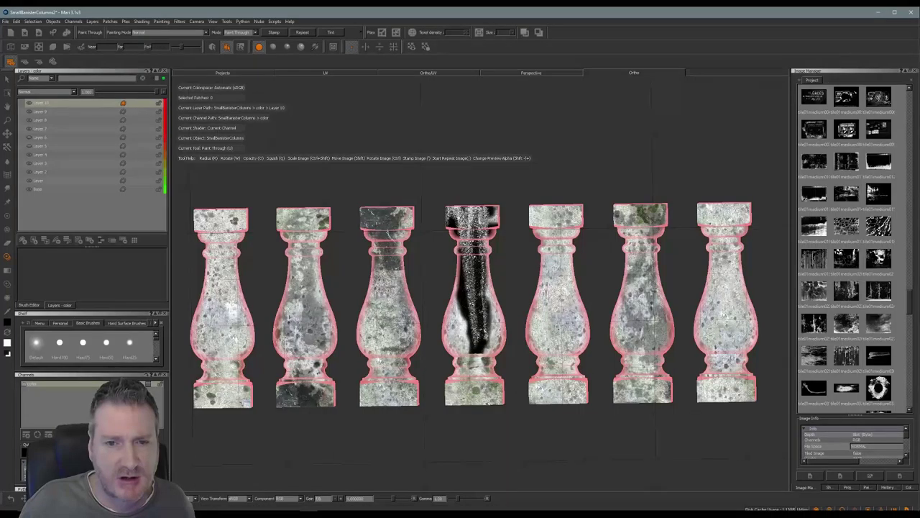
pyautogui.moveTo(494, 208)
pyautogui.mouseDown()
pyautogui.moveTo(483, 305)
pyautogui.moveTo(466, 327)
pyautogui.mouseUp()
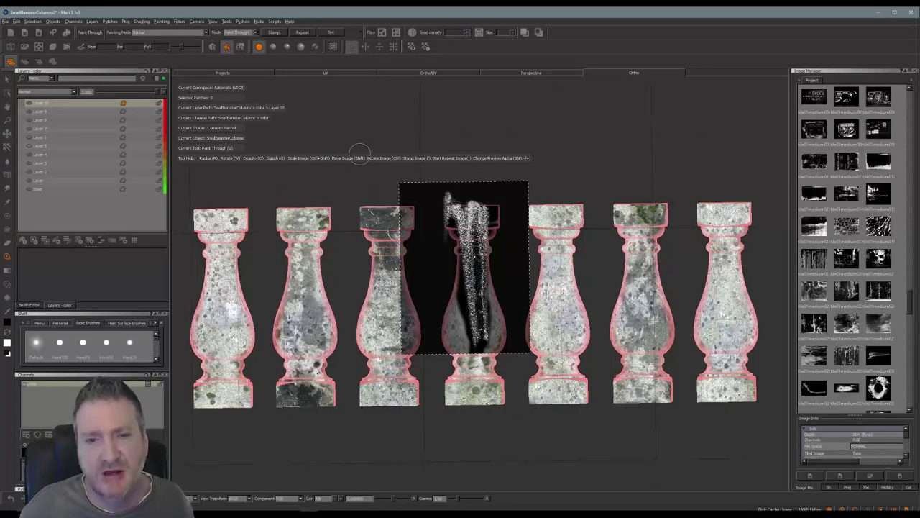
pyautogui.press('b')
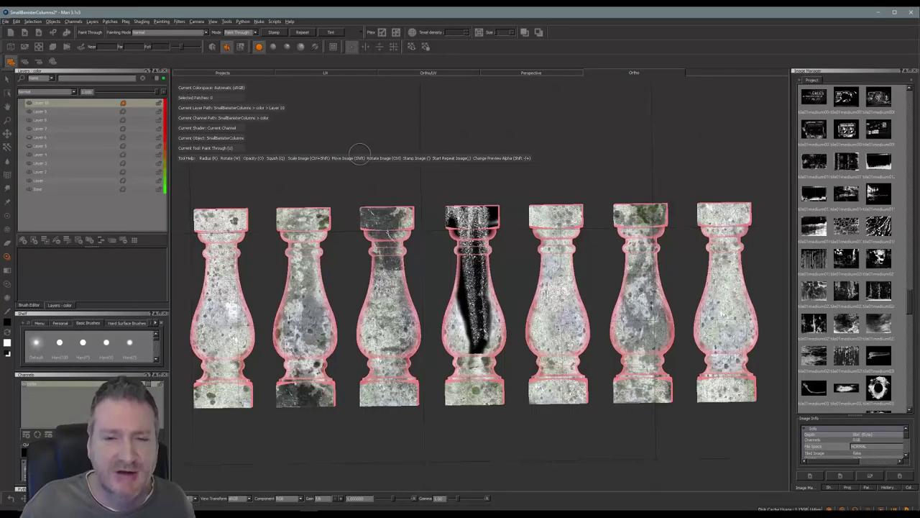
pyautogui.moveTo(458, 250)
pyautogui.keyDown('shift'); pyautogui.mouseDown()
pyautogui.moveTo(607, 174)
pyautogui.moveTo(593, 170)
pyautogui.mouseUp(); pyautogui.keyUp('shift')
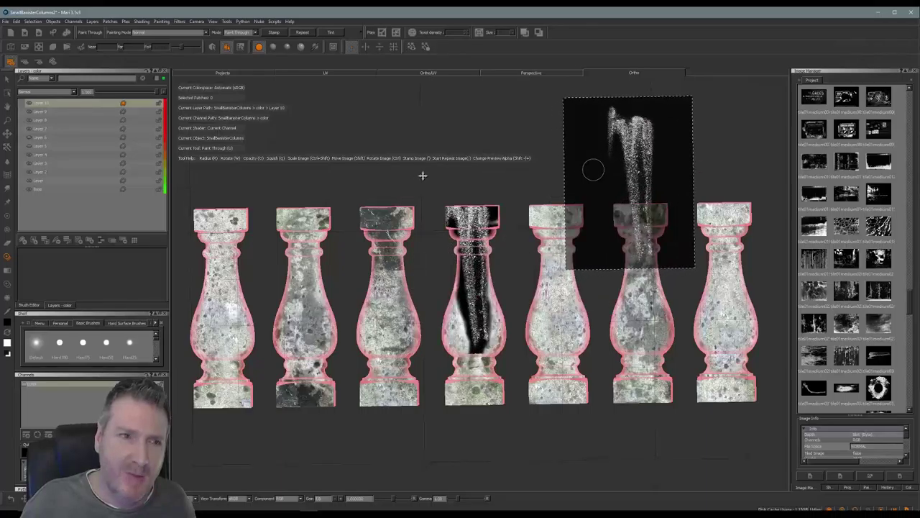
# Step: Set the speckled streak layer's blend mode to Multiply and add an Invert adjustment stack to it
pyautogui.click(75, 93)
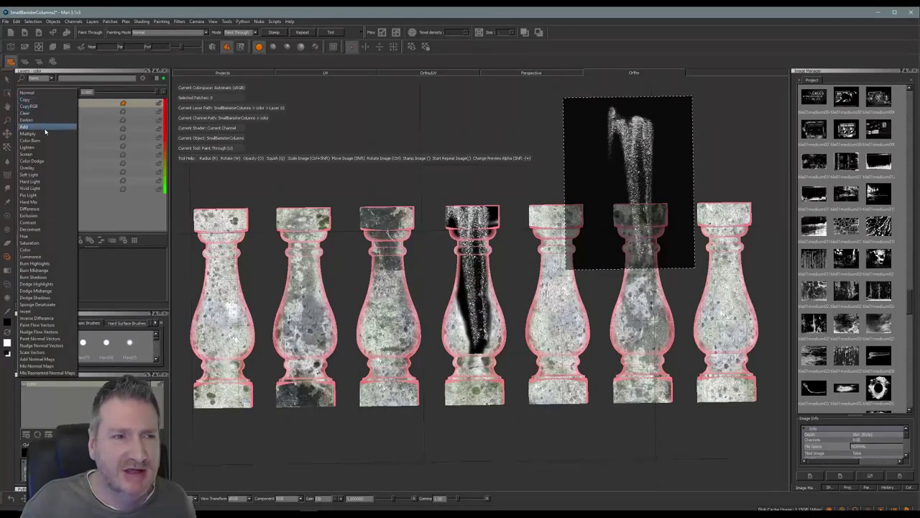
pyautogui.click(341, 148)
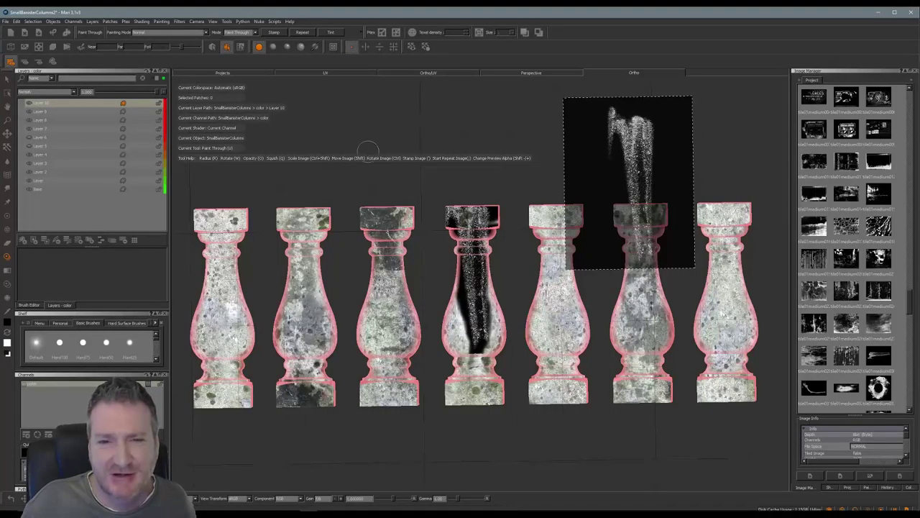
pyautogui.rightClick(45, 104)
pyautogui.moveTo(87, 263)
pyautogui.moveTo(75, 279)
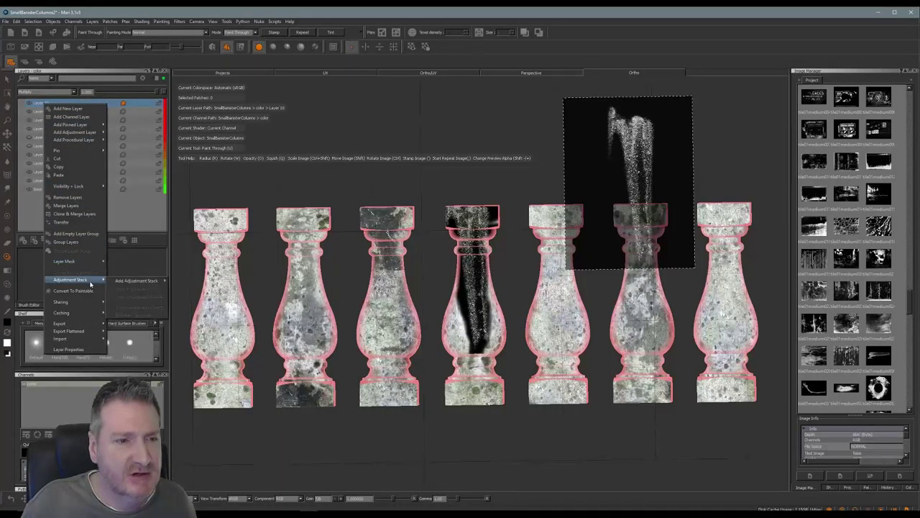
pyautogui.moveTo(144, 280)
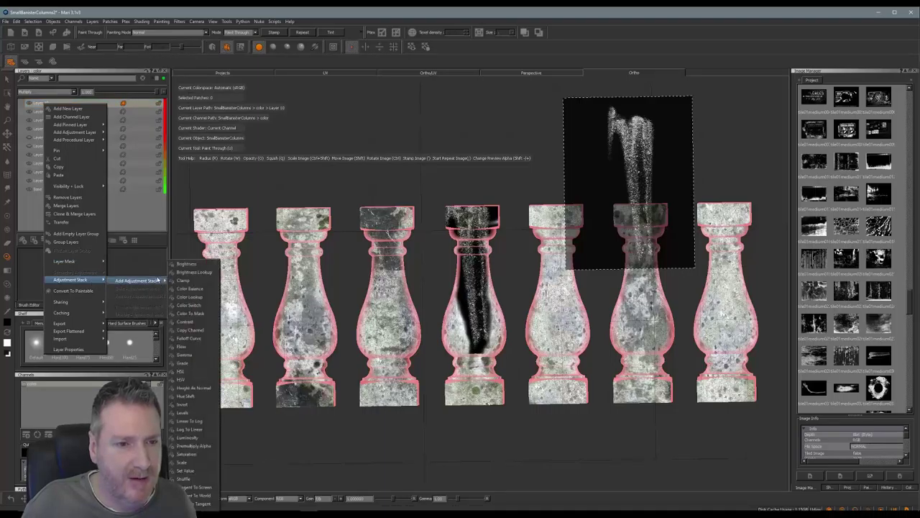
pyautogui.click(184, 405)
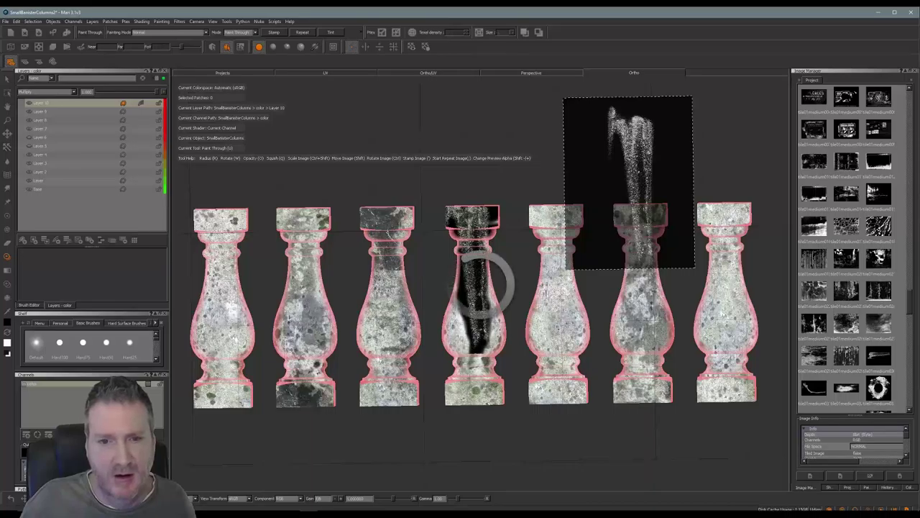
# Step: Try the Darken and Screen blend modes on the speckled streak layer
pyautogui.click(77, 92)
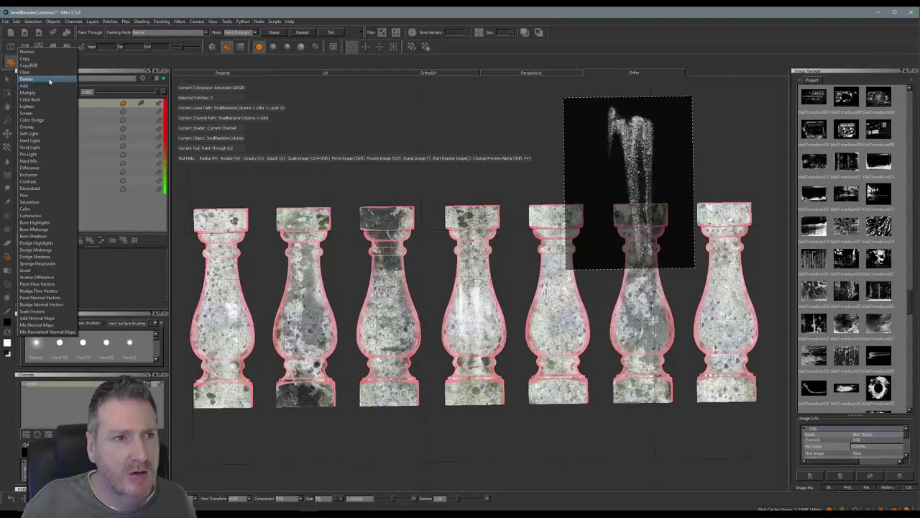
pyautogui.click(50, 81)
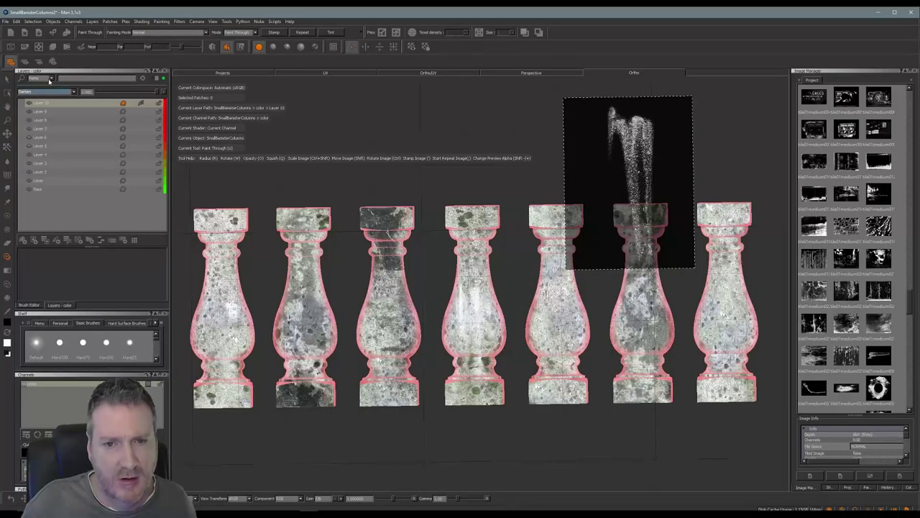
pyautogui.click(74, 93)
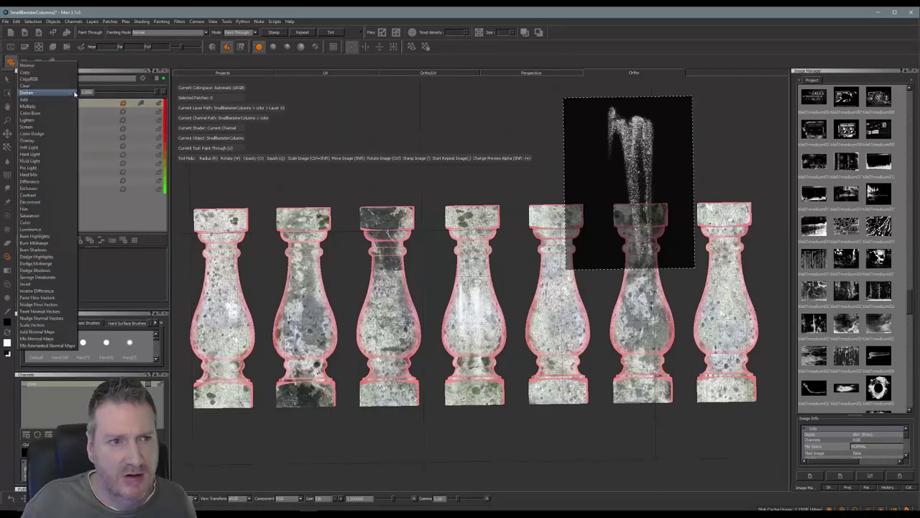
pyautogui.click(34, 128)
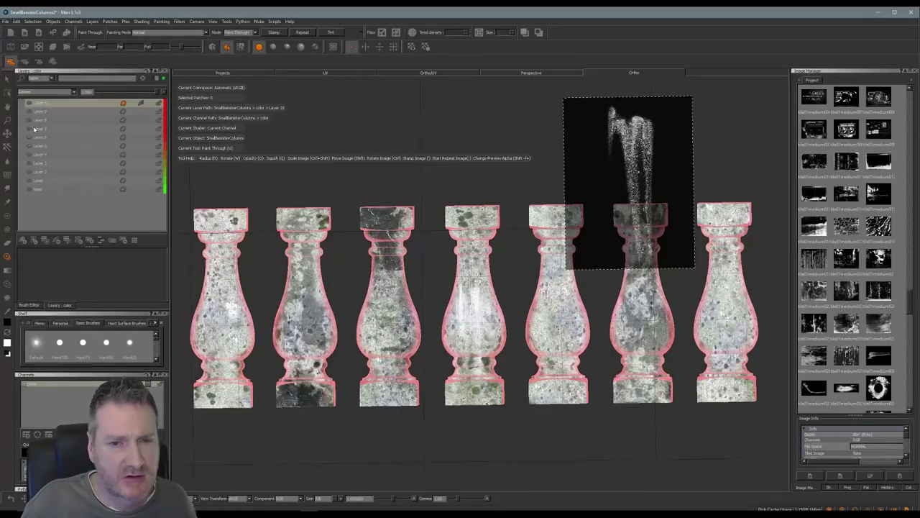
# Step: Remove the adjustment stack from the speckled streak layer, set its blend mode to Add and lower its opacity slightly
pyautogui.rightClick(75, 102)
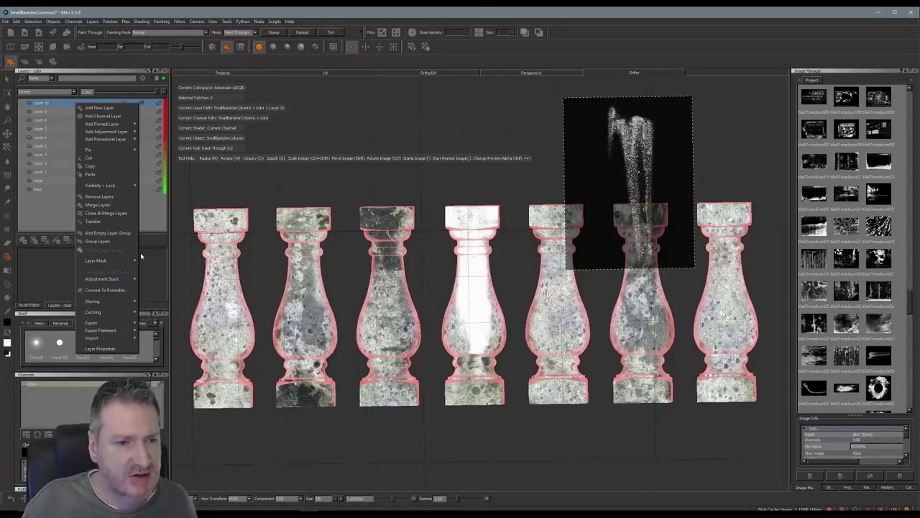
pyautogui.moveTo(128, 279)
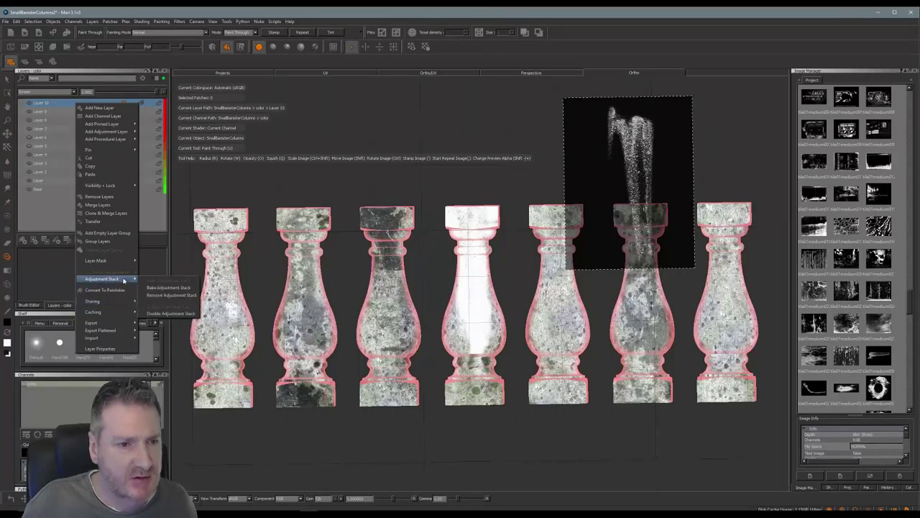
pyautogui.click(182, 296)
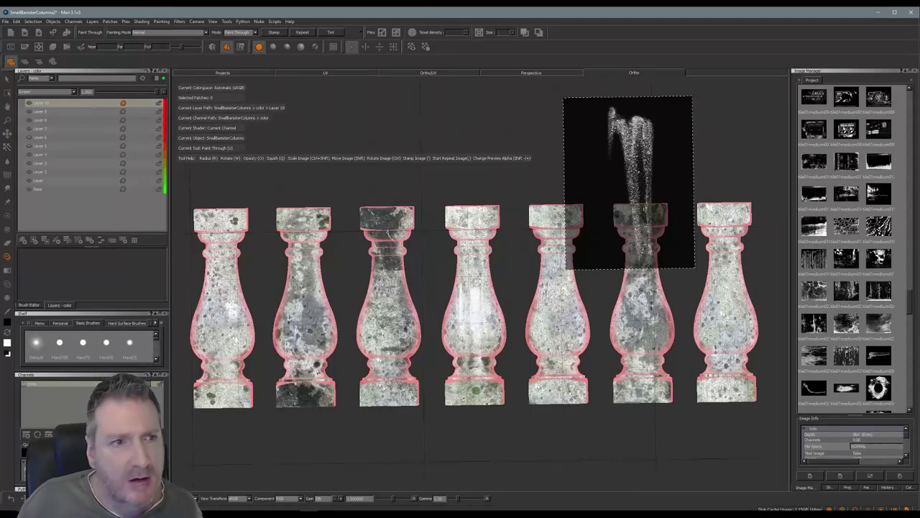
pyautogui.click(76, 93)
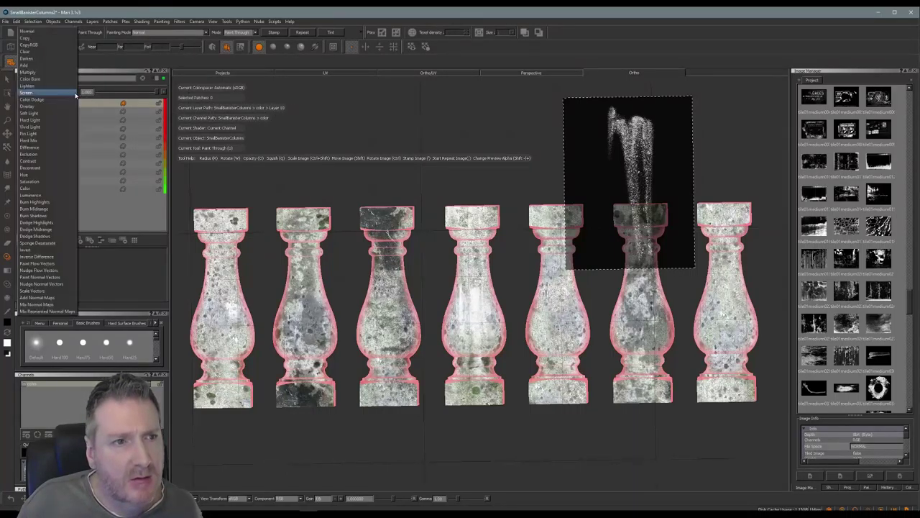
pyautogui.click(45, 64)
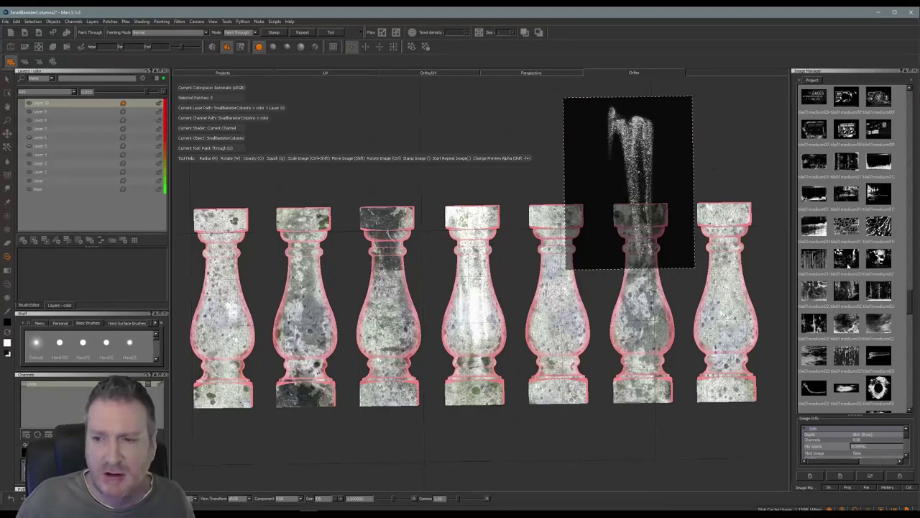
# Step: Add a new layer, load a ragged grunge strip image, and rotate it horizontally across the tops of the middle columns
pyautogui.click(22, 242)
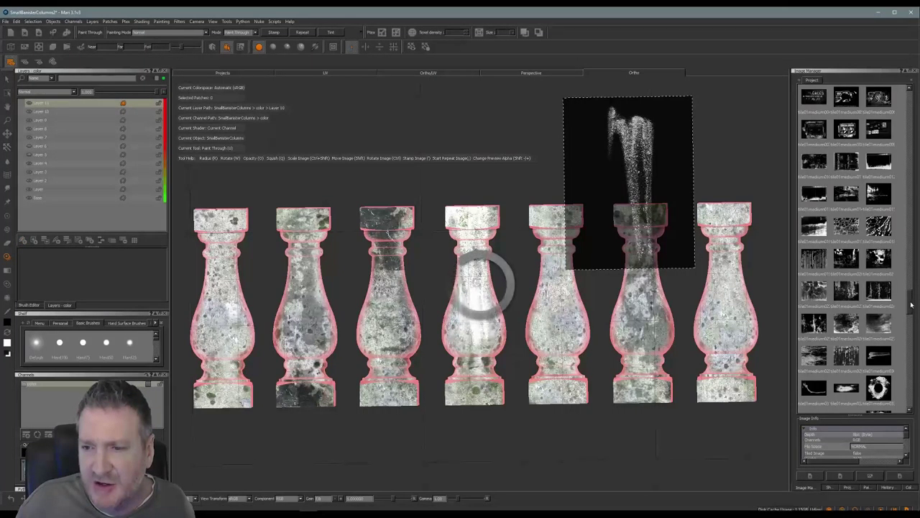
pyautogui.moveTo(911, 300); pyautogui.dragTo(889, 317)
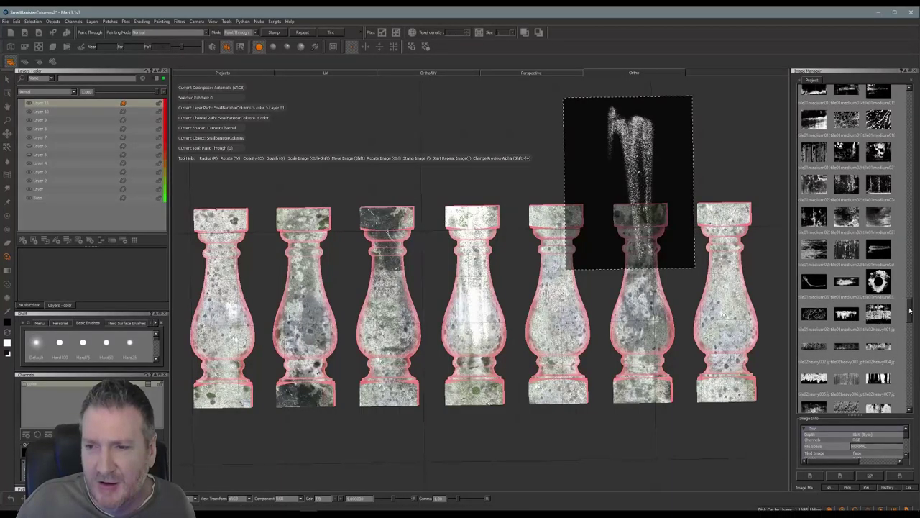
pyautogui.moveTo(910, 311); pyautogui.dragTo(904, 318)
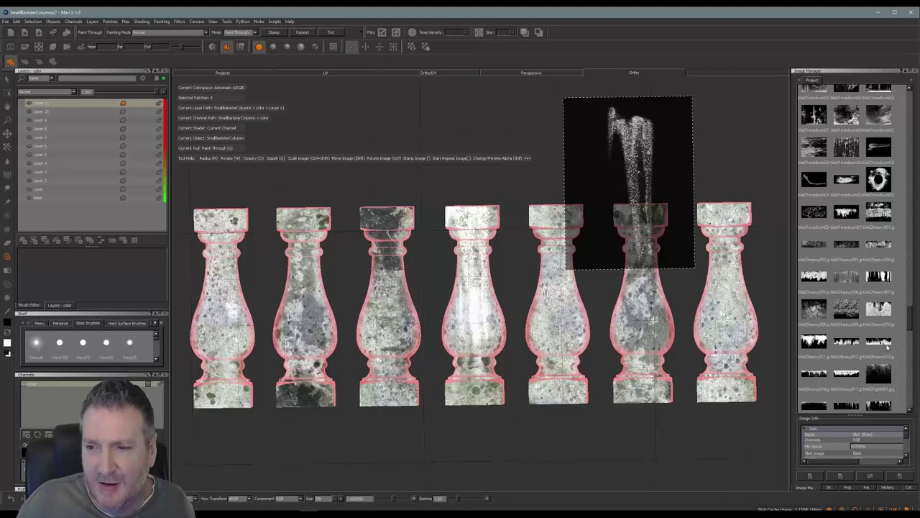
pyautogui.moveTo(850, 346); pyautogui.dragTo(627, 255)
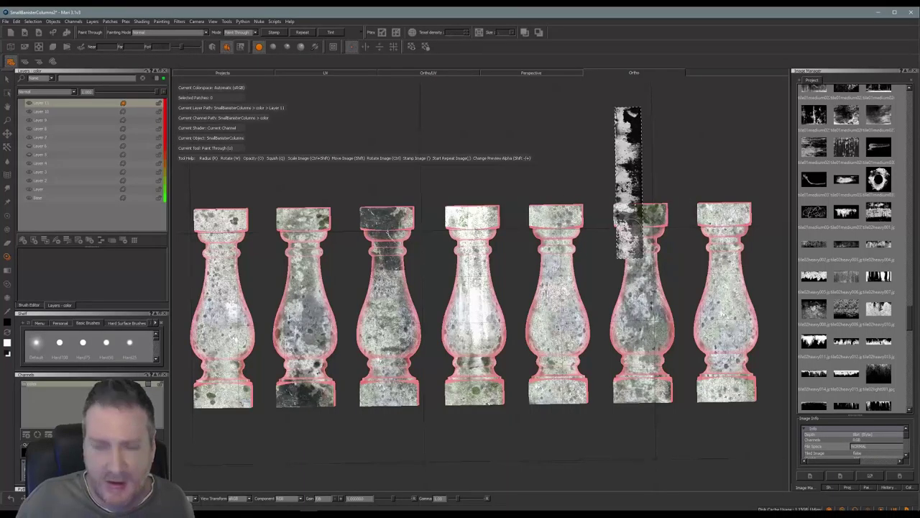
pyautogui.moveTo(633, 248)
pyautogui.keyDown('ctrl'); pyautogui.mouseDown()
pyautogui.moveTo(638, 189)
pyautogui.moveTo(734, 171)
pyautogui.moveTo(618, 299)
pyautogui.moveTo(541, 212)
pyautogui.moveTo(556, 220)
pyautogui.moveTo(543, 227)
pyautogui.mouseUp(); pyautogui.keyUp('ctrl')
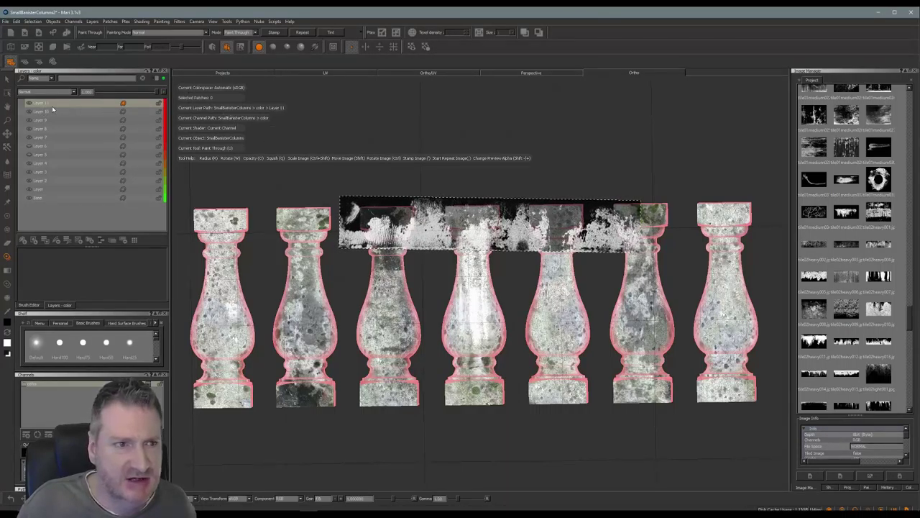
# Step: Paint the ragged strip image onto the top blocks of the fourth and first columns, shifting the image between them
pyautogui.moveTo(464, 224)
pyautogui.mouseDown()
pyautogui.moveTo(457, 218)
pyautogui.moveTo(462, 240)
pyautogui.moveTo(486, 217)
pyautogui.moveTo(467, 216)
pyautogui.moveTo(504, 225)
pyautogui.mouseUp()
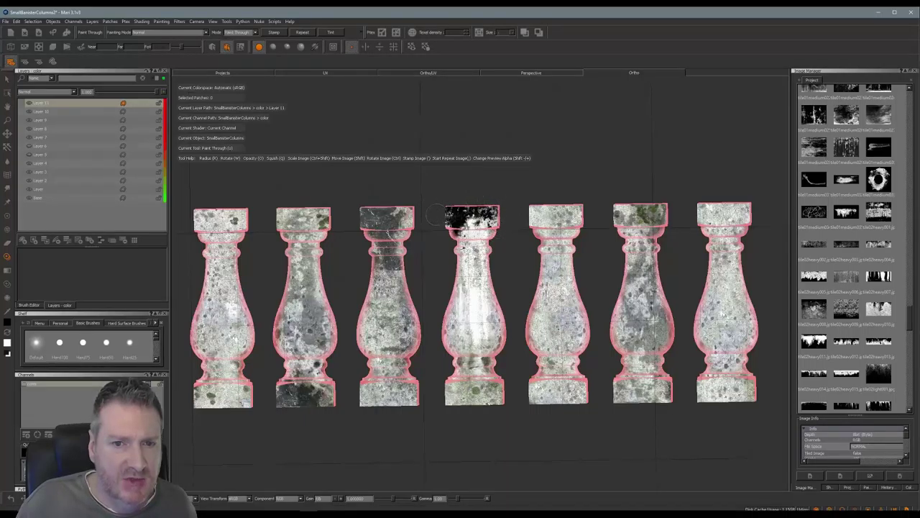
pyautogui.moveTo(436, 214); pyautogui.dragTo(478, 202)
pyautogui.moveTo(556, 238)
pyautogui.keyDown('shift'); pyautogui.mouseDown()
pyautogui.moveTo(210, 238)
pyautogui.moveTo(270, 234)
pyautogui.moveTo(262, 244)
pyautogui.moveTo(236, 218)
pyautogui.moveTo(204, 226)
pyautogui.mouseUp(); pyautogui.keyUp('shift')
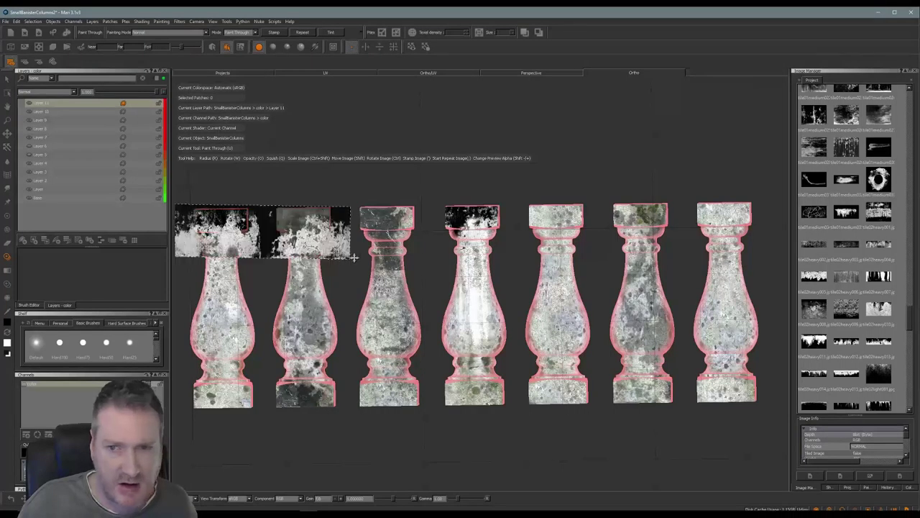
# Step: Flip the strip image, paint it onto the bases of the third, fourth and fifth columns, and park it below them
pyautogui.moveTo(335, 236)
pyautogui.keyDown('ctrl'); pyautogui.mouseDown()
pyautogui.moveTo(259, 231)
pyautogui.moveTo(315, 279)
pyautogui.mouseUp(); pyautogui.keyUp('ctrl')
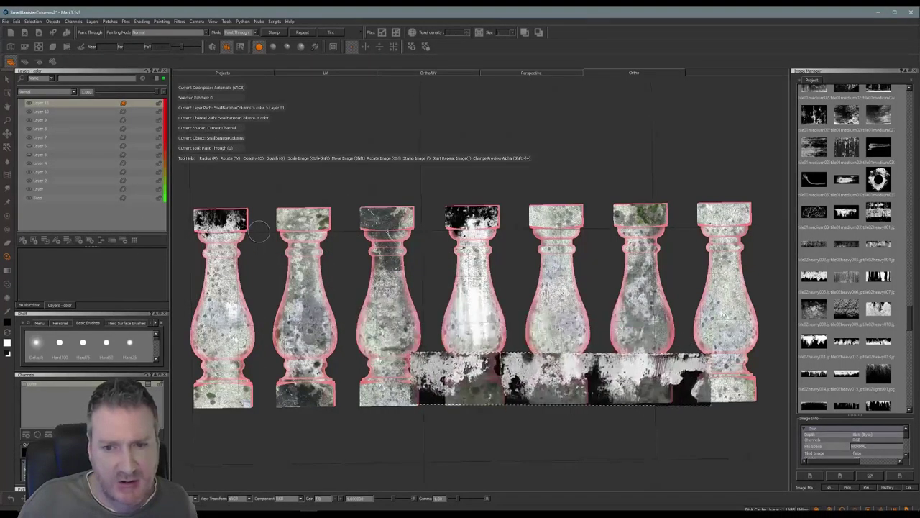
pyautogui.moveTo(584, 401)
pyautogui.mouseDown()
pyautogui.moveTo(530, 402)
pyautogui.moveTo(555, 382)
pyautogui.moveTo(571, 401)
pyautogui.moveTo(546, 404)
pyautogui.moveTo(646, 394)
pyautogui.moveTo(582, 458)
pyautogui.moveTo(551, 475)
pyautogui.moveTo(458, 464)
pyautogui.moveTo(456, 408)
pyautogui.moveTo(379, 401)
pyautogui.moveTo(408, 404)
pyautogui.moveTo(399, 384)
pyautogui.moveTo(408, 407)
pyautogui.moveTo(456, 388)
pyautogui.moveTo(462, 412)
pyautogui.moveTo(472, 399)
pyautogui.moveTo(391, 412)
pyautogui.mouseUp()
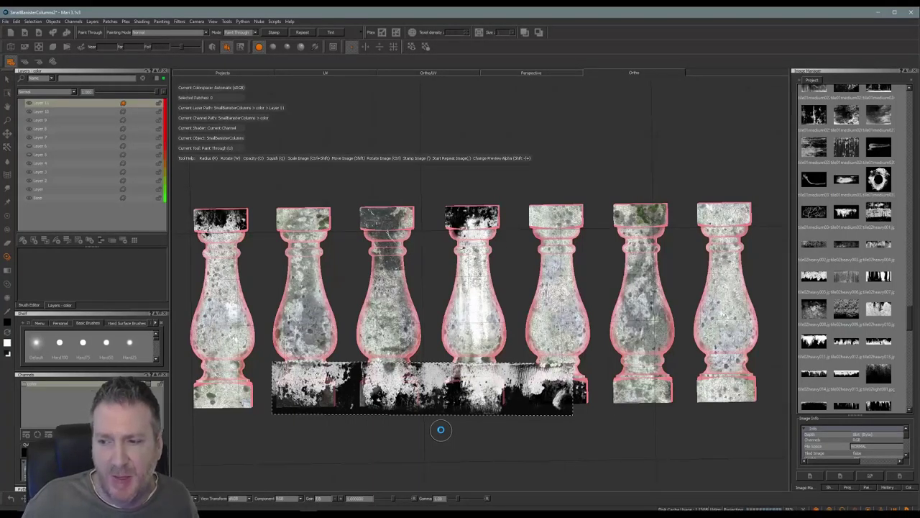
pyautogui.click(441, 430)
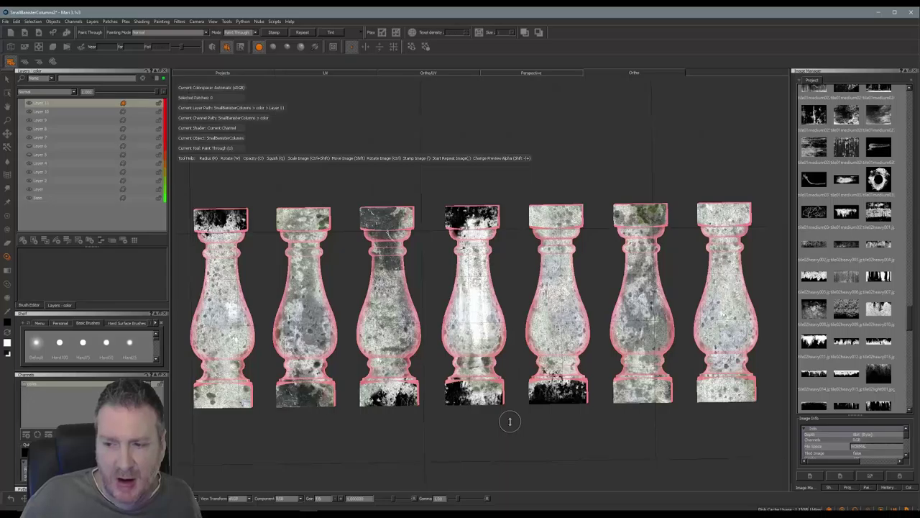
pyautogui.hotkey('ctrl', 'z')
pyautogui.hotkey('ctrl', 'z')
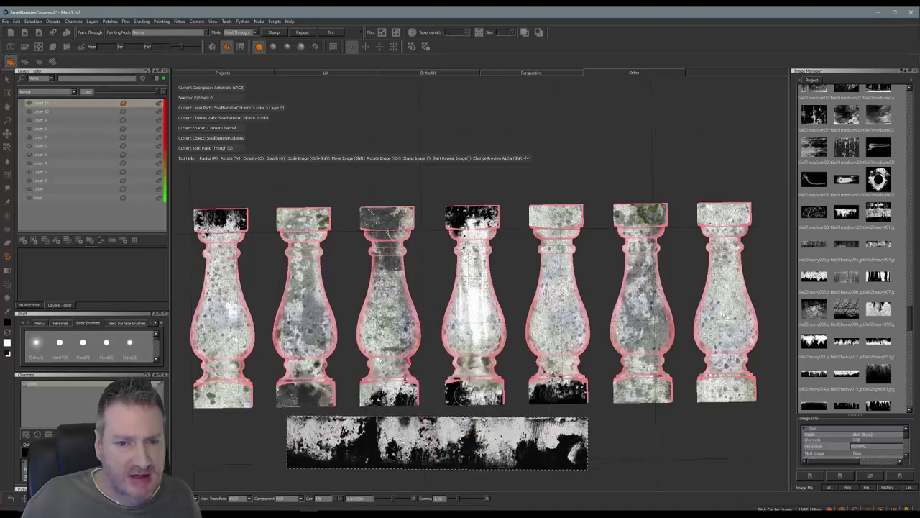
pyautogui.keyDown('shift'); pyautogui.moveTo(464, 395); pyautogui.dragTo(466, 407); pyautogui.keyUp('shift')
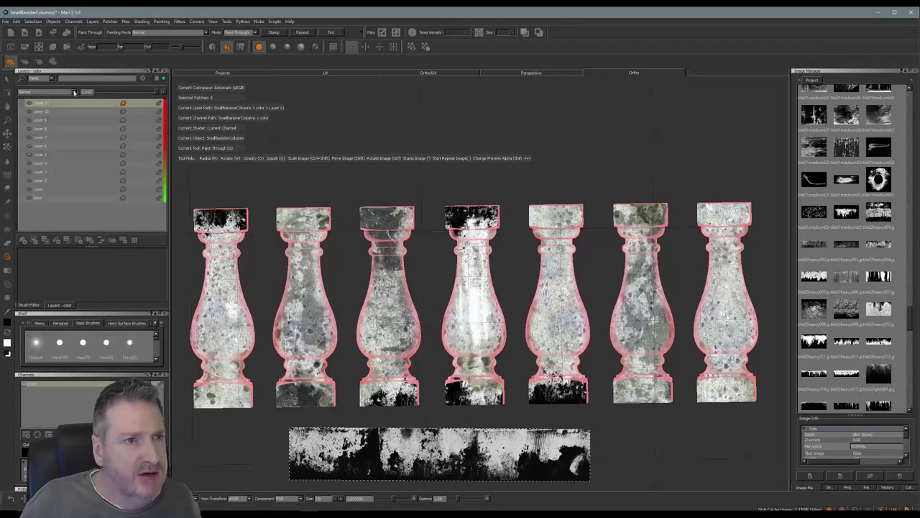
# Step: Set the strip layer to Darken at about half opacity, and compare the look with the streak layer hidden and shown
pyautogui.click(74, 92)
pyautogui.click(33, 122)
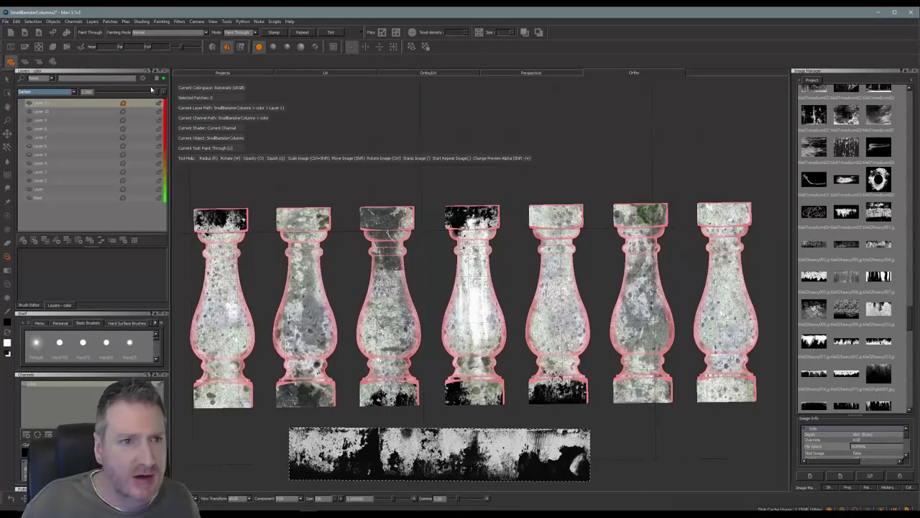
pyautogui.moveTo(158, 94); pyautogui.dragTo(132, 94)
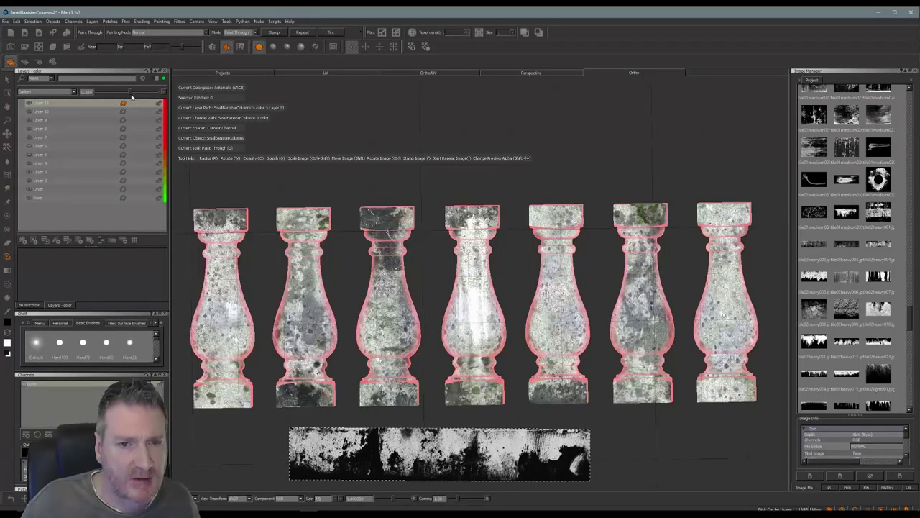
pyautogui.moveTo(131, 95); pyautogui.dragTo(122, 94)
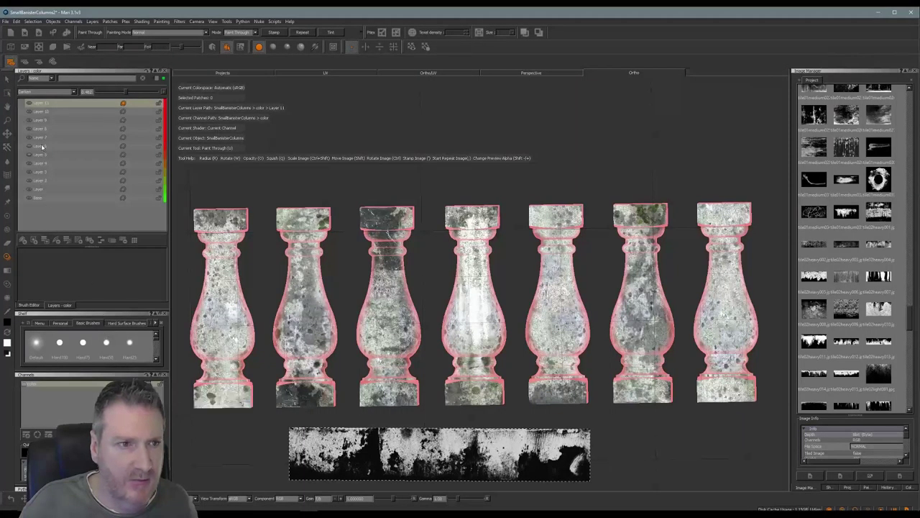
pyautogui.click(31, 111)
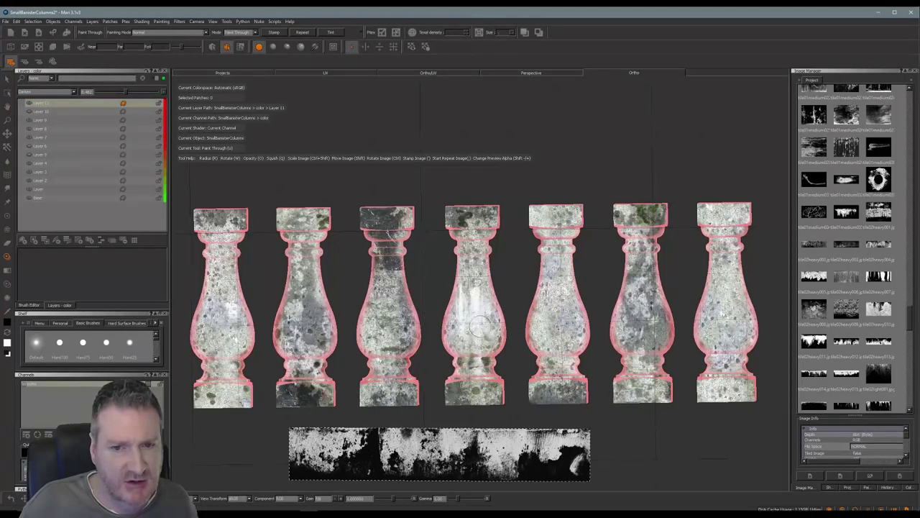
pyautogui.click(29, 112)
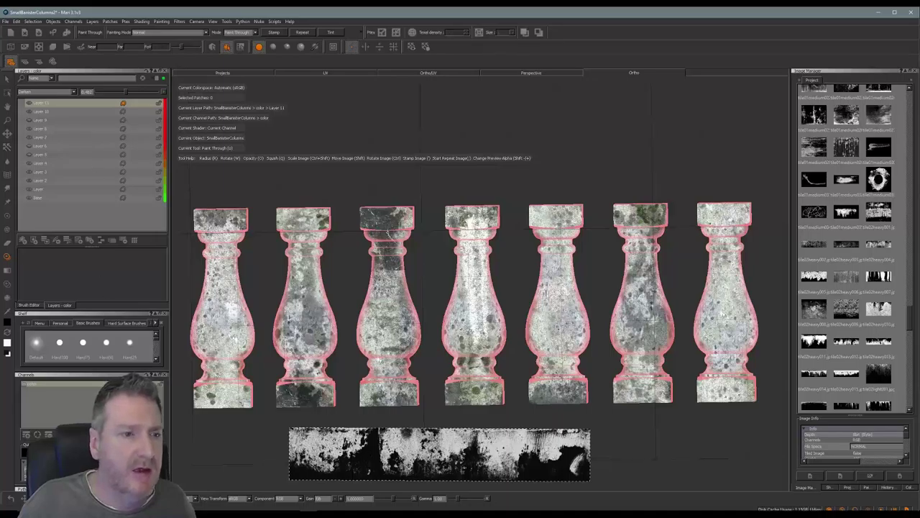
# Step: Export all patches of the flattened color channel as SmallBanisterColumns_Painted_R3.tga in the Rework folder
pyautogui.rightClick(73, 384)
pyautogui.moveTo(101, 294)
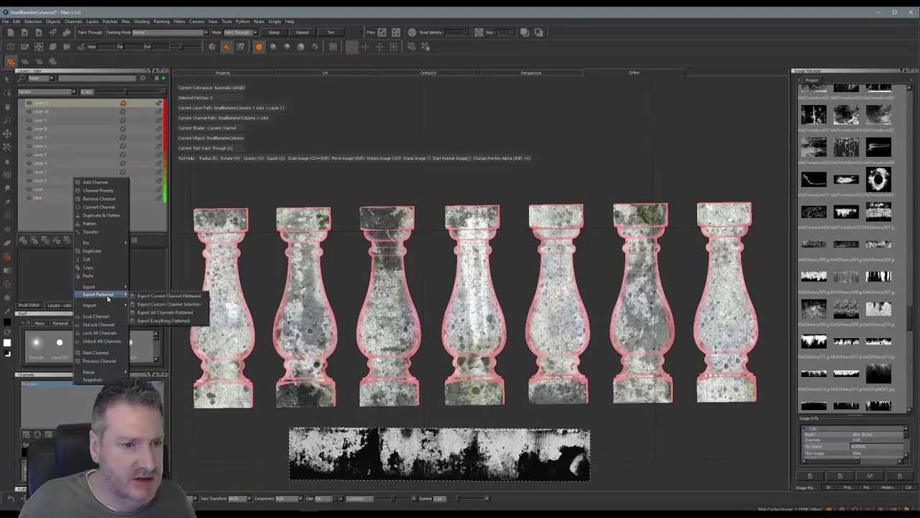
pyautogui.press('Escape')
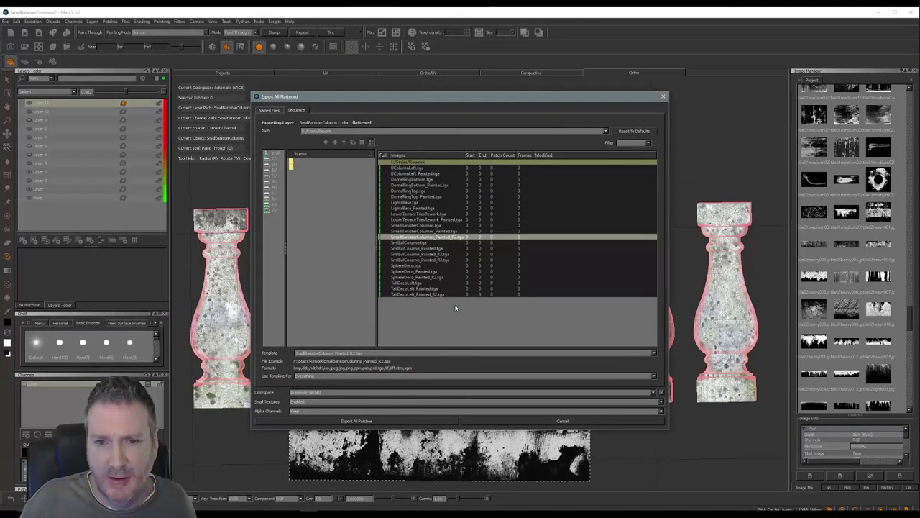
pyautogui.click(357, 354)
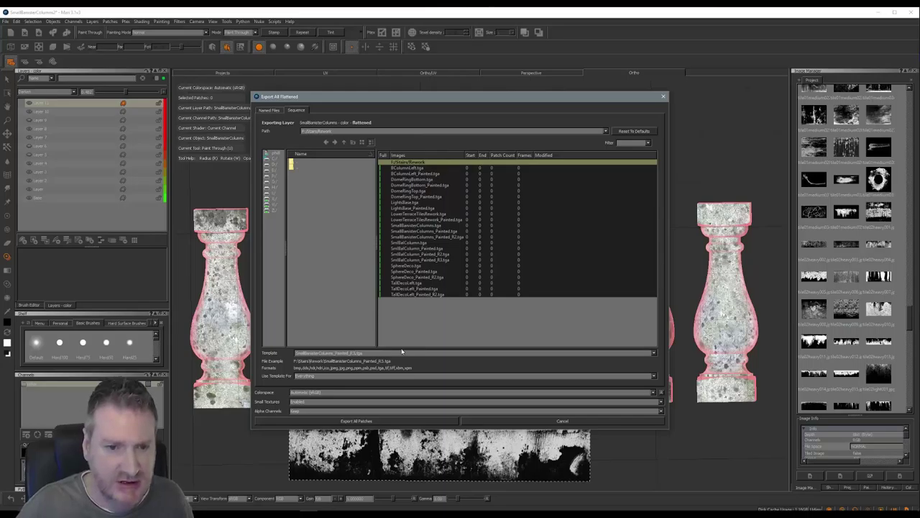
pyautogui.click(411, 422)
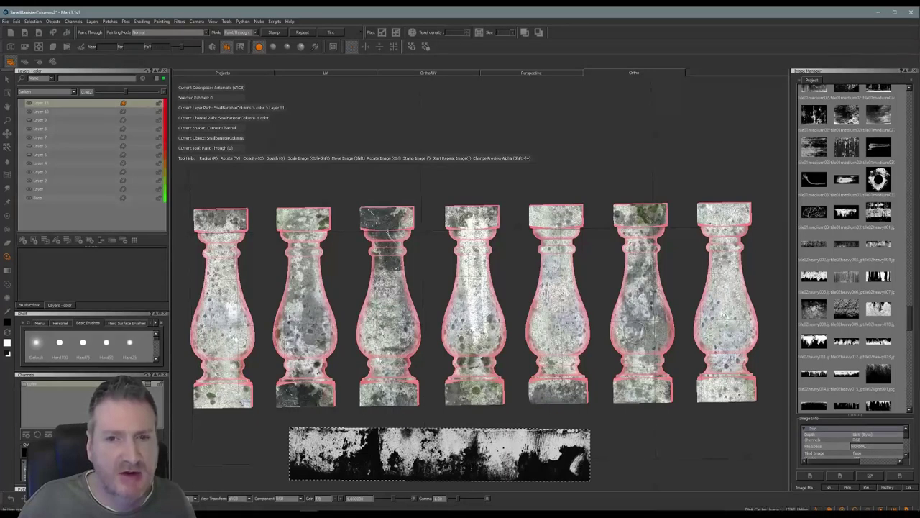
# Step: Switch to 3ds Max and add a new Standard material beside the existing baluster material in the Slate Material Editor
pyautogui.click(888, 13)
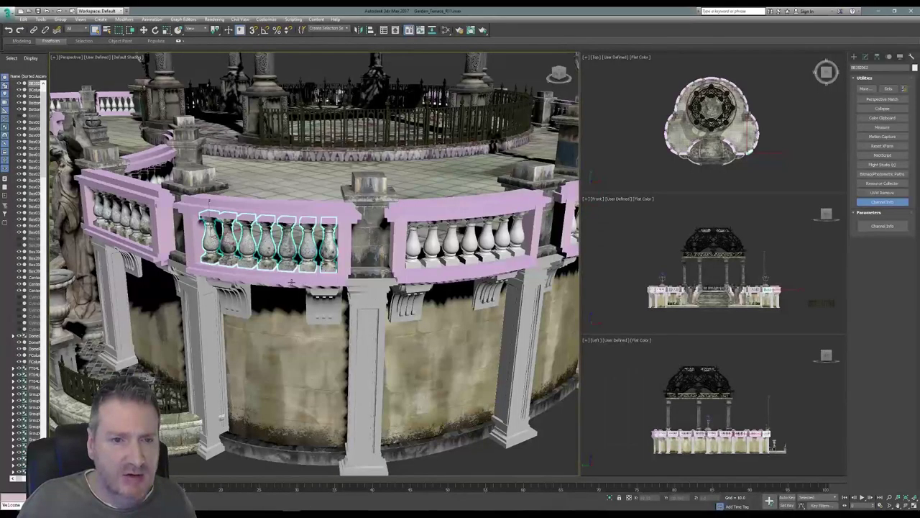
pyautogui.keyDown('alt'); pyautogui.moveTo(292, 282); pyautogui.dragTo(398, 285, button='middle'); pyautogui.keyUp('alt')
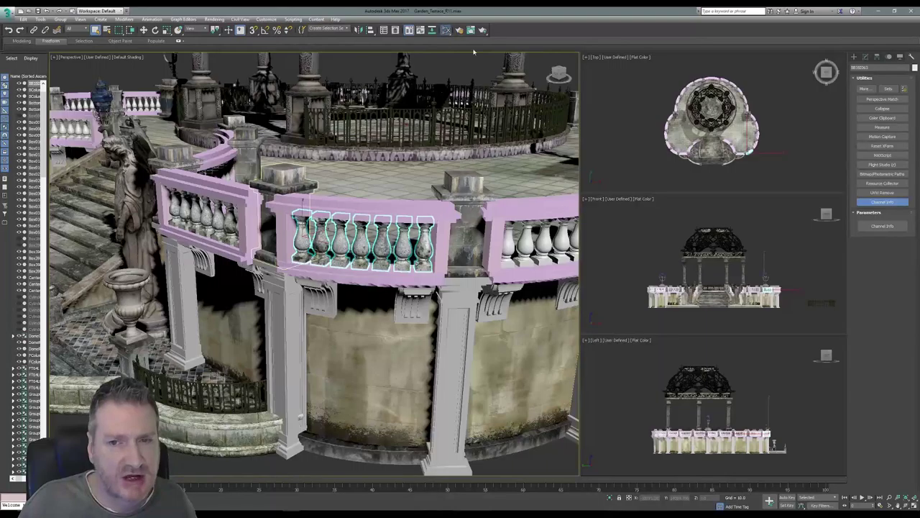
pyautogui.press('m')
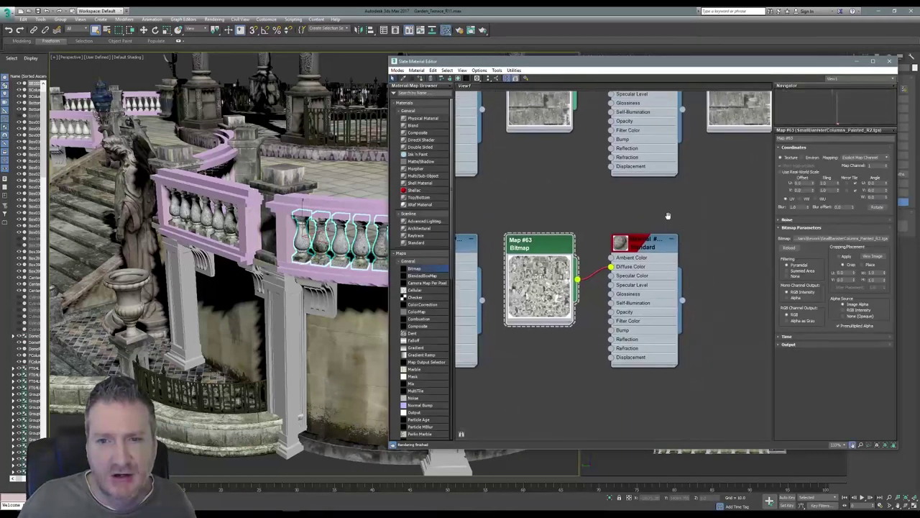
pyautogui.scroll(-3, 668, 215)
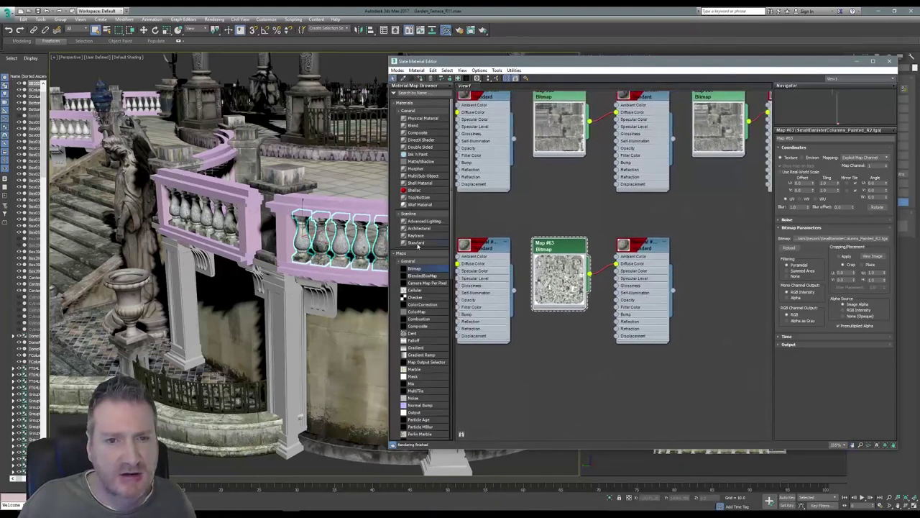
pyautogui.moveTo(748, 267); pyautogui.dragTo(747, 267)
pyautogui.moveTo(685, 224); pyautogui.dragTo(577, 223, button='middle')
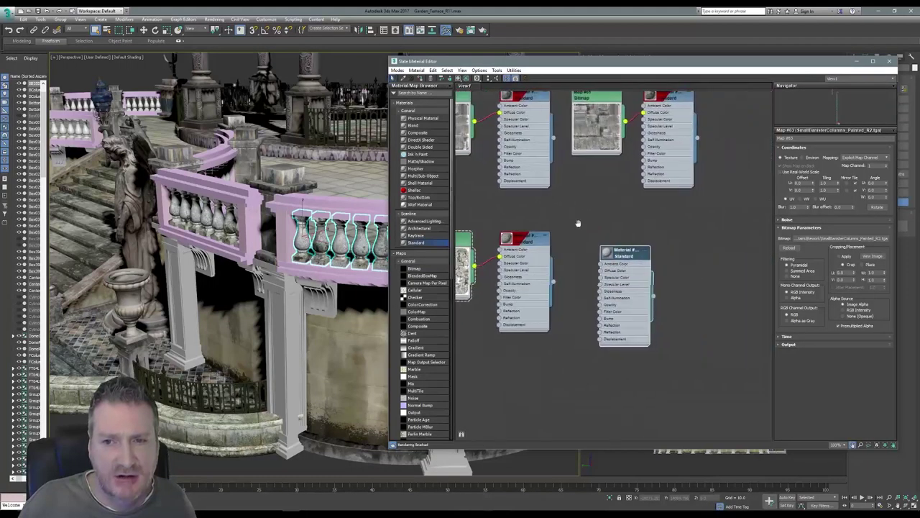
# Step: Load SmallBanisterColumns_Painted_R3.tga as a bitmap into the new material's diffuse color and show the shaded material in the viewport
pyautogui.scroll(-1, 577, 223)
pyautogui.moveTo(630, 256); pyautogui.dragTo(676, 244)
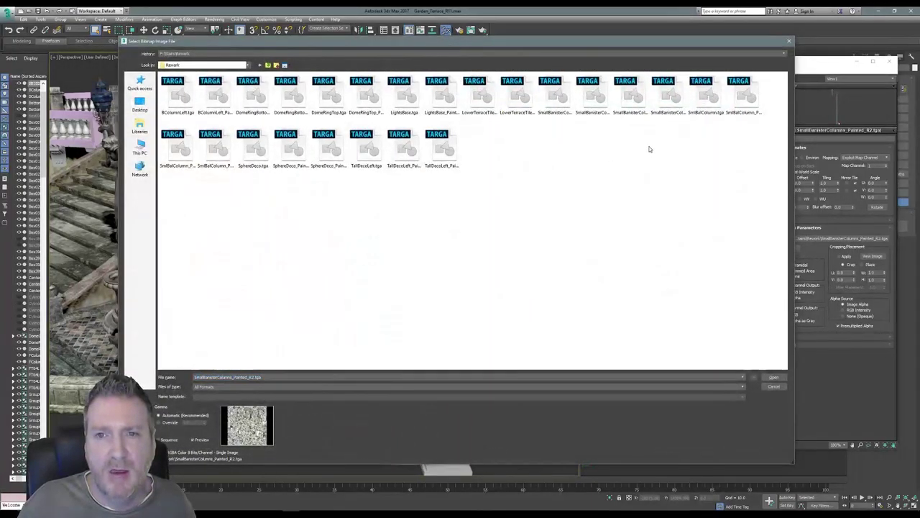
pyautogui.click(672, 115)
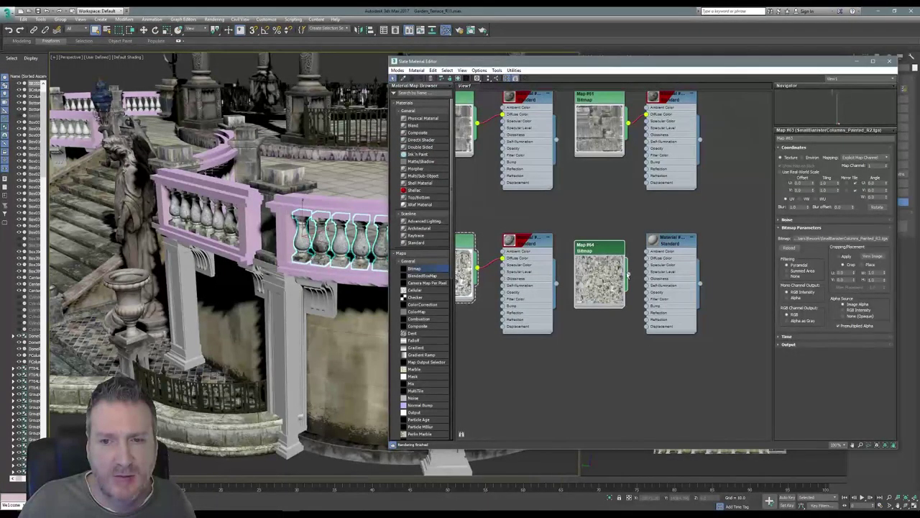
pyautogui.rightClick(665, 246)
pyautogui.click(683, 330)
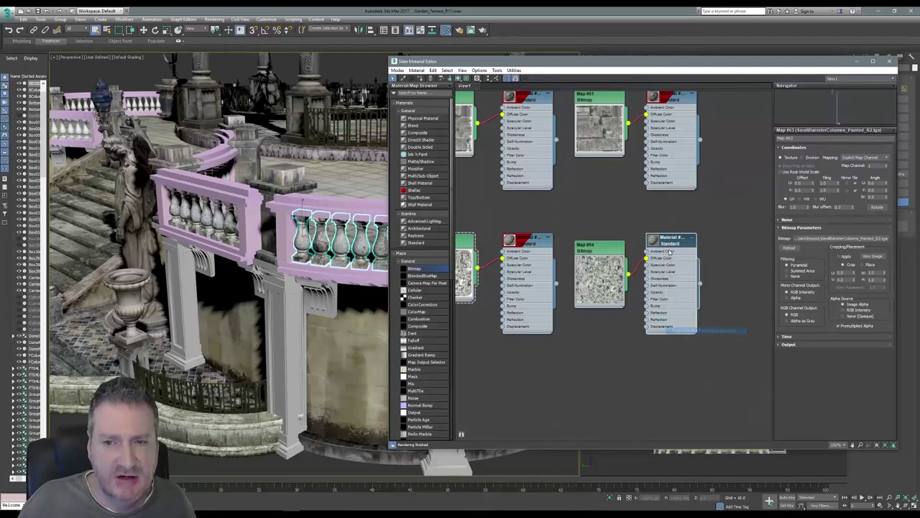
# Step: Assign the new material to the selected balusters and close the Slate Material Editor
pyautogui.rightClick(669, 250)
pyautogui.press('Down')
pyautogui.press('Return')
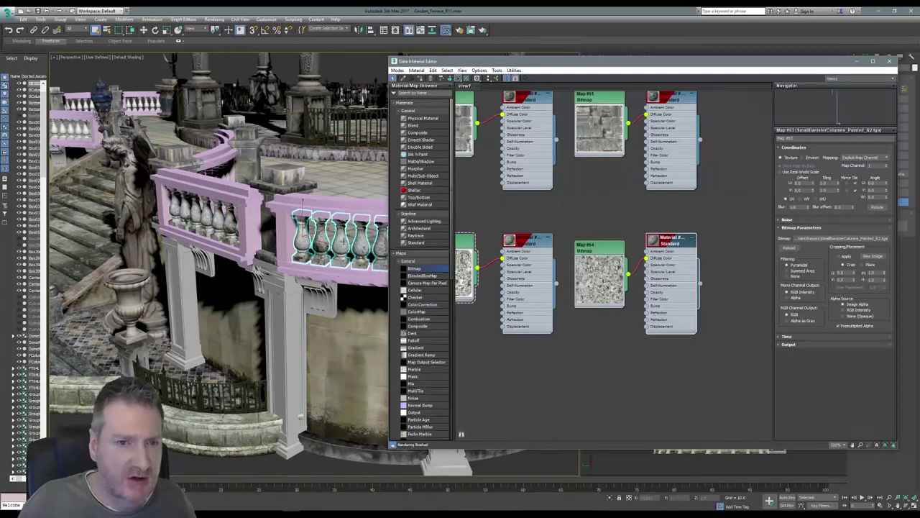
pyautogui.rightClick(668, 241)
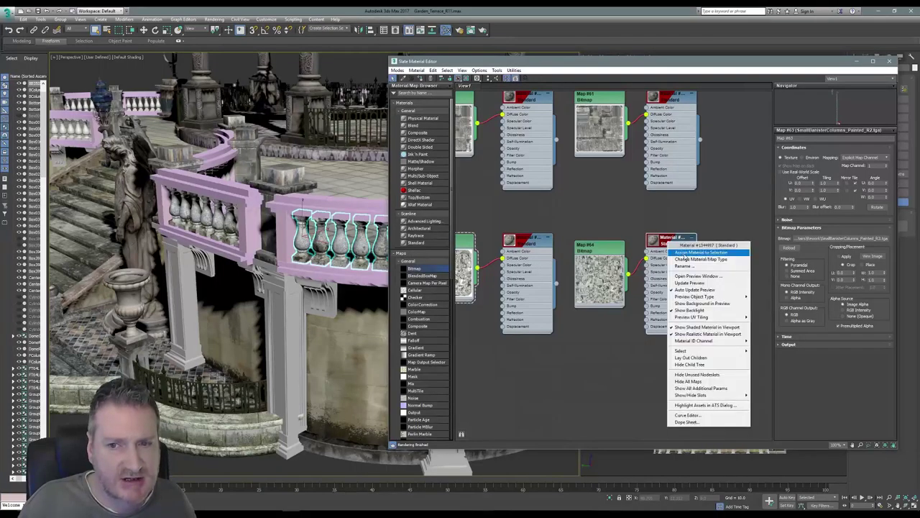
pyautogui.click(684, 253)
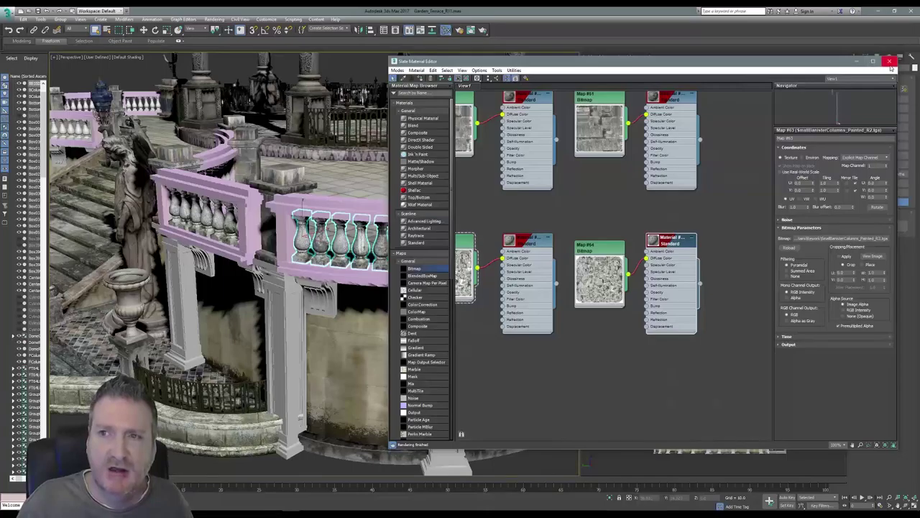
pyautogui.click(890, 62)
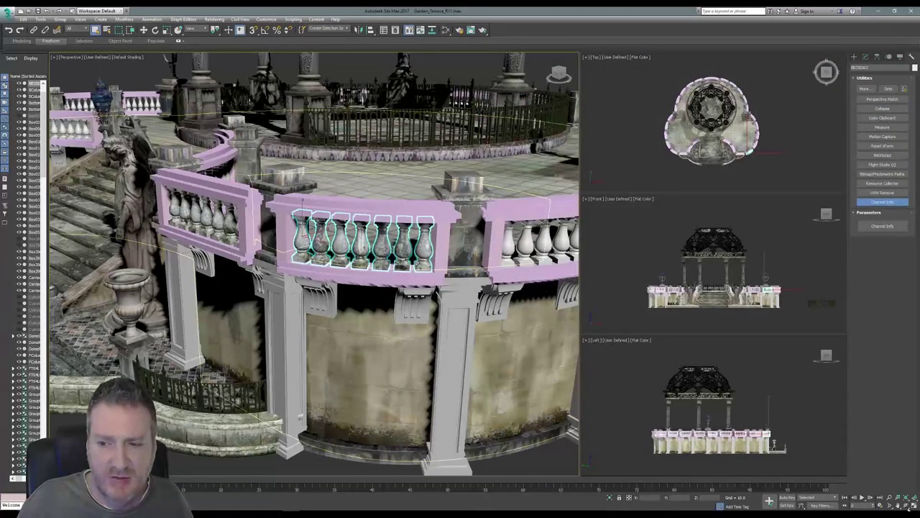
# Step: Examine the newly textured balusters up close and compare them with the neighbouring bays of the terrace
pyautogui.keyDown('alt'); pyautogui.moveTo(354, 289); pyautogui.dragTo(448, 263, button='middle'); pyautogui.keyUp('alt')
pyautogui.scroll(3, 335, 250)
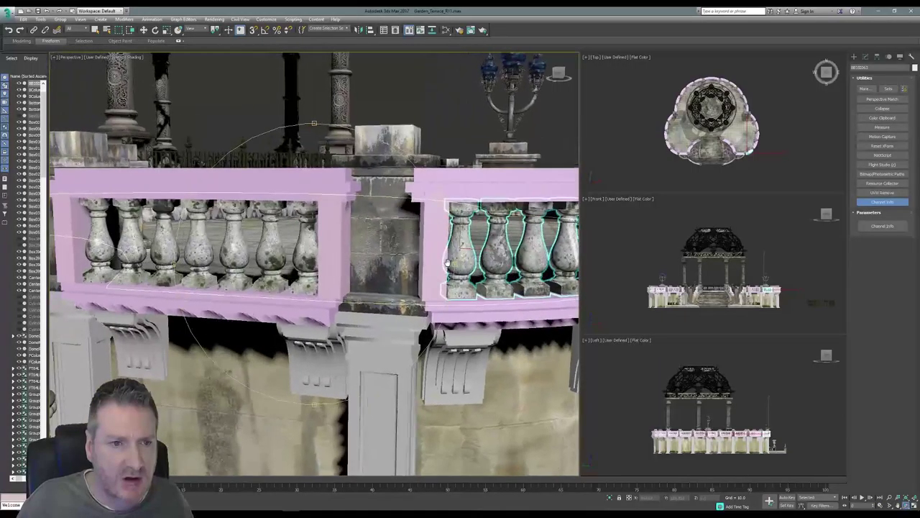
pyautogui.moveTo(356, 268); pyautogui.dragTo(336, 268)
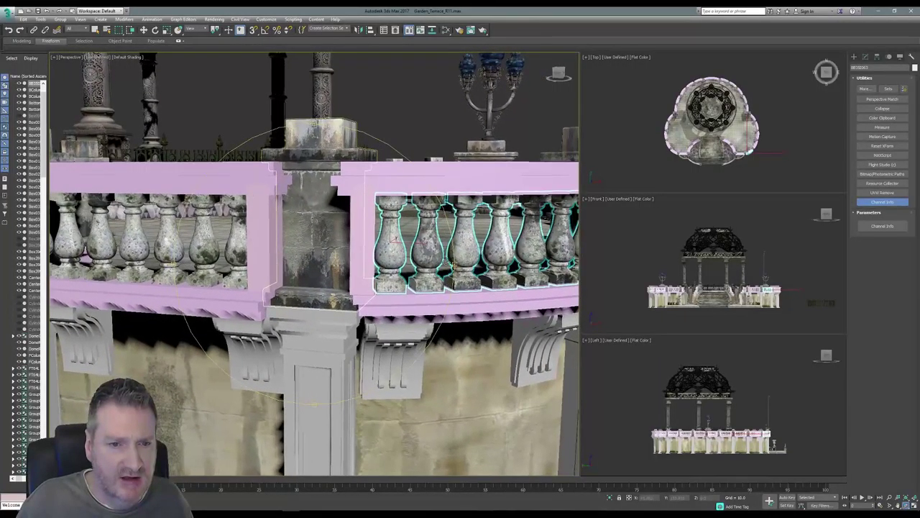
pyautogui.keyDown('alt'); pyautogui.moveTo(367, 261); pyautogui.dragTo(353, 264, button='middle'); pyautogui.keyUp('alt')
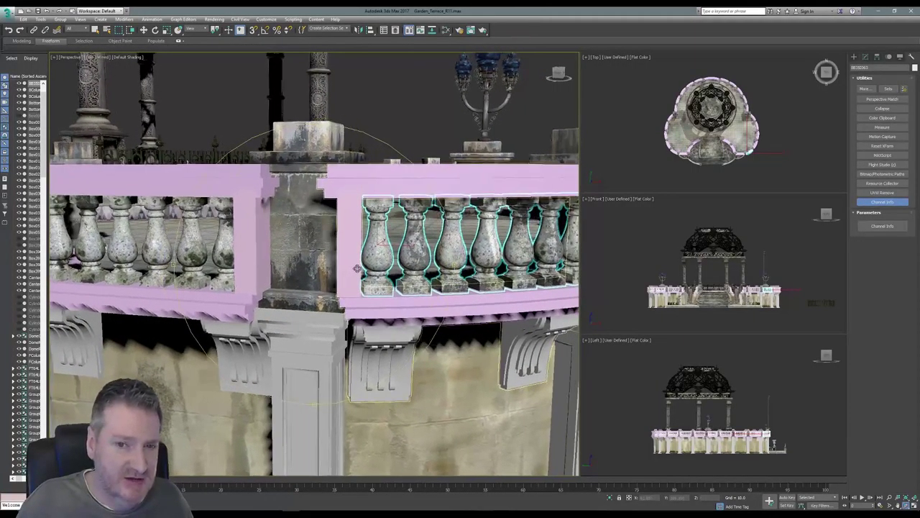
pyautogui.scroll(-3, 357, 268)
pyautogui.moveTo(357, 268); pyautogui.dragTo(353, 264)
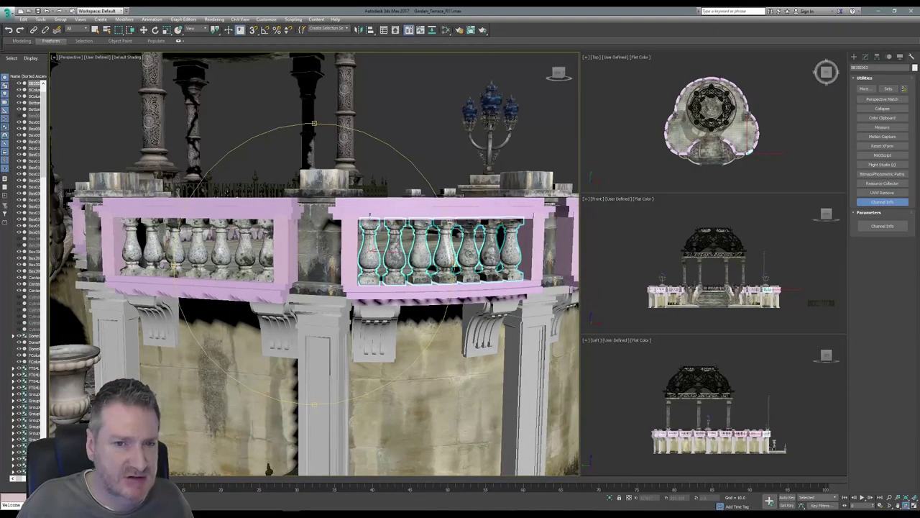
pyautogui.moveTo(392, 272); pyautogui.dragTo(376, 285)
pyautogui.scroll(-3, 385, 284)
pyautogui.moveTo(399, 281); pyautogui.dragTo(266, 293, button='middle')
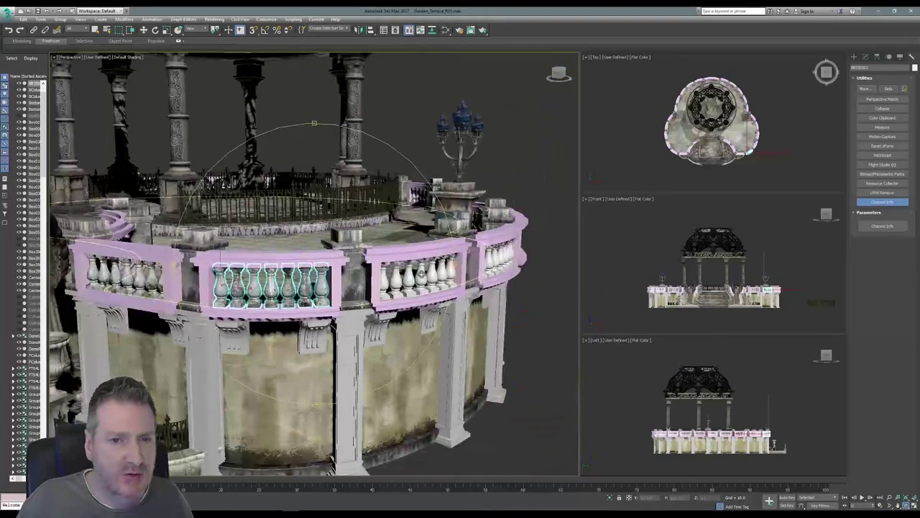
pyautogui.keyDown('alt'); pyautogui.moveTo(323, 289); pyautogui.dragTo(81, 77, button='middle'); pyautogui.keyUp('alt')
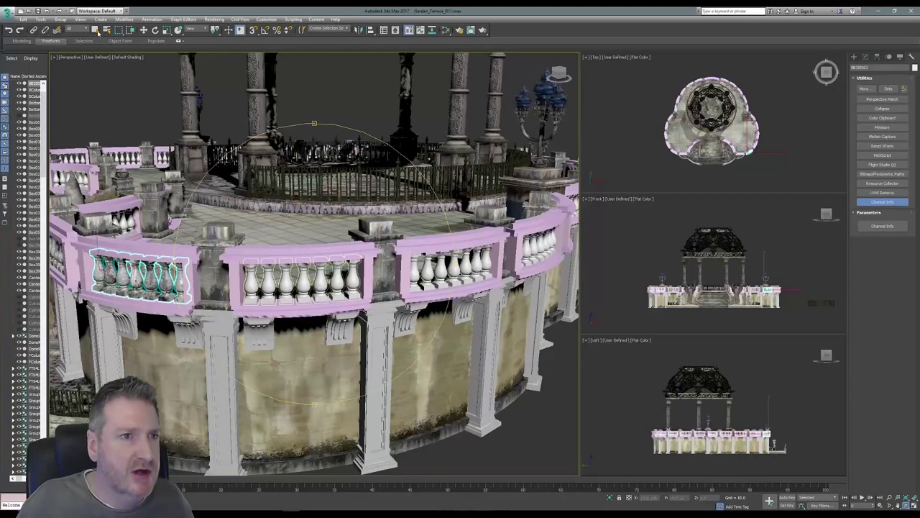
# Step: Isolate the untextured baluster group in the bay beside the textured one and ungroup it
pyautogui.click(96, 31)
pyautogui.click(303, 279)
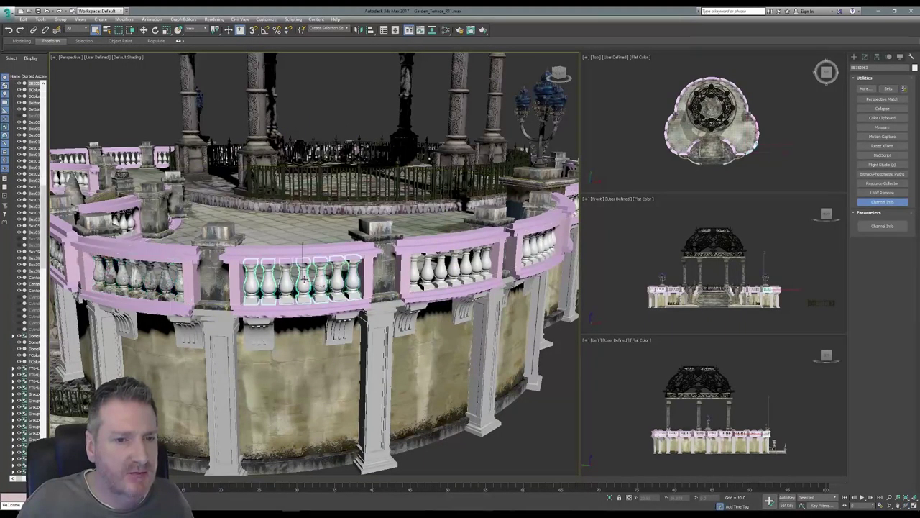
pyautogui.click(40, 19)
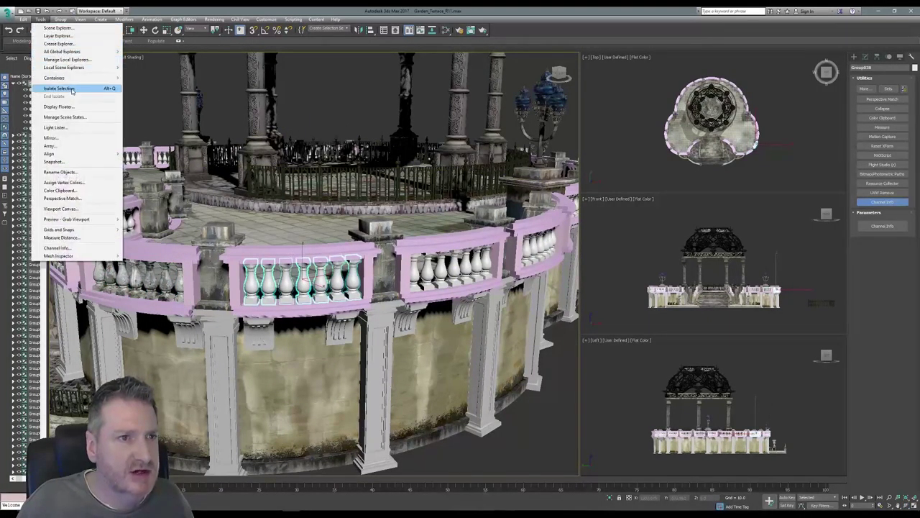
pyautogui.click(68, 89)
pyautogui.click(62, 20)
pyautogui.click(71, 36)
pyautogui.click(230, 203)
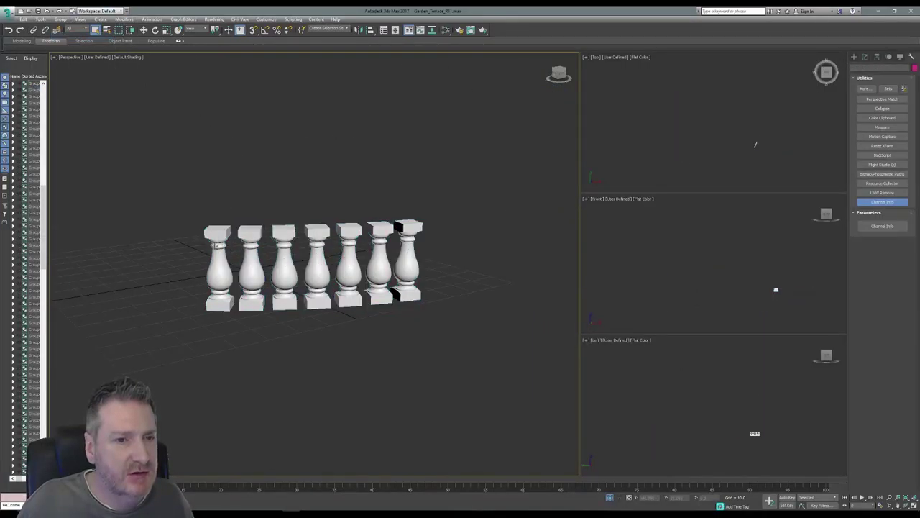
# Step: Attach the other six balusters to the first one so that the row forms a single editable poly
pyautogui.click(220, 246)
pyautogui.click(865, 58)
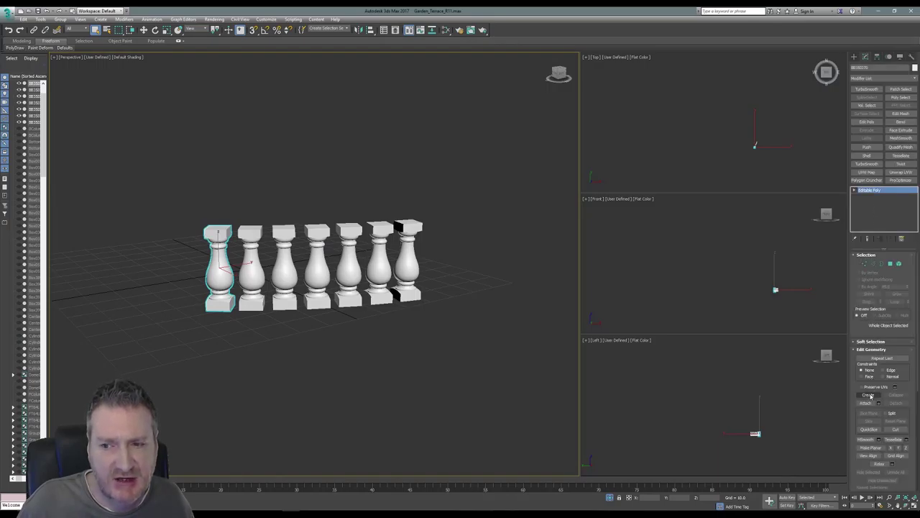
pyautogui.click(865, 403)
pyautogui.click(252, 273)
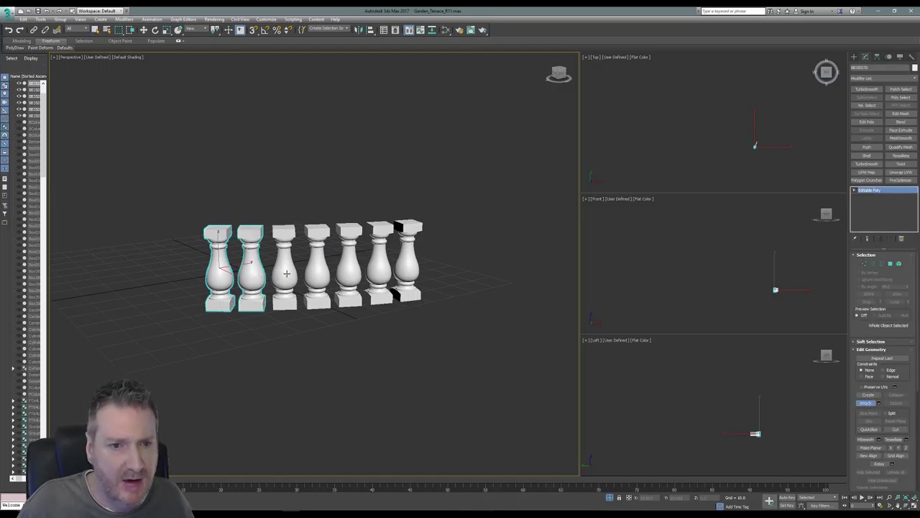
pyautogui.click(287, 276)
pyautogui.click(317, 269)
pyautogui.click(349, 267)
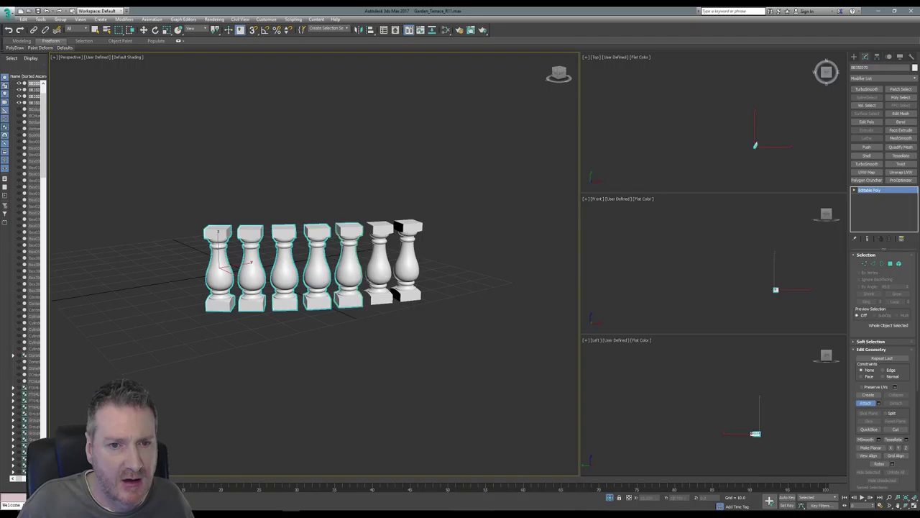
pyautogui.click(383, 273)
pyautogui.click(413, 268)
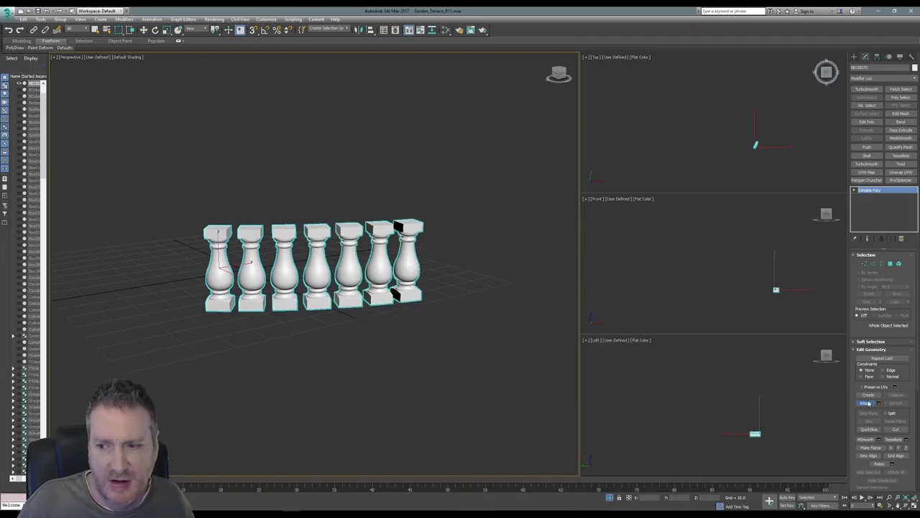
pyautogui.press('w')
# Step: End the isolation to bring back the whole terrace around the merged balusters
pyautogui.click(41, 19)
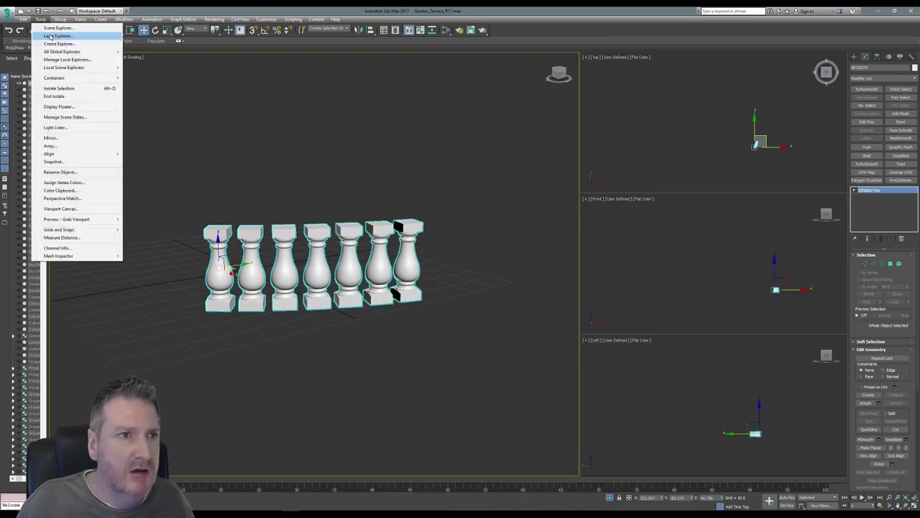
pyautogui.click(81, 96)
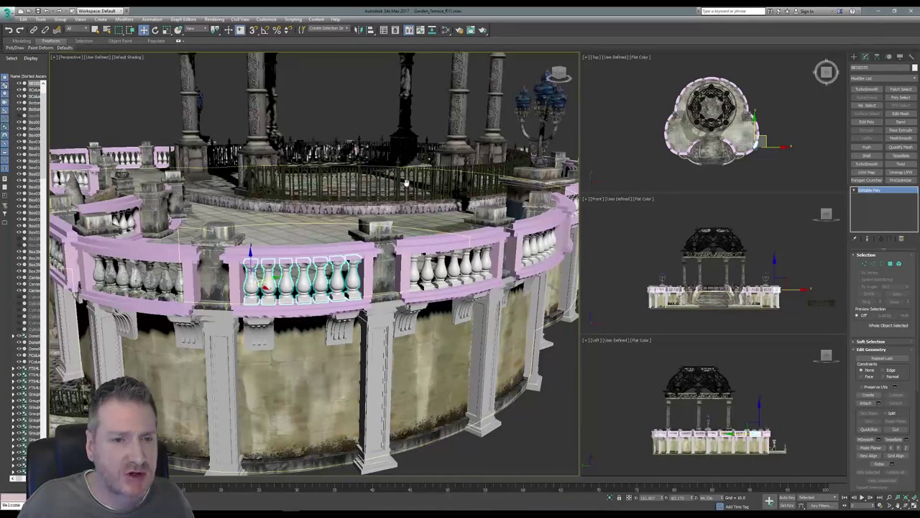
pyautogui.keyDown('alt'); pyautogui.moveTo(401, 185); pyautogui.dragTo(414, 179, button='middle'); pyautogui.keyUp('alt')
pyautogui.keyDown('alt'); pyautogui.moveTo(178, 273); pyautogui.dragTo(423, 245, button='middle'); pyautogui.keyUp('alt')
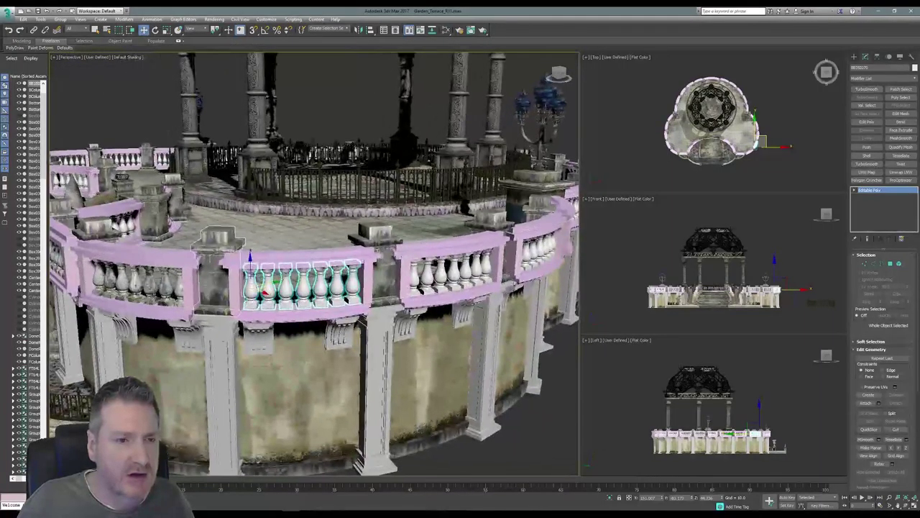
pyautogui.hotkey('ctrl', 'z')
# Step: Select the textured balusters and copy their 1:map channel with the Channel Info utility
pyautogui.click(883, 190)
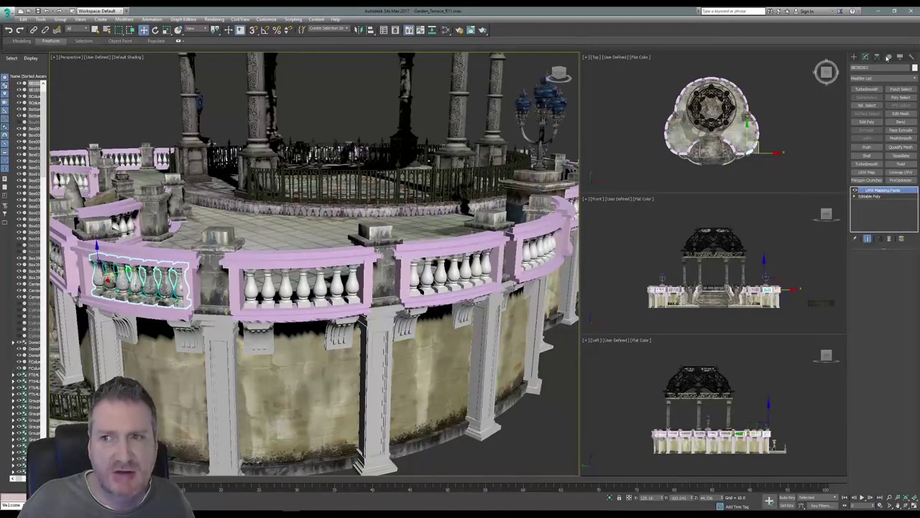
pyautogui.click(912, 58)
pyautogui.click(882, 202)
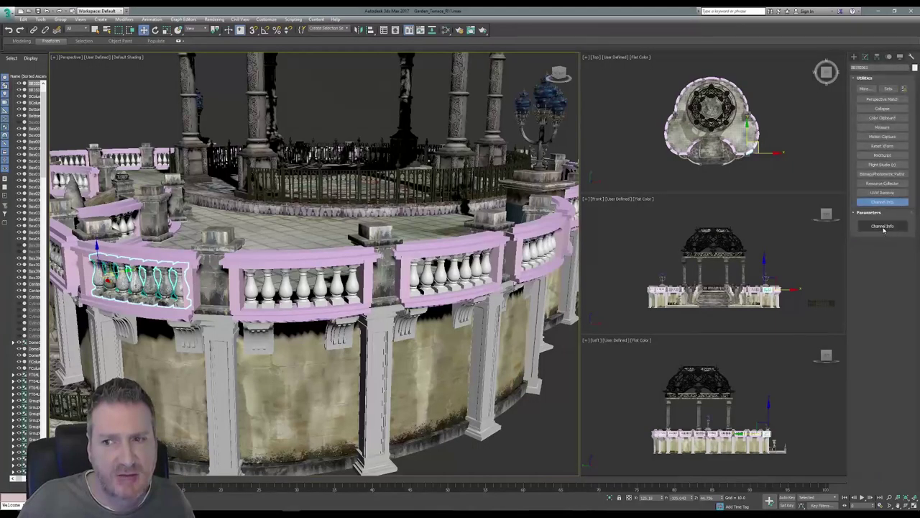
pyautogui.click(882, 225)
pyautogui.rightClick(59, 79)
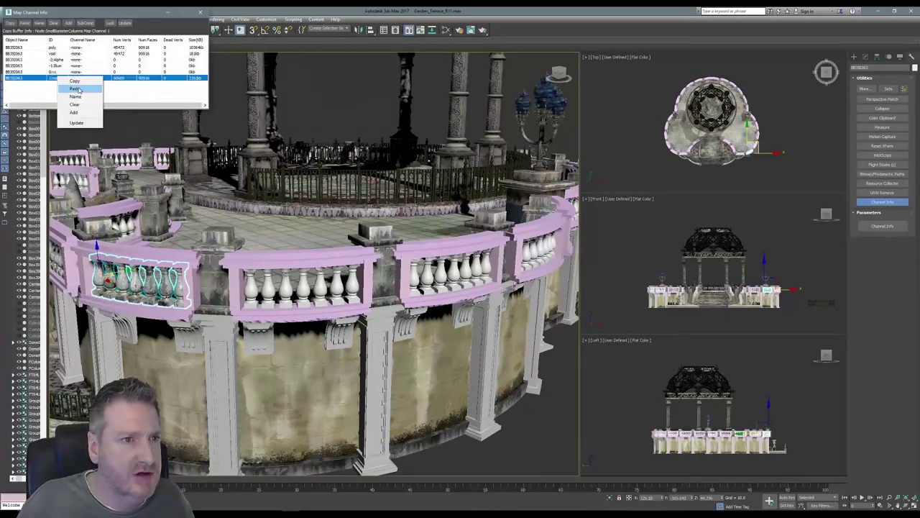
pyautogui.click(72, 85)
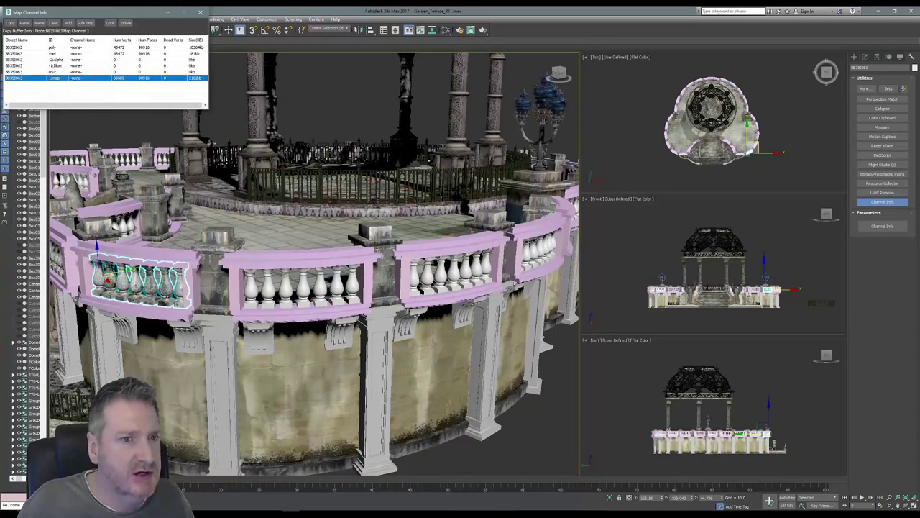
# Step: Paste the copied UVs onto the 1:map channel of the merged untextured balusters, accept the channel name, and close Map Channel Info
pyautogui.click(268, 290)
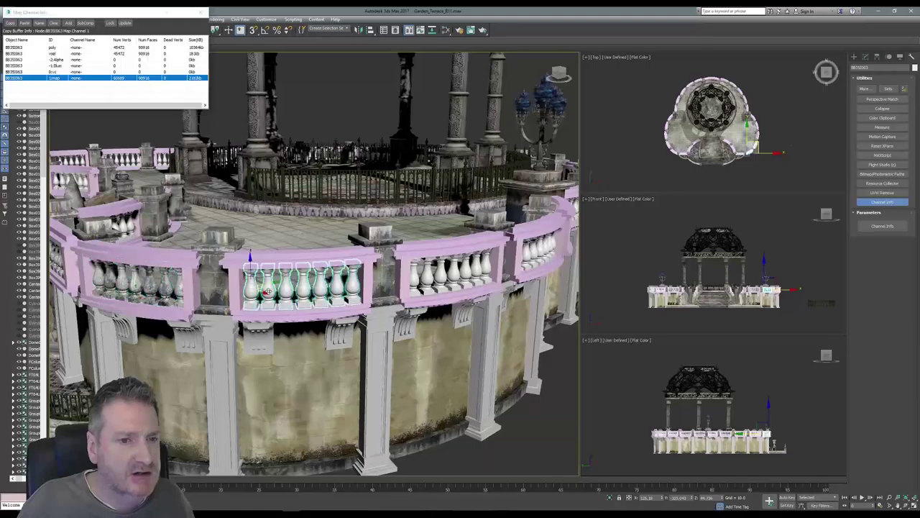
pyautogui.rightClick(60, 83)
pyautogui.click(82, 94)
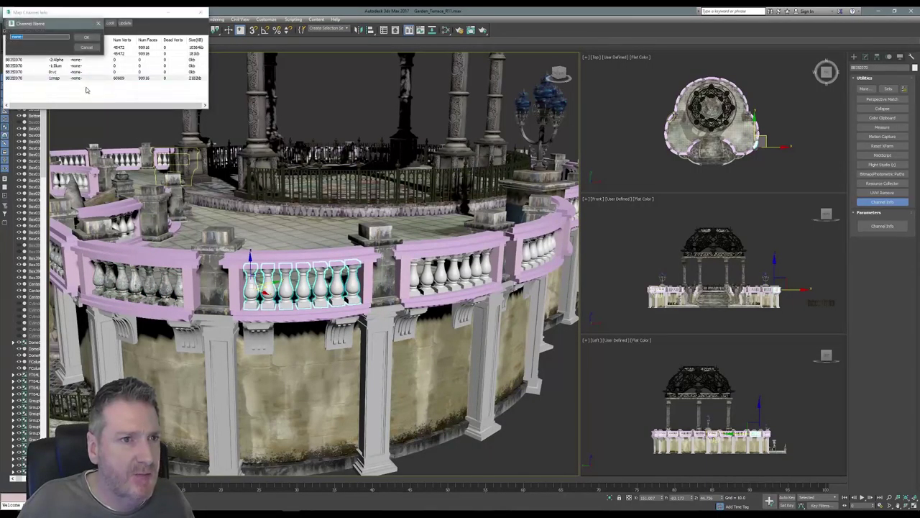
pyautogui.click(89, 38)
pyautogui.click(201, 12)
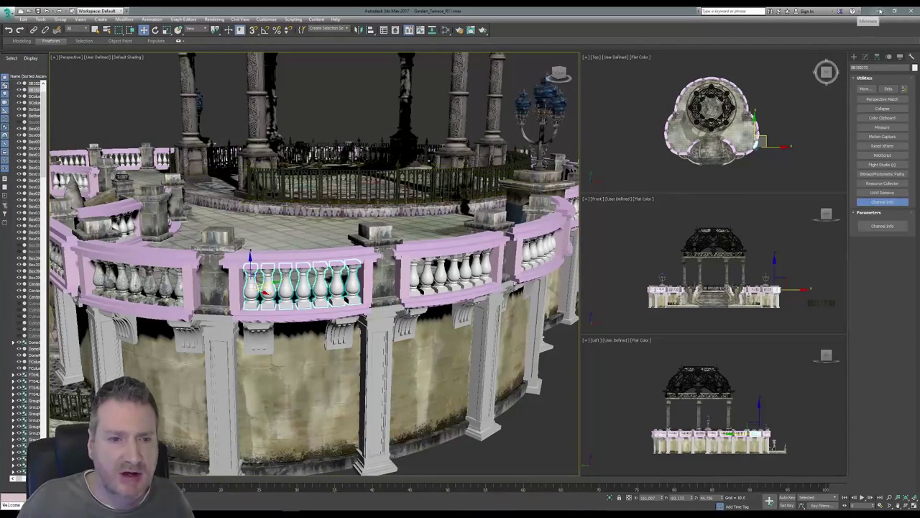
# Step: Switch to Mari and hide the topmost weathering layer on the baluster columns
pyautogui.click(880, 11)
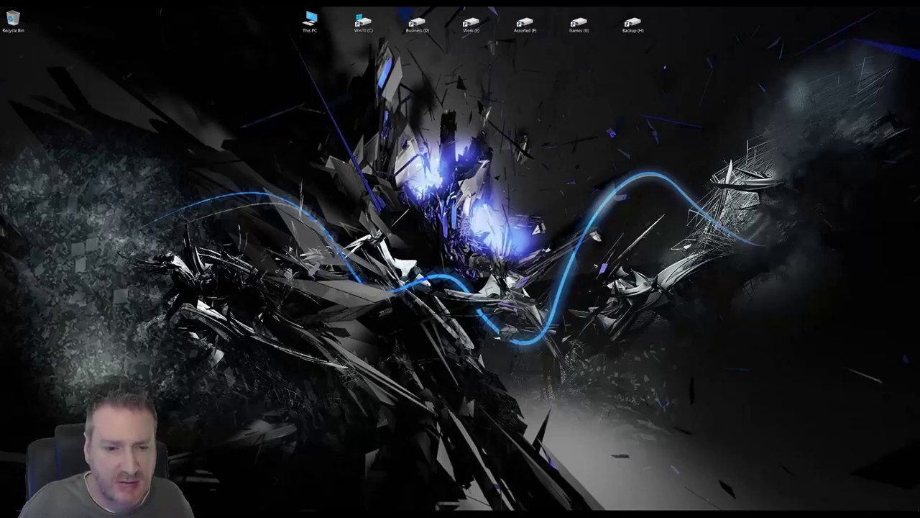
pyautogui.hotkey('alt', 'Tab')
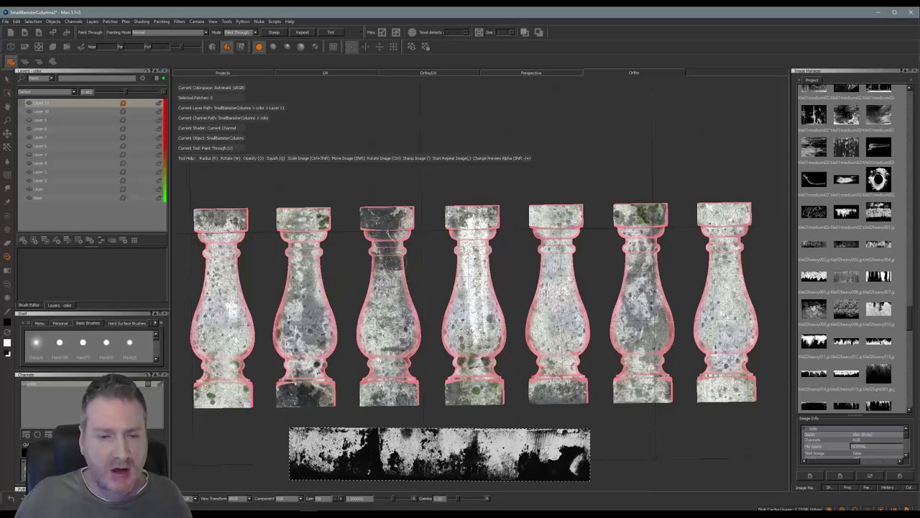
pyautogui.click(32, 106)
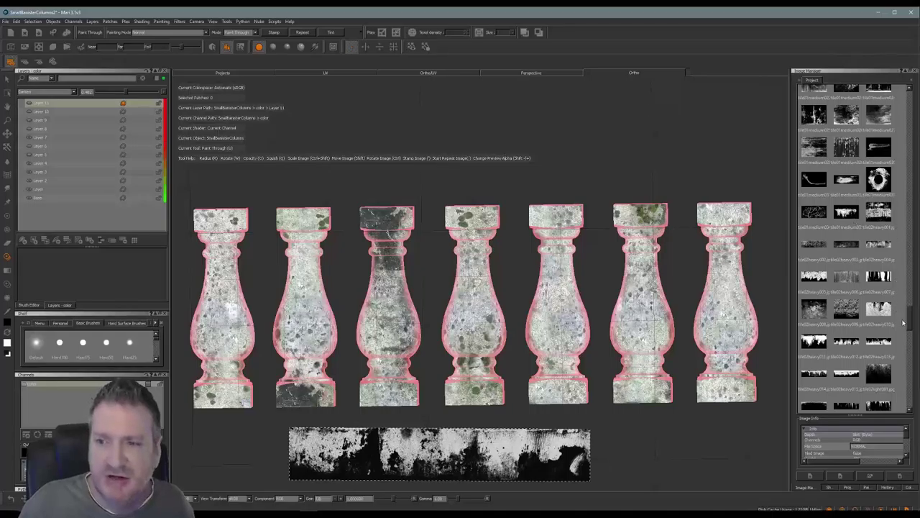
# Step: Load the lichen-spotted pale stone photo maps.hi.130.jpg from the project images as the paint-through image
pyautogui.scroll(15, 856, 287)
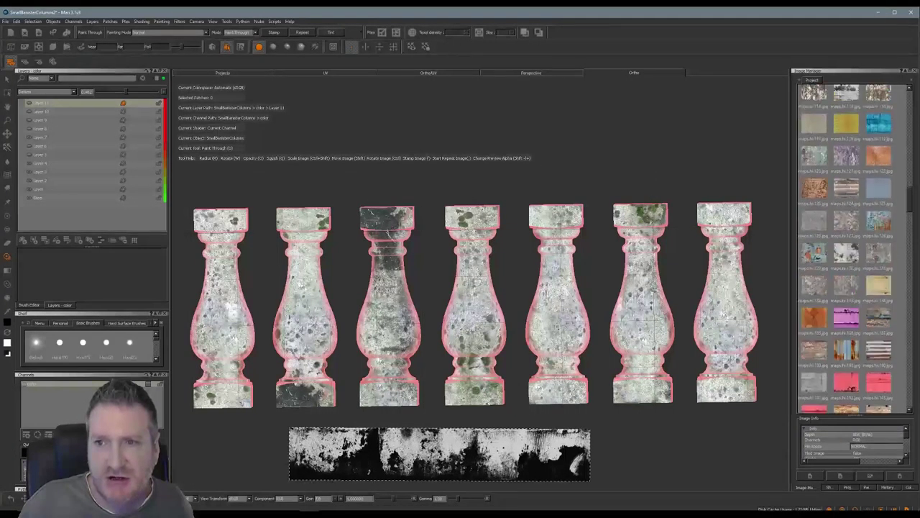
pyautogui.scroll(12, 856, 248)
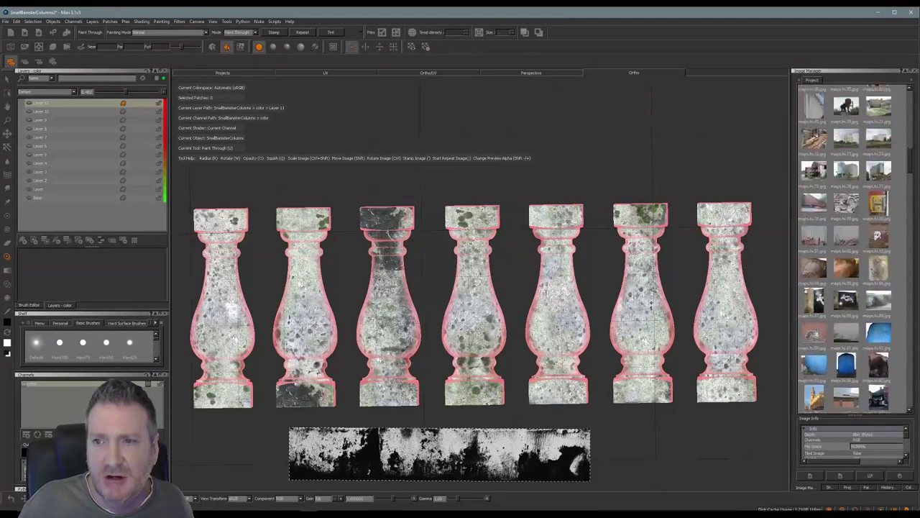
pyautogui.scroll(12, 855, 249)
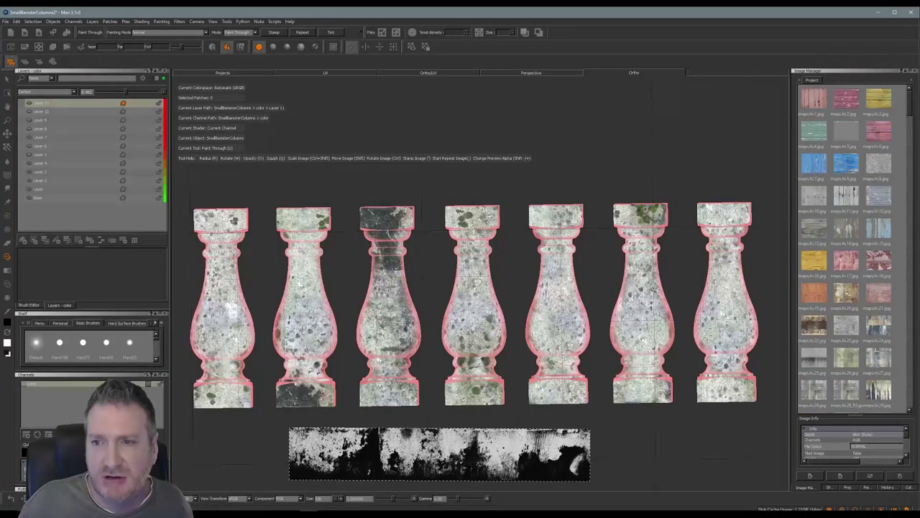
pyautogui.scroll(-20, 845, 248)
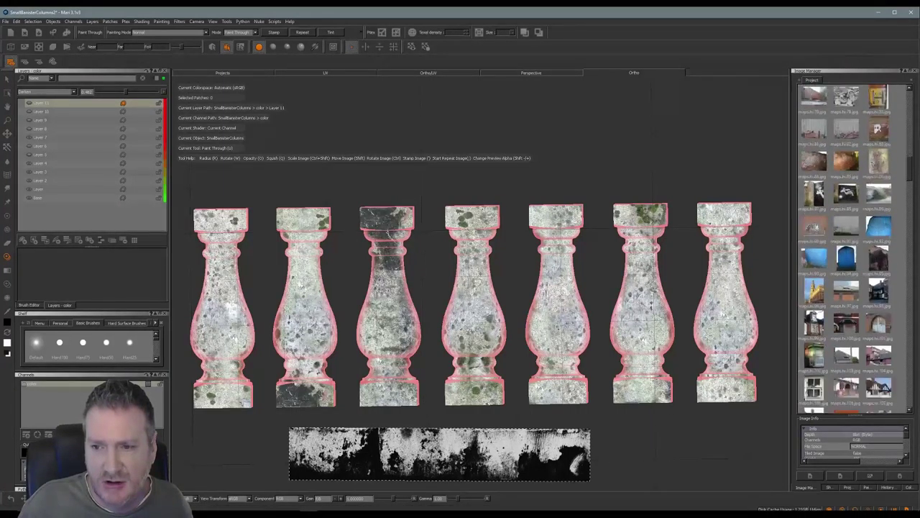
pyautogui.moveTo(911, 170); pyautogui.dragTo(918, 197)
pyautogui.moveTo(851, 298)
pyautogui.mouseDown()
pyautogui.moveTo(540, 276)
pyautogui.moveTo(531, 267)
pyautogui.mouseUp()
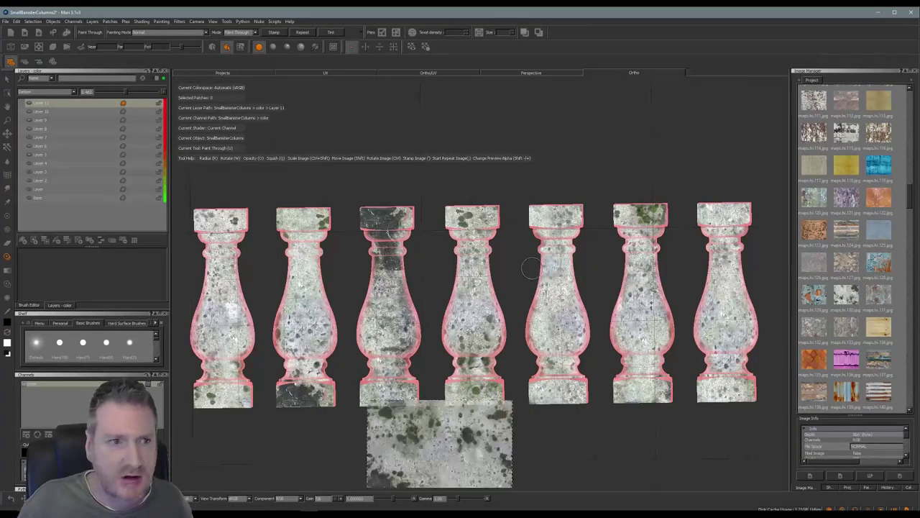
# Step: Add a new paint layer at the top of the colour layer stack and save the project
pyautogui.click(22, 240)
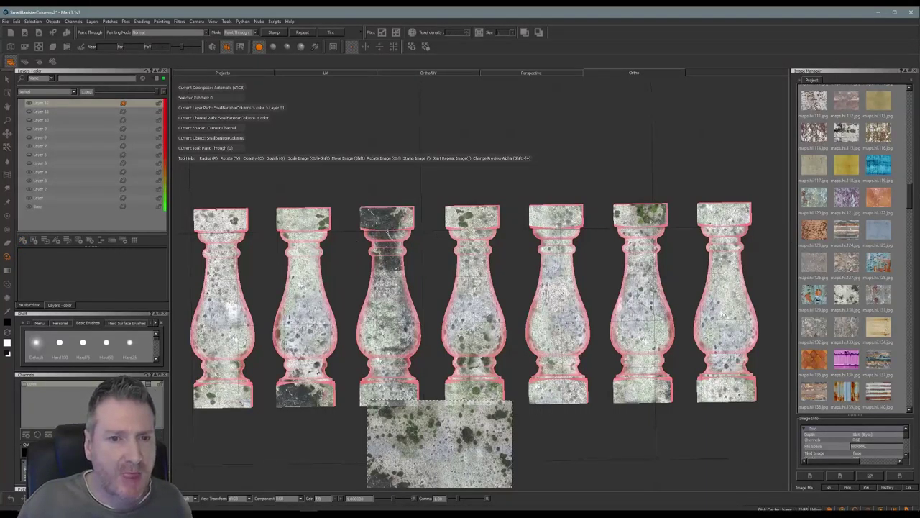
pyautogui.click(6, 21)
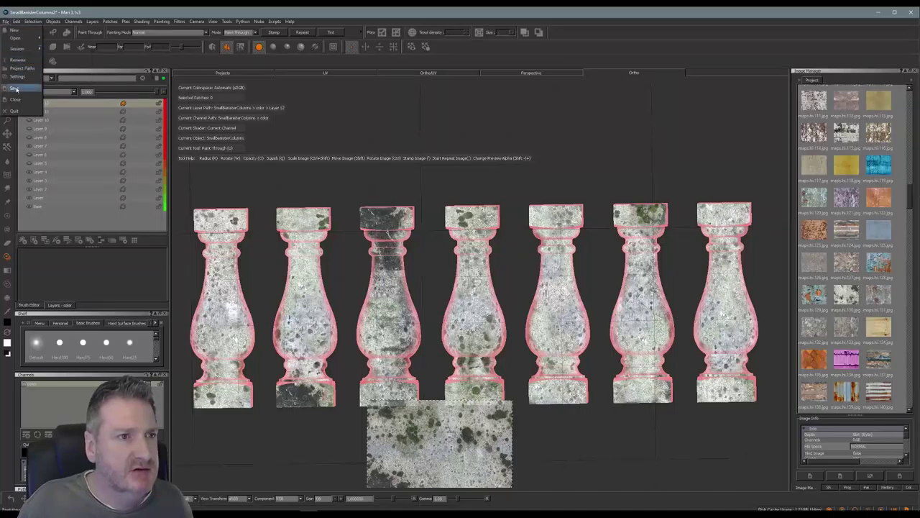
pyautogui.click(17, 89)
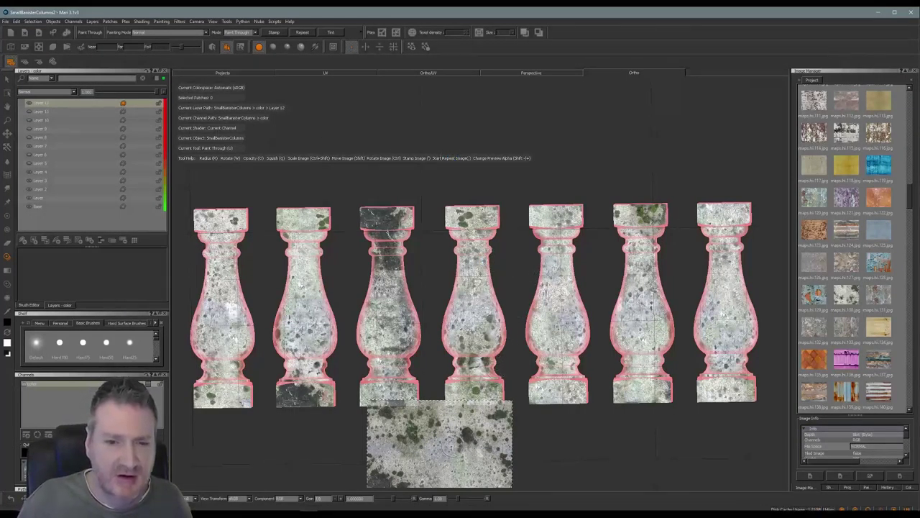
# Step: Enlarge and slightly rotate the lichen stone image, and paint it over the second baluster from its dark base up to the neck
pyautogui.moveTo(452, 441)
pyautogui.keyDown('shift'); pyautogui.mouseDown()
pyautogui.moveTo(445, 240)
pyautogui.moveTo(469, 285)
pyautogui.moveTo(501, 303)
pyautogui.moveTo(500, 319)
pyautogui.mouseUp(); pyautogui.keyUp('shift')
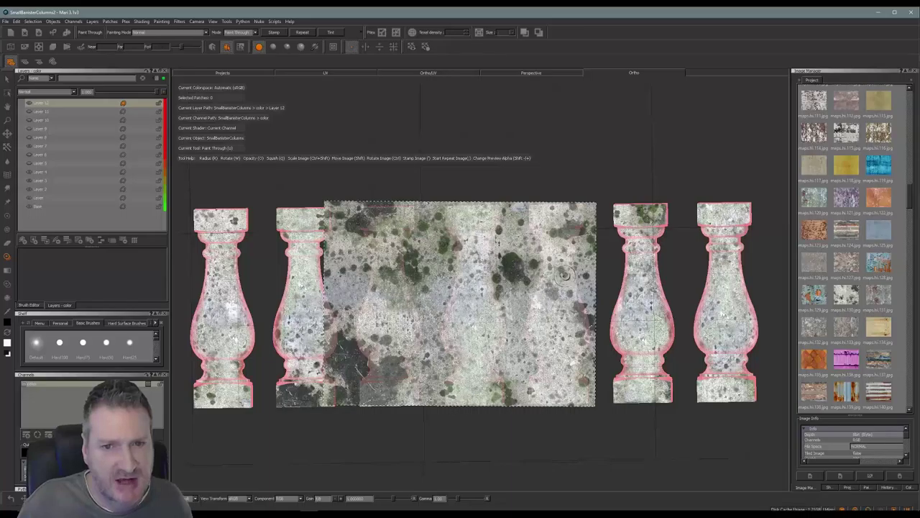
pyautogui.keyDown('ctrl'); pyautogui.moveTo(565, 275); pyautogui.dragTo(567, 272); pyautogui.keyUp('ctrl')
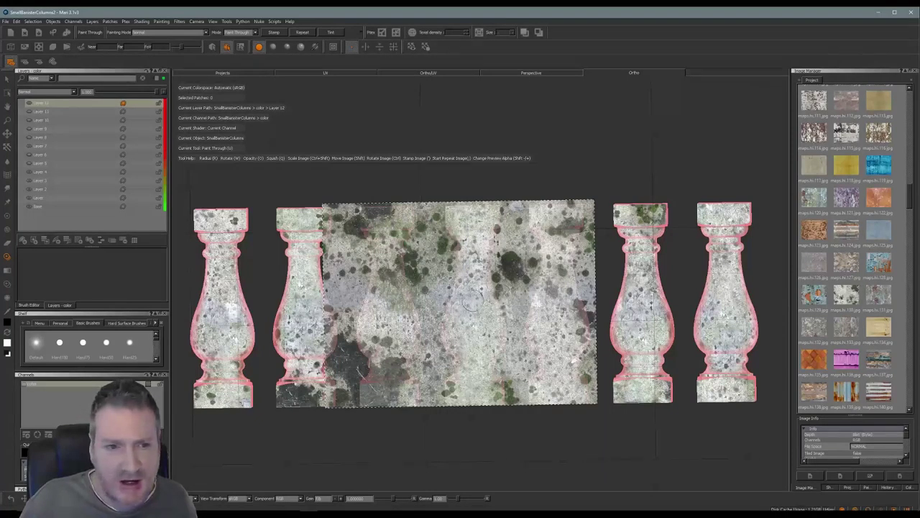
pyautogui.moveTo(472, 299)
pyautogui.keyDown('shift'); pyautogui.mouseDown()
pyautogui.moveTo(495, 451)
pyautogui.moveTo(348, 348)
pyautogui.moveTo(334, 348)
pyautogui.mouseUp(); pyautogui.keyUp('shift')
pyautogui.click(297, 395)
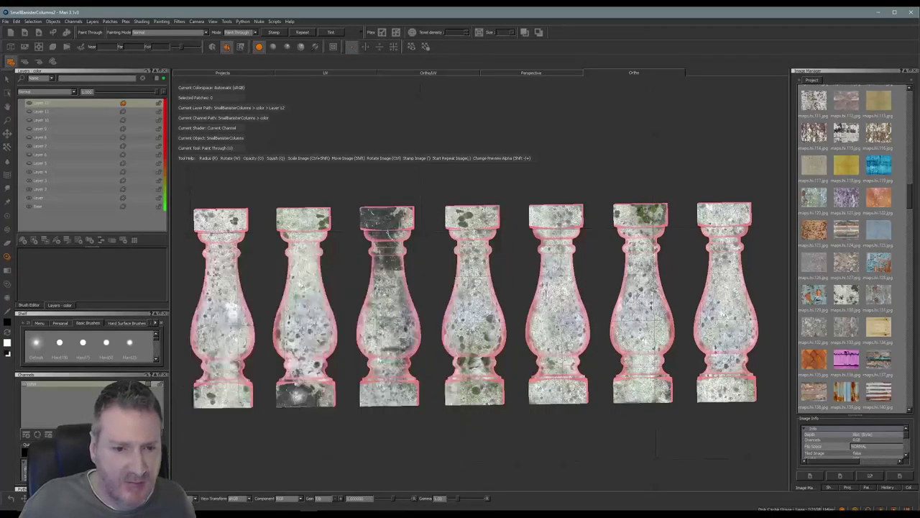
pyautogui.moveTo(298, 395)
pyautogui.mouseDown()
pyautogui.moveTo(320, 390)
pyautogui.moveTo(304, 252)
pyautogui.mouseUp()
pyautogui.moveTo(304, 249); pyautogui.dragTo(309, 242)
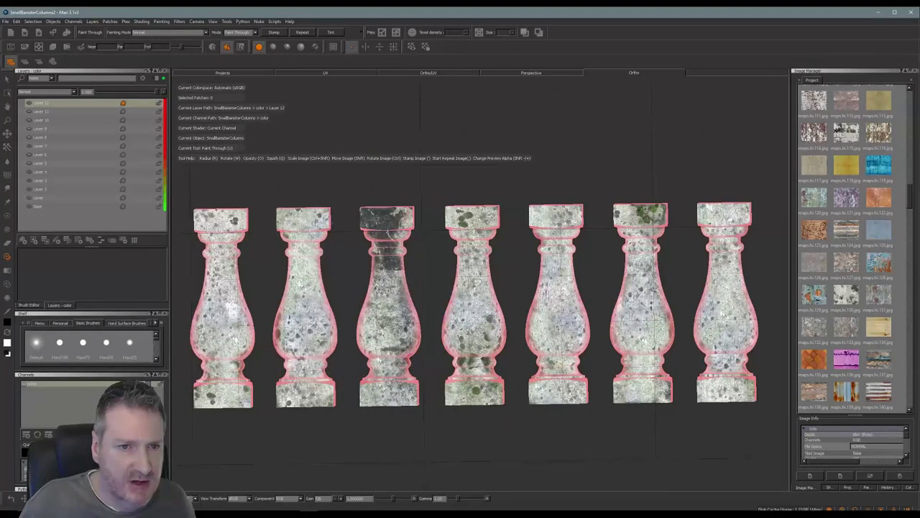
# Step: Reposition the stone image and paint over the third baluster's dark top block, neck and belly
pyautogui.moveTo(344, 254)
pyautogui.keyDown('shift'); pyautogui.mouseDown()
pyautogui.moveTo(370, 401)
pyautogui.moveTo(407, 293)
pyautogui.moveTo(412, 299)
pyautogui.moveTo(398, 303)
pyautogui.mouseUp(); pyautogui.keyUp('shift')
pyautogui.moveTo(374, 214)
pyautogui.mouseDown()
pyautogui.moveTo(372, 206)
pyautogui.moveTo(400, 229)
pyautogui.moveTo(378, 267)
pyautogui.moveTo(392, 251)
pyautogui.mouseUp()
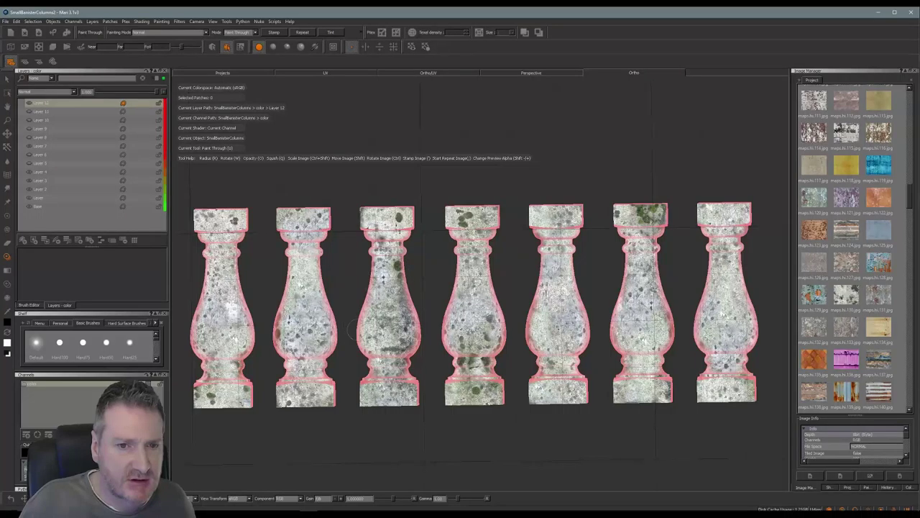
pyautogui.moveTo(358, 329)
pyautogui.mouseDown()
pyautogui.moveTo(395, 319)
pyautogui.moveTo(391, 344)
pyautogui.moveTo(407, 320)
pyautogui.moveTo(401, 356)
pyautogui.mouseUp()
pyautogui.moveTo(391, 321)
pyautogui.keyDown('shift'); pyautogui.mouseDown()
pyautogui.moveTo(399, 389)
pyautogui.moveTo(397, 366)
pyautogui.mouseUp(); pyautogui.keyUp('shift')
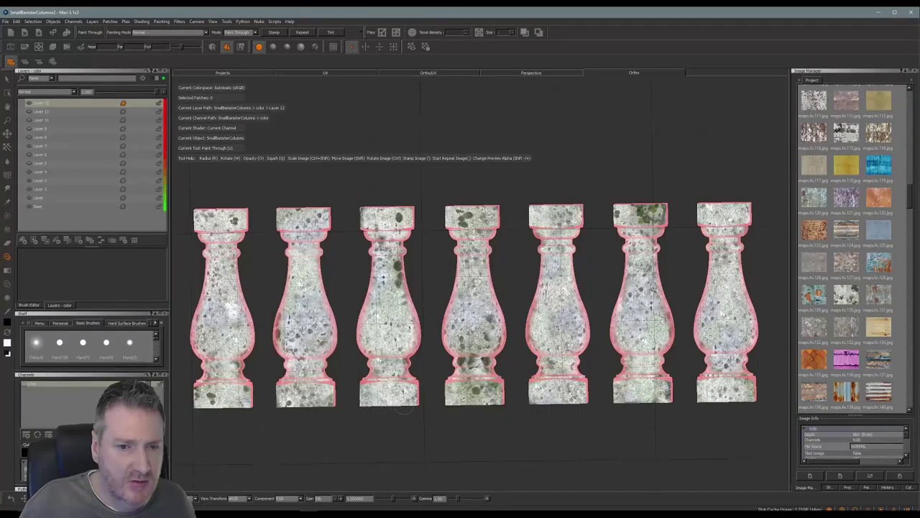
# Step: Paint fresh stone over the fourth baluster's base and belly, and lichen detail over its neck and top block
pyautogui.moveTo(397, 407)
pyautogui.keyDown('shift'); pyautogui.mouseDown()
pyautogui.moveTo(501, 394)
pyautogui.moveTo(511, 376)
pyautogui.moveTo(483, 348)
pyautogui.moveTo(490, 321)
pyautogui.moveTo(471, 354)
pyautogui.moveTo(458, 342)
pyautogui.moveTo(472, 389)
pyautogui.moveTo(486, 400)
pyautogui.mouseUp(); pyautogui.keyUp('shift')
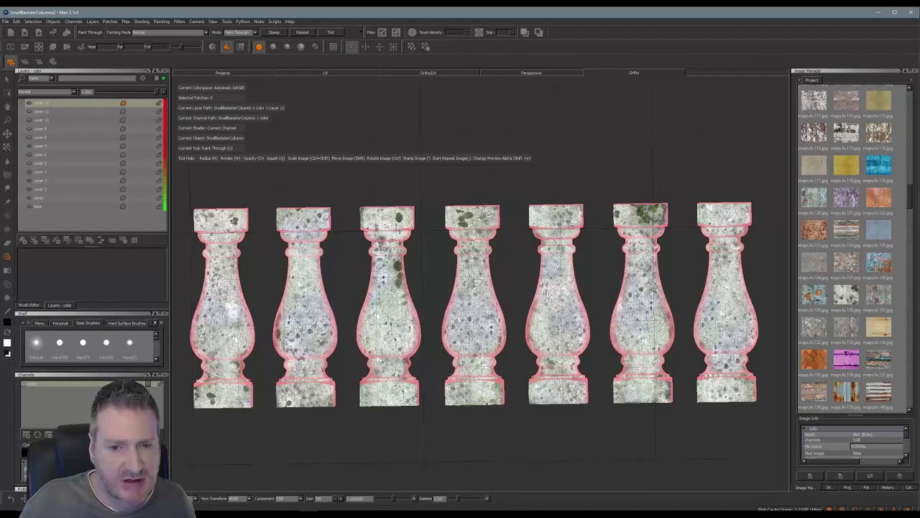
pyautogui.moveTo(469, 305)
pyautogui.keyDown('shift'); pyautogui.mouseDown()
pyautogui.moveTo(471, 258)
pyautogui.moveTo(472, 272)
pyautogui.mouseUp(); pyautogui.keyUp('shift')
pyautogui.moveTo(463, 235)
pyautogui.mouseDown()
pyautogui.moveTo(468, 223)
pyautogui.moveTo(453, 223)
pyautogui.moveTo(483, 217)
pyautogui.mouseUp()
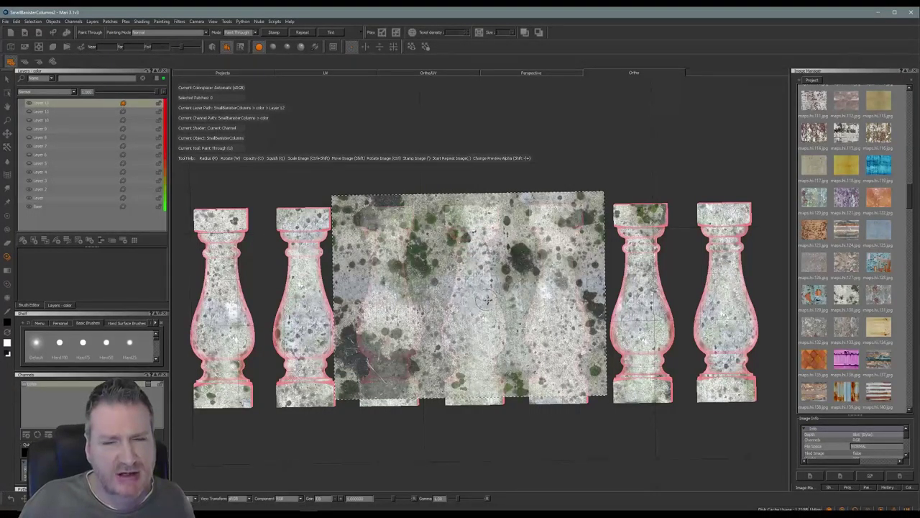
# Step: Align a dark moss clump of the image with the fifth baluster's neck and paint it there with cleaner stone below
pyautogui.moveTo(486, 299)
pyautogui.keyDown('shift'); pyautogui.mouseDown()
pyautogui.moveTo(558, 462)
pyautogui.moveTo(545, 410)
pyautogui.moveTo(549, 327)
pyautogui.moveTo(543, 420)
pyautogui.moveTo(533, 314)
pyautogui.moveTo(523, 334)
pyautogui.moveTo(532, 362)
pyautogui.moveTo(517, 307)
pyautogui.moveTo(525, 312)
pyautogui.mouseUp(); pyautogui.keyUp('shift')
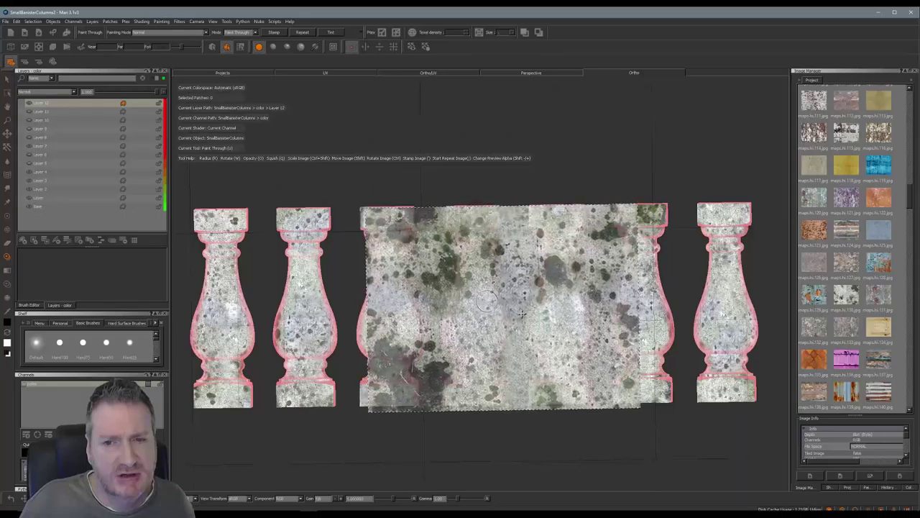
pyautogui.moveTo(553, 279); pyautogui.dragTo(558, 292)
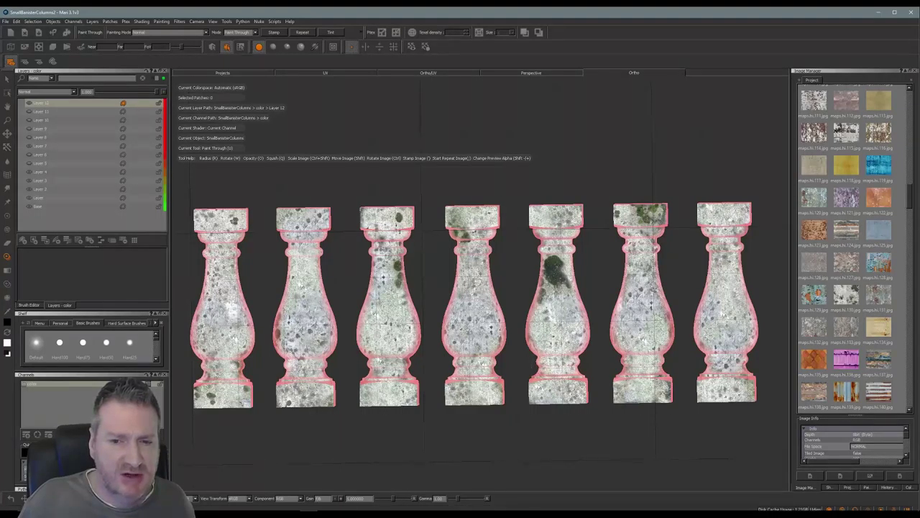
pyautogui.moveTo(580, 368); pyautogui.dragTo(555, 298)
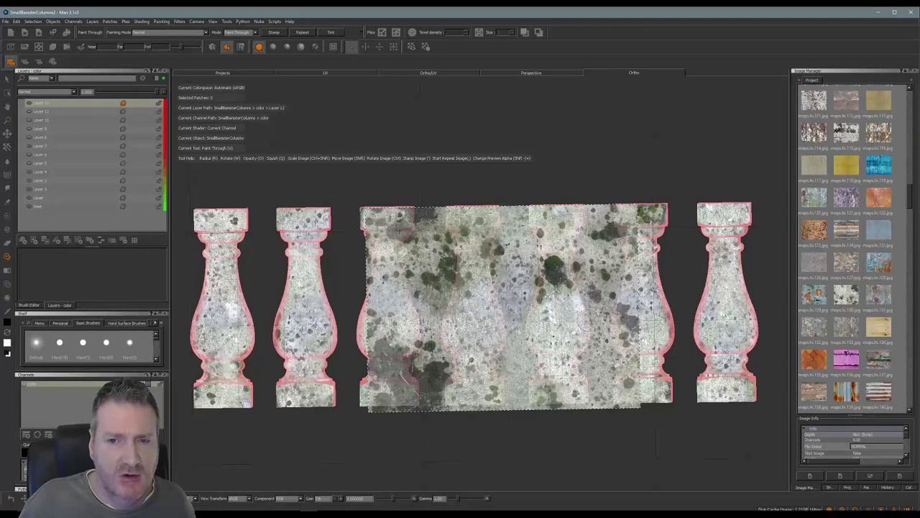
# Step: Shift the stone image across and paint a green moss patch on the sixth baluster's top block, neck and upper belly
pyautogui.moveTo(503, 314)
pyautogui.keyDown('shift'); pyautogui.mouseDown()
pyautogui.moveTo(517, 427)
pyautogui.moveTo(518, 347)
pyautogui.moveTo(561, 326)
pyautogui.moveTo(757, 310)
pyautogui.moveTo(739, 312)
pyautogui.mouseUp(); pyautogui.keyUp('shift')
pyautogui.moveTo(649, 291)
pyautogui.mouseDown()
pyautogui.moveTo(633, 237)
pyautogui.moveTo(668, 212)
pyautogui.mouseUp()
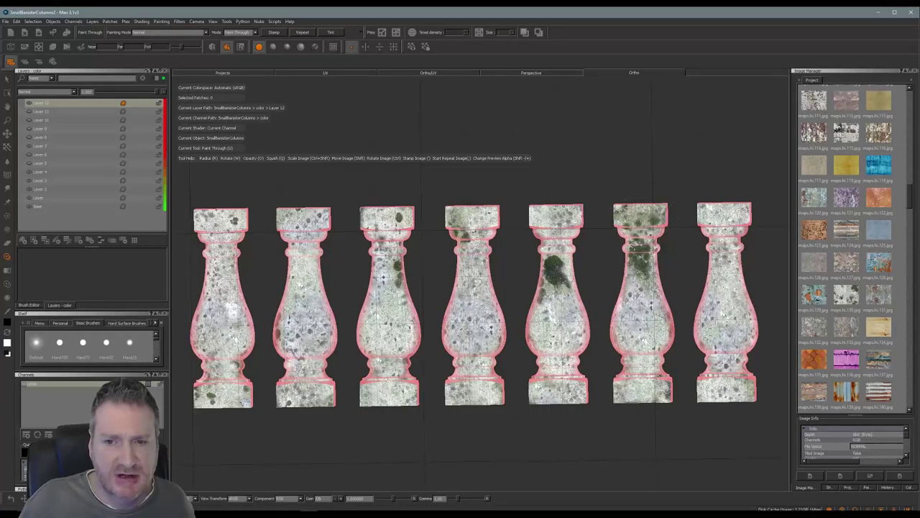
pyautogui.moveTo(616, 294)
pyautogui.mouseDown()
pyautogui.moveTo(630, 327)
pyautogui.moveTo(673, 330)
pyautogui.moveTo(338, 338)
pyautogui.mouseUp()
# Step: Paint the image's dark lichen patch onto the first baluster's base block and lower ring
pyautogui.keyDown('shift'); pyautogui.moveTo(220, 400); pyautogui.dragTo(195, 401); pyautogui.keyUp('shift')
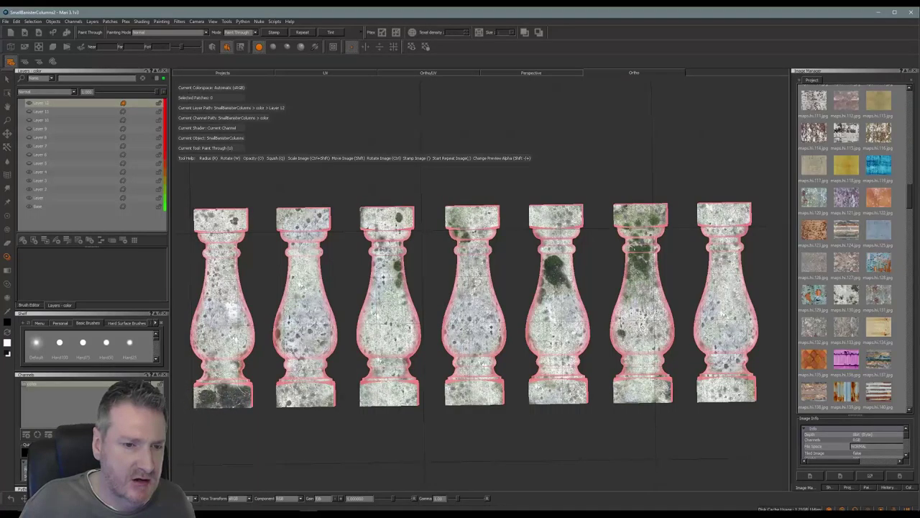
pyautogui.moveTo(215, 364); pyautogui.dragTo(244, 387)
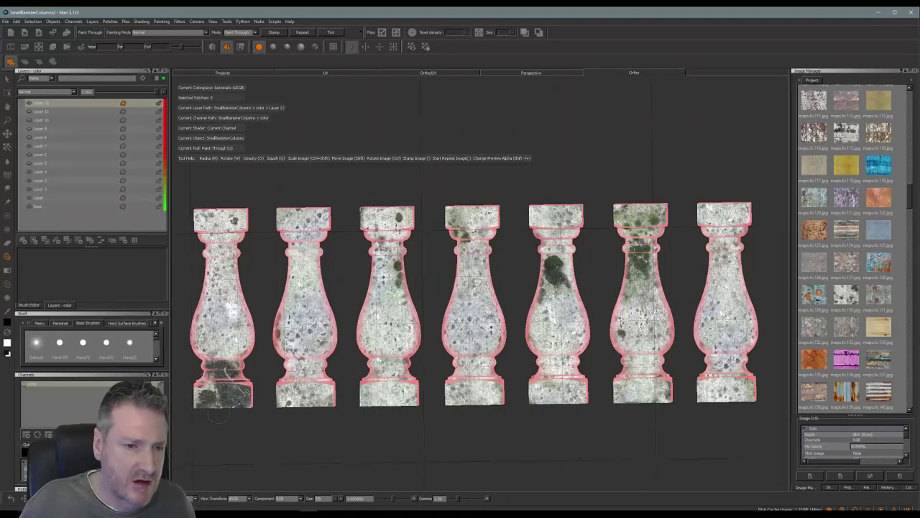
pyautogui.moveTo(322, 371)
pyautogui.keyDown('shift'); pyautogui.mouseDown()
pyautogui.moveTo(559, 374)
pyautogui.moveTo(393, 461)
pyautogui.mouseUp(); pyautogui.keyUp('shift')
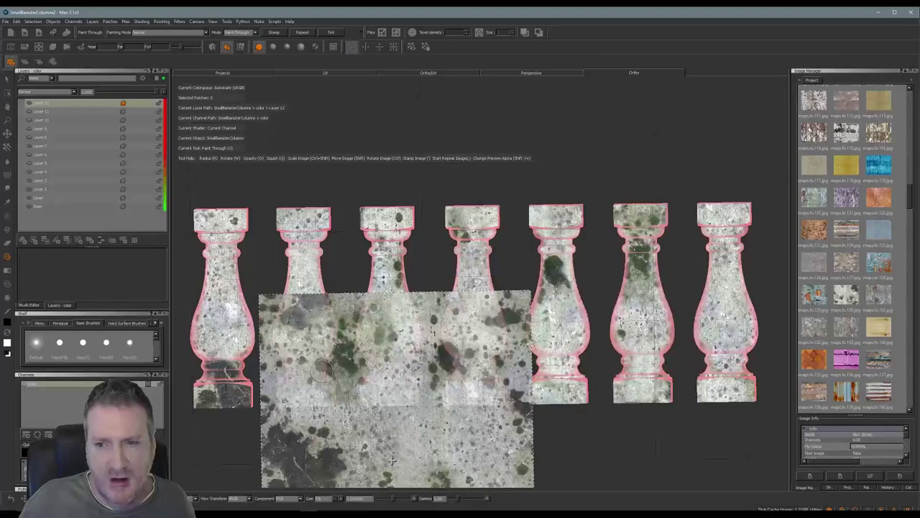
# Step: Move the stone image to the seventh baluster and paint green moss spots on its belly
pyautogui.moveTo(322, 370)
pyautogui.keyDown('shift'); pyautogui.mouseDown()
pyautogui.moveTo(542, 281)
pyautogui.moveTo(571, 348)
pyautogui.moveTo(601, 362)
pyautogui.moveTo(626, 341)
pyautogui.moveTo(742, 397)
pyautogui.moveTo(702, 353)
pyautogui.moveTo(638, 354)
pyautogui.moveTo(628, 381)
pyautogui.moveTo(637, 418)
pyautogui.moveTo(659, 395)
pyautogui.moveTo(658, 405)
pyautogui.mouseUp(); pyautogui.keyUp('shift')
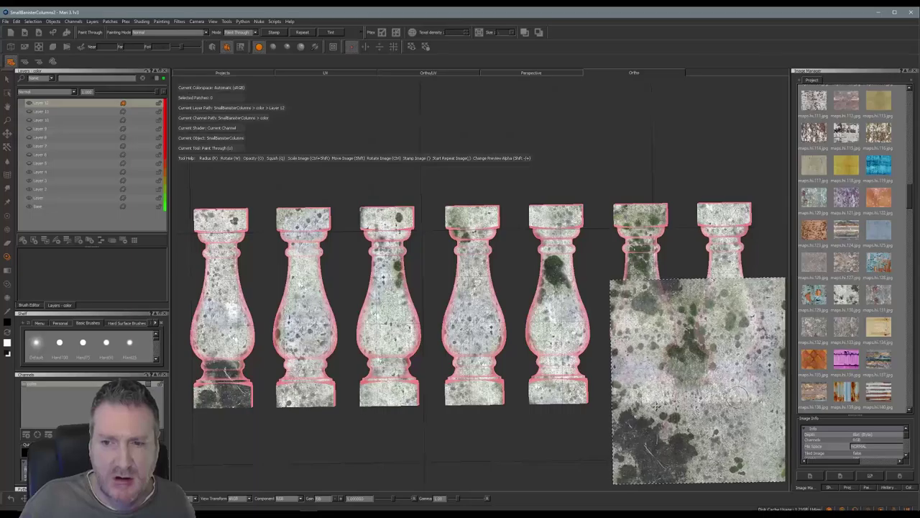
pyautogui.moveTo(719, 333); pyautogui.dragTo(729, 322)
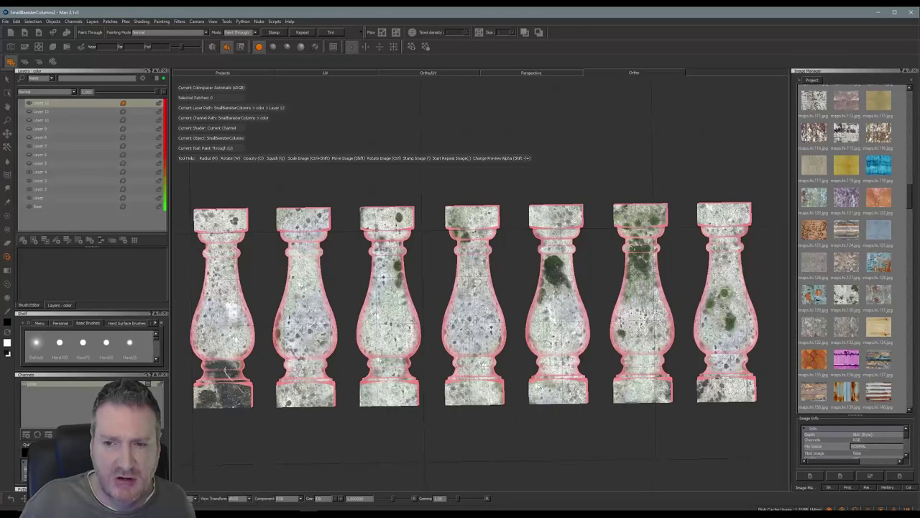
pyautogui.moveTo(729, 316); pyautogui.dragTo(728, 305)
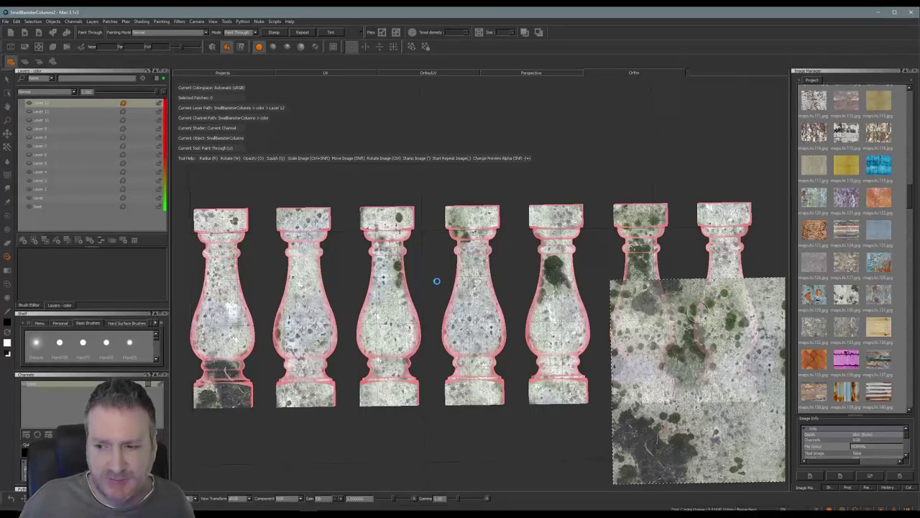
# Step: Turn to the balusters' opposite side and paint the lichen stone image over the first baluster's body and lower ring
pyautogui.moveTo(338, 288)
pyautogui.keyDown('alt'); pyautogui.mouseDown()
pyautogui.moveTo(548, 286)
pyautogui.moveTo(608, 252)
pyautogui.moveTo(600, 259)
pyautogui.mouseUp(); pyautogui.keyUp('alt')
pyautogui.moveTo(697, 354)
pyautogui.keyDown('shift'); pyautogui.mouseDown()
pyautogui.moveTo(560, 343)
pyautogui.moveTo(180, 274)
pyautogui.mouseUp(); pyautogui.keyUp('shift')
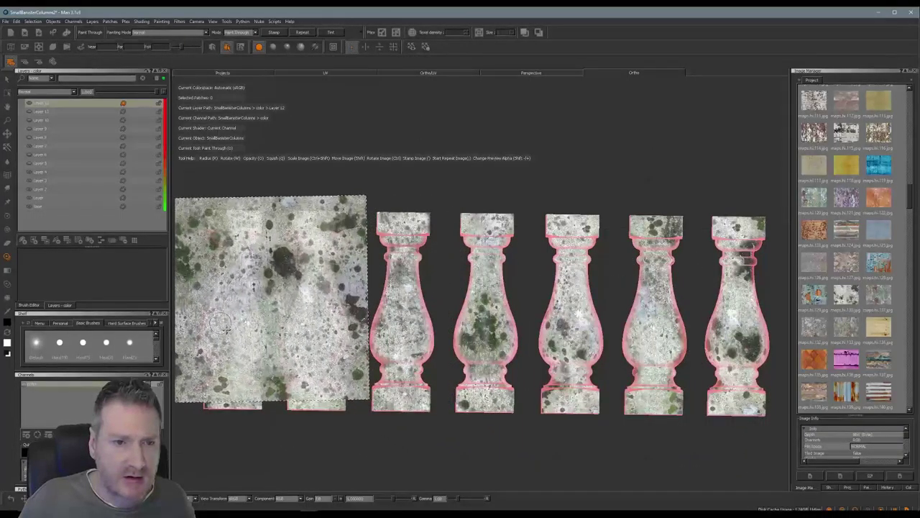
pyautogui.moveTo(222, 331); pyautogui.dragTo(230, 266)
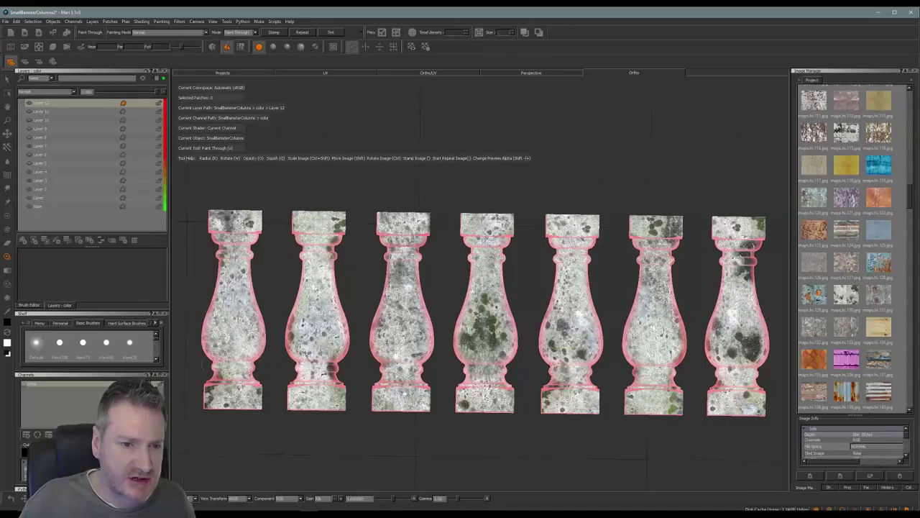
pyautogui.moveTo(218, 365); pyautogui.dragTo(220, 372)
# Step: Reposition the stone image and paint over the second baluster's neck and lower ring
pyautogui.keyDown('shift'); pyautogui.moveTo(289, 293); pyautogui.dragTo(286, 324); pyautogui.keyUp('shift')
pyautogui.moveTo(324, 252); pyautogui.dragTo(321, 281)
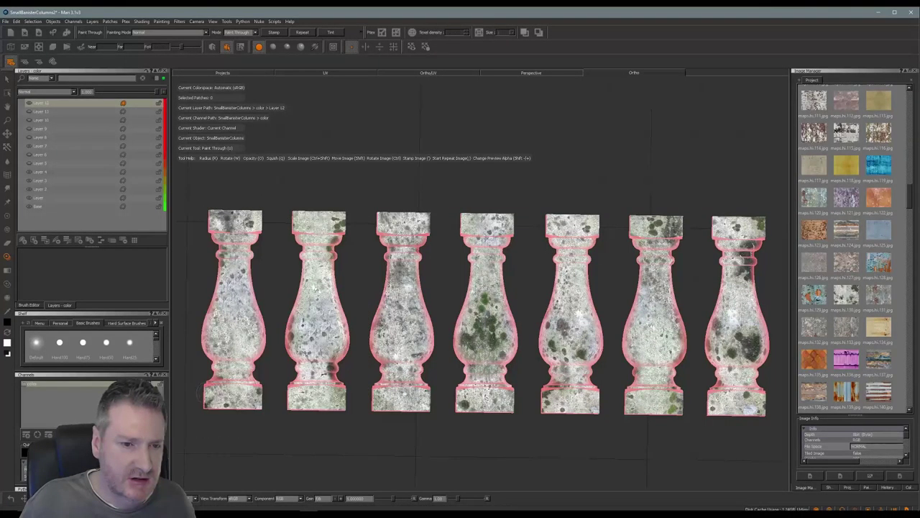
pyautogui.moveTo(316, 377); pyautogui.dragTo(317, 388)
# Step: Move the stone image to the fourth baluster and paint cleaner stone over its mossy belly and its base
pyautogui.moveTo(270, 345)
pyautogui.keyDown('shift'); pyautogui.mouseDown()
pyautogui.moveTo(502, 334)
pyautogui.moveTo(471, 322)
pyautogui.moveTo(484, 306)
pyautogui.moveTo(498, 316)
pyautogui.moveTo(469, 344)
pyautogui.moveTo(505, 343)
pyautogui.moveTo(487, 343)
pyautogui.mouseUp(); pyautogui.keyUp('shift')
pyautogui.moveTo(484, 341)
pyautogui.keyDown('shift'); pyautogui.mouseDown()
pyautogui.moveTo(513, 321)
pyautogui.moveTo(498, 309)
pyautogui.moveTo(488, 264)
pyautogui.mouseUp(); pyautogui.keyUp('shift')
pyautogui.keyDown('shift'); pyautogui.moveTo(512, 314); pyautogui.dragTo(507, 354); pyautogui.keyUp('shift')
pyautogui.moveTo(474, 405); pyautogui.dragTo(496, 394)
# Step: Paint cleaner stone over the dark spots on the fifth baluster and over the seventh baluster's dark belly and neck
pyautogui.moveTo(496, 345)
pyautogui.keyDown('shift'); pyautogui.mouseDown()
pyautogui.moveTo(557, 326)
pyautogui.moveTo(569, 309)
pyautogui.moveTo(555, 343)
pyautogui.moveTo(580, 331)
pyautogui.mouseUp(); pyautogui.keyUp('shift')
pyautogui.moveTo(546, 398); pyautogui.dragTo(547, 402)
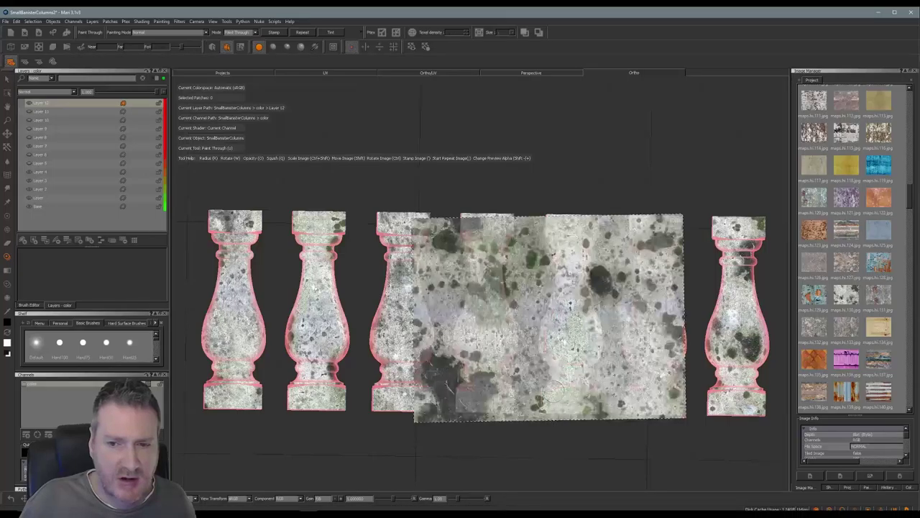
pyautogui.keyDown('shift'); pyautogui.moveTo(532, 363); pyautogui.dragTo(675, 352); pyautogui.keyUp('shift')
pyautogui.moveTo(734, 320)
pyautogui.mouseDown()
pyautogui.moveTo(755, 349)
pyautogui.moveTo(737, 360)
pyautogui.moveTo(735, 302)
pyautogui.mouseUp()
pyautogui.moveTo(735, 336)
pyautogui.mouseDown()
pyautogui.moveTo(740, 307)
pyautogui.moveTo(721, 311)
pyautogui.mouseUp()
pyautogui.moveTo(720, 312)
pyautogui.keyDown('shift'); pyautogui.mouseDown()
pyautogui.moveTo(726, 279)
pyautogui.moveTo(765, 296)
pyautogui.moveTo(753, 298)
pyautogui.mouseUp(); pyautogui.keyUp('shift')
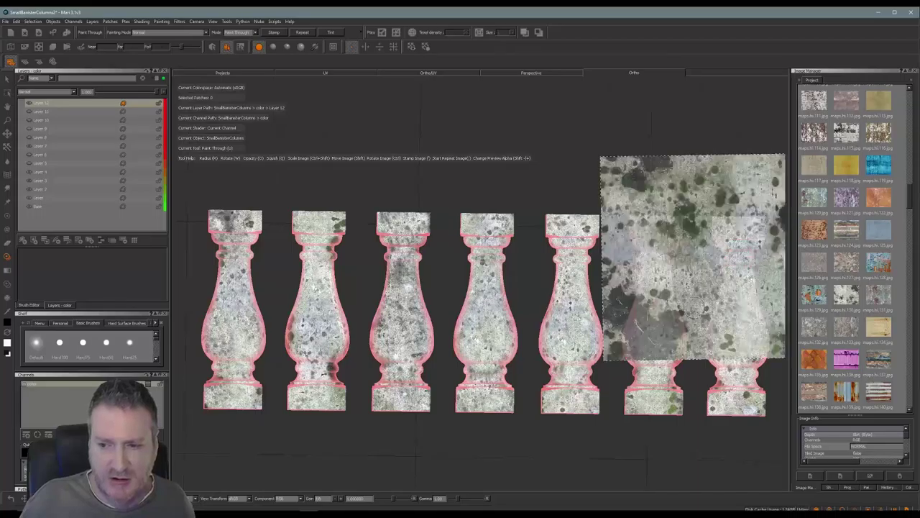
# Step: Paint moss spots on the first baluster's top block and a dark lichen patch on the fourth baluster's base block
pyautogui.moveTo(696, 300)
pyautogui.keyDown('shift'); pyautogui.mouseDown()
pyautogui.moveTo(665, 325)
pyautogui.moveTo(656, 369)
pyautogui.moveTo(665, 420)
pyautogui.moveTo(676, 401)
pyautogui.moveTo(349, 316)
pyautogui.moveTo(309, 275)
pyautogui.moveTo(314, 266)
pyautogui.mouseUp(); pyautogui.keyUp('shift')
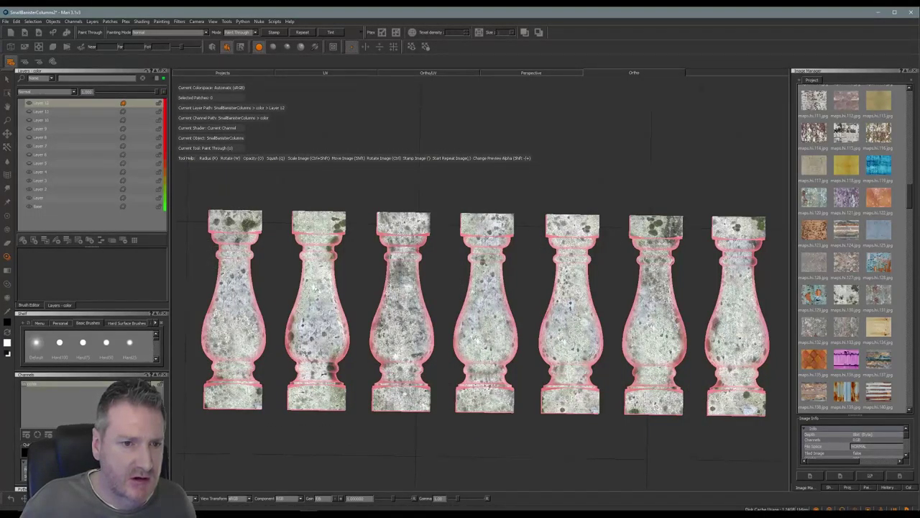
pyautogui.moveTo(330, 269)
pyautogui.keyDown('shift'); pyautogui.mouseDown()
pyautogui.moveTo(473, 284)
pyautogui.moveTo(508, 322)
pyautogui.moveTo(547, 330)
pyautogui.moveTo(599, 359)
pyautogui.mouseUp(); pyautogui.keyUp('shift')
pyautogui.moveTo(500, 390); pyautogui.dragTo(462, 404)
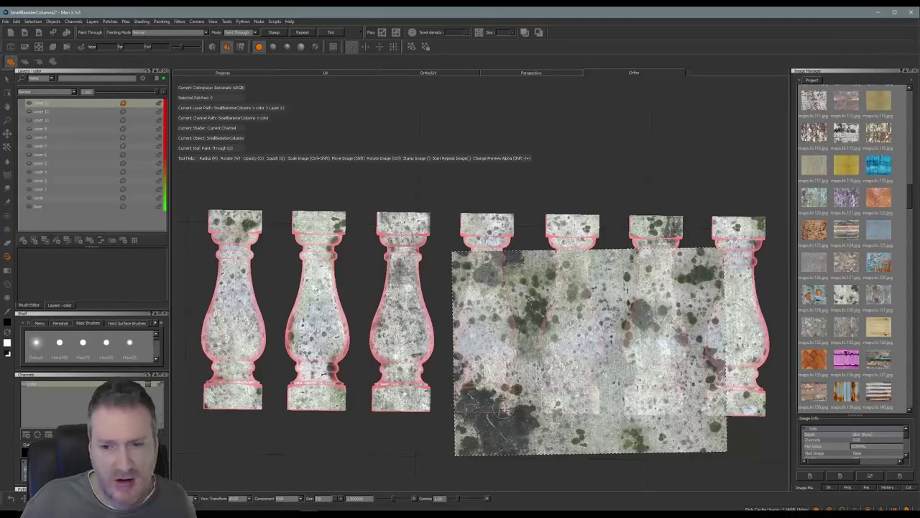
# Step: Line up the image's dark moss clump with the second baluster and paint it onto the belly
pyautogui.moveTo(509, 409)
pyautogui.keyDown('shift'); pyautogui.mouseDown()
pyautogui.moveTo(642, 396)
pyautogui.moveTo(612, 405)
pyautogui.moveTo(612, 471)
pyautogui.moveTo(394, 475)
pyautogui.moveTo(348, 467)
pyautogui.moveTo(285, 408)
pyautogui.moveTo(288, 427)
pyautogui.moveTo(187, 418)
pyautogui.mouseUp(); pyautogui.keyUp('shift')
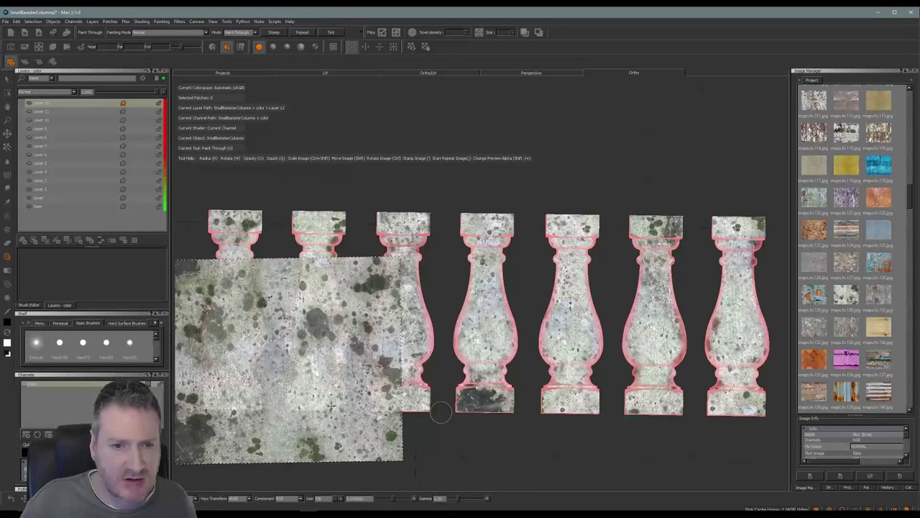
pyautogui.moveTo(324, 336); pyautogui.dragTo(312, 315)
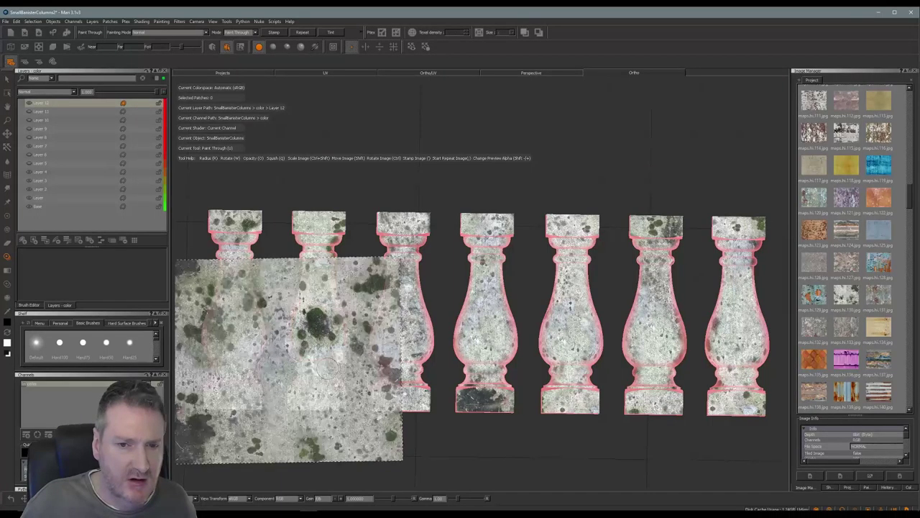
# Step: Move the stone image over the fifth baluster and paint its green moss clump onto the belly
pyautogui.moveTo(291, 395)
pyautogui.keyDown('shift'); pyautogui.mouseDown()
pyautogui.moveTo(403, 395)
pyautogui.moveTo(504, 431)
pyautogui.moveTo(507, 374)
pyautogui.moveTo(489, 346)
pyautogui.moveTo(539, 299)
pyautogui.moveTo(604, 371)
pyautogui.moveTo(633, 439)
pyautogui.moveTo(636, 416)
pyautogui.mouseUp(); pyautogui.keyUp('shift')
pyautogui.moveTo(576, 331); pyautogui.dragTo(571, 299)
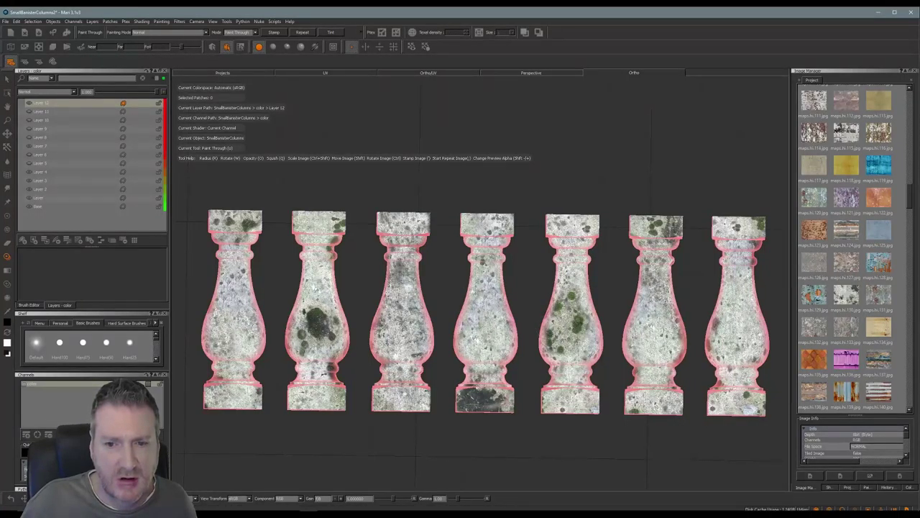
pyautogui.moveTo(579, 323); pyautogui.dragTo(555, 332)
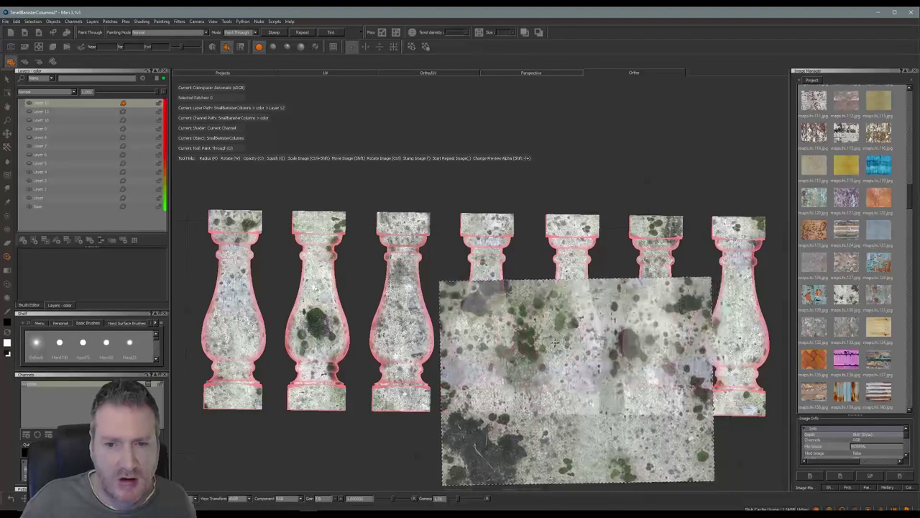
pyautogui.hotkey('ctrl', 'f')
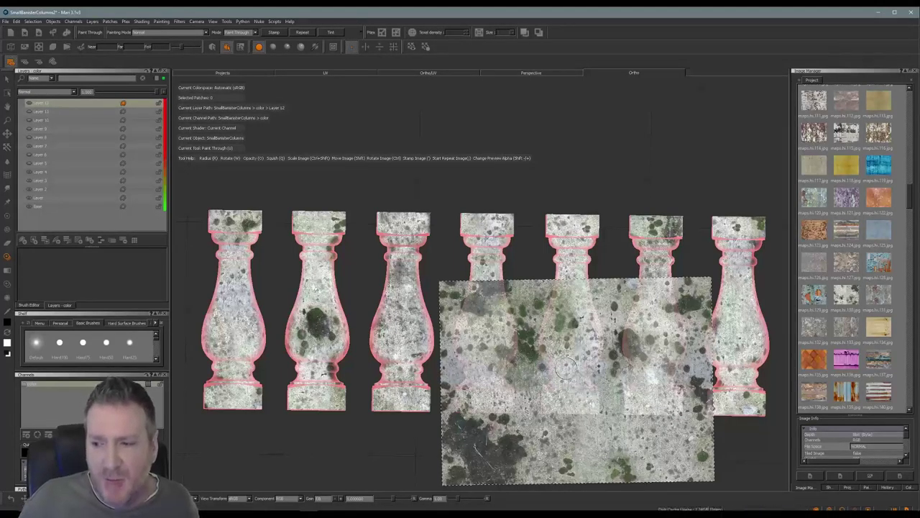
pyautogui.hotkey('ctrl', 'f')
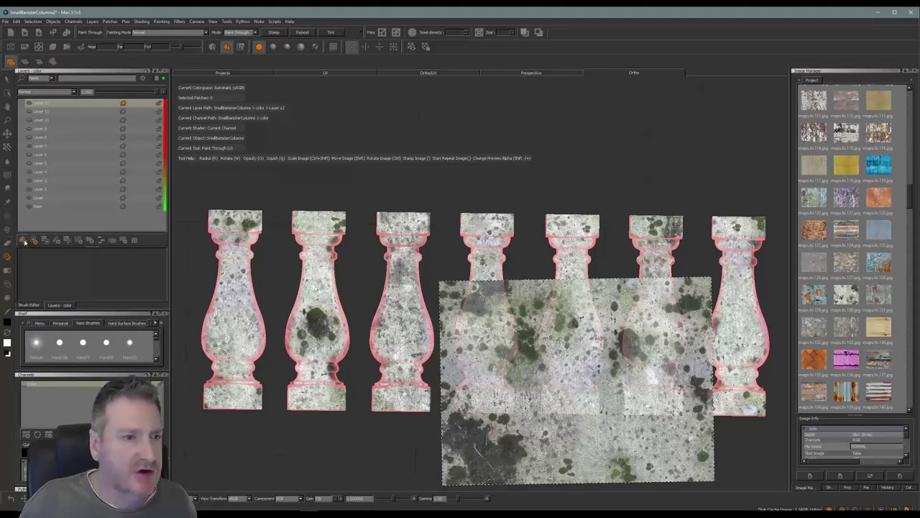
# Step: Add a new paint layer and load a blotchy black-and-white grunge image for painting through
pyautogui.click(24, 241)
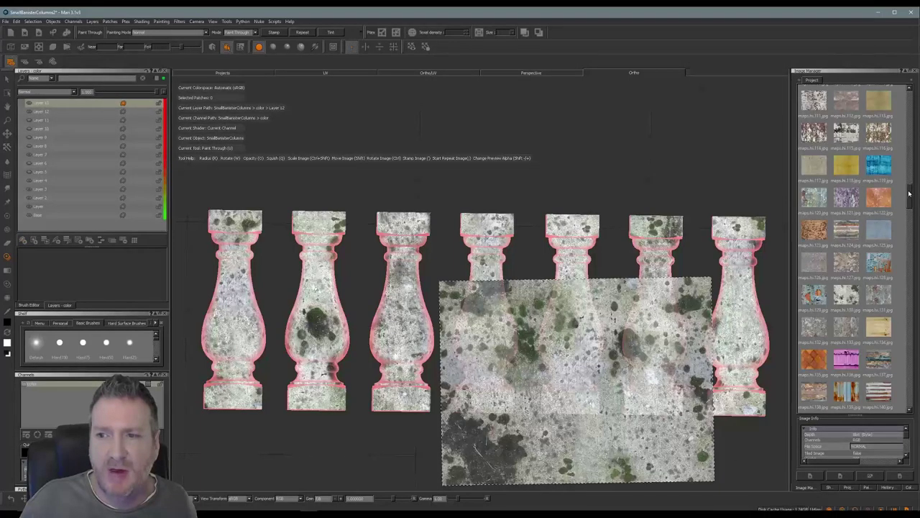
pyautogui.moveTo(910, 194); pyautogui.dragTo(914, 232)
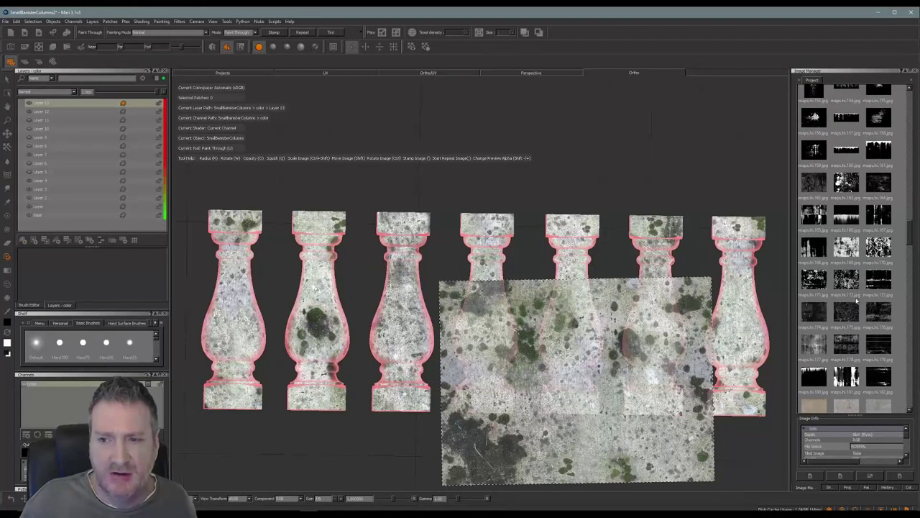
pyautogui.moveTo(850, 288)
pyautogui.mouseDown()
pyautogui.moveTo(806, 307)
pyautogui.moveTo(609, 338)
pyautogui.moveTo(586, 333)
pyautogui.mouseUp()
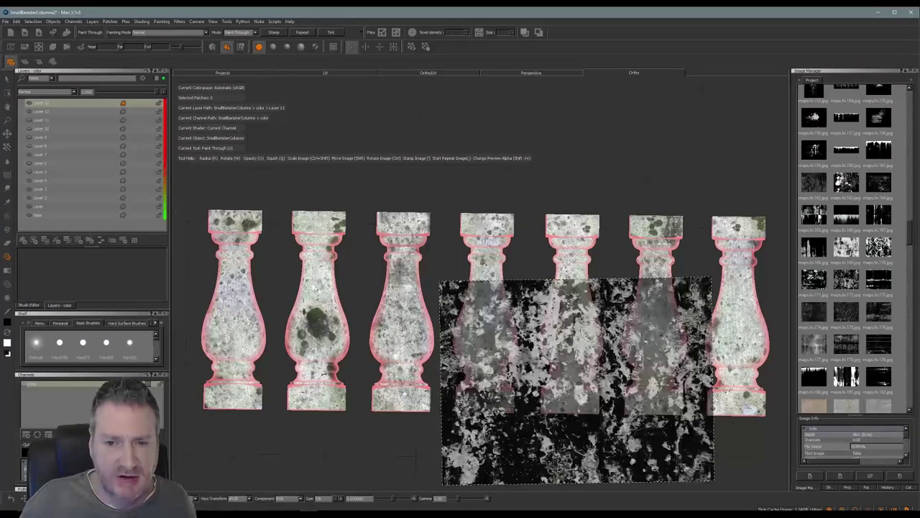
# Step: Enlarge the grunge image and paint it over the full height of the second and fourth balusters, repositioning it between them
pyautogui.moveTo(552, 370)
pyautogui.keyDown('ctrl'); pyautogui.keyDown('shift'); pyautogui.mouseDown()
pyautogui.moveTo(619, 411)
pyautogui.moveTo(425, 357)
pyautogui.moveTo(409, 321)
pyautogui.mouseUp(); pyautogui.keyUp('shift'); pyautogui.keyUp('ctrl')
pyautogui.moveTo(325, 252)
pyautogui.mouseDown()
pyautogui.moveTo(311, 233)
pyautogui.moveTo(332, 237)
pyautogui.moveTo(304, 338)
pyautogui.moveTo(334, 363)
pyautogui.moveTo(291, 396)
pyautogui.moveTo(328, 396)
pyautogui.mouseUp()
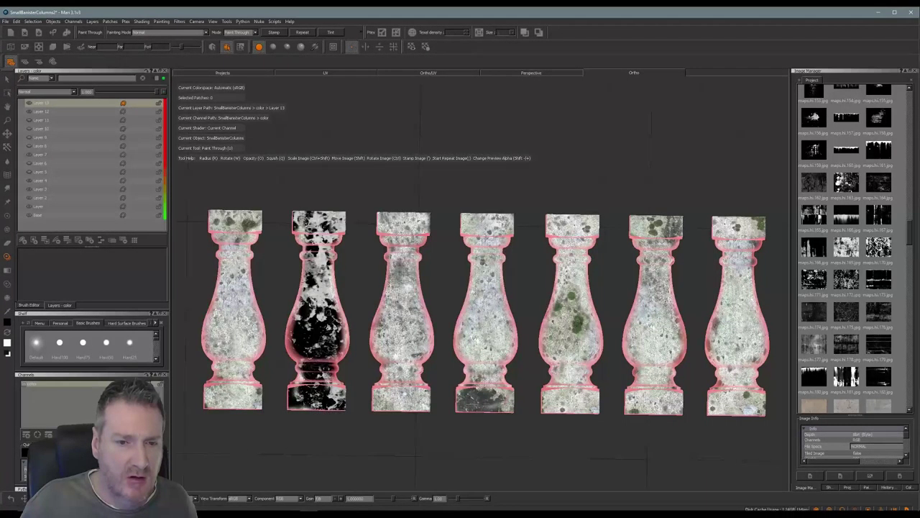
pyautogui.moveTo(393, 296)
pyautogui.keyDown('shift'); pyautogui.mouseDown()
pyautogui.moveTo(445, 329)
pyautogui.moveTo(501, 330)
pyautogui.moveTo(472, 229)
pyautogui.moveTo(504, 233)
pyautogui.moveTo(460, 360)
pyautogui.moveTo(493, 338)
pyautogui.moveTo(497, 364)
pyautogui.moveTo(475, 392)
pyautogui.moveTo(493, 403)
pyautogui.mouseUp(); pyautogui.keyUp('shift')
pyautogui.moveTo(488, 355); pyautogui.dragTo(505, 403)
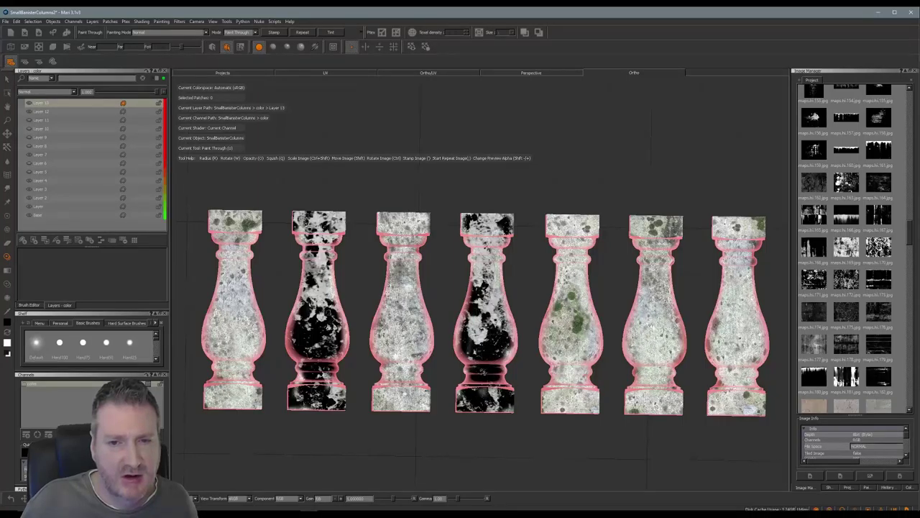
# Step: Paint the grunge image over the whole fifth baluster and move the image clear below the row
pyautogui.press('shift')
pyautogui.moveTo(565, 288)
pyautogui.mouseDown()
pyautogui.moveTo(552, 223)
pyautogui.moveTo(597, 224)
pyautogui.moveTo(565, 234)
pyautogui.moveTo(581, 277)
pyautogui.moveTo(565, 353)
pyautogui.moveTo(568, 334)
pyautogui.mouseUp()
pyautogui.moveTo(586, 302)
pyautogui.mouseDown()
pyautogui.moveTo(584, 345)
pyautogui.moveTo(575, 363)
pyautogui.moveTo(555, 371)
pyautogui.moveTo(552, 403)
pyautogui.moveTo(582, 375)
pyautogui.moveTo(581, 394)
pyautogui.mouseUp()
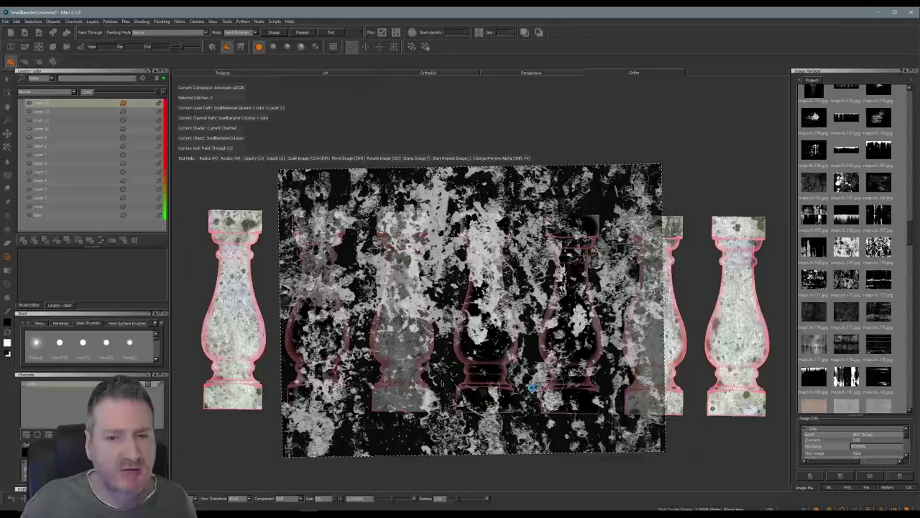
pyautogui.keyDown('shift'); pyautogui.moveTo(486, 298); pyautogui.dragTo(512, 468); pyautogui.keyUp('shift')
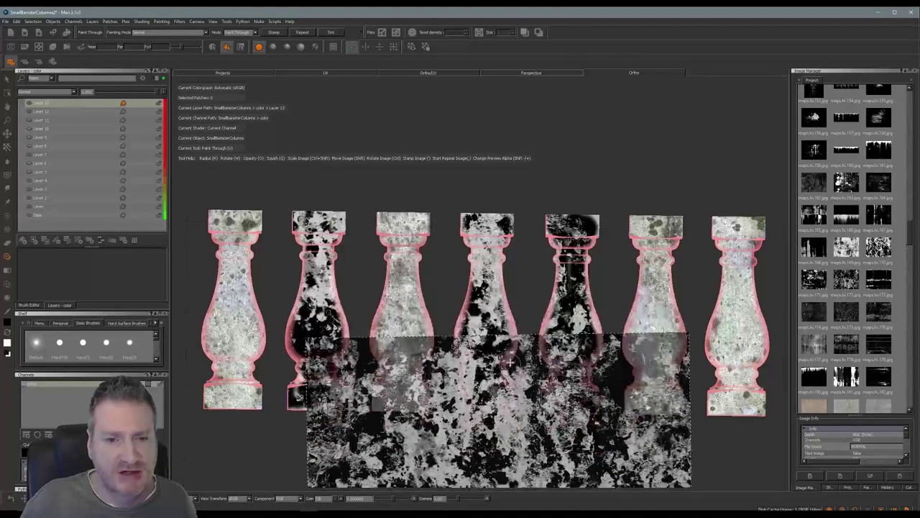
pyautogui.moveTo(511, 366)
pyautogui.keyDown('shift'); pyautogui.mouseDown()
pyautogui.moveTo(501, 494)
pyautogui.moveTo(498, 471)
pyautogui.mouseUp(); pyautogui.keyUp('shift')
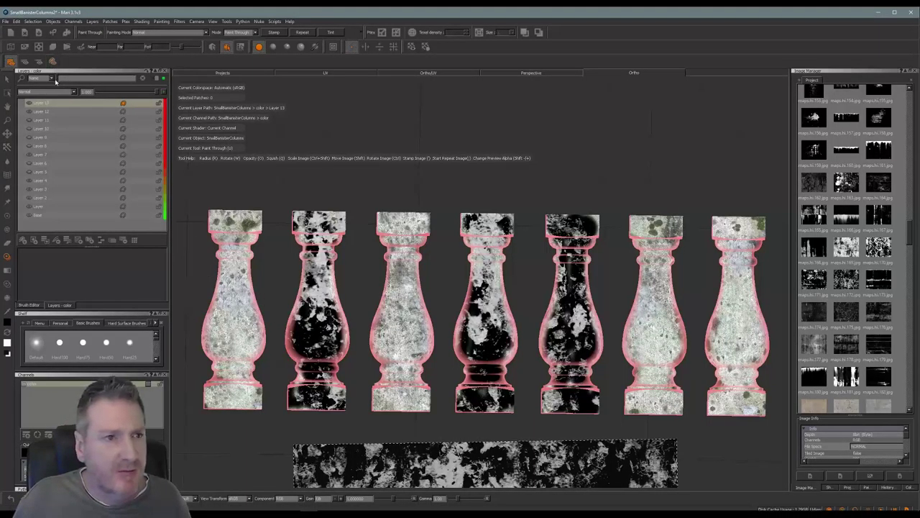
# Step: Set the grunge layer's blend mode to Darken and lower its opacity to about 0.31
pyautogui.click(75, 92)
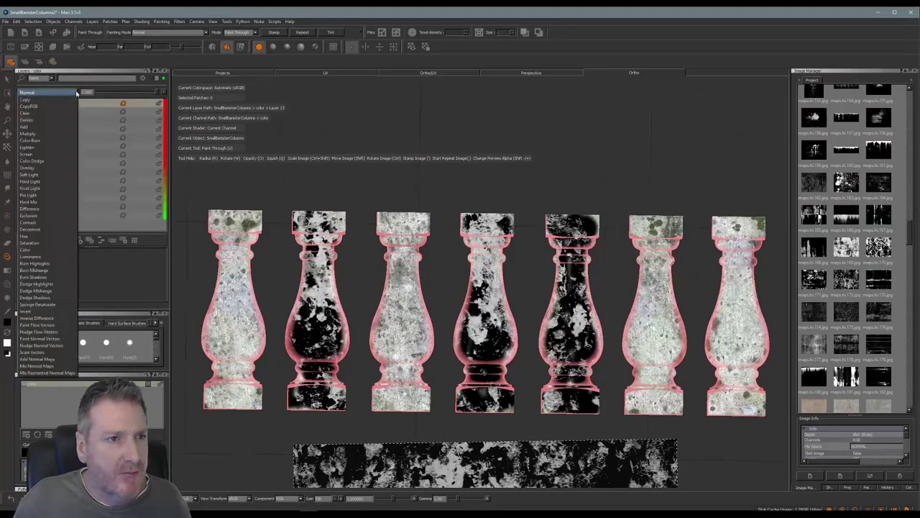
pyautogui.click(42, 124)
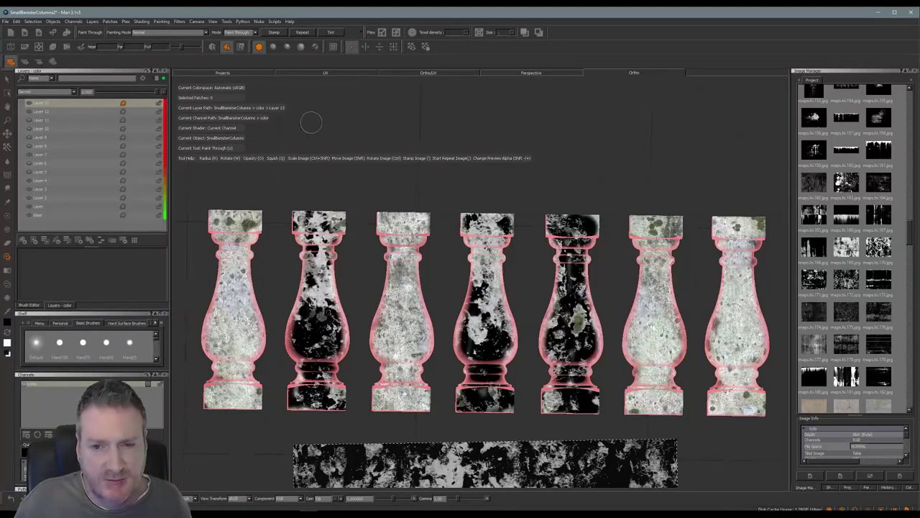
pyautogui.moveTo(158, 91); pyautogui.dragTo(116, 95)
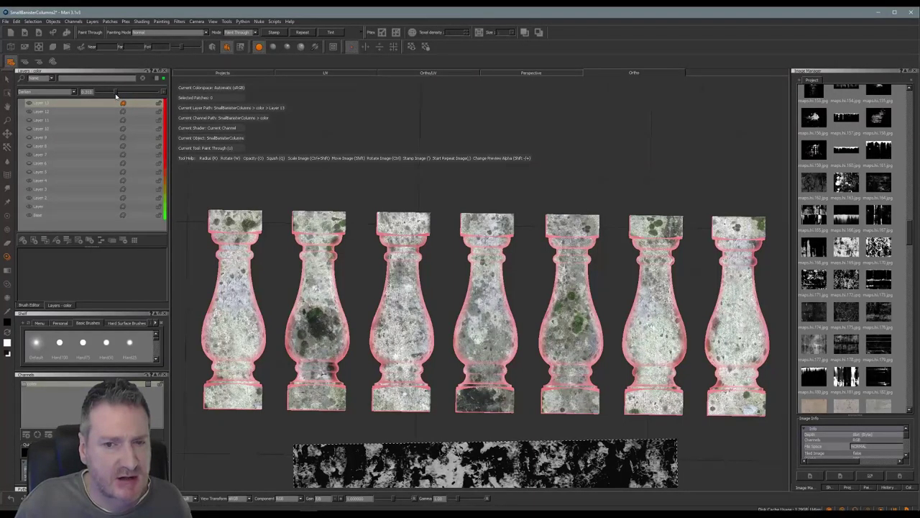
# Step: Turn to the opposite side of the row and paint the grunge image over the first two balusters
pyautogui.moveTo(264, 240)
pyautogui.keyDown('alt'); pyautogui.mouseDown()
pyautogui.moveTo(302, 238)
pyautogui.moveTo(277, 241)
pyautogui.mouseUp(); pyautogui.keyUp('alt')
pyautogui.moveTo(343, 263)
pyautogui.keyDown('alt'); pyautogui.mouseDown()
pyautogui.moveTo(338, 250)
pyautogui.moveTo(351, 253)
pyautogui.mouseUp(); pyautogui.keyUp('alt')
pyautogui.keyDown('alt'); pyautogui.moveTo(448, 285); pyautogui.dragTo(444, 284); pyautogui.keyUp('alt')
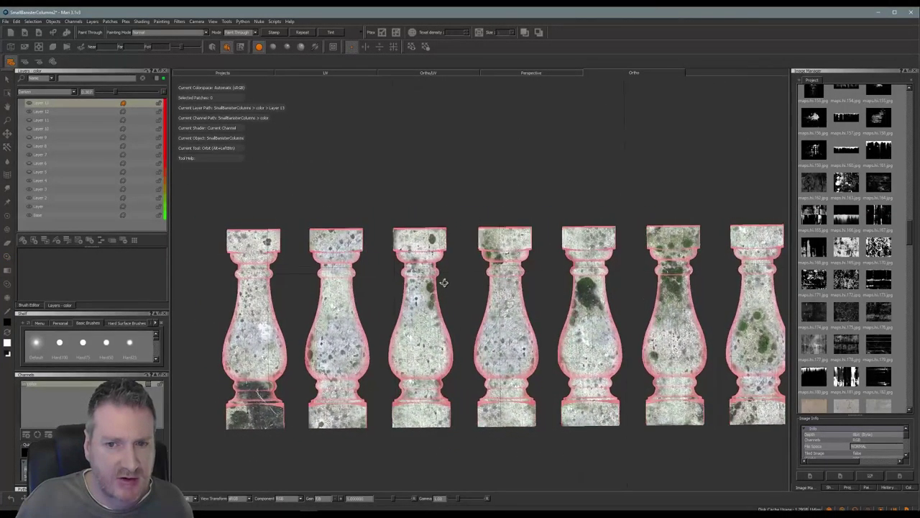
pyautogui.keyDown('alt'); pyautogui.moveTo(449, 288); pyautogui.dragTo(421, 278, button='middle'); pyautogui.keyUp('alt')
pyautogui.press('t')
pyautogui.moveTo(404, 476)
pyautogui.keyDown('shift'); pyautogui.mouseDown()
pyautogui.moveTo(293, 288)
pyautogui.moveTo(280, 213)
pyautogui.mouseUp(); pyautogui.keyUp('shift')
pyautogui.moveTo(207, 218)
pyautogui.mouseDown()
pyautogui.moveTo(228, 264)
pyautogui.moveTo(224, 332)
pyautogui.moveTo(249, 341)
pyautogui.moveTo(217, 398)
pyautogui.moveTo(231, 370)
pyautogui.moveTo(237, 225)
pyautogui.moveTo(293, 243)
pyautogui.moveTo(307, 343)
pyautogui.moveTo(309, 331)
pyautogui.moveTo(327, 346)
pyautogui.moveTo(306, 410)
pyautogui.moveTo(336, 410)
pyautogui.moveTo(322, 299)
pyautogui.mouseUp()
# Step: Shift the grunge image across the row and paint it over the sixth baluster
pyautogui.moveTo(338, 347)
pyautogui.keyDown('shift'); pyautogui.mouseDown()
pyautogui.moveTo(422, 356)
pyautogui.moveTo(547, 342)
pyautogui.mouseUp(); pyautogui.keyUp('shift')
pyautogui.moveTo(616, 337)
pyautogui.mouseDown()
pyautogui.moveTo(652, 221)
pyautogui.moveTo(639, 348)
pyautogui.moveTo(663, 332)
pyautogui.moveTo(631, 400)
pyautogui.moveTo(661, 404)
pyautogui.moveTo(669, 395)
pyautogui.moveTo(645, 363)
pyautogui.mouseUp()
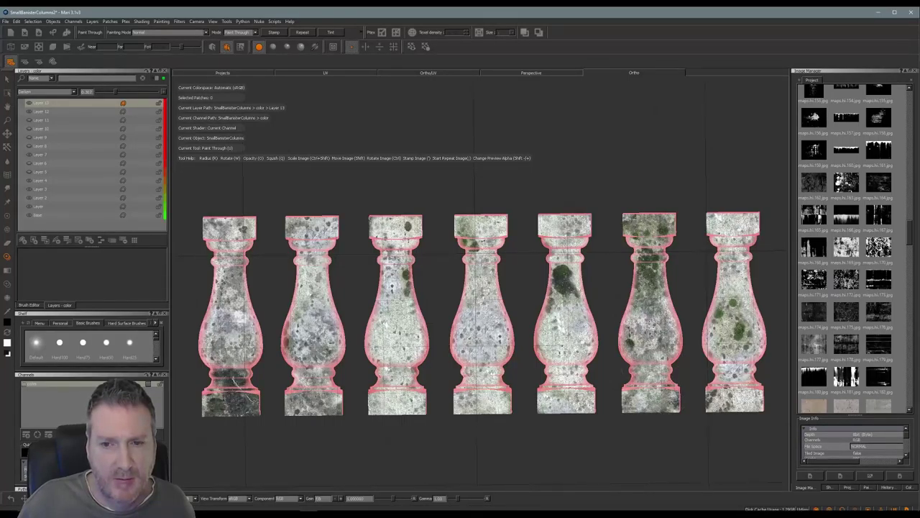
pyautogui.press('shift')
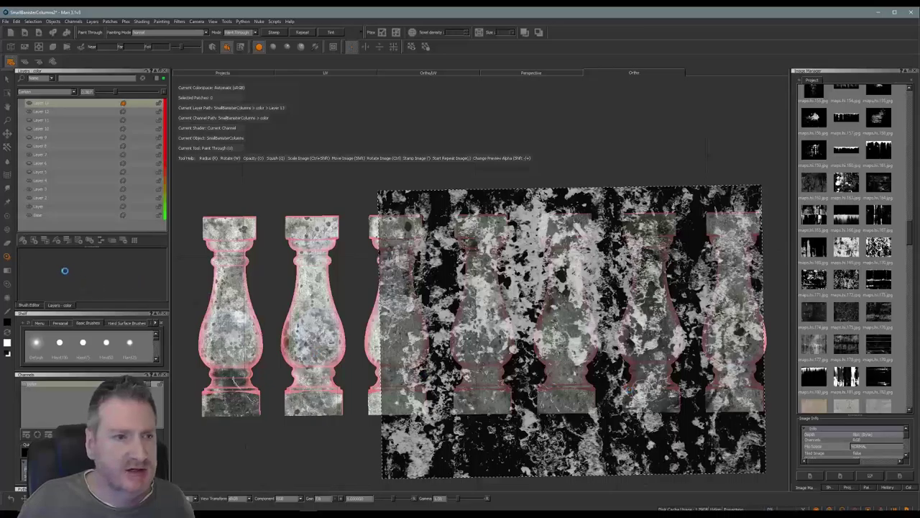
# Step: Add another paint layer and load a wide black-and-white splatter image with a dark lower edge from the image library
pyautogui.click(23, 243)
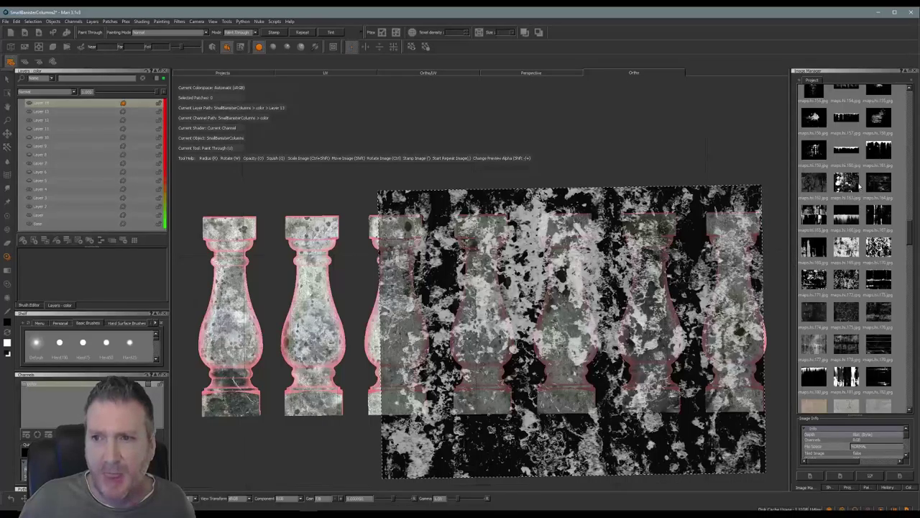
pyautogui.click(846, 151)
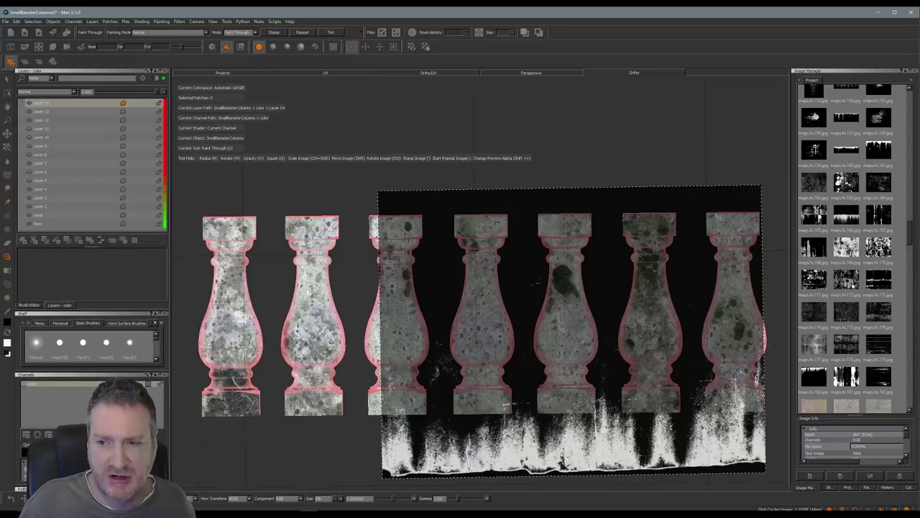
pyautogui.moveTo(911, 238); pyautogui.dragTo(910, 245)
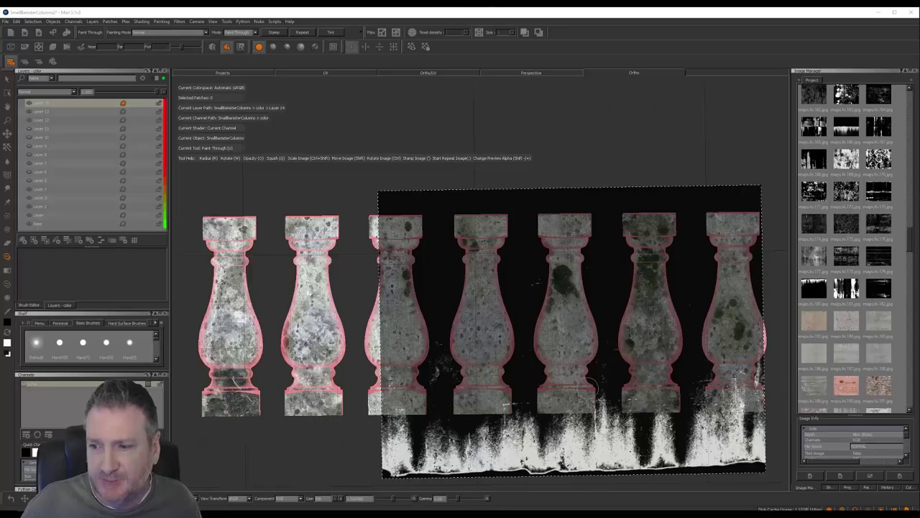
pyautogui.click(913, 245)
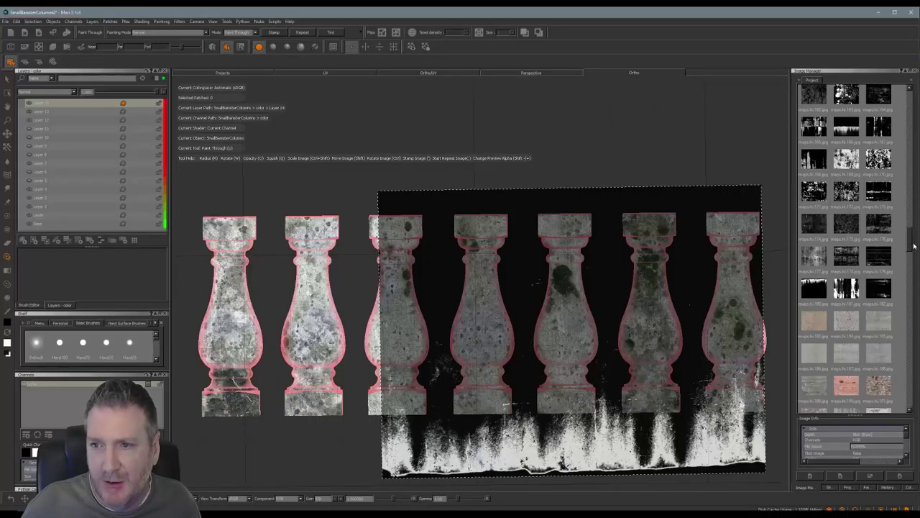
pyautogui.moveTo(910, 243); pyautogui.dragTo(897, 319)
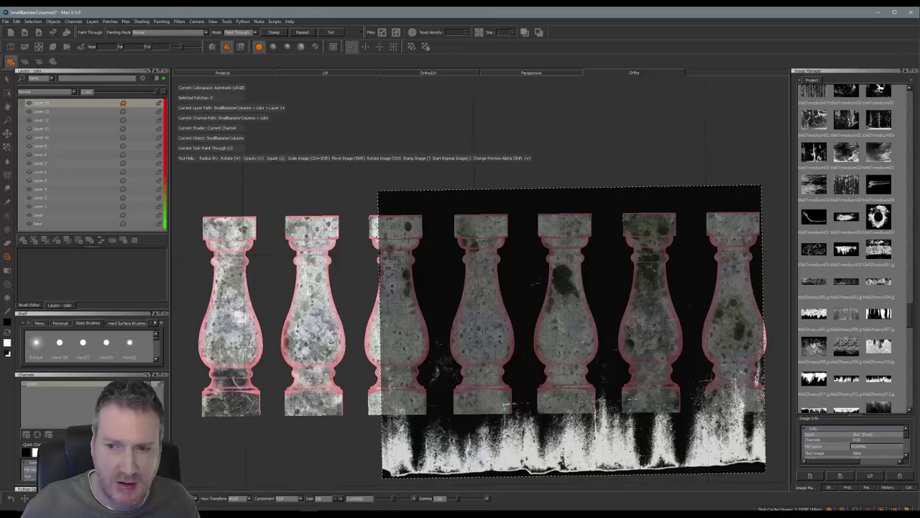
pyautogui.moveTo(881, 381); pyautogui.dragTo(573, 356)
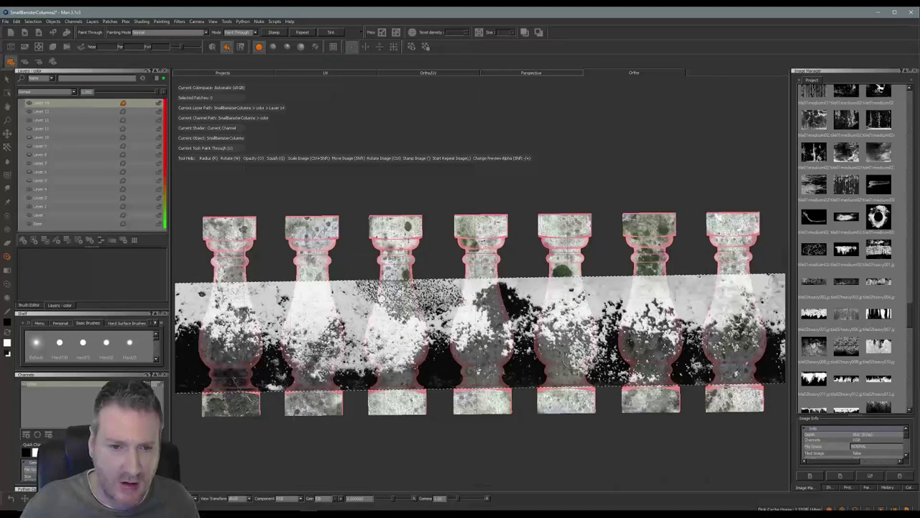
# Step: Scale down the splatter image and align its dark lower edge with the balusters' base blocks
pyautogui.keyDown('ctrl'); pyautogui.keyDown('shift'); pyautogui.moveTo(610, 353); pyautogui.dragTo(482, 366); pyautogui.keyUp('shift'); pyautogui.keyUp('ctrl')
pyautogui.keyDown('shift'); pyautogui.moveTo(606, 326); pyautogui.dragTo(550, 383); pyautogui.keyUp('shift')
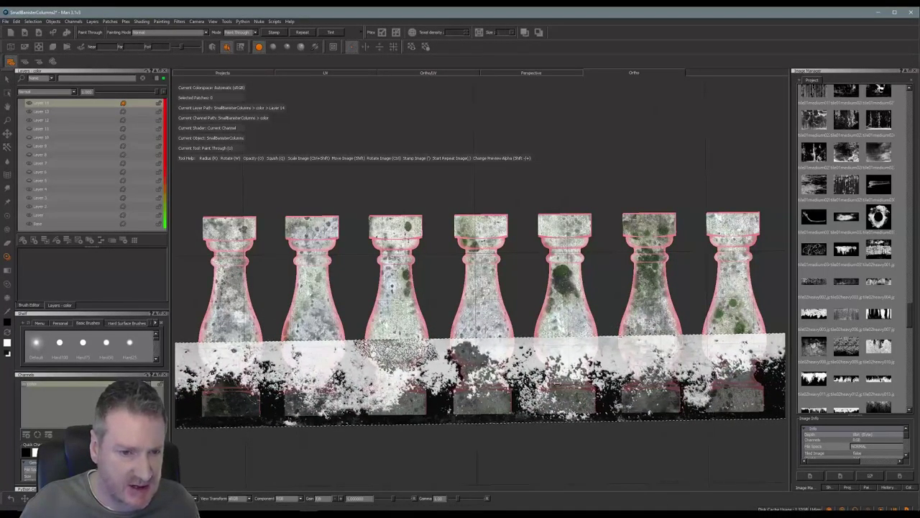
pyautogui.keyDown('shift'); pyautogui.moveTo(497, 396); pyautogui.dragTo(495, 389); pyautogui.keyUp('shift')
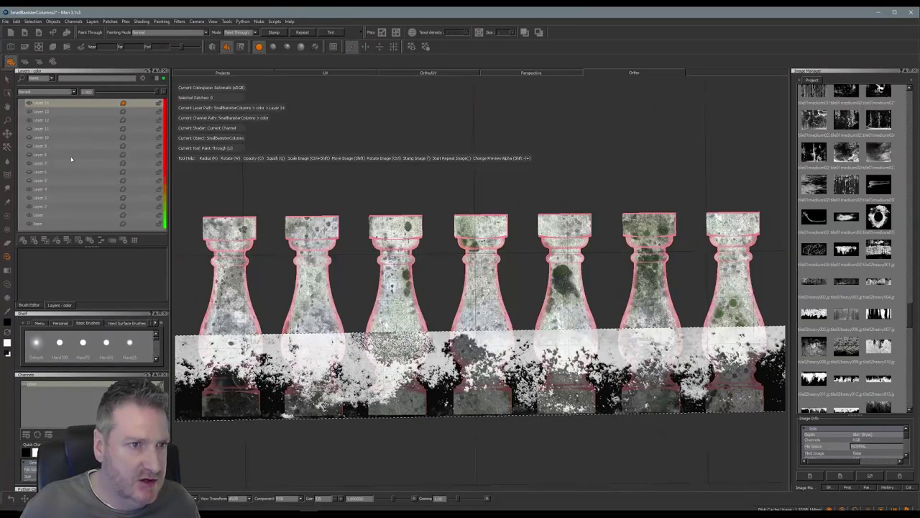
# Step: Paint the dark splatter onto the bases and lower necks of the first four balusters
pyautogui.moveTo(227, 402)
pyautogui.mouseDown()
pyautogui.moveTo(229, 390)
pyautogui.moveTo(216, 401)
pyautogui.moveTo(228, 387)
pyautogui.moveTo(250, 401)
pyautogui.moveTo(215, 428)
pyautogui.mouseUp()
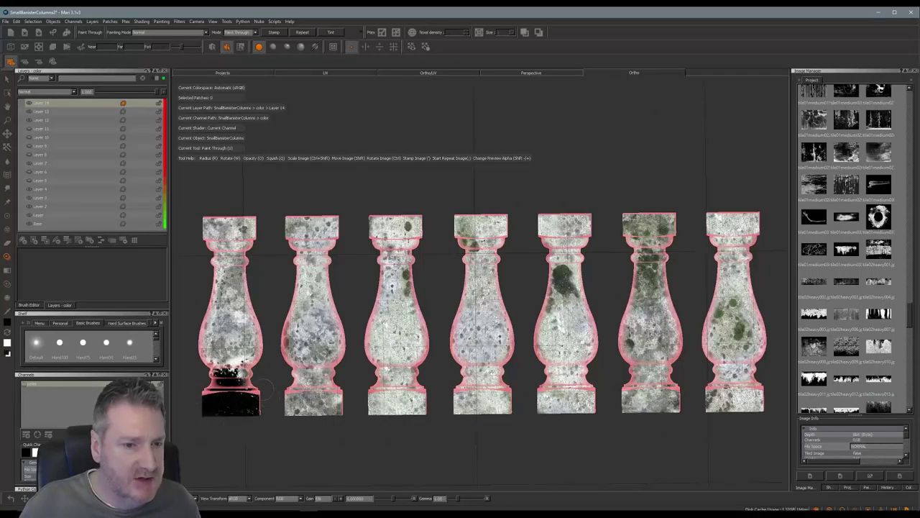
pyautogui.moveTo(264, 389)
pyautogui.mouseDown()
pyautogui.moveTo(250, 406)
pyautogui.moveTo(306, 406)
pyautogui.moveTo(289, 394)
pyautogui.moveTo(320, 381)
pyautogui.moveTo(341, 400)
pyautogui.moveTo(332, 407)
pyautogui.moveTo(317, 410)
pyautogui.moveTo(325, 358)
pyautogui.mouseUp()
pyautogui.moveTo(296, 410); pyautogui.dragTo(297, 412)
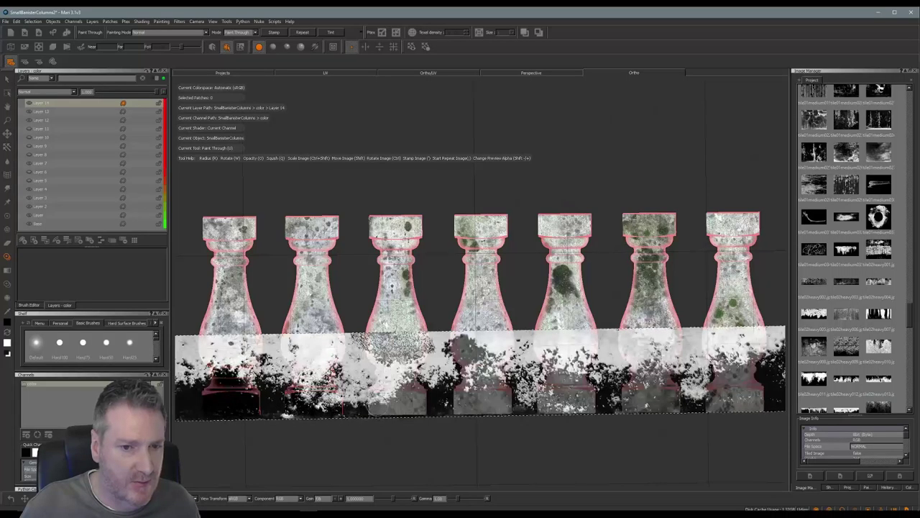
pyautogui.moveTo(374, 420)
pyautogui.mouseDown()
pyautogui.moveTo(413, 417)
pyautogui.moveTo(380, 404)
pyautogui.moveTo(404, 396)
pyautogui.moveTo(440, 408)
pyautogui.mouseUp()
# Step: Nudge the splatter image and paint it onto the bases of the fifth, sixth and seventh balusters
pyautogui.moveTo(504, 397)
pyautogui.keyDown('shift'); pyautogui.mouseDown()
pyautogui.moveTo(476, 352)
pyautogui.moveTo(457, 346)
pyautogui.moveTo(464, 335)
pyautogui.moveTo(480, 350)
pyautogui.moveTo(458, 411)
pyautogui.moveTo(503, 403)
pyautogui.moveTo(496, 381)
pyautogui.moveTo(504, 409)
pyautogui.mouseUp(); pyautogui.keyUp('shift')
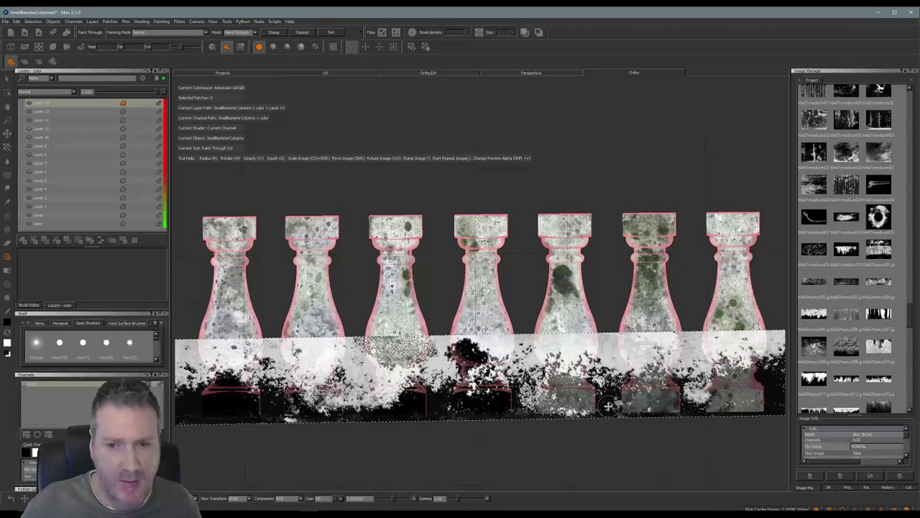
pyautogui.moveTo(606, 406)
pyautogui.keyDown('shift'); pyautogui.mouseDown()
pyautogui.moveTo(562, 357)
pyautogui.moveTo(545, 403)
pyautogui.moveTo(569, 404)
pyautogui.moveTo(586, 376)
pyautogui.moveTo(544, 397)
pyautogui.moveTo(603, 406)
pyautogui.mouseUp(); pyautogui.keyUp('shift')
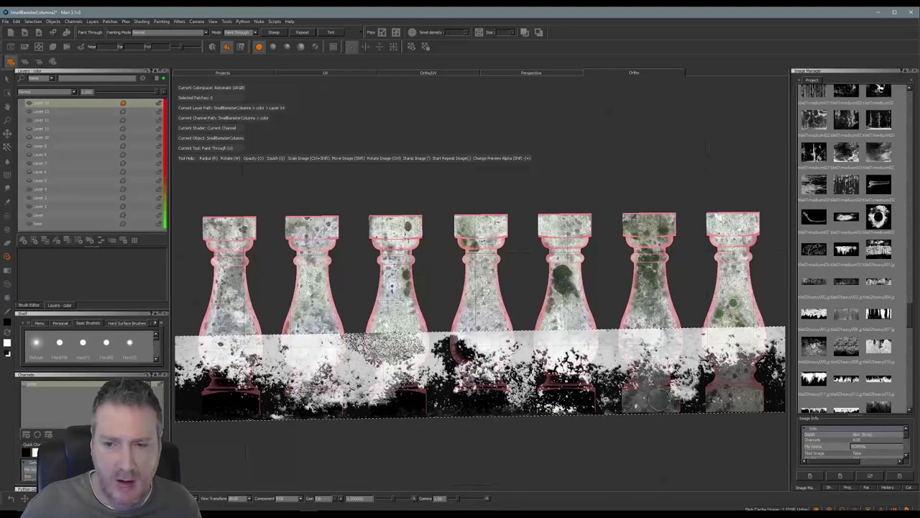
pyautogui.moveTo(656, 394)
pyautogui.mouseDown()
pyautogui.moveTo(647, 360)
pyautogui.moveTo(625, 407)
pyautogui.moveTo(655, 402)
pyautogui.moveTo(665, 377)
pyautogui.moveTo(662, 349)
pyautogui.moveTo(666, 395)
pyautogui.moveTo(654, 392)
pyautogui.mouseUp()
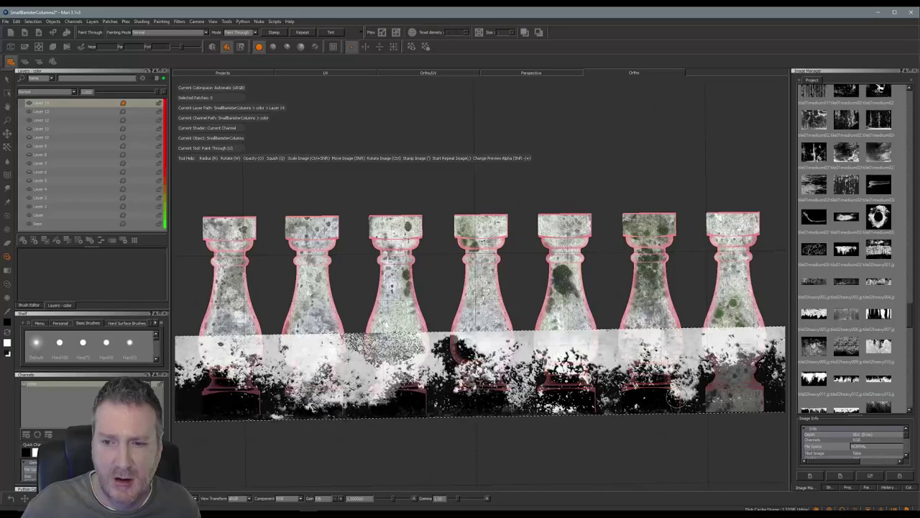
pyautogui.moveTo(740, 404)
pyautogui.mouseDown()
pyautogui.moveTo(726, 362)
pyautogui.moveTo(715, 403)
pyautogui.moveTo(747, 399)
pyautogui.moveTo(748, 363)
pyautogui.moveTo(741, 381)
pyautogui.moveTo(755, 406)
pyautogui.moveTo(726, 413)
pyautogui.mouseUp()
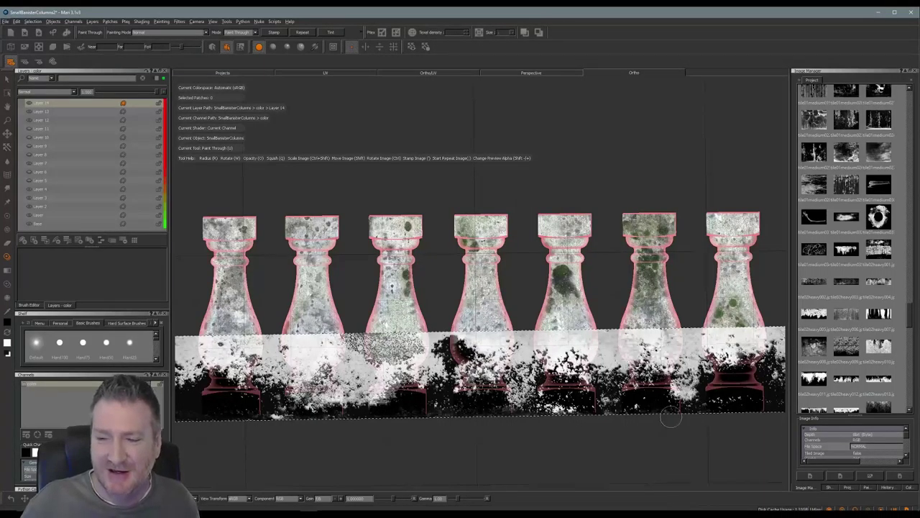
# Step: Move the splatter image clear below the row and set the base splatter layer's blend mode to Darken
pyautogui.keyDown('shift'); pyautogui.moveTo(562, 388); pyautogui.dragTo(562, 448); pyautogui.keyUp('shift')
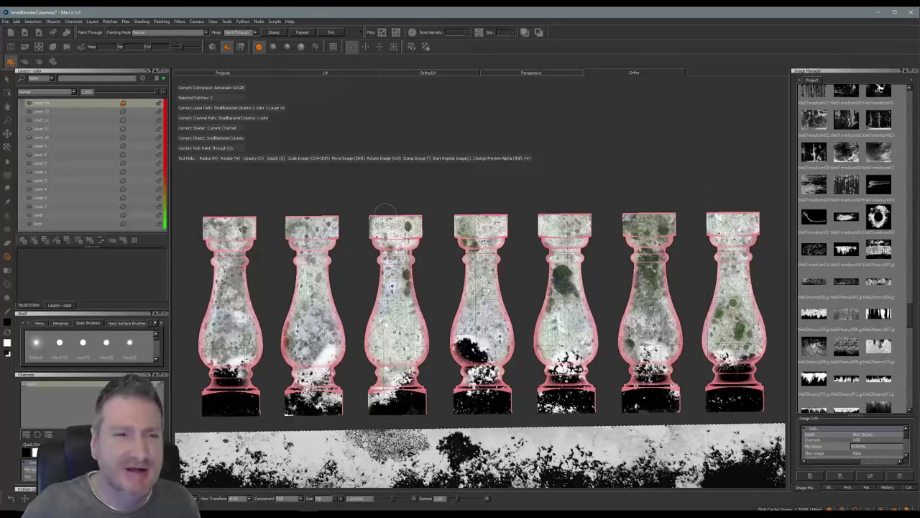
pyautogui.click(73, 93)
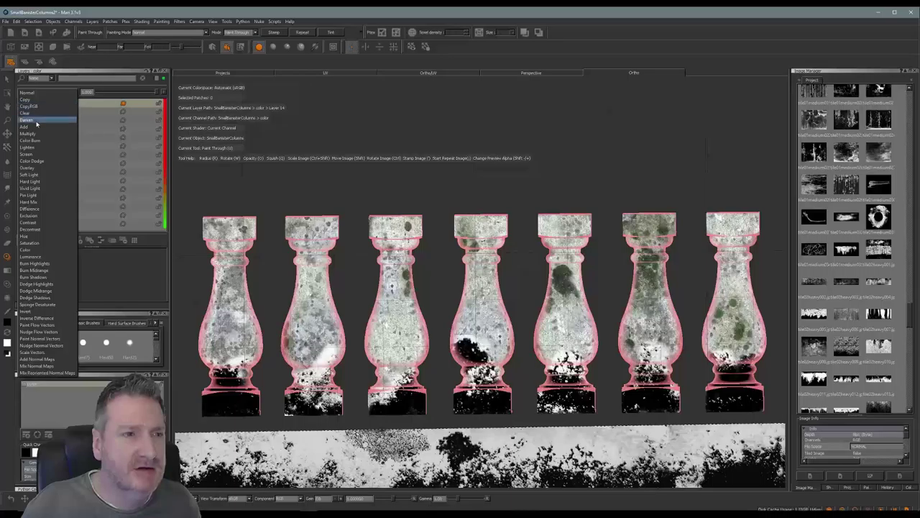
pyautogui.click(37, 125)
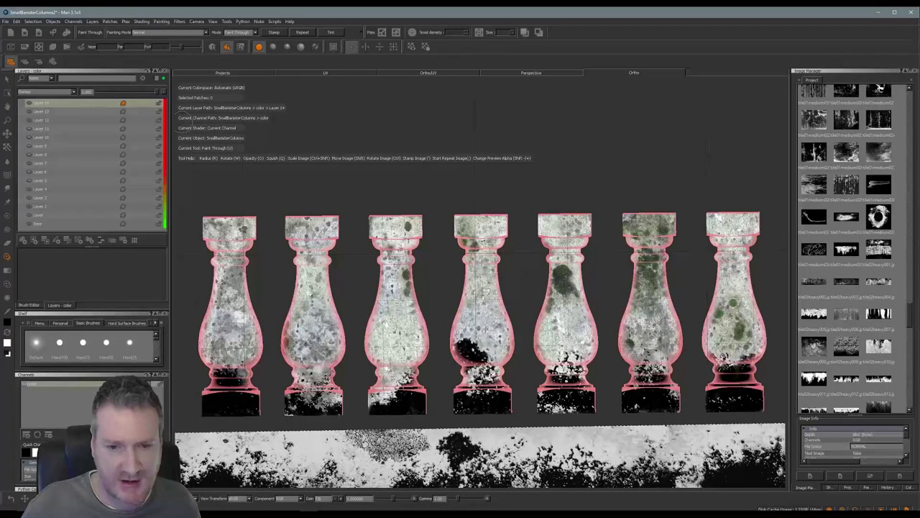
# Step: Lower the base splatter layer's opacity and align the splatter image with the bases of the next row of balusters
pyautogui.moveTo(158, 95); pyautogui.dragTo(135, 93)
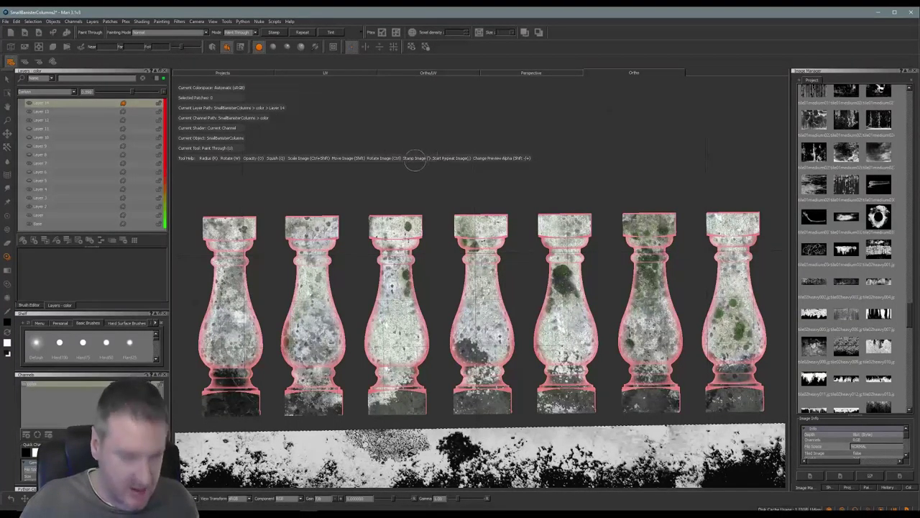
pyautogui.moveTo(312, 192)
pyautogui.keyDown('alt'); pyautogui.mouseDown()
pyautogui.moveTo(610, 174)
pyautogui.moveTo(525, 156)
pyautogui.moveTo(608, 176)
pyautogui.moveTo(626, 170)
pyautogui.moveTo(353, 281)
pyautogui.moveTo(427, 287)
pyautogui.moveTo(424, 297)
pyautogui.moveTo(433, 294)
pyautogui.moveTo(436, 303)
pyautogui.mouseUp(); pyautogui.keyUp('alt')
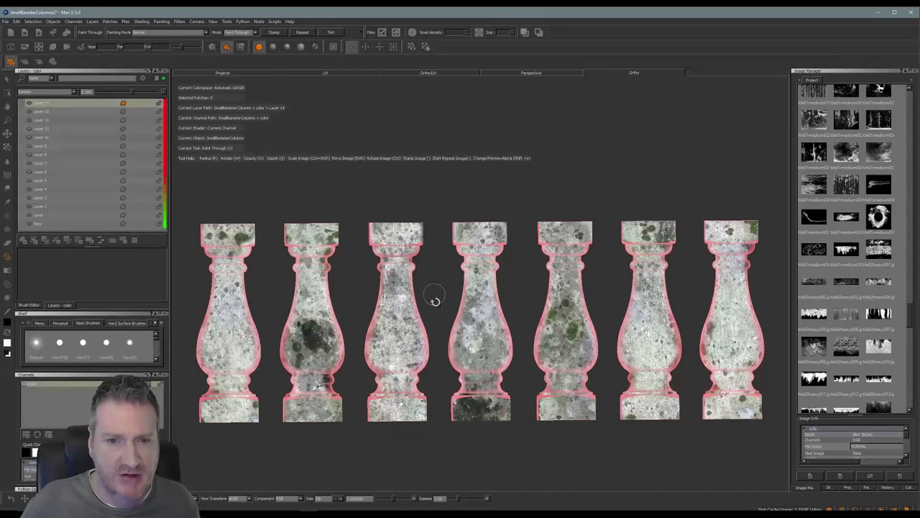
pyautogui.moveTo(470, 473)
pyautogui.keyDown('shift'); pyautogui.mouseDown()
pyautogui.moveTo(504, 353)
pyautogui.moveTo(490, 387)
pyautogui.mouseUp(); pyautogui.keyUp('shift')
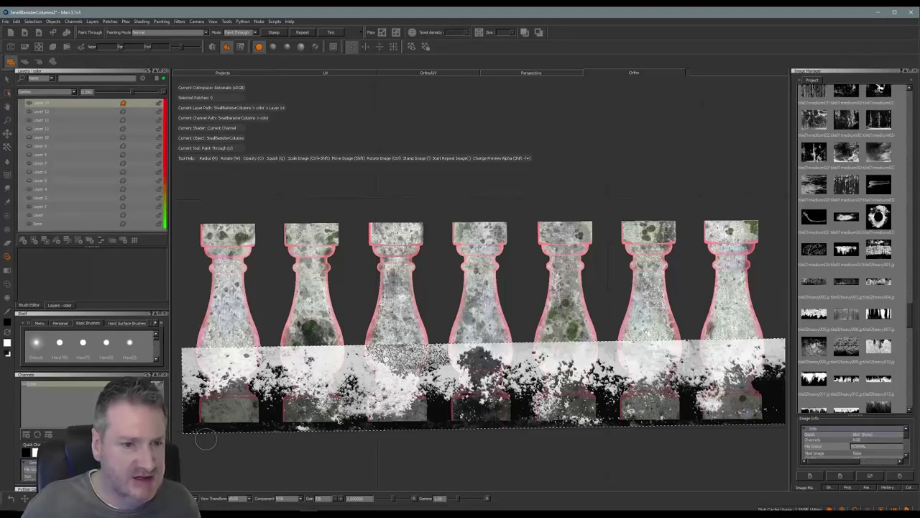
# Step: Paint the dark splatter onto the bases of the first five balusters and the seventh, shifting the image slightly after the second
pyautogui.moveTo(240, 410)
pyautogui.mouseDown()
pyautogui.moveTo(223, 377)
pyautogui.moveTo(212, 407)
pyautogui.moveTo(252, 407)
pyautogui.moveTo(216, 420)
pyautogui.mouseUp()
pyautogui.moveTo(325, 413)
pyautogui.mouseDown()
pyautogui.moveTo(289, 402)
pyautogui.moveTo(333, 413)
pyautogui.mouseUp()
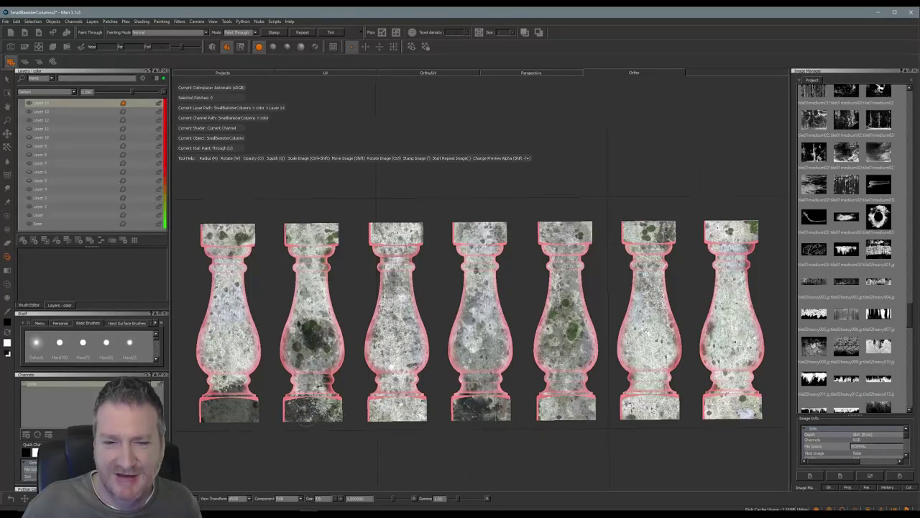
pyautogui.moveTo(483, 418)
pyautogui.keyDown('shift'); pyautogui.mouseDown()
pyautogui.moveTo(406, 400)
pyautogui.moveTo(377, 419)
pyautogui.moveTo(422, 400)
pyautogui.mouseUp(); pyautogui.keyUp('shift')
pyautogui.moveTo(361, 430); pyautogui.dragTo(365, 430)
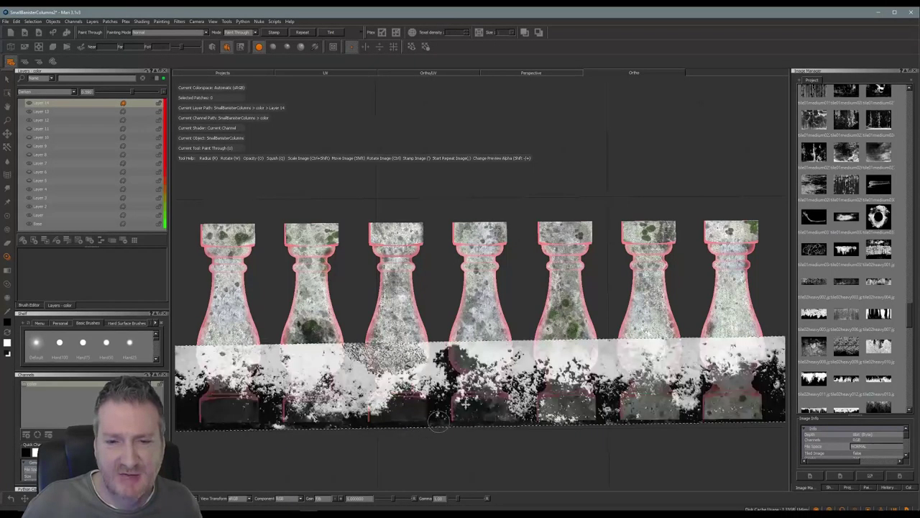
pyautogui.moveTo(497, 405)
pyautogui.mouseDown()
pyautogui.moveTo(474, 403)
pyautogui.moveTo(478, 388)
pyautogui.moveTo(479, 414)
pyautogui.moveTo(480, 374)
pyautogui.mouseUp()
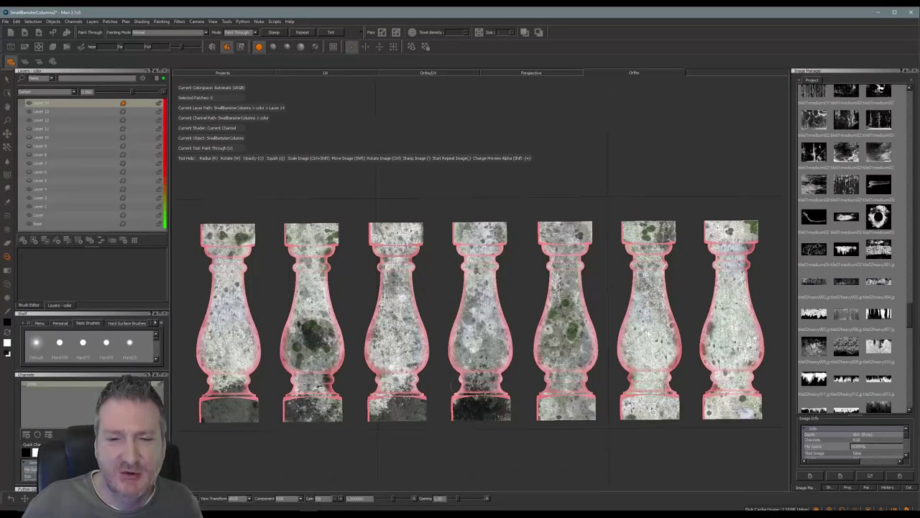
pyautogui.moveTo(464, 416); pyautogui.dragTo(469, 416)
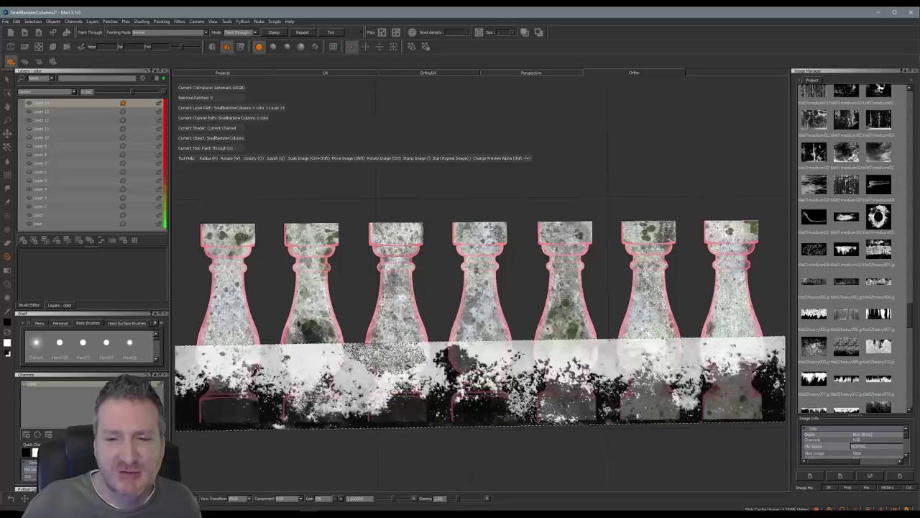
pyautogui.moveTo(554, 415)
pyautogui.mouseDown()
pyautogui.moveTo(547, 408)
pyautogui.moveTo(558, 381)
pyautogui.moveTo(584, 409)
pyautogui.moveTo(532, 421)
pyautogui.moveTo(544, 412)
pyautogui.mouseUp()
pyautogui.moveTo(717, 416)
pyautogui.mouseDown()
pyautogui.moveTo(744, 411)
pyautogui.moveTo(721, 384)
pyautogui.moveTo(724, 370)
pyautogui.moveTo(740, 392)
pyautogui.moveTo(708, 421)
pyautogui.moveTo(754, 415)
pyautogui.moveTo(734, 410)
pyautogui.mouseUp()
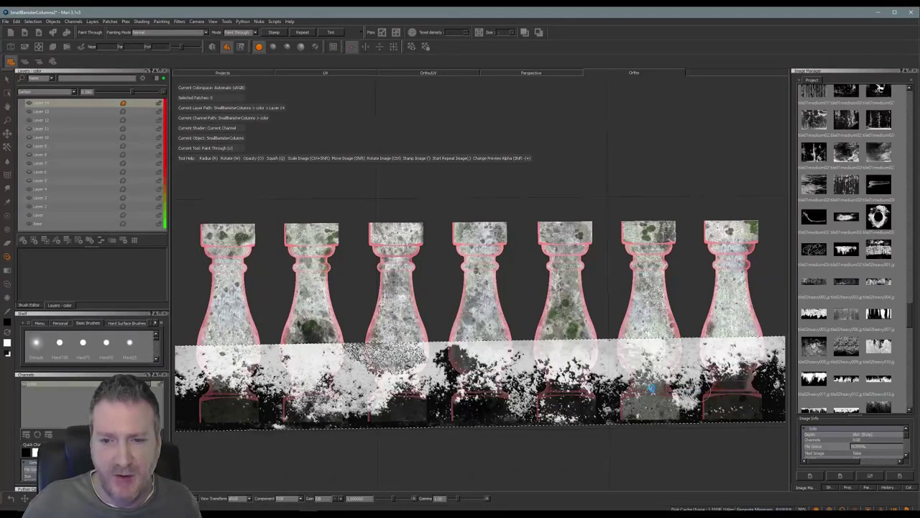
# Step: Rotate the splatter image and paint it onto the third baluster's top block and the fifth baluster's upper neck
pyautogui.moveTo(647, 374)
pyautogui.keyDown('ctrl'); pyautogui.mouseDown()
pyautogui.moveTo(639, 325)
pyautogui.moveTo(338, 293)
pyautogui.moveTo(312, 366)
pyautogui.moveTo(318, 397)
pyautogui.moveTo(438, 309)
pyautogui.moveTo(447, 398)
pyautogui.moveTo(381, 403)
pyautogui.moveTo(363, 318)
pyautogui.moveTo(369, 231)
pyautogui.moveTo(366, 246)
pyautogui.moveTo(411, 248)
pyautogui.moveTo(403, 235)
pyautogui.moveTo(434, 233)
pyautogui.mouseUp(); pyautogui.keyUp('ctrl')
pyautogui.moveTo(577, 257)
pyautogui.mouseDown()
pyautogui.moveTo(564, 259)
pyautogui.moveTo(565, 275)
pyautogui.mouseUp()
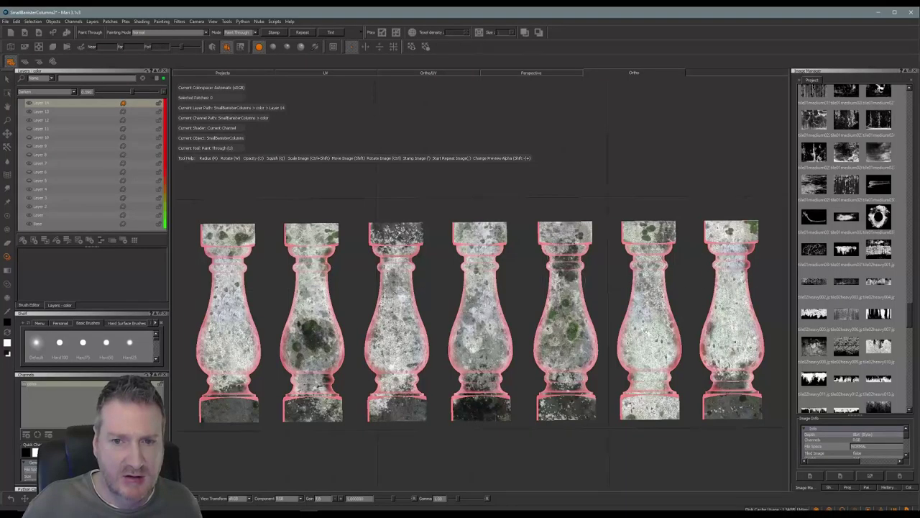
# Step: Paint the black-and-white grime image through onto the top blocks of the columns and bake the paint into the current layer
pyautogui.moveTo(554, 234)
pyautogui.mouseDown()
pyautogui.moveTo(586, 229)
pyautogui.moveTo(536, 218)
pyautogui.moveTo(580, 268)
pyautogui.mouseUp()
pyautogui.moveTo(729, 244); pyautogui.dragTo(737, 221)
pyautogui.press('b')
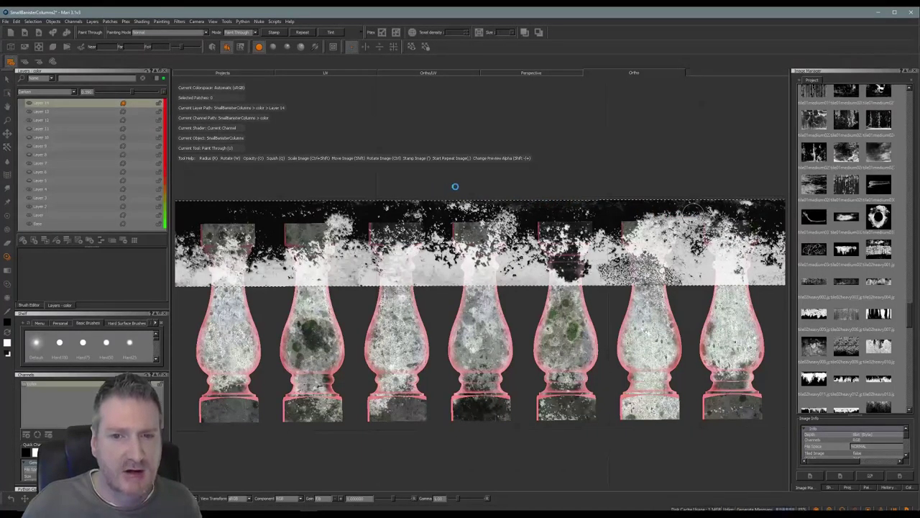
# Step: Paint the grime image onto the top blocks on the columns' opposite side, bake it, and move the image clear above the columns
pyautogui.keyDown('alt'); pyautogui.moveTo(365, 202); pyautogui.dragTo(538, 191); pyautogui.keyUp('alt')
pyautogui.keyDown('alt'); pyautogui.moveTo(462, 192); pyautogui.dragTo(463, 190); pyautogui.keyUp('alt')
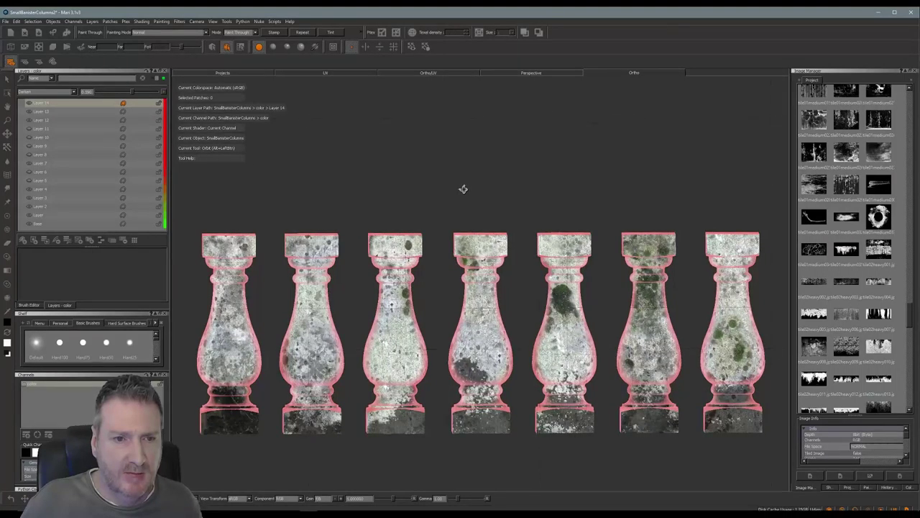
pyautogui.press('g')
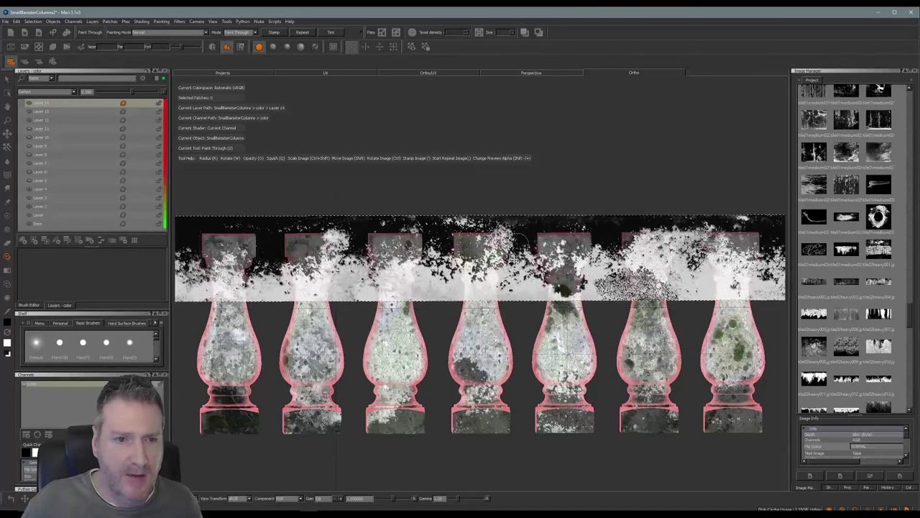
pyautogui.moveTo(233, 248)
pyautogui.mouseDown()
pyautogui.moveTo(210, 256)
pyautogui.moveTo(253, 248)
pyautogui.moveTo(240, 245)
pyautogui.mouseUp()
pyautogui.moveTo(378, 248)
pyautogui.mouseDown()
pyautogui.moveTo(409, 248)
pyautogui.moveTo(400, 246)
pyautogui.mouseUp()
pyautogui.moveTo(525, 251)
pyautogui.mouseDown()
pyautogui.moveTo(543, 241)
pyautogui.moveTo(586, 248)
pyautogui.moveTo(554, 274)
pyautogui.mouseUp()
pyautogui.moveTo(598, 233); pyautogui.dragTo(603, 234)
pyautogui.moveTo(624, 239)
pyautogui.mouseDown()
pyautogui.moveTo(669, 258)
pyautogui.moveTo(680, 240)
pyautogui.moveTo(637, 243)
pyautogui.moveTo(624, 262)
pyautogui.mouseUp()
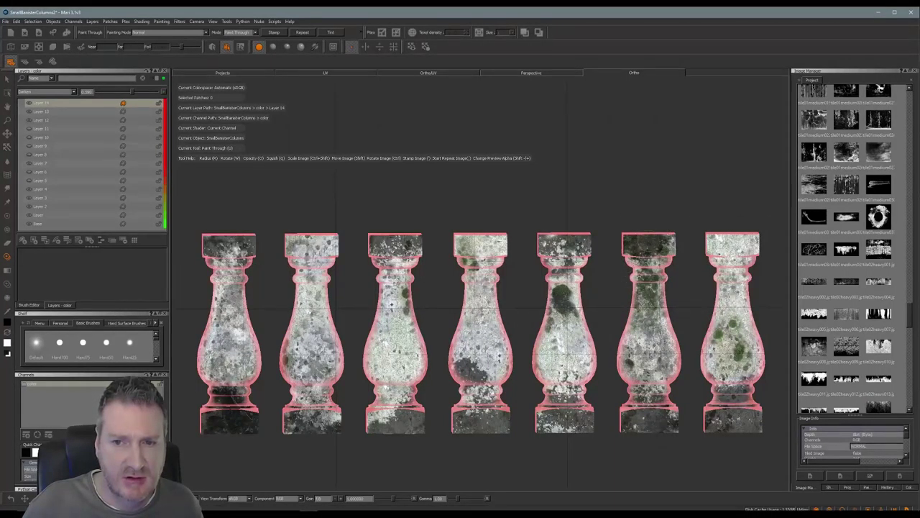
pyautogui.moveTo(644, 217); pyautogui.dragTo(651, 184)
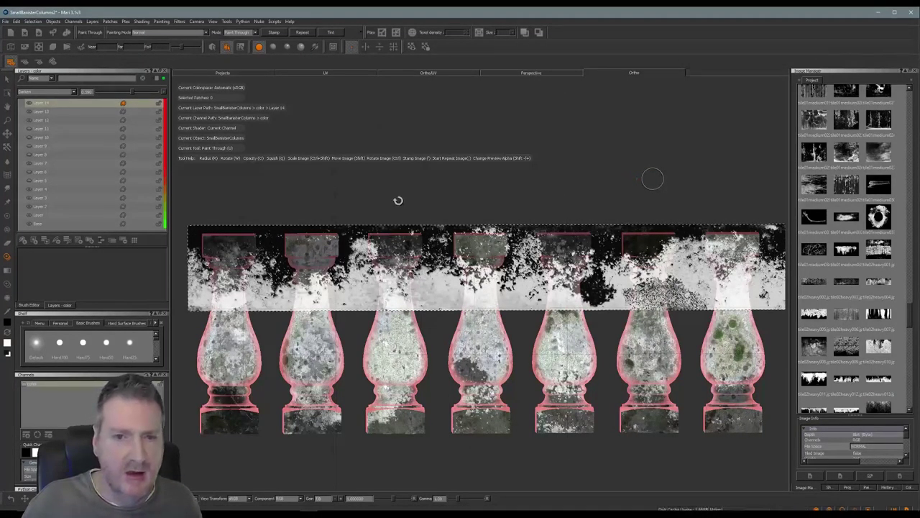
pyautogui.keyDown('shift'); pyautogui.moveTo(434, 272); pyautogui.dragTo(448, 151); pyautogui.keyUp('shift')
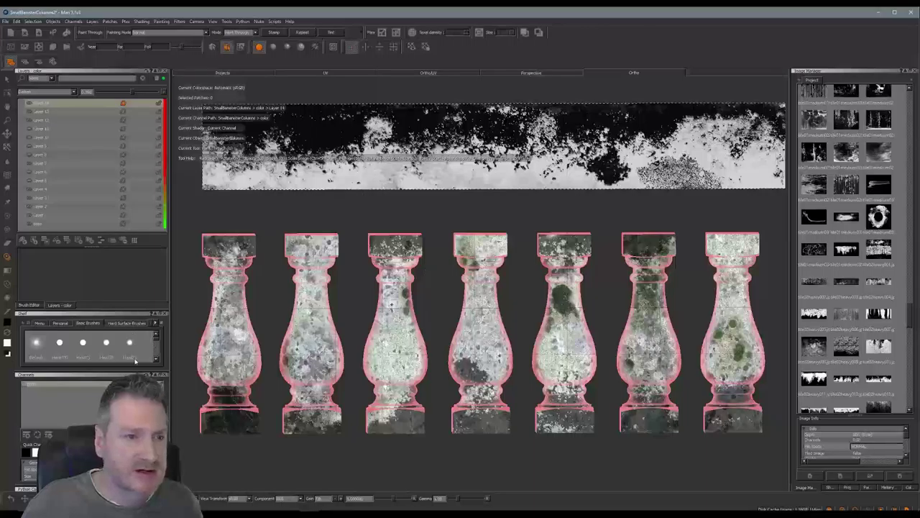
# Step: Export everything flattened as SmallBanisterColumns_Painted_R4.tga and save the project
pyautogui.rightClick(110, 381)
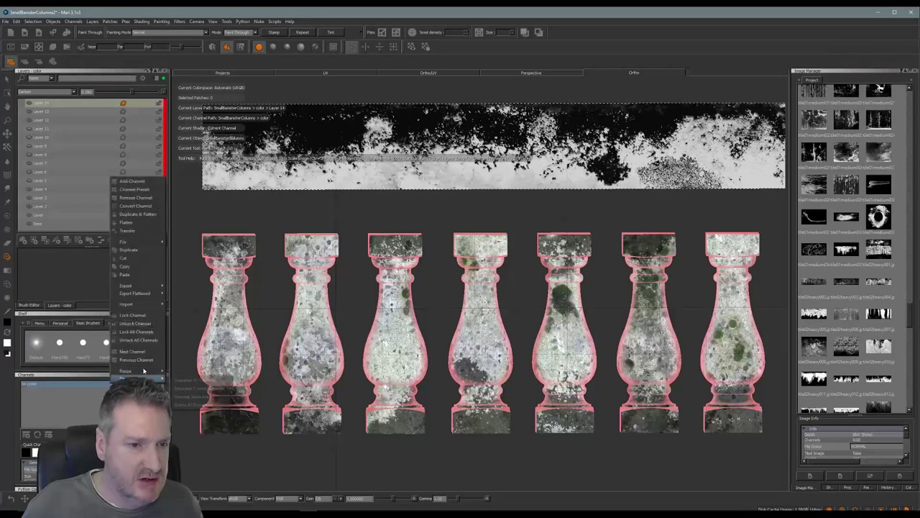
pyautogui.moveTo(150, 295)
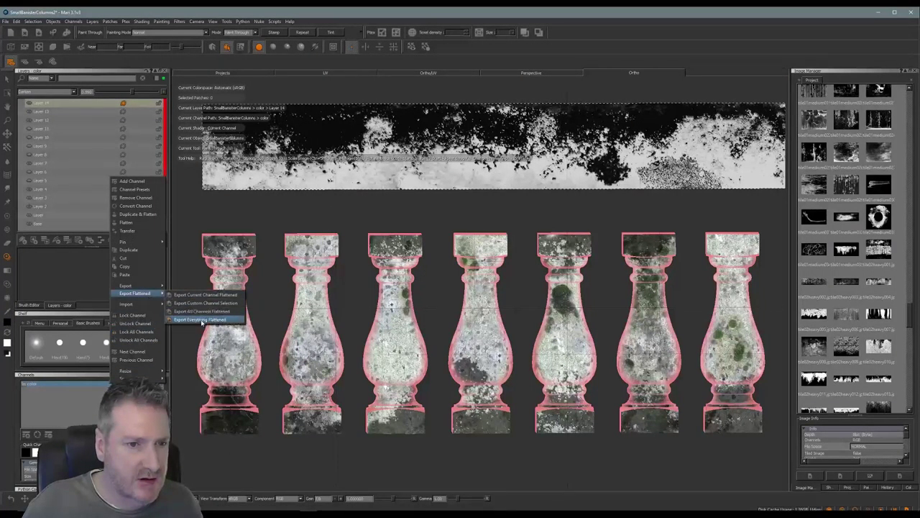
pyautogui.click(204, 319)
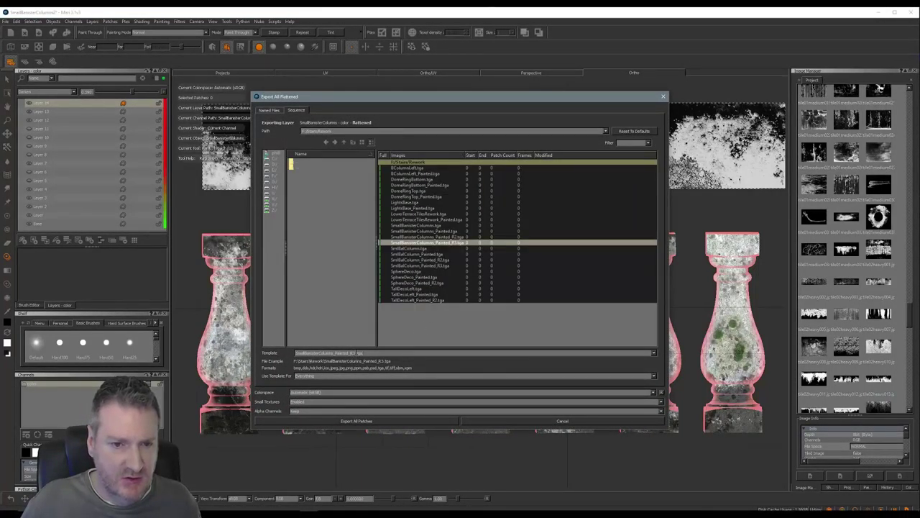
pyautogui.press('BackSpace')
pyautogui.write('4')
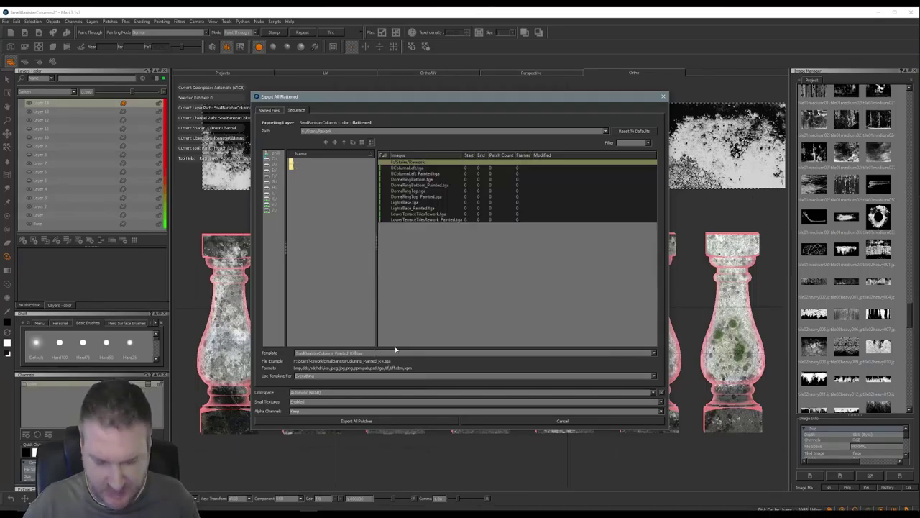
pyautogui.click(391, 422)
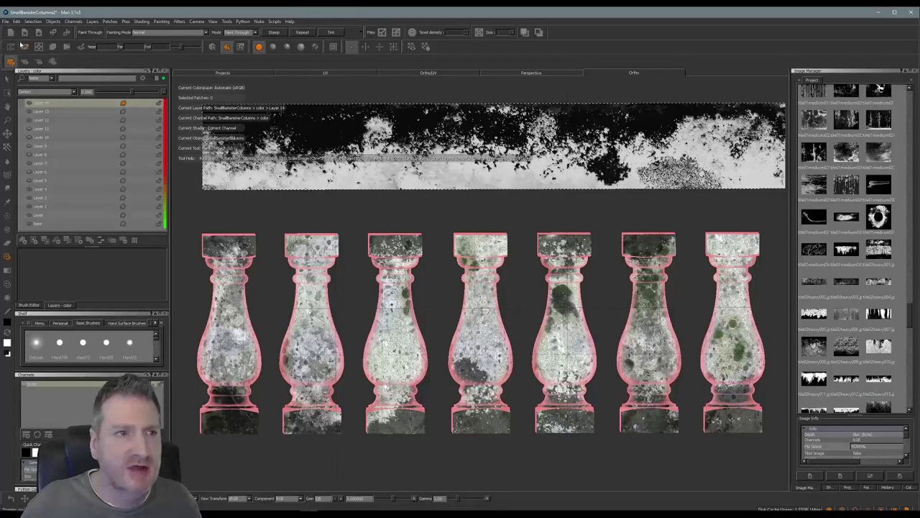
pyautogui.click(6, 22)
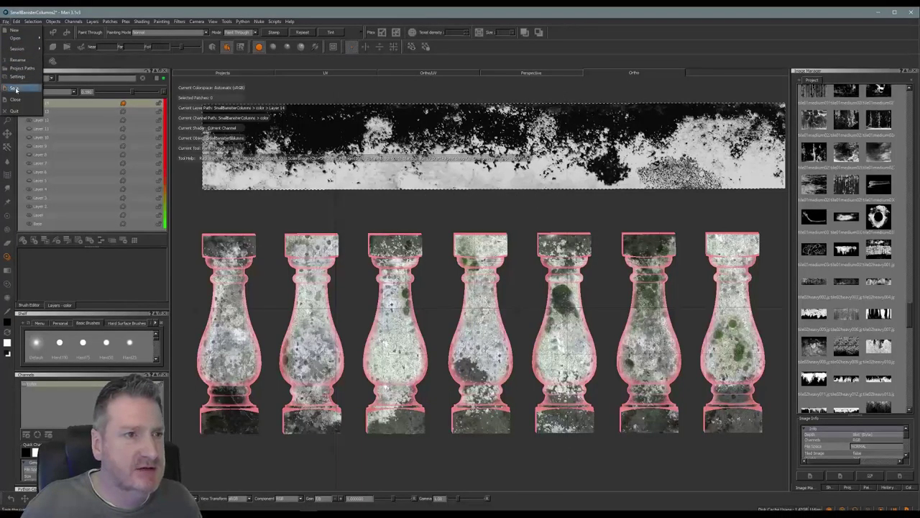
pyautogui.click(16, 90)
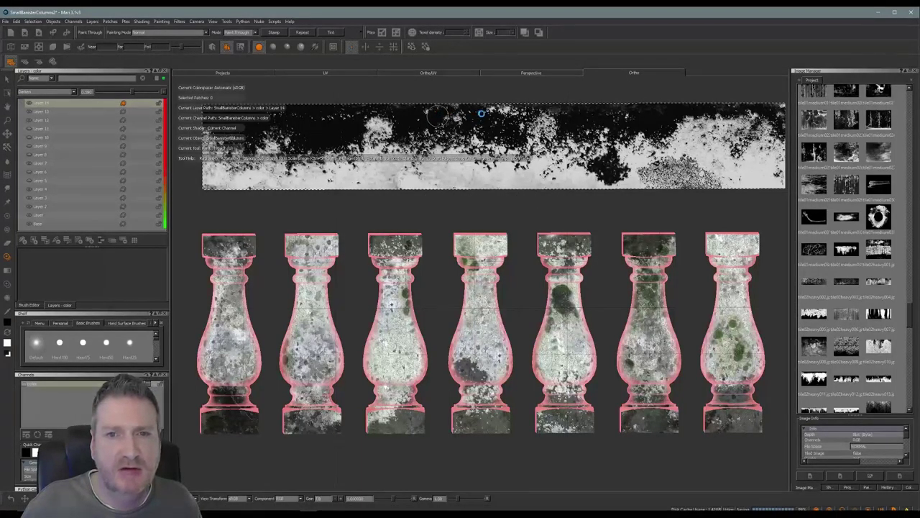
# Step: Switch to 3ds Max and add a new Standard material beside the existing ones in the Slate Material Editor
pyautogui.click(878, 12)
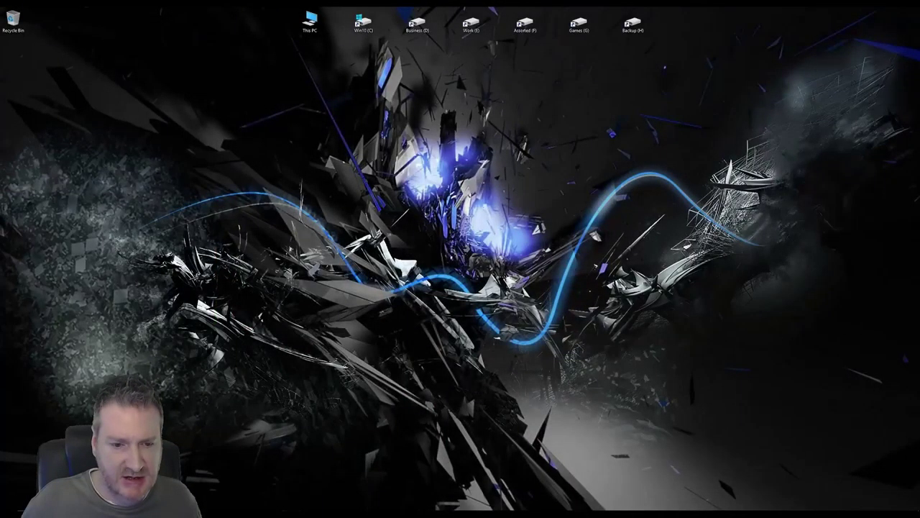
pyautogui.hotkey('alt', 'Tab')
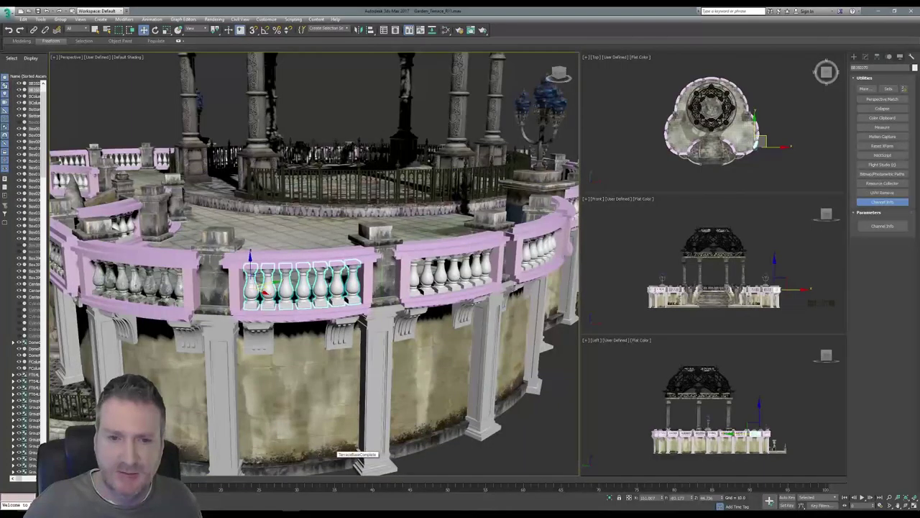
pyautogui.click(446, 30)
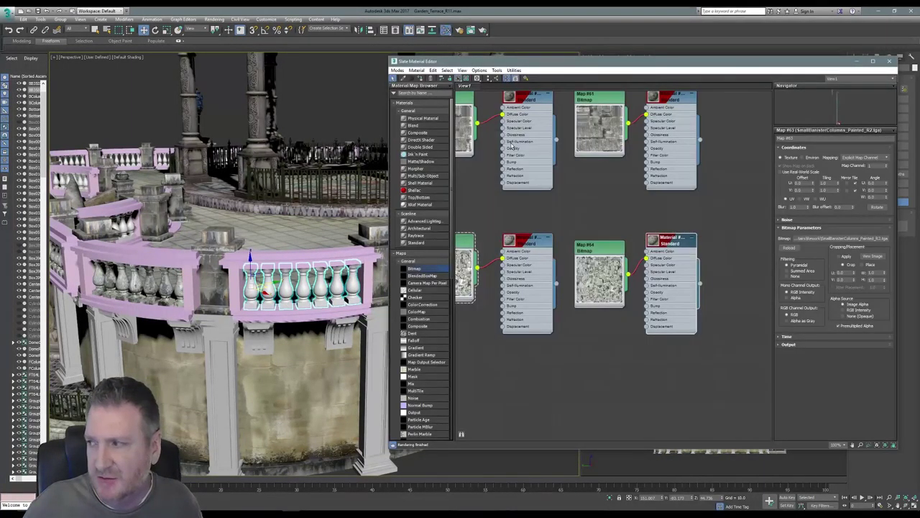
pyautogui.moveTo(694, 223)
pyautogui.mouseDown(button='middle')
pyautogui.moveTo(682, 223)
pyautogui.moveTo(712, 220)
pyautogui.mouseUp(button='middle')
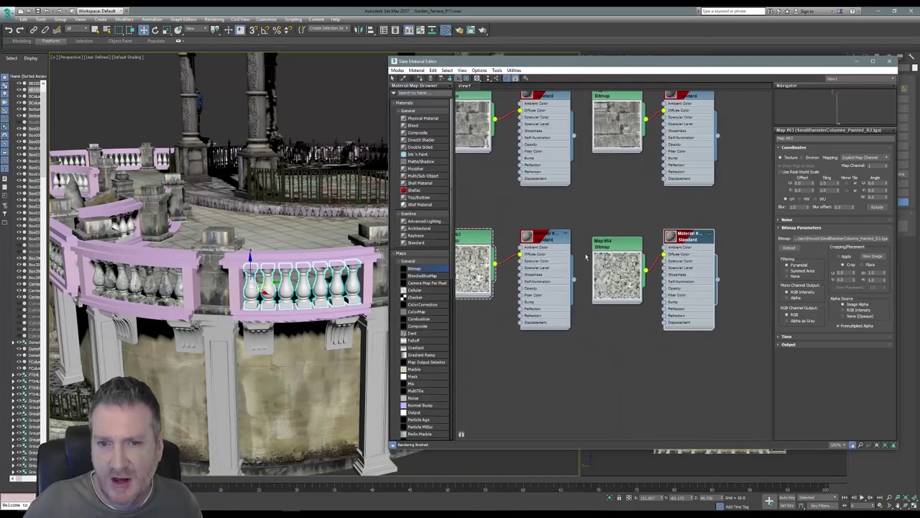
pyautogui.moveTo(620, 219); pyautogui.dragTo(712, 220, button='middle')
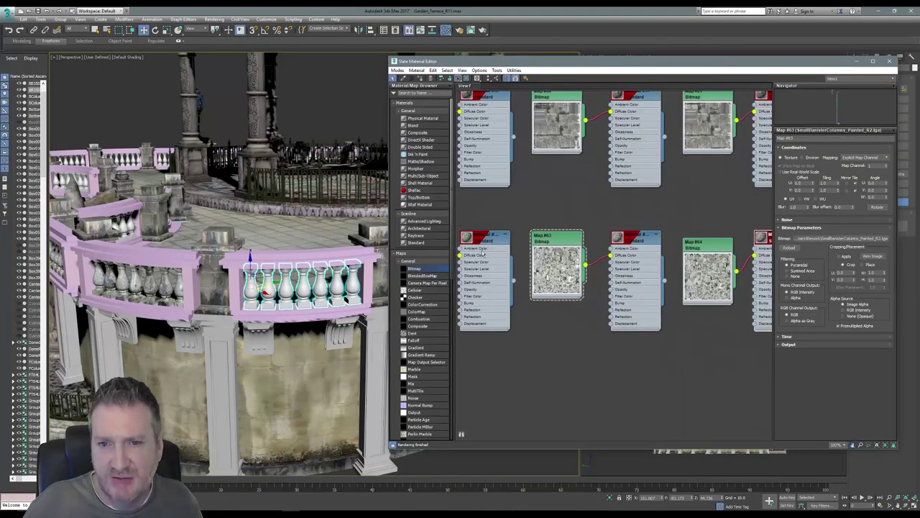
pyautogui.scroll(-3, 518, 222)
pyautogui.scroll(-2, 531, 241)
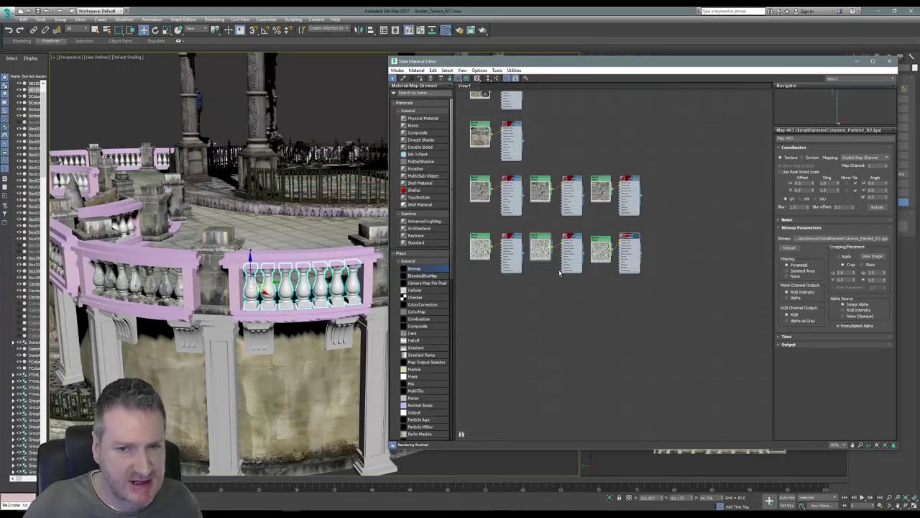
pyautogui.scroll(5, 558, 229)
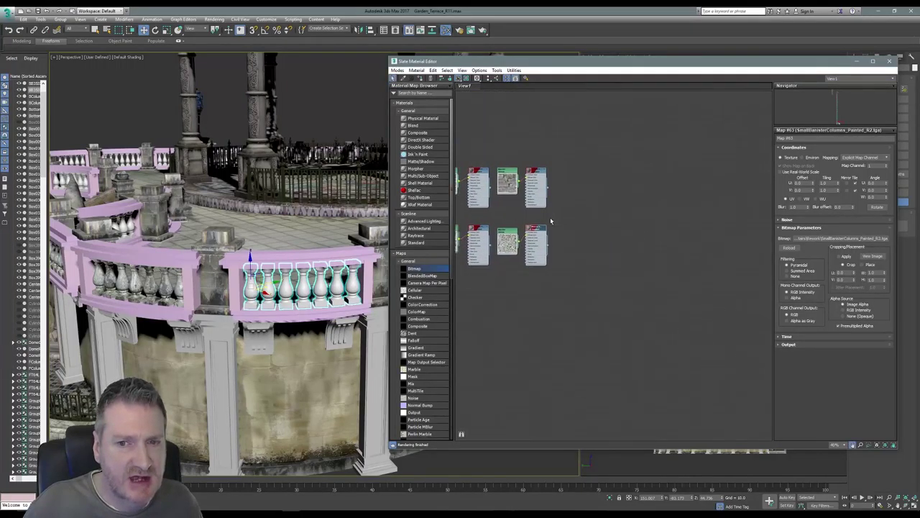
pyautogui.moveTo(555, 230); pyautogui.dragTo(566, 225, button='middle')
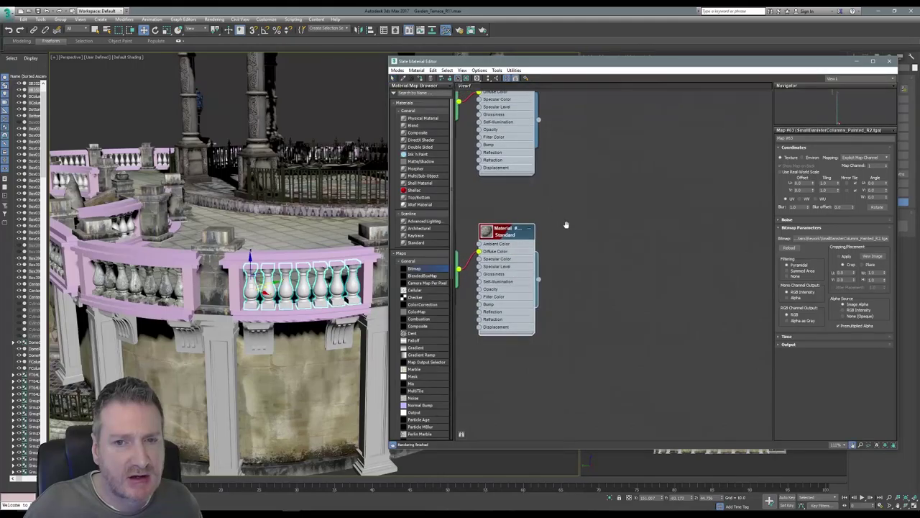
pyautogui.moveTo(683, 239); pyautogui.dragTo(683, 239)
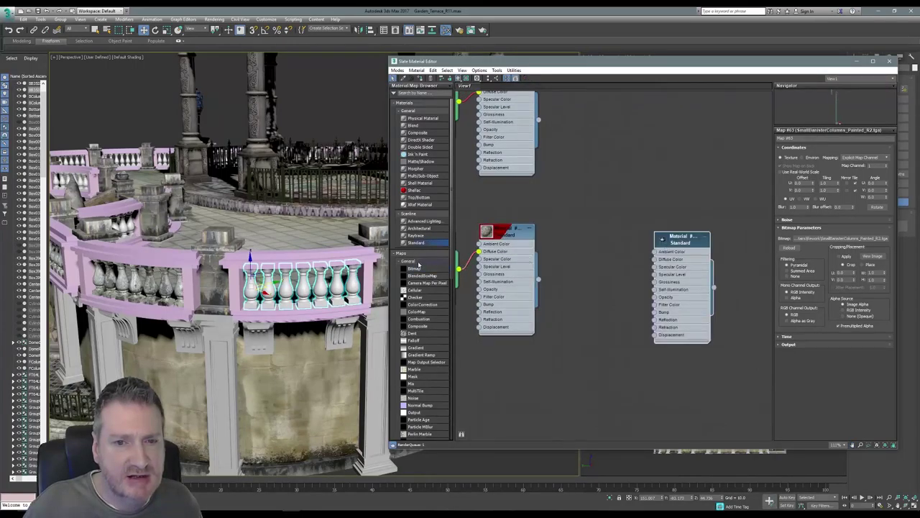
# Step: Add a Bitmap map using SmallBanisterColumns_Painted_R4.tga and connect it to the new material's Diffuse Color
pyautogui.moveTo(415, 269); pyautogui.dragTo(593, 245)
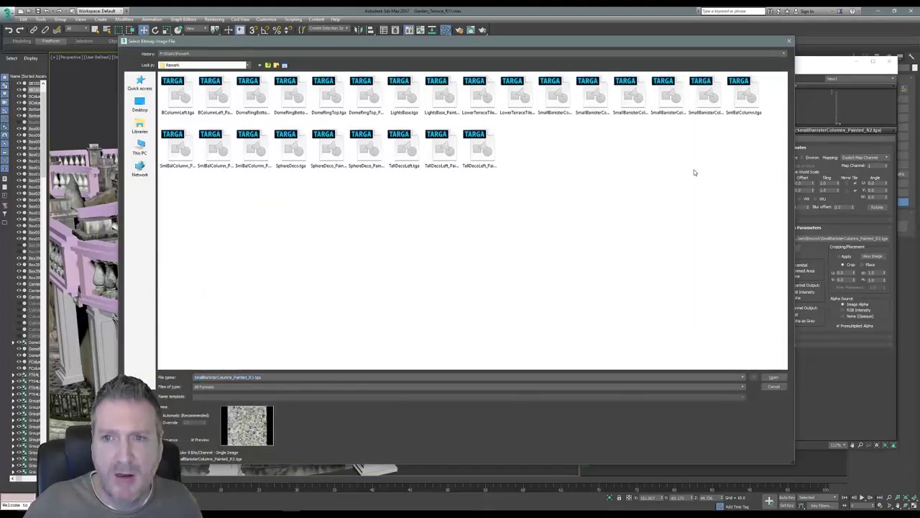
pyautogui.click(705, 93)
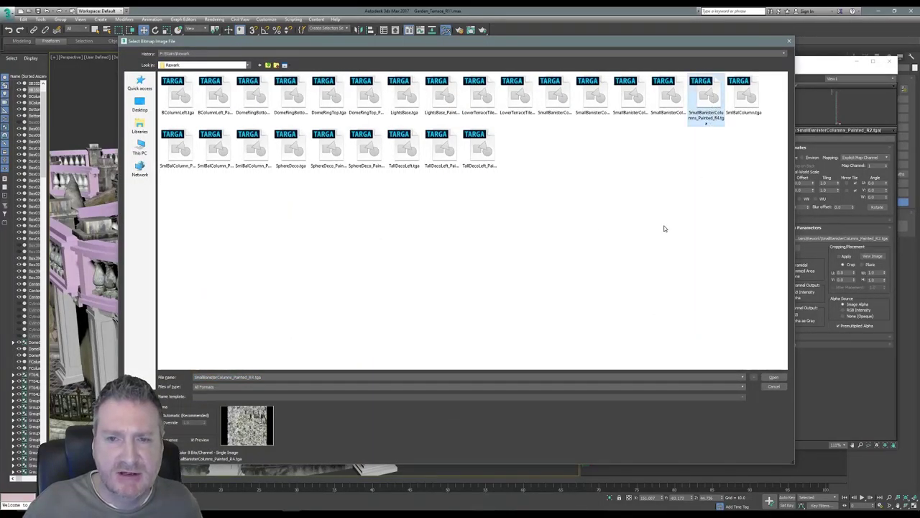
pyautogui.press('Return')
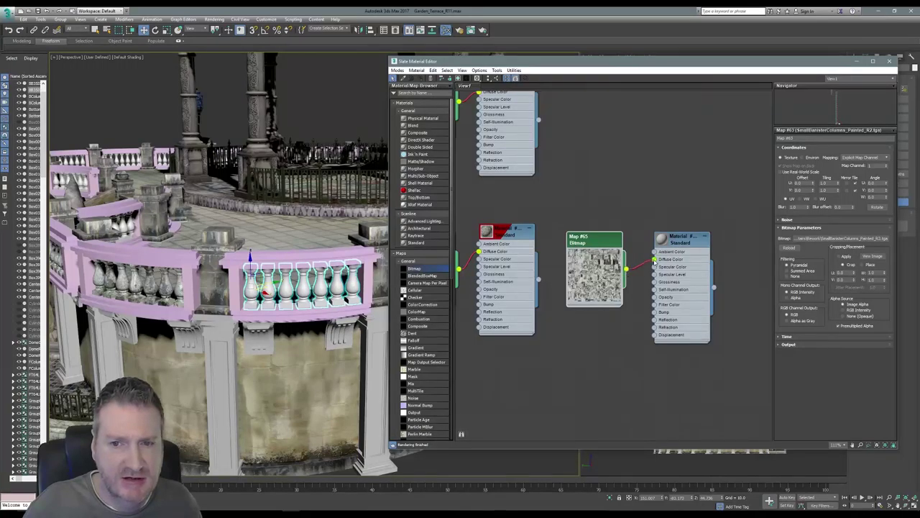
# Step: Enable shaded and realistic viewport display for the new material, assign it to the selected balusters, and close the material editor
pyautogui.rightClick(679, 258)
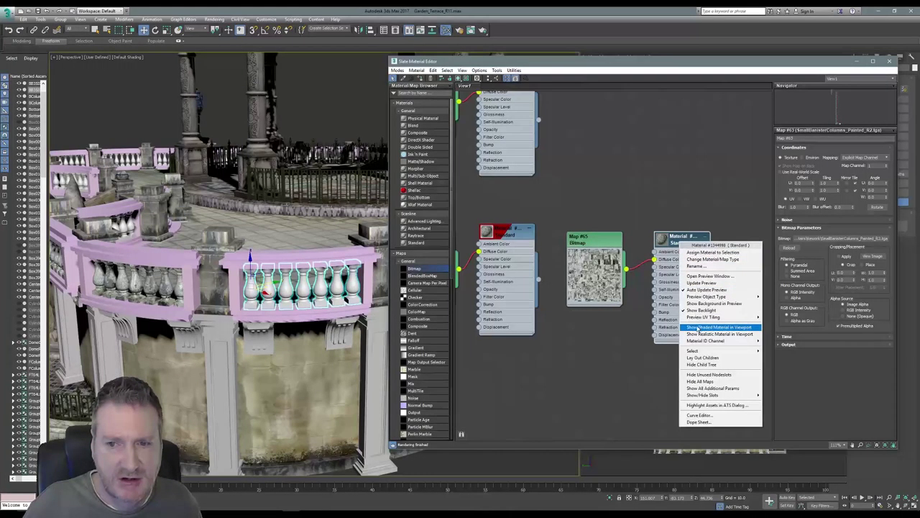
pyautogui.click(689, 256)
pyautogui.rightClick(689, 255)
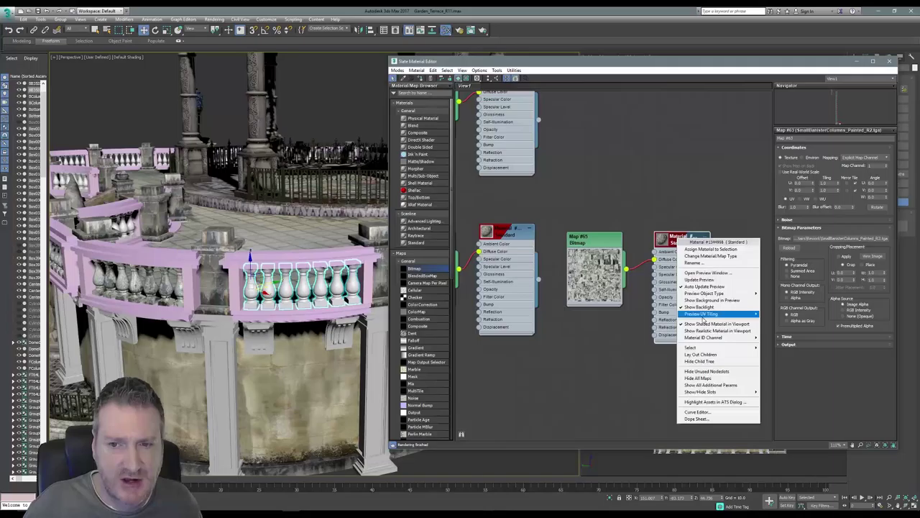
pyautogui.click(718, 332)
pyautogui.rightClick(672, 243)
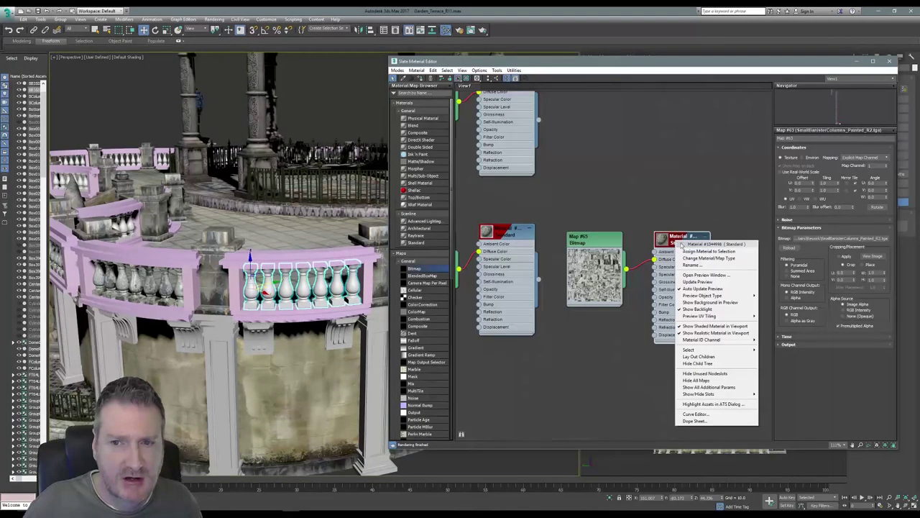
pyautogui.click(685, 247)
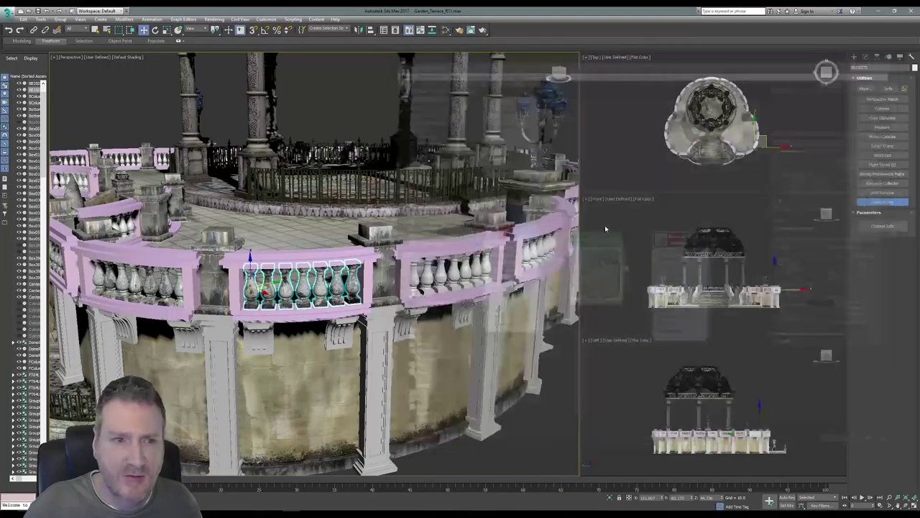
pyautogui.click(889, 61)
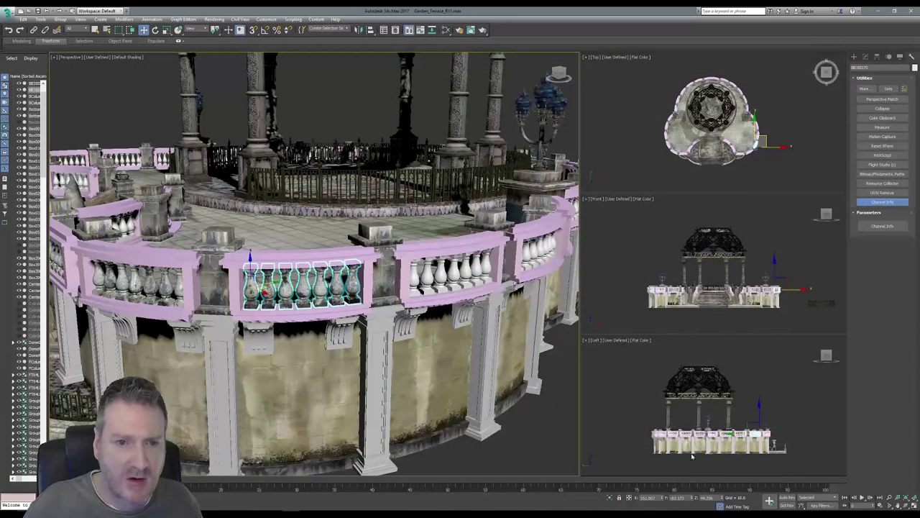
# Step: Examine the newly textured balusters against the neighbouring railing sections from several angles, and return to Mari
pyautogui.keyDown('alt'); pyautogui.moveTo(264, 346); pyautogui.dragTo(309, 293, button='middle'); pyautogui.keyUp('alt')
pyautogui.scroll(10, 309, 291)
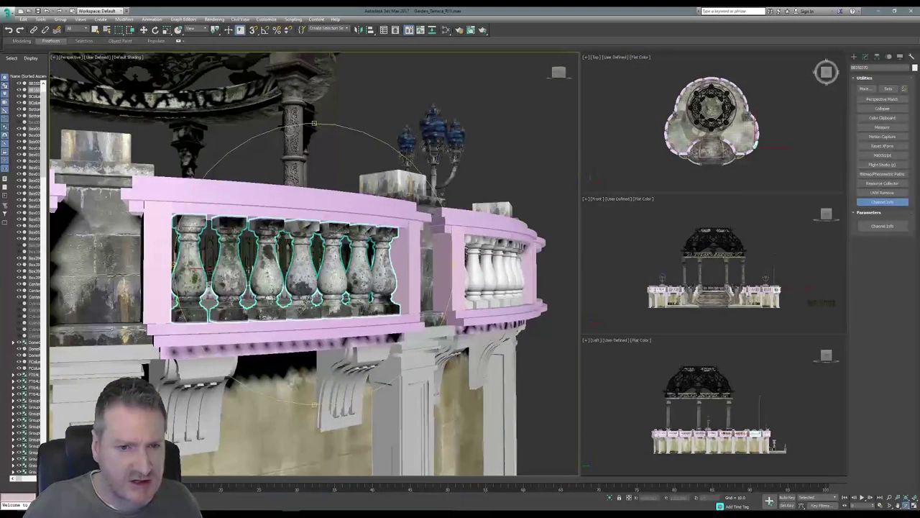
pyautogui.keyDown('alt'); pyautogui.moveTo(274, 315); pyautogui.dragTo(514, 316, button='middle'); pyautogui.keyUp('alt')
pyautogui.keyDown('alt'); pyautogui.moveTo(424, 316); pyautogui.dragTo(358, 331, button='middle'); pyautogui.keyUp('alt')
pyautogui.scroll(-3, 396, 322)
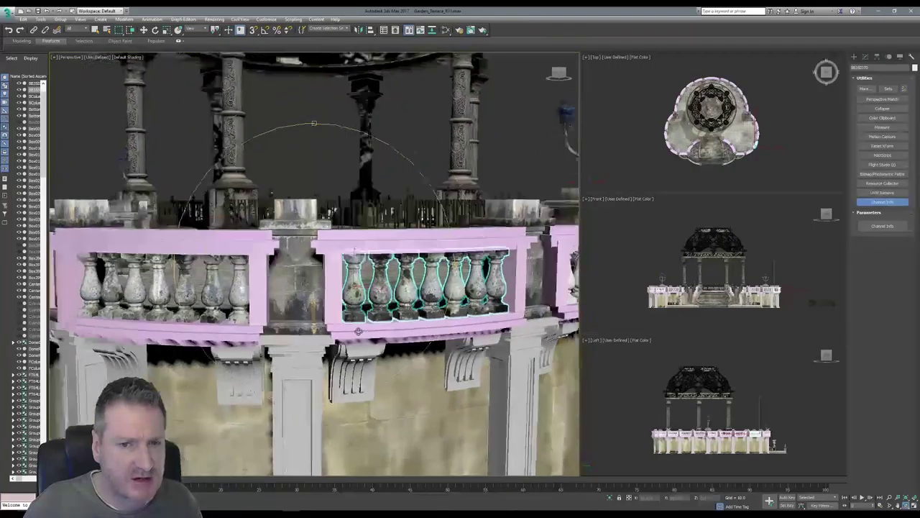
pyautogui.scroll(-2, 359, 331)
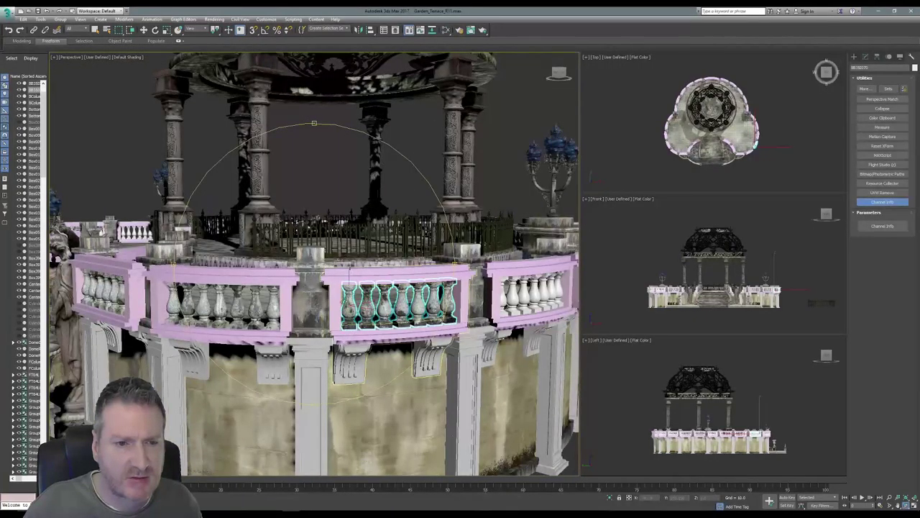
pyautogui.keyDown('alt'); pyautogui.moveTo(334, 335); pyautogui.dragTo(376, 320, button='middle'); pyautogui.keyUp('alt')
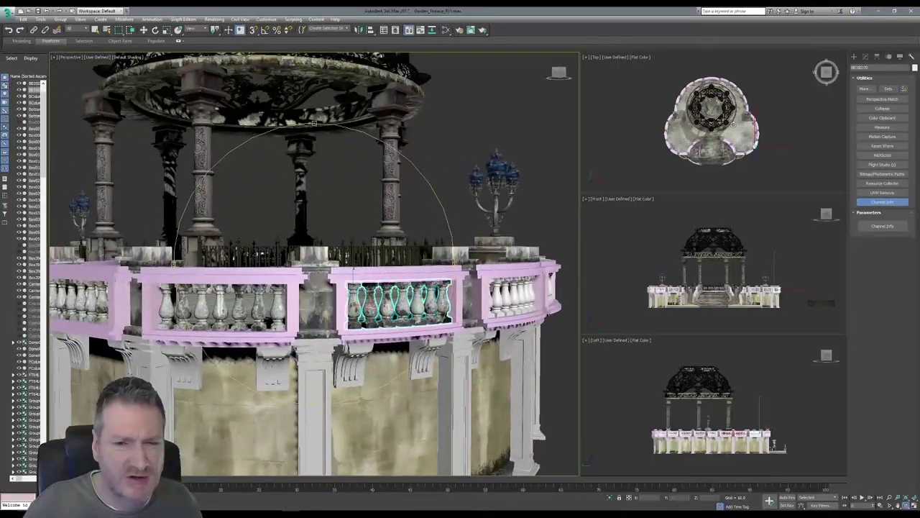
pyautogui.click(877, 12)
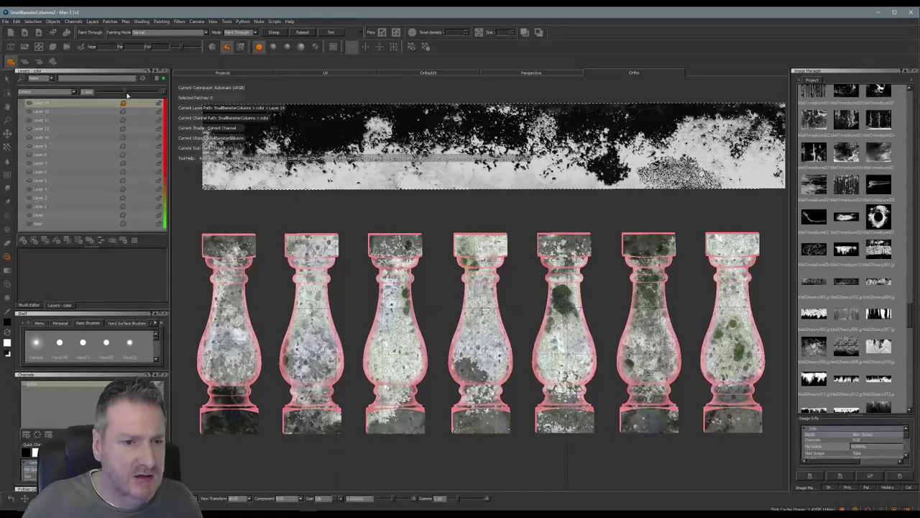
# Step: Export all patches of the flattened color channel over the existing SmallBanisterColumns_Painted_R4.tga, and save the project
pyautogui.rightClick(74, 384)
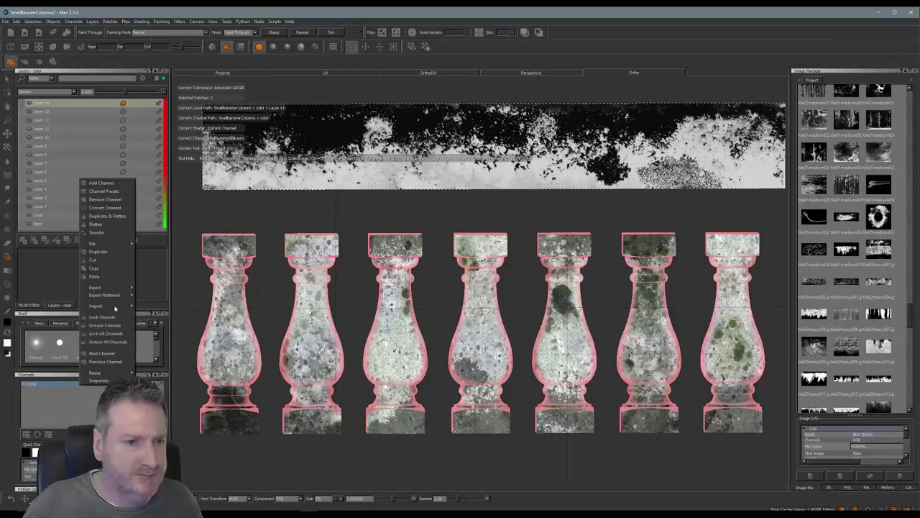
pyautogui.moveTo(117, 296)
pyautogui.click(169, 322)
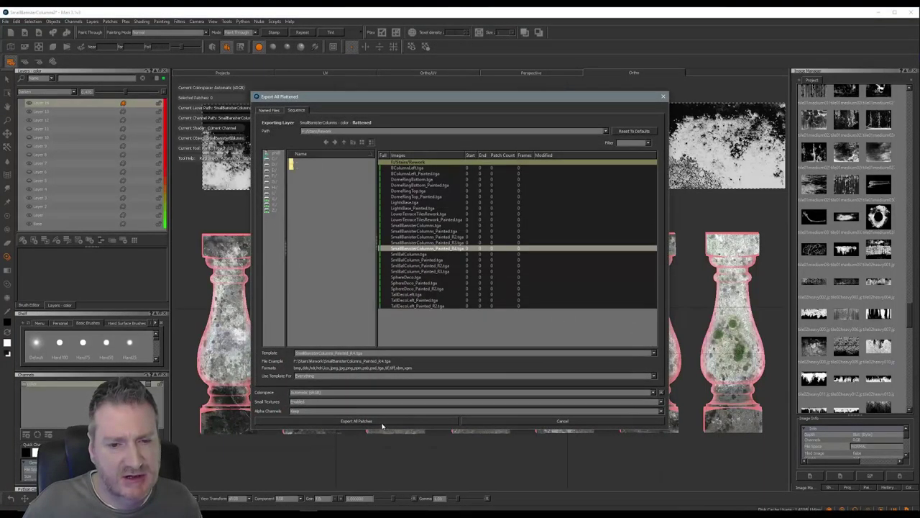
pyautogui.click(378, 422)
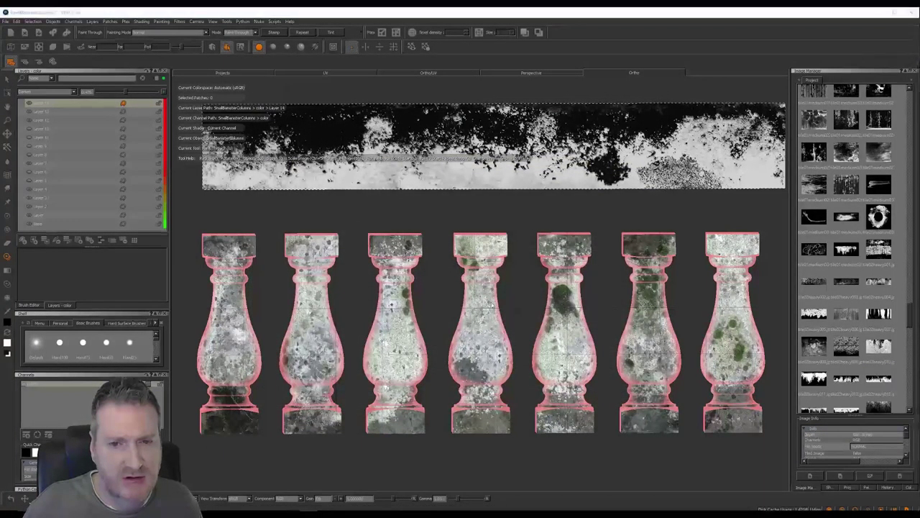
pyautogui.click(445, 268)
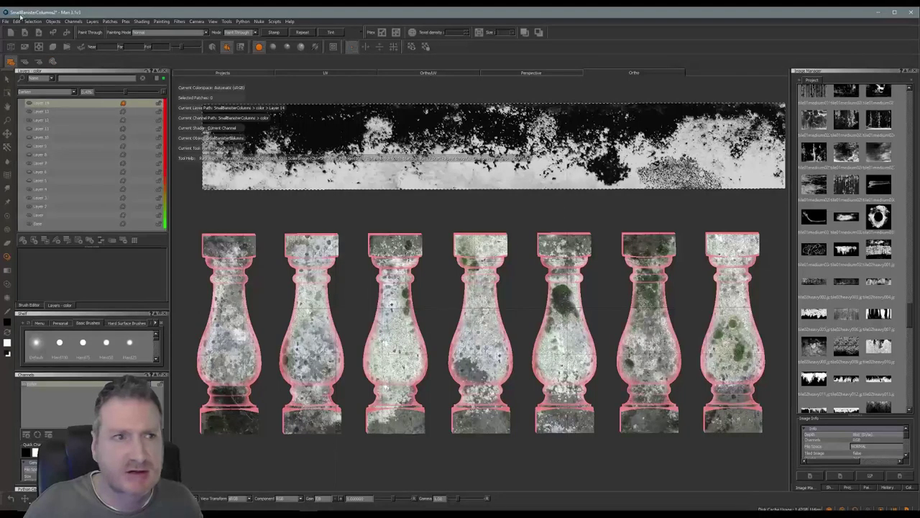
pyautogui.click(8, 22)
pyautogui.click(19, 87)
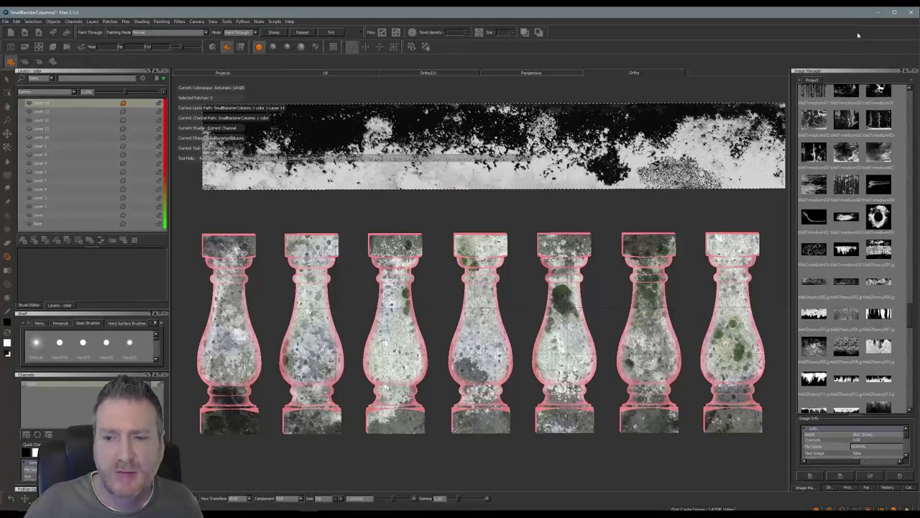
# Step: Switch to 3ds Max and reload the SmallBanisterColumns_Painted_R4.tga bitmap in the Slate Material Editor
pyautogui.click(878, 12)
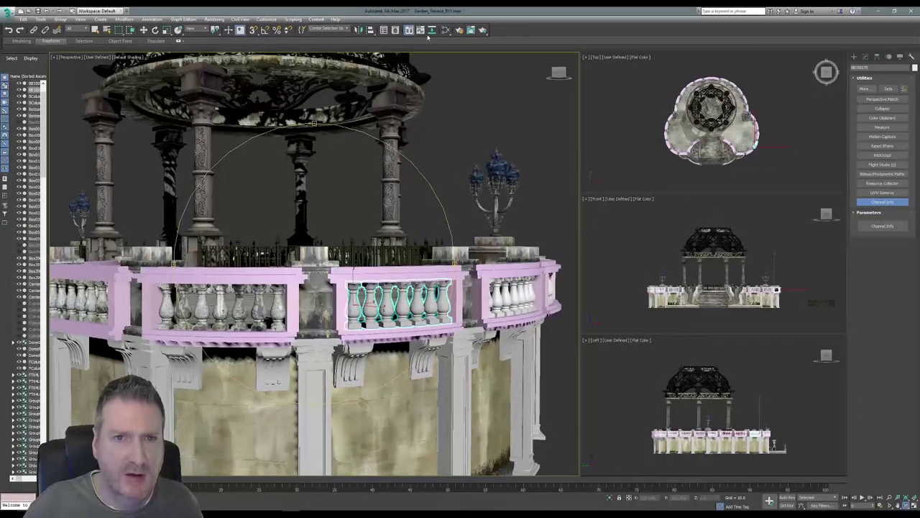
pyautogui.click(446, 30)
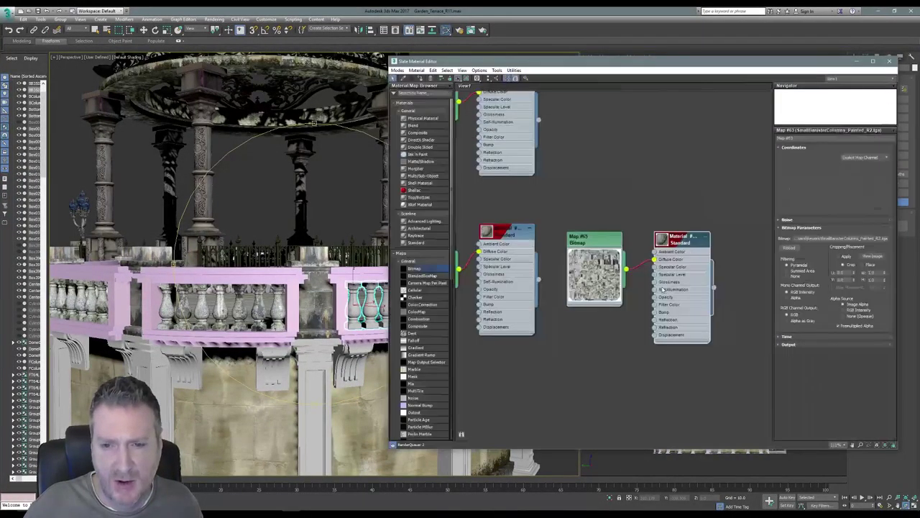
pyautogui.doubleClick(597, 249)
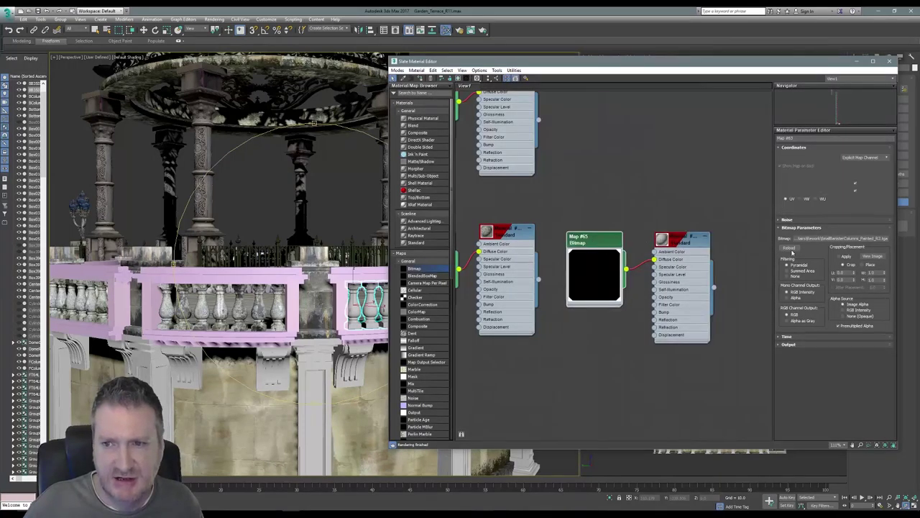
pyautogui.click(792, 249)
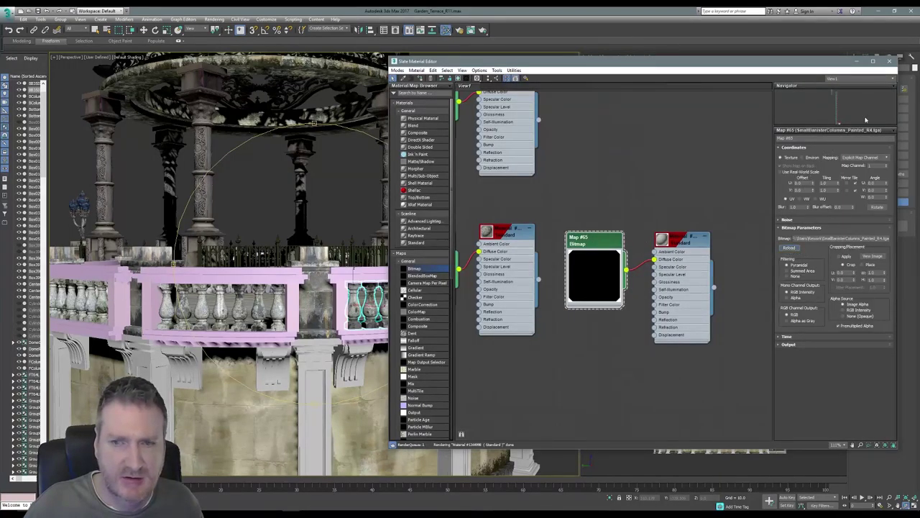
pyautogui.click(889, 61)
# Step: Examine the reloaded baluster texture and the untextured railing sections around the whole terrace and stairs
pyautogui.moveTo(368, 290); pyautogui.dragTo(354, 272)
pyautogui.keyDown('alt'); pyautogui.moveTo(352, 272); pyautogui.dragTo(218, 324, button='middle'); pyautogui.keyUp('alt')
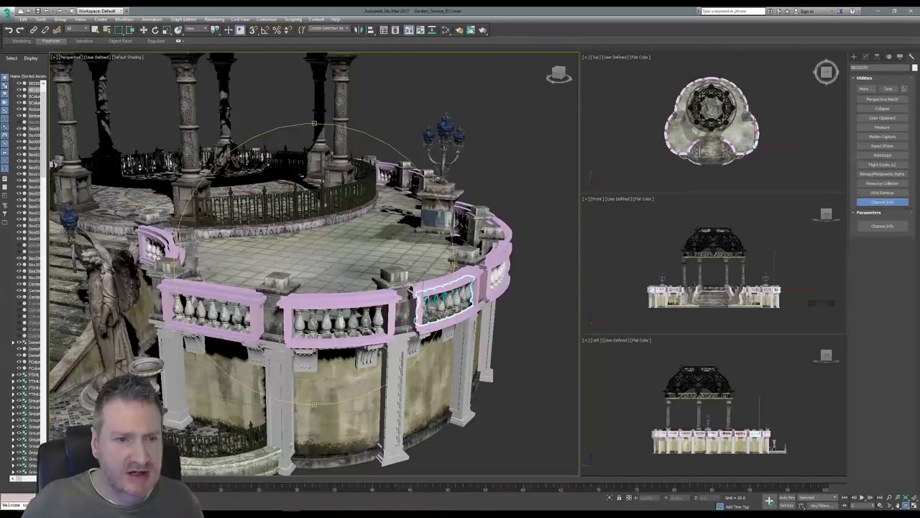
pyautogui.keyDown('alt'); pyautogui.moveTo(314, 309); pyautogui.dragTo(281, 267, button='middle'); pyautogui.keyUp('alt')
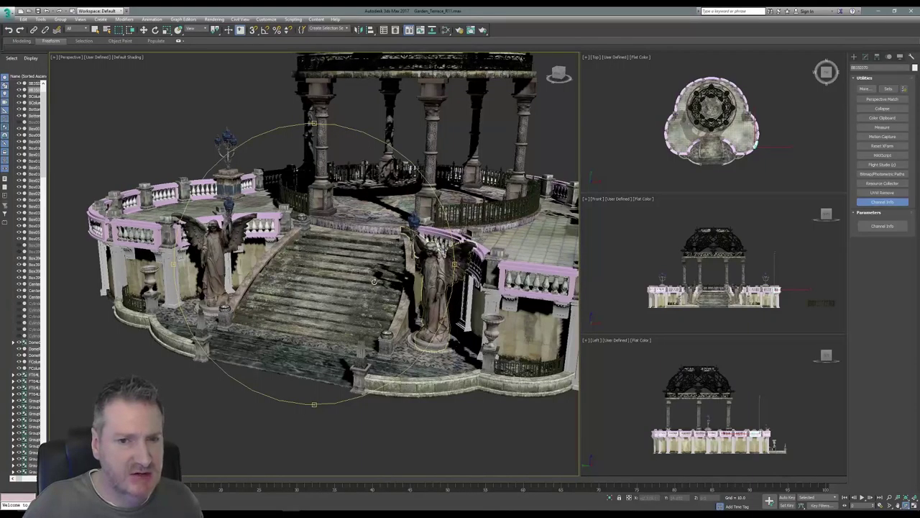
pyautogui.keyDown('alt'); pyautogui.moveTo(368, 269); pyautogui.dragTo(486, 293, button='middle'); pyautogui.keyUp('alt')
pyautogui.scroll(-2, 295, 281)
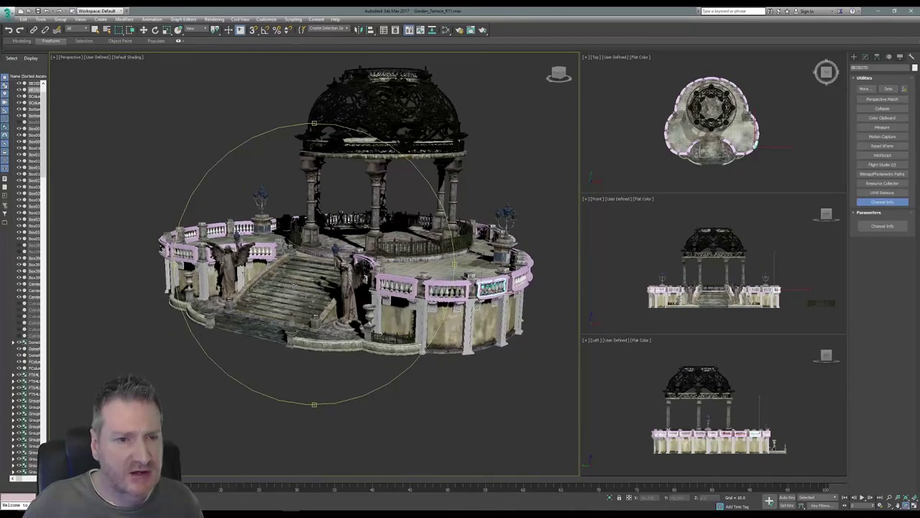
pyautogui.keyDown('alt'); pyautogui.moveTo(294, 286); pyautogui.dragTo(313, 273, button='middle'); pyautogui.keyUp('alt')
pyautogui.scroll(-4, 320, 322)
pyautogui.moveTo(308, 288); pyautogui.dragTo(238, 336)
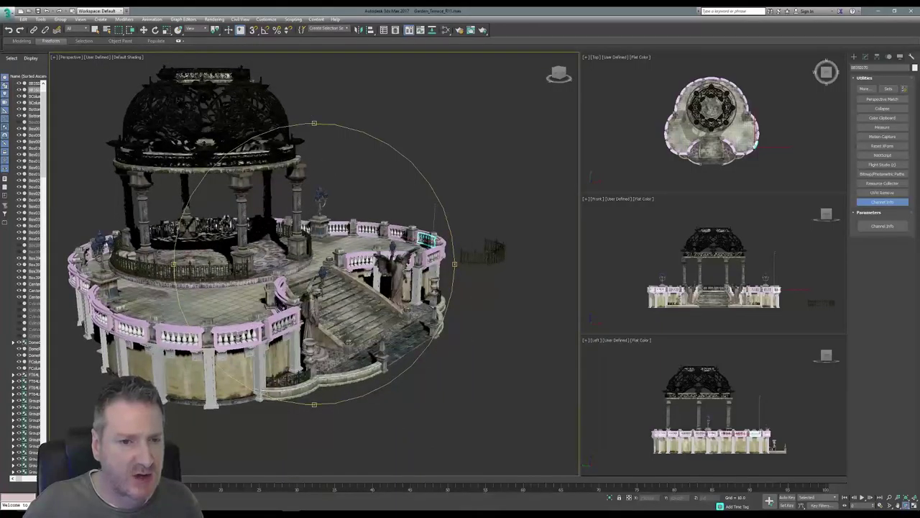
pyautogui.scroll(4, 240, 339)
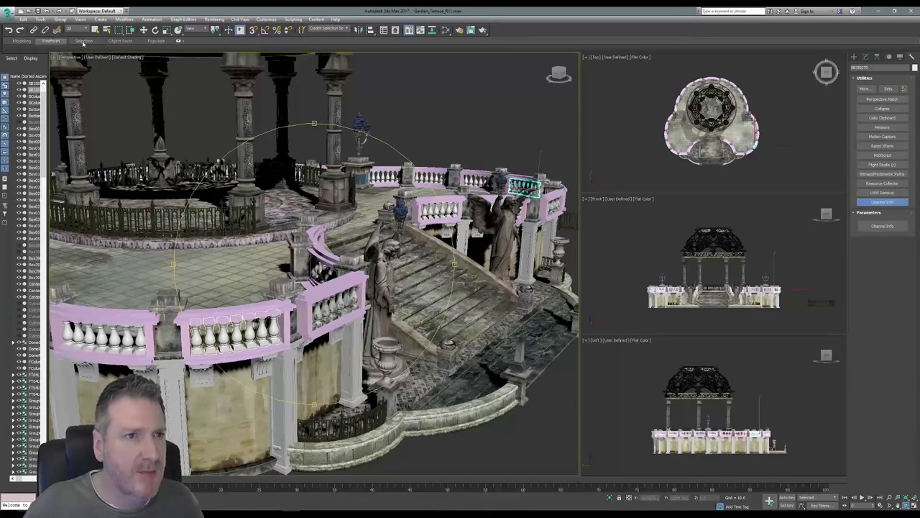
# Step: Isolate the untextured baluster group in the curved railing section next to the stair-side panel, and ungroup it
pyautogui.click(94, 30)
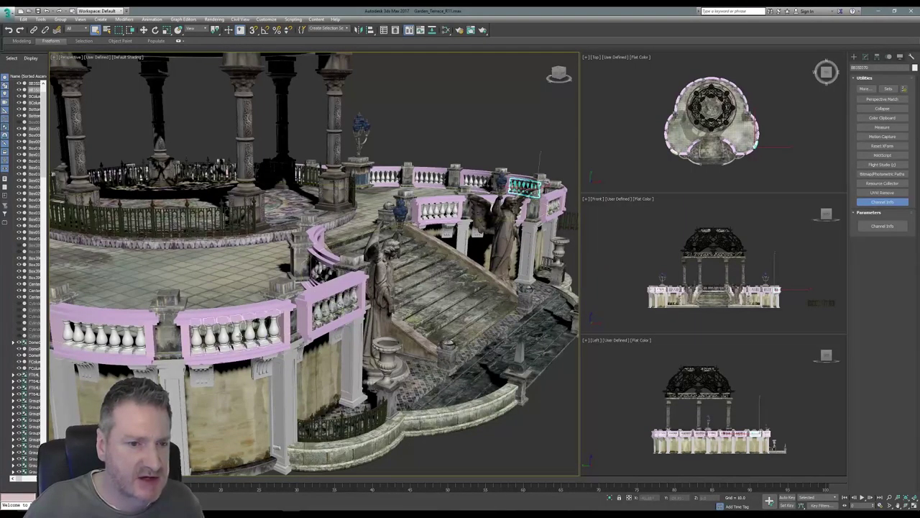
pyautogui.click(237, 327)
pyautogui.click(41, 19)
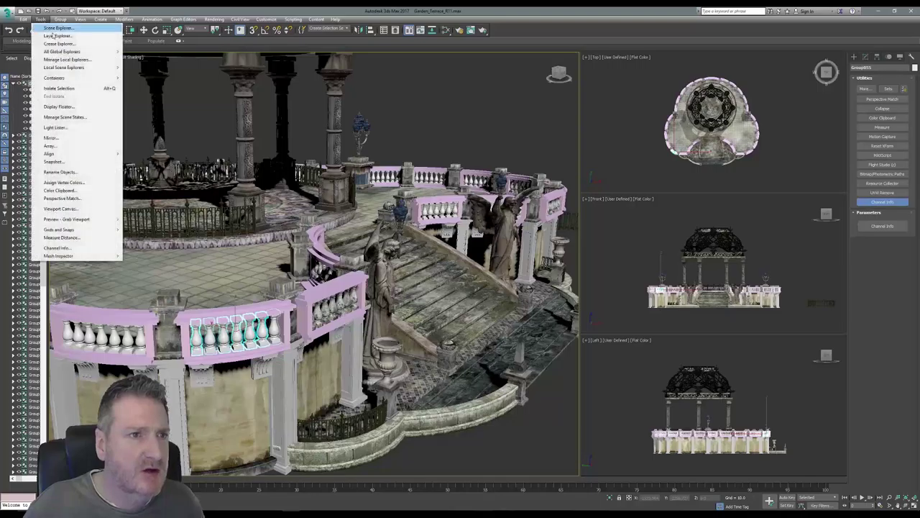
pyautogui.click(72, 88)
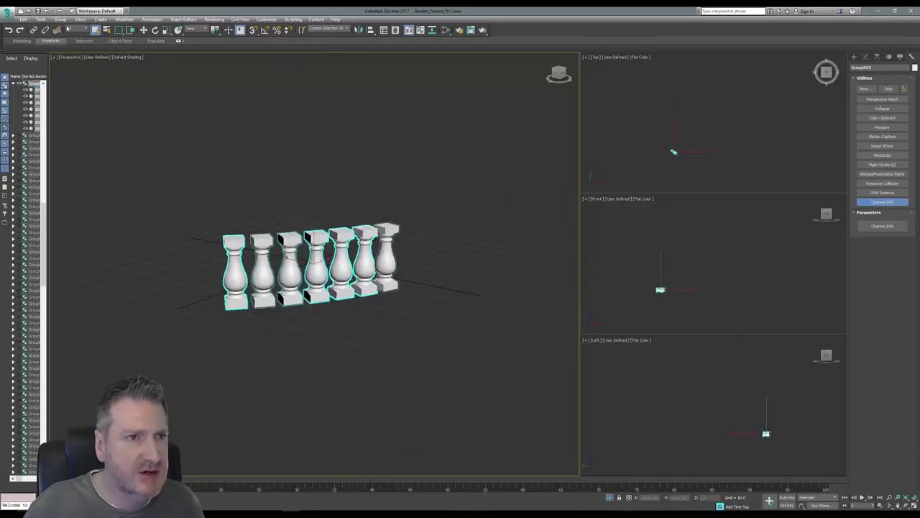
pyautogui.click(60, 19)
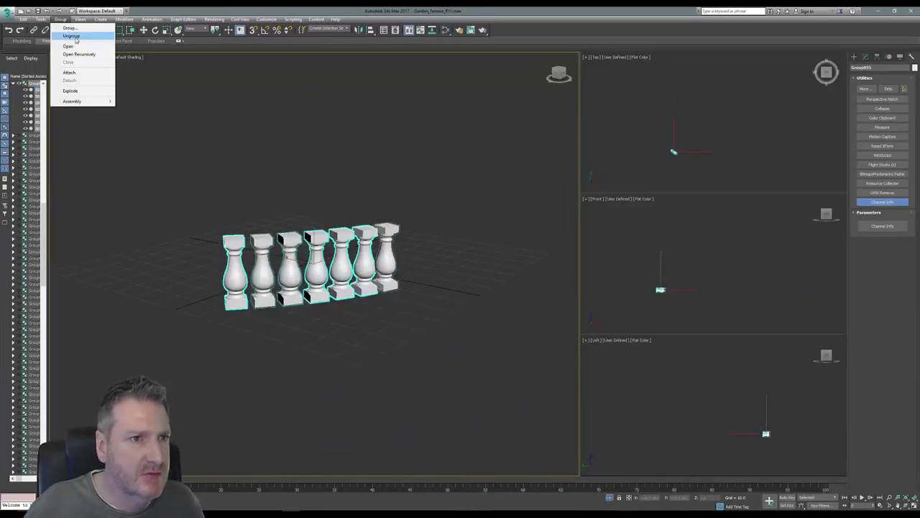
pyautogui.click(72, 35)
pyautogui.click(387, 208)
# Step: Attach the other six isolated balusters to the first one so that all seven form a single Editable Poly
pyautogui.click(237, 261)
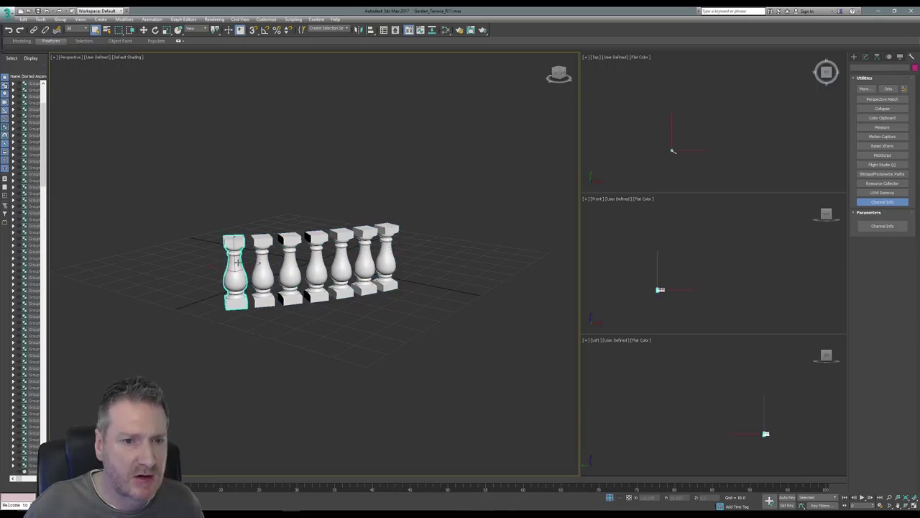
pyautogui.click(867, 59)
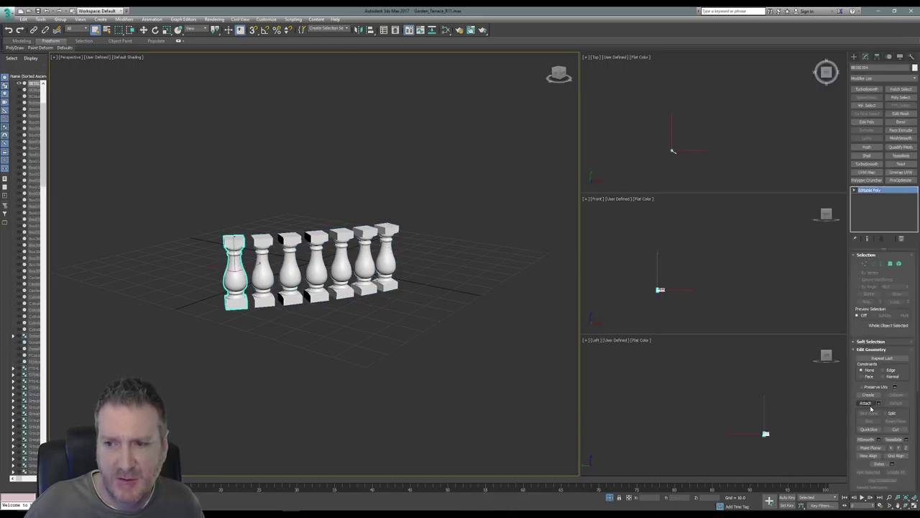
pyautogui.click(869, 405)
pyautogui.click(271, 274)
pyautogui.click(287, 278)
pyautogui.click(320, 269)
pyautogui.click(344, 264)
pyautogui.click(365, 264)
pyautogui.click(386, 261)
pyautogui.click(866, 403)
pyautogui.press('w')
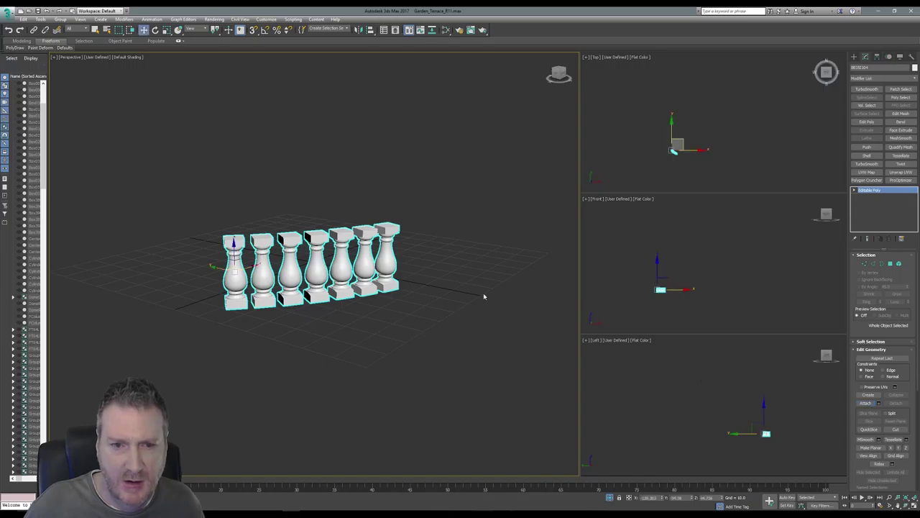
# Step: End the isolation to bring back the full terrace, and save the scene
pyautogui.click(41, 18)
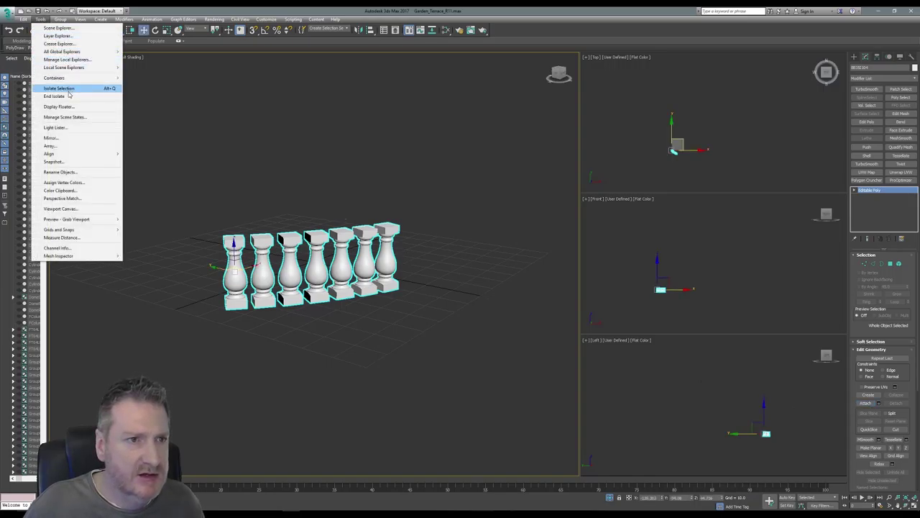
pyautogui.click(67, 96)
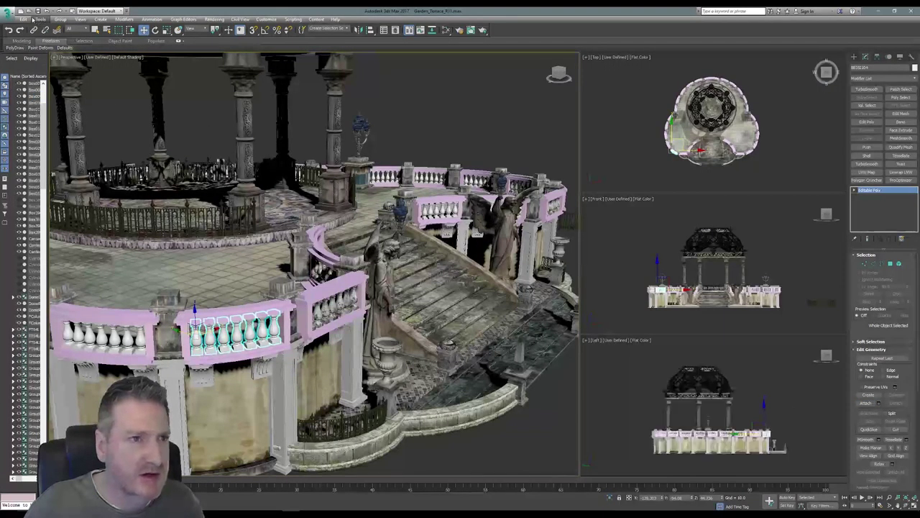
pyautogui.click(7, 11)
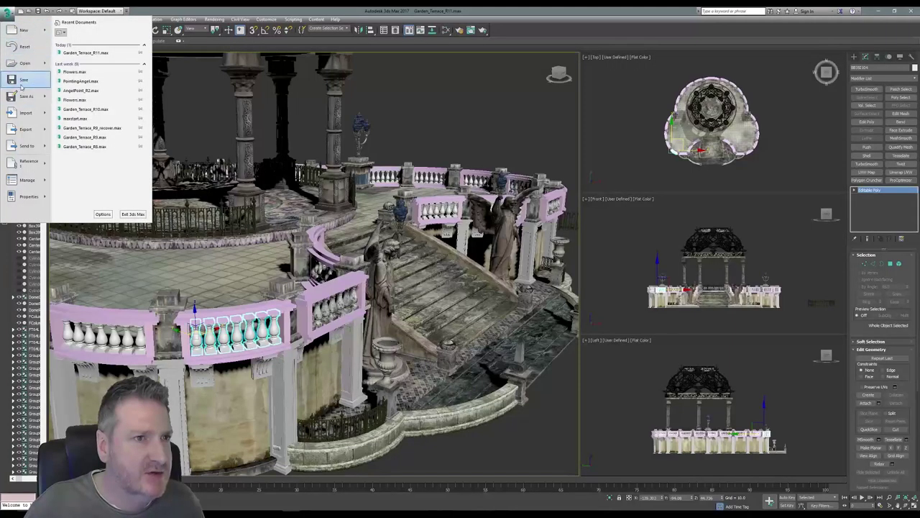
pyautogui.click(22, 81)
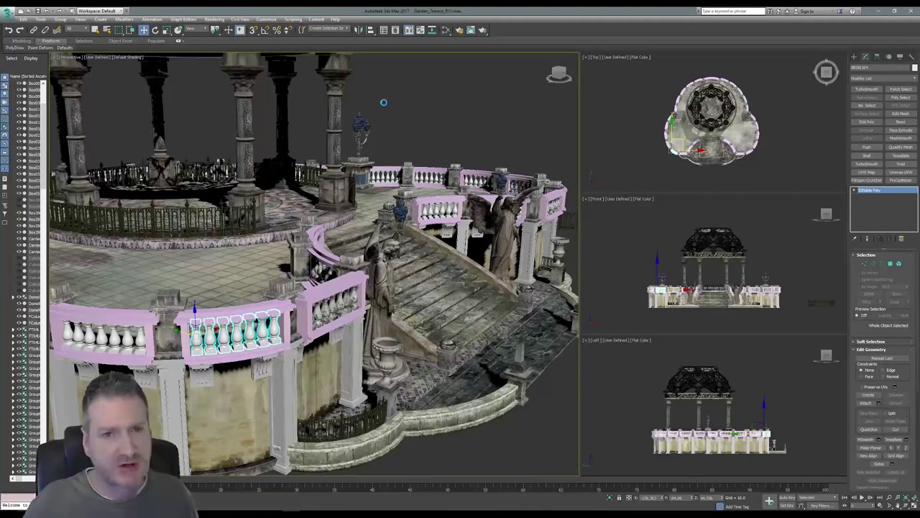
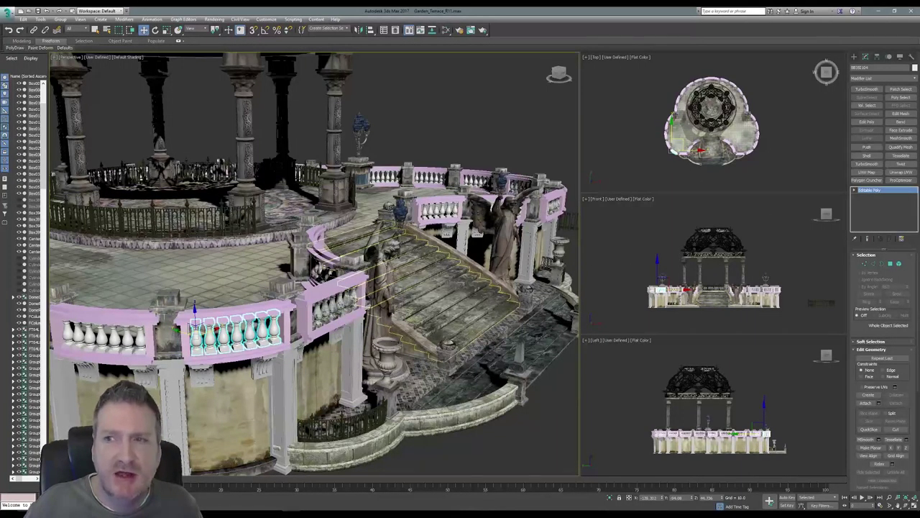
# Step: Use the Channel Info utility to copy map channel 1 from the already textured balusters beside the stairs
pyautogui.click(911, 56)
pyautogui.click(883, 202)
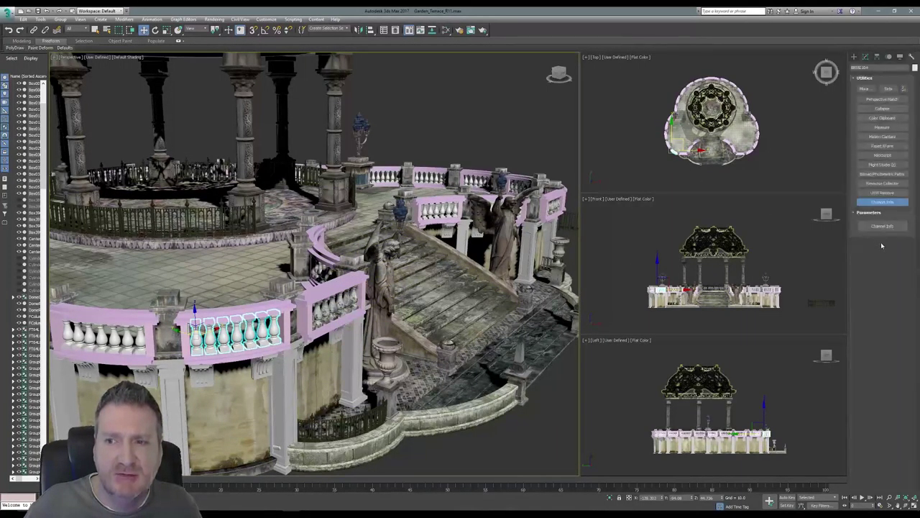
pyautogui.click(882, 226)
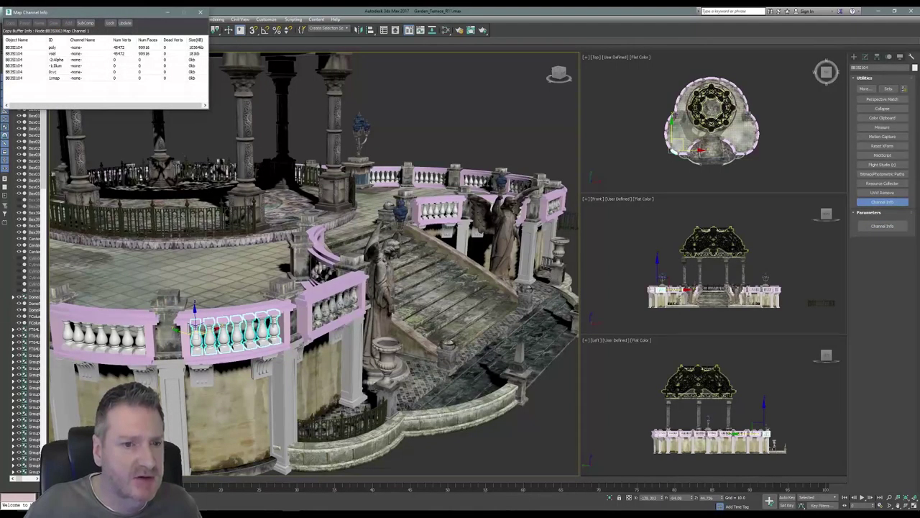
pyautogui.click(325, 315)
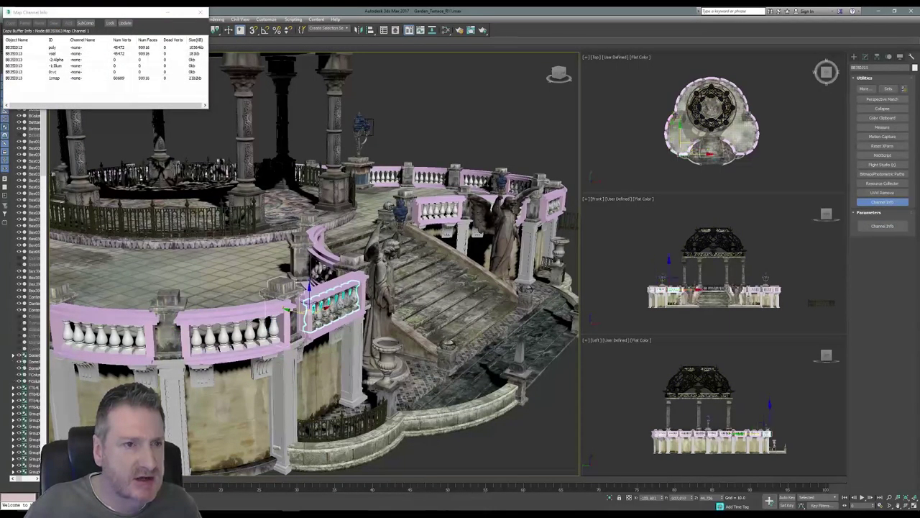
pyautogui.click(52, 80)
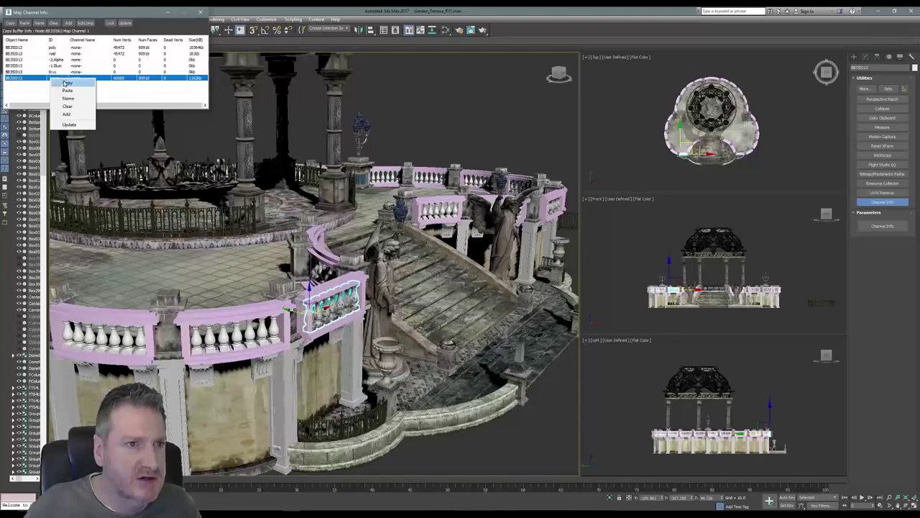
# Step: Paste the copied UVs into map channel 1 of the newly attached balusters and close the Map Channel Info window
pyautogui.click(241, 351)
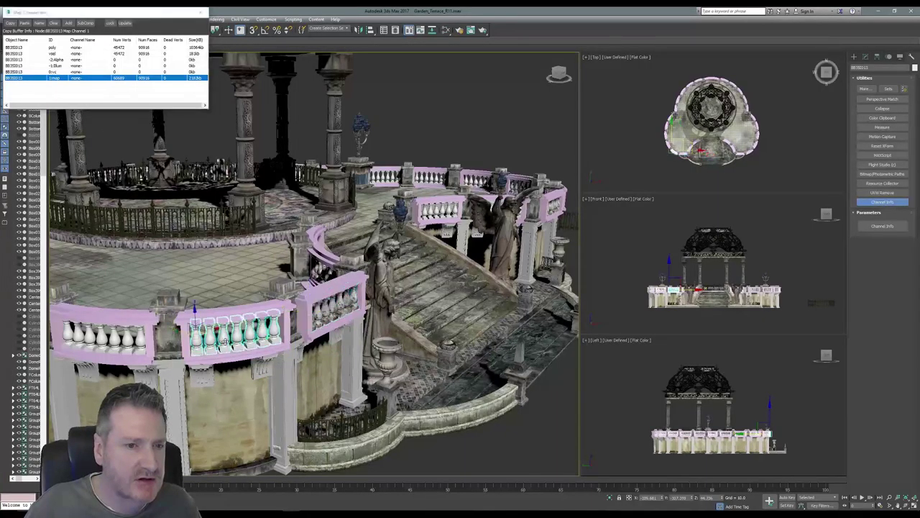
pyautogui.rightClick(56, 80)
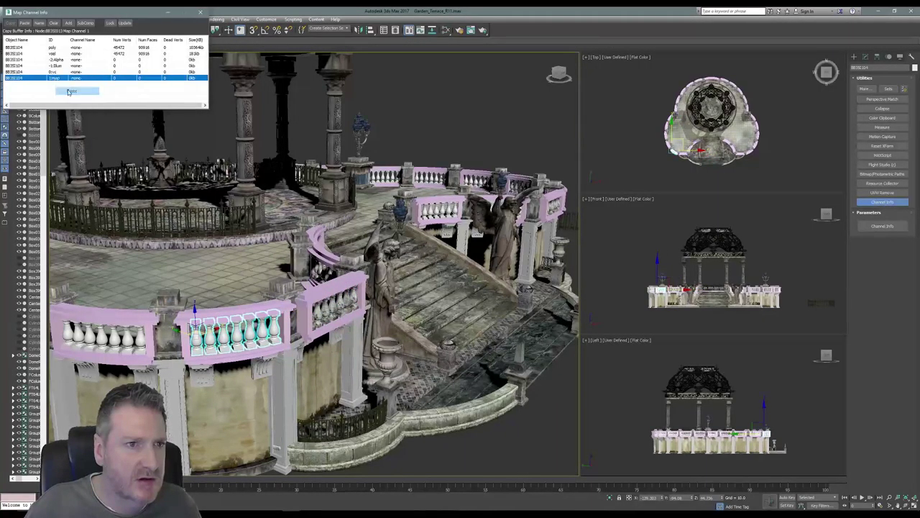
pyautogui.click(72, 91)
pyautogui.click(87, 37)
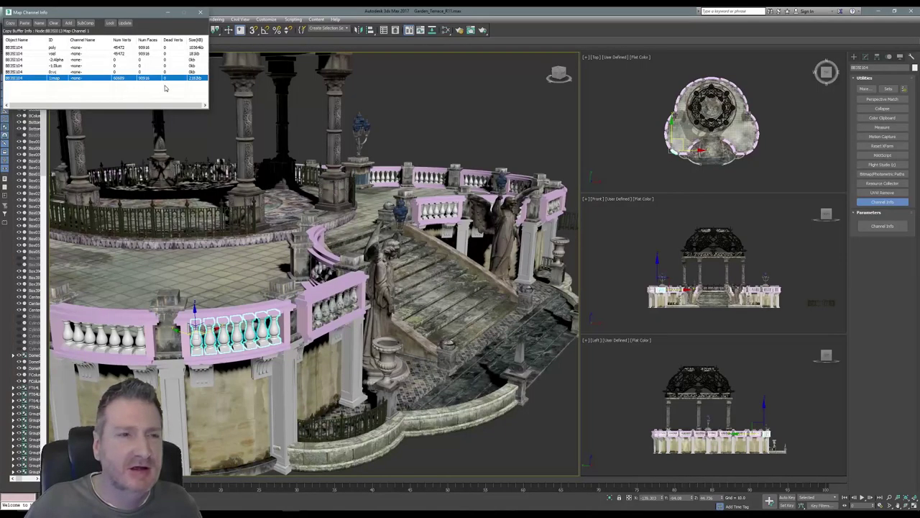
pyautogui.click(202, 12)
# Step: Assign the Standard material with the SmallBanisterColumns_Painted_R4.tga diffuse map to the selected balusters
pyautogui.click(446, 30)
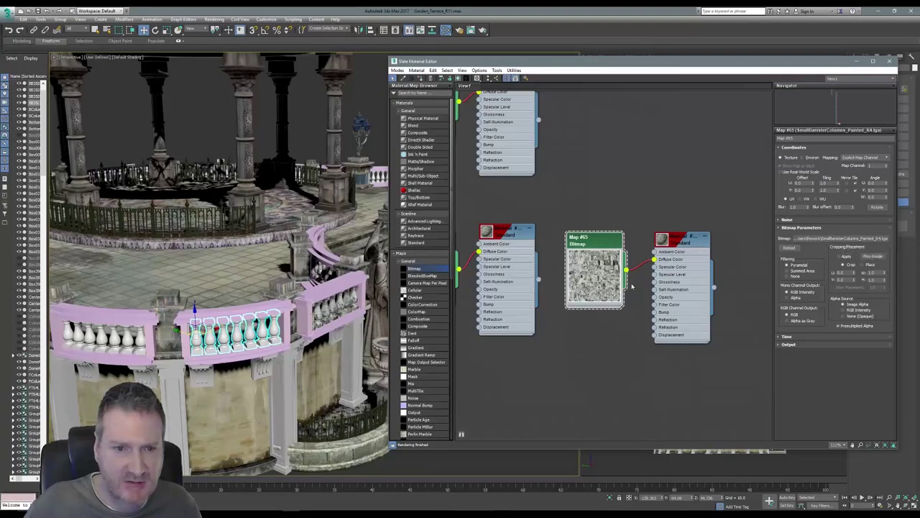
pyautogui.rightClick(682, 241)
pyautogui.click(701, 249)
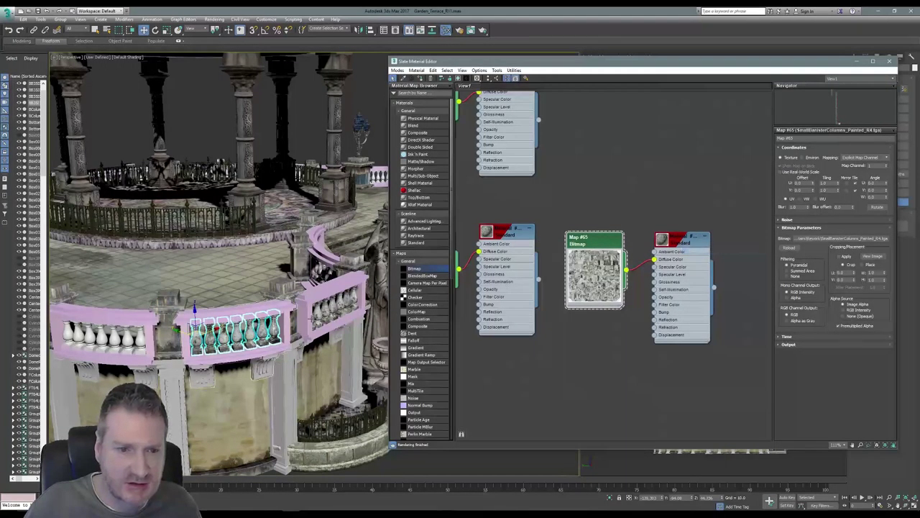
# Step: Close the Slate Material Editor and maximize the perspective view of the terrace
pyautogui.click(889, 61)
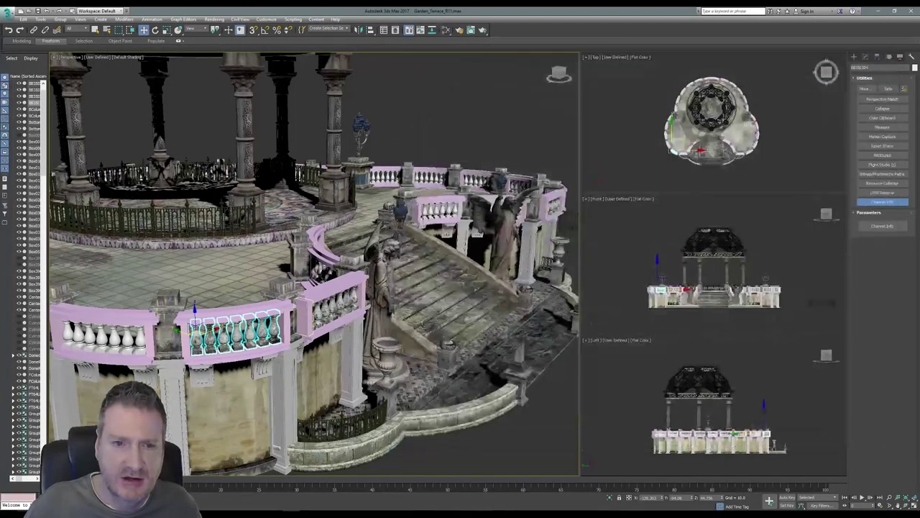
pyautogui.moveTo(375, 291); pyautogui.dragTo(475, 368, button='middle')
pyautogui.click(906, 507)
pyautogui.click(914, 505)
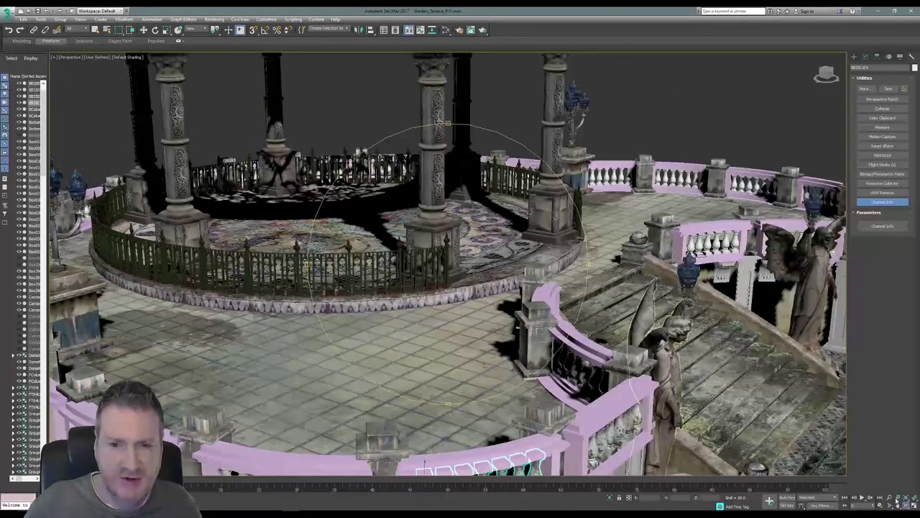
# Step: Examine the railings around the whole terrace, comparing the textured balusters with the plain white sections still untextured
pyautogui.moveTo(434, 265); pyautogui.dragTo(373, 345)
pyautogui.scroll(-8, 354, 289)
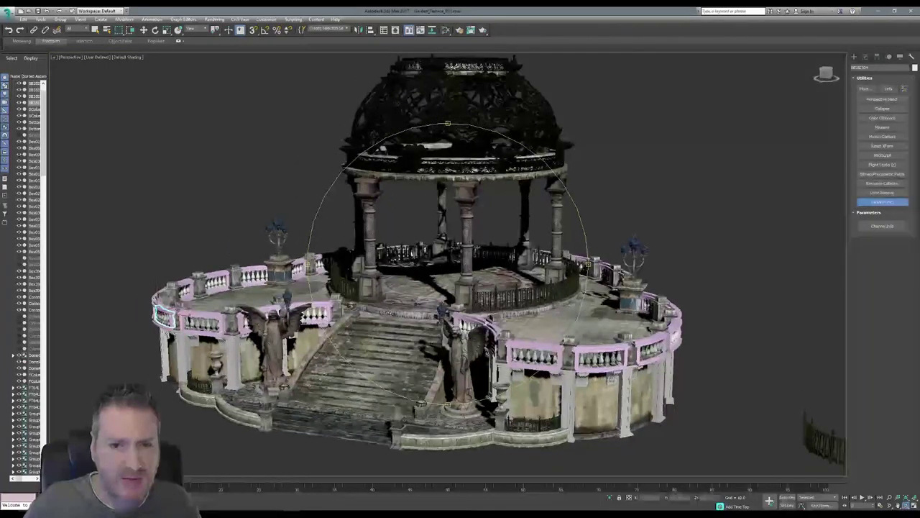
pyautogui.scroll(6, 374, 352)
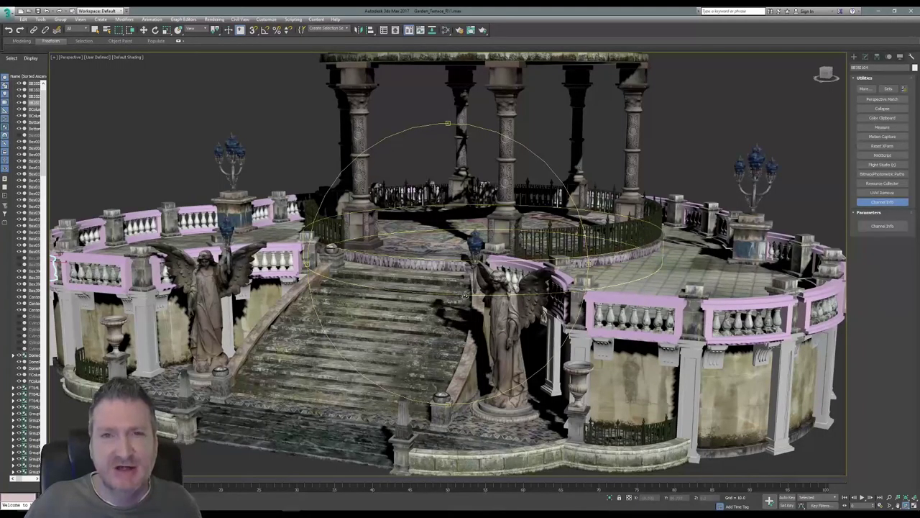
pyautogui.click(408, 295)
pyautogui.moveTo(409, 295); pyautogui.dragTo(492, 286, button='middle')
pyautogui.keyDown('alt'); pyautogui.moveTo(779, 314); pyautogui.dragTo(730, 305, button='middle'); pyautogui.keyUp('alt')
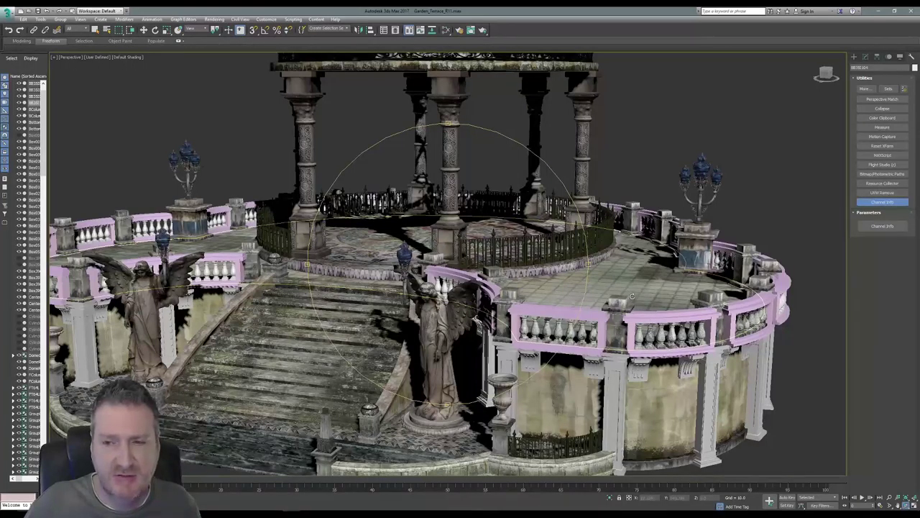
pyautogui.keyDown('alt'); pyautogui.moveTo(436, 293); pyautogui.dragTo(507, 305, button='middle'); pyautogui.keyUp('alt')
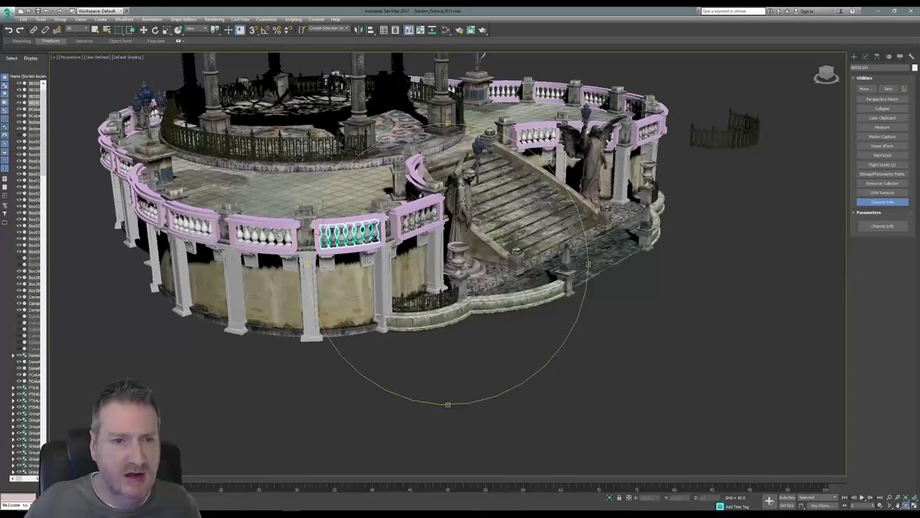
pyautogui.moveTo(279, 237); pyautogui.dragTo(339, 230, button='middle')
pyautogui.scroll(5, 392, 222)
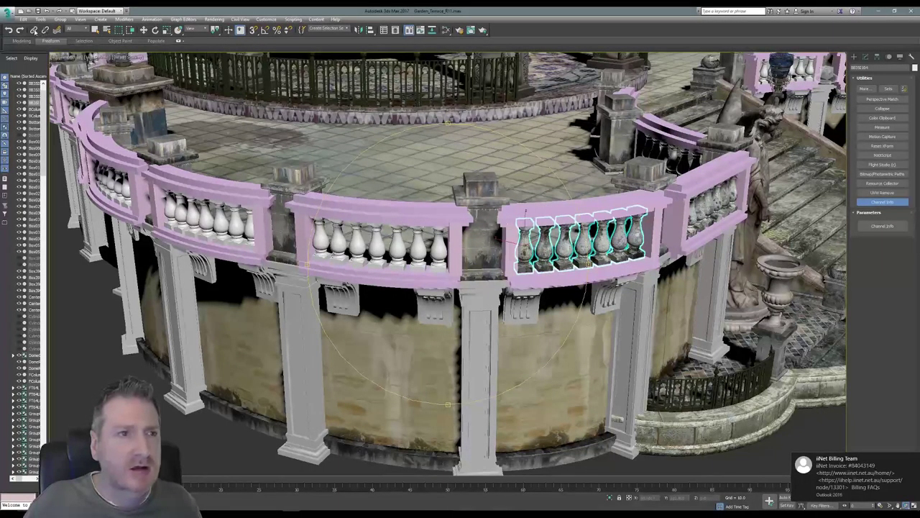
# Step: Isolate the plain white baluster group beside the newly textured section and ungroup it into separate balusters
pyautogui.click(95, 30)
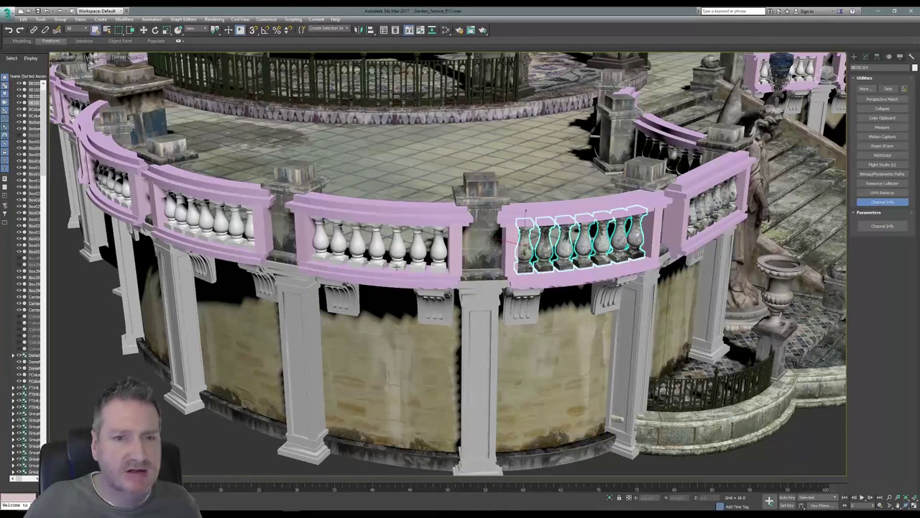
pyautogui.click(381, 244)
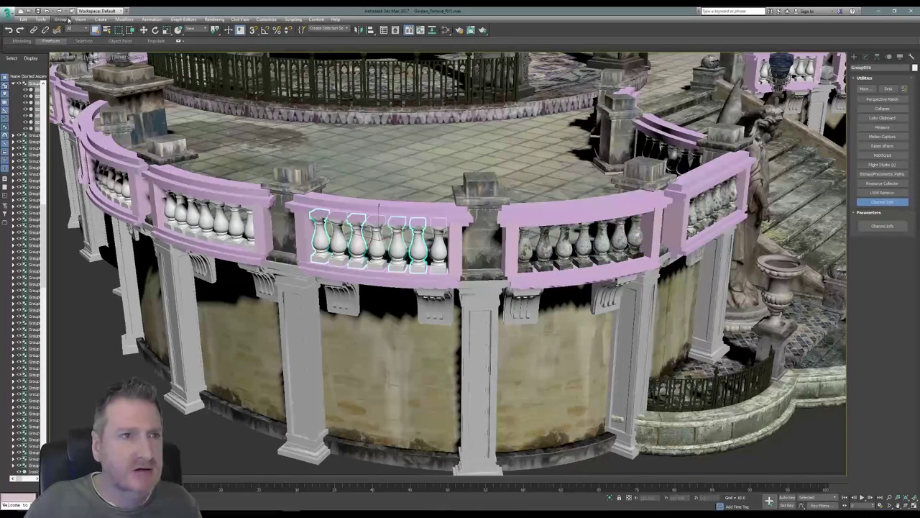
pyautogui.click(41, 19)
pyautogui.click(70, 88)
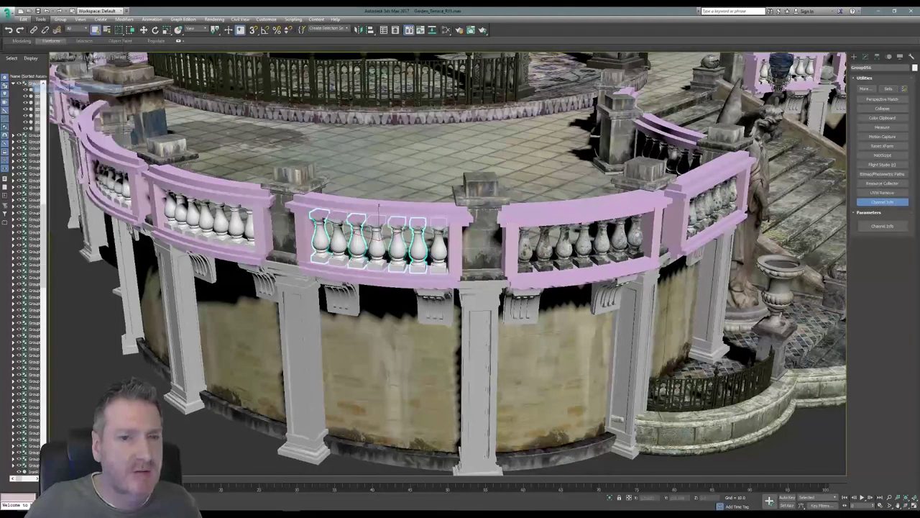
pyautogui.click(45, 20)
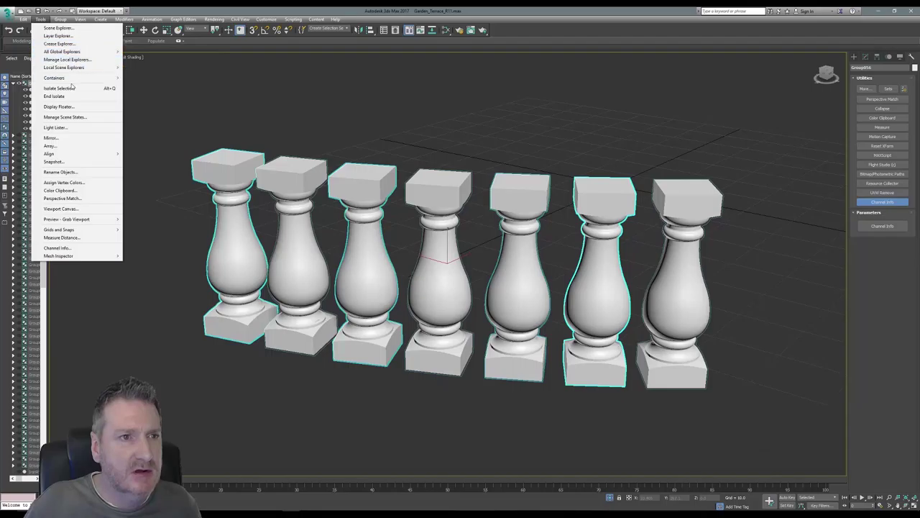
pyautogui.moveTo(62, 21)
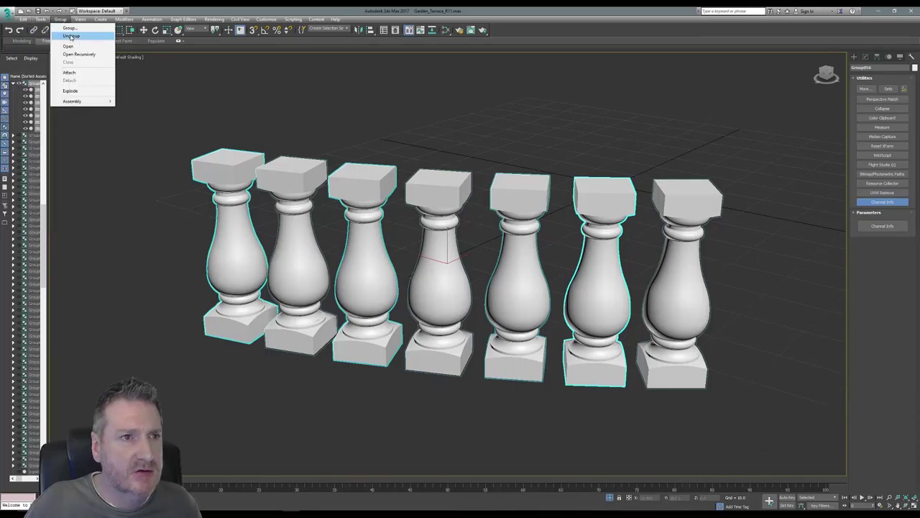
pyautogui.click(71, 36)
pyautogui.click(487, 119)
# Step: Attach the other six balusters to the first one in the row, and end the isolation to restore the full terrace
pyautogui.click(225, 172)
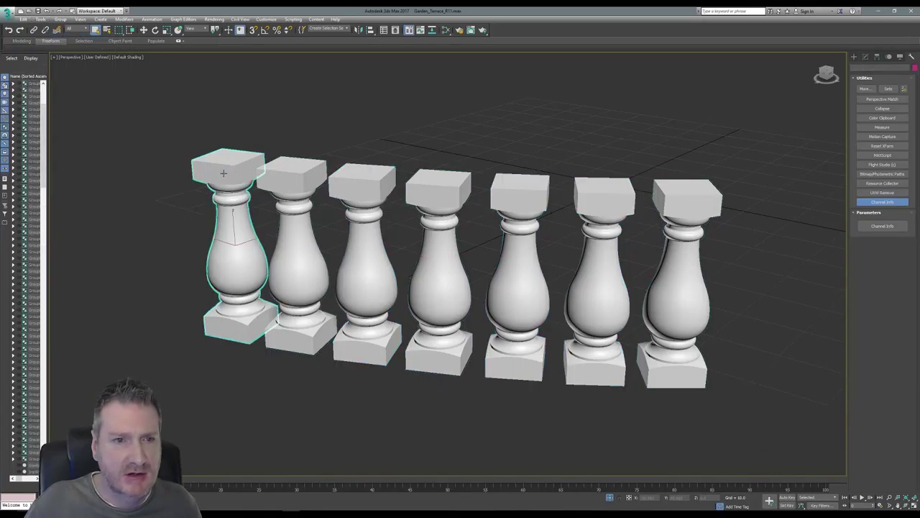
pyautogui.click(867, 57)
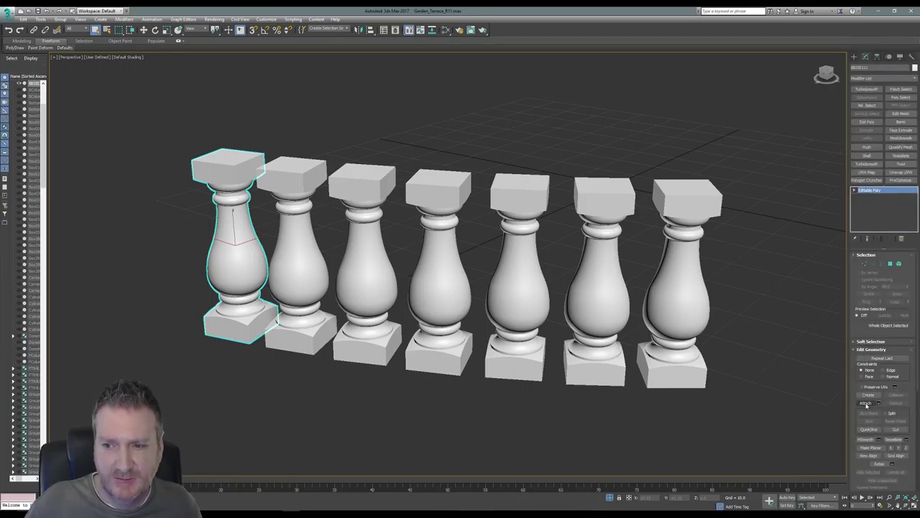
pyautogui.click(866, 404)
pyautogui.click(305, 264)
pyautogui.click(371, 265)
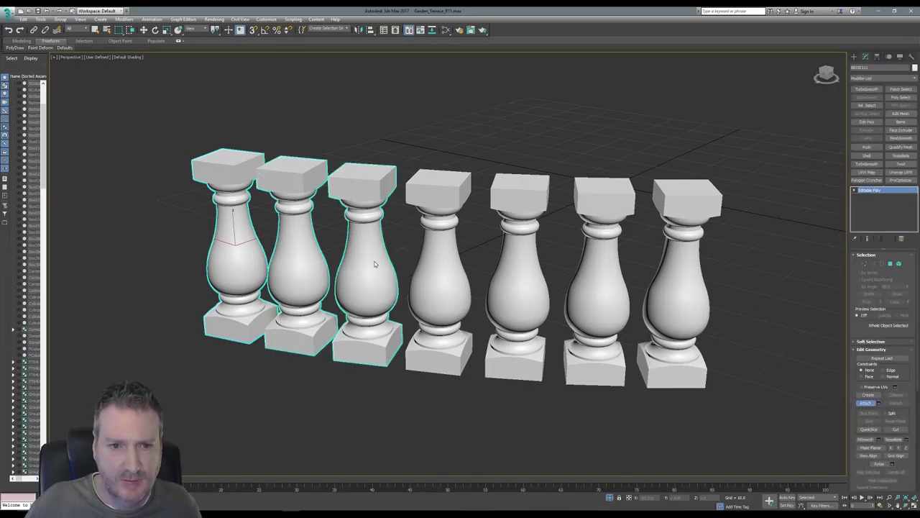
pyautogui.click(454, 272)
pyautogui.click(531, 299)
pyautogui.click(603, 296)
pyautogui.click(664, 296)
pyautogui.press('w')
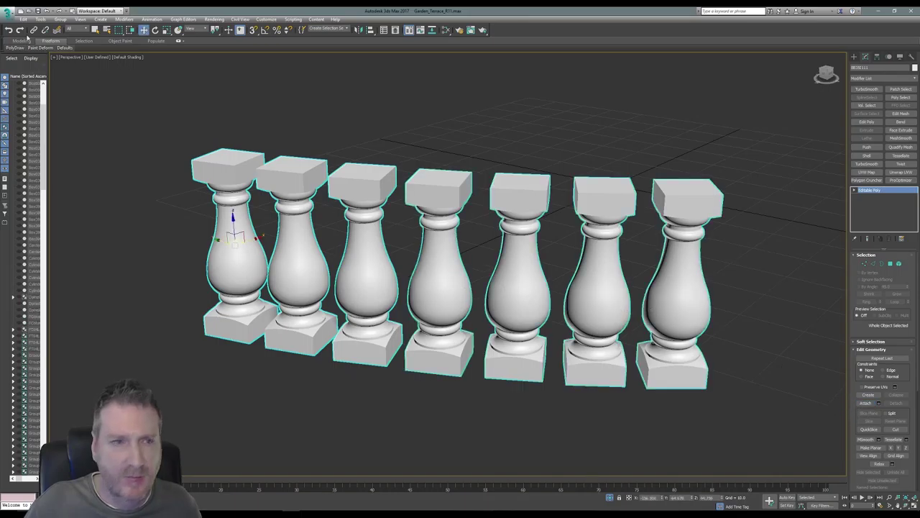
pyautogui.click(41, 19)
pyautogui.click(61, 87)
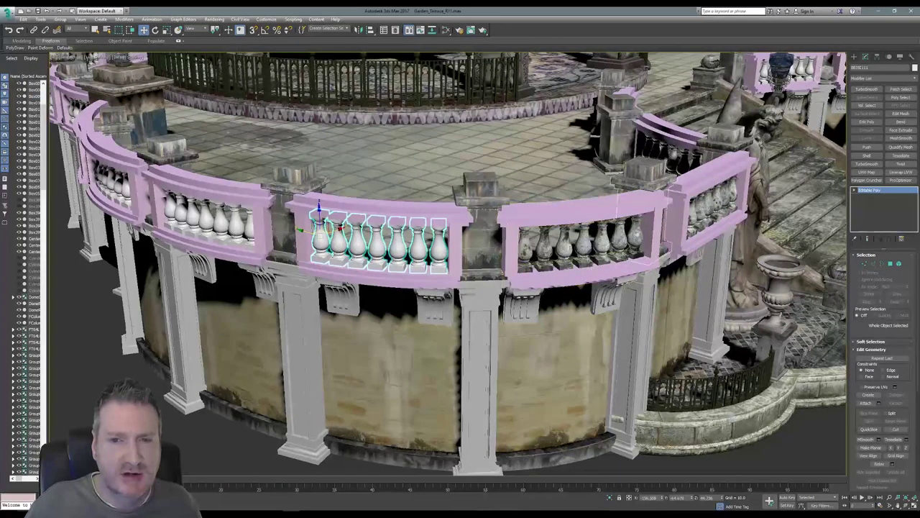
# Step: Use the Channel Info utility to copy map channel 1 from the textured balusters in the adjacent railing section
pyautogui.click(912, 57)
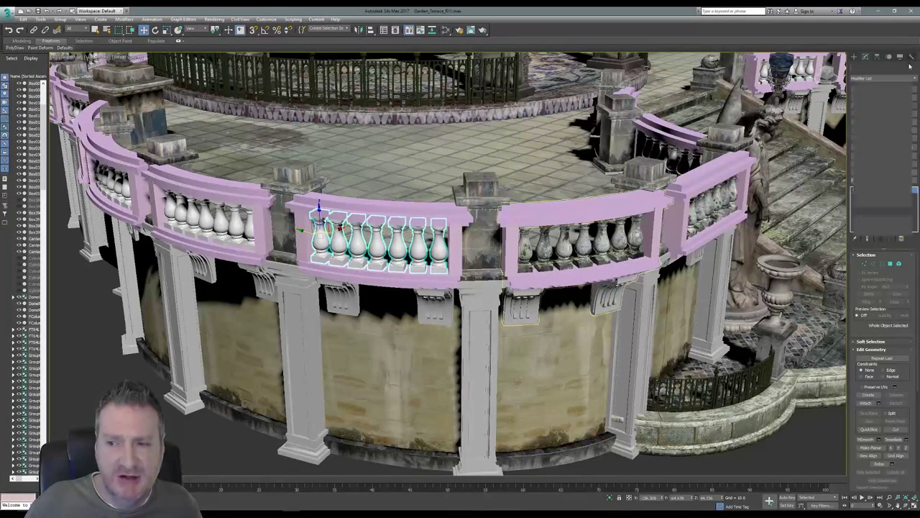
pyautogui.click(883, 202)
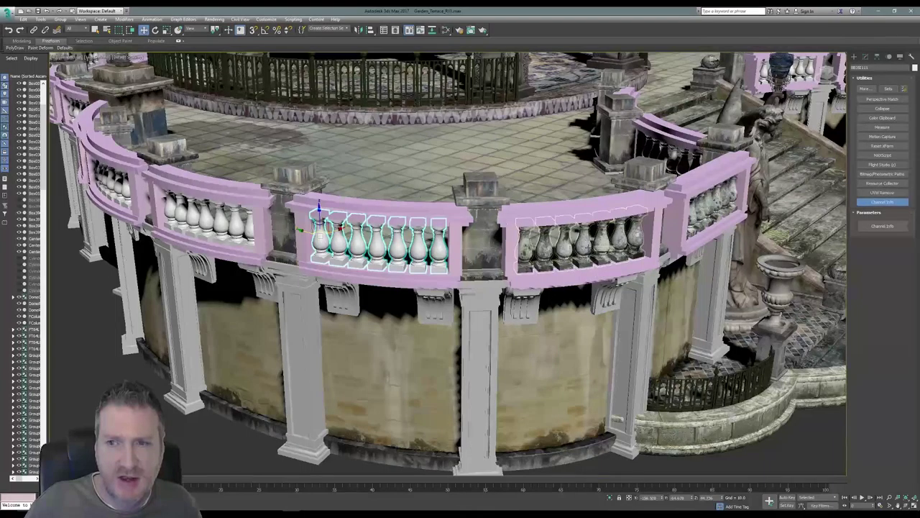
pyautogui.click(604, 249)
pyautogui.click(882, 226)
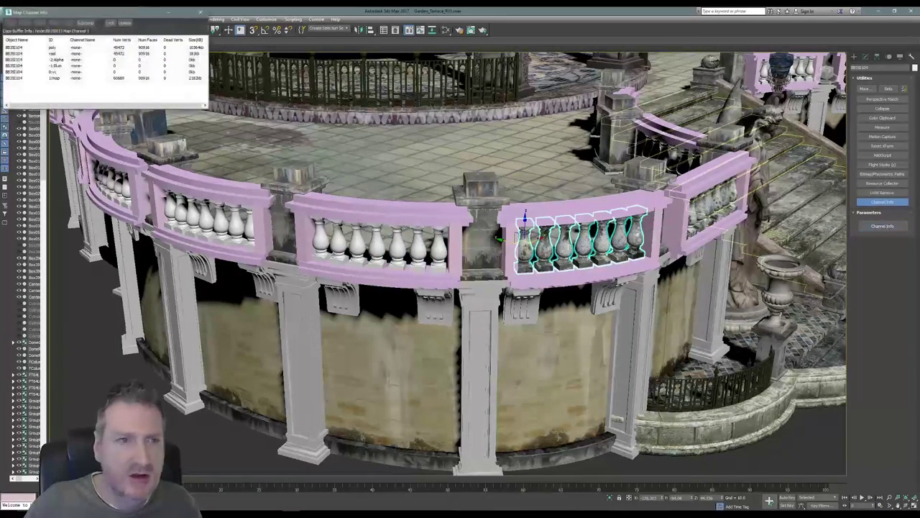
pyautogui.click(61, 79)
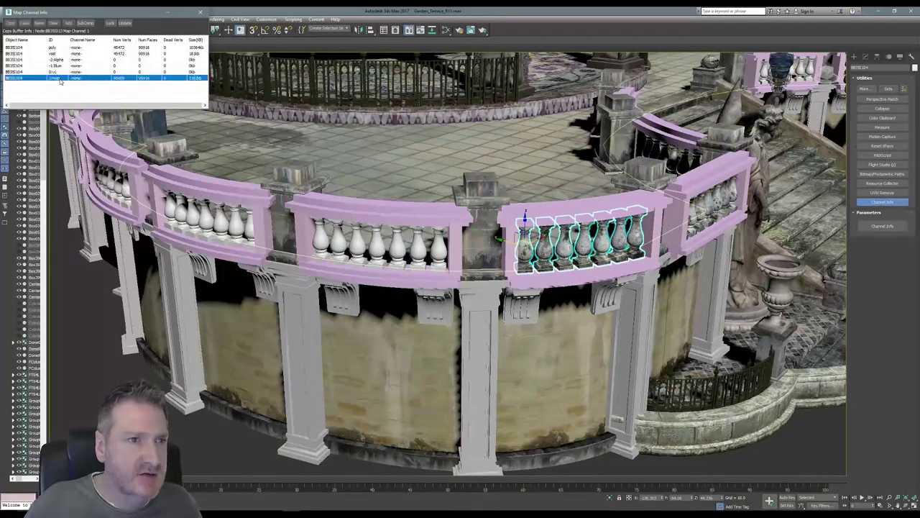
pyautogui.rightClick(61, 80)
pyautogui.click(75, 84)
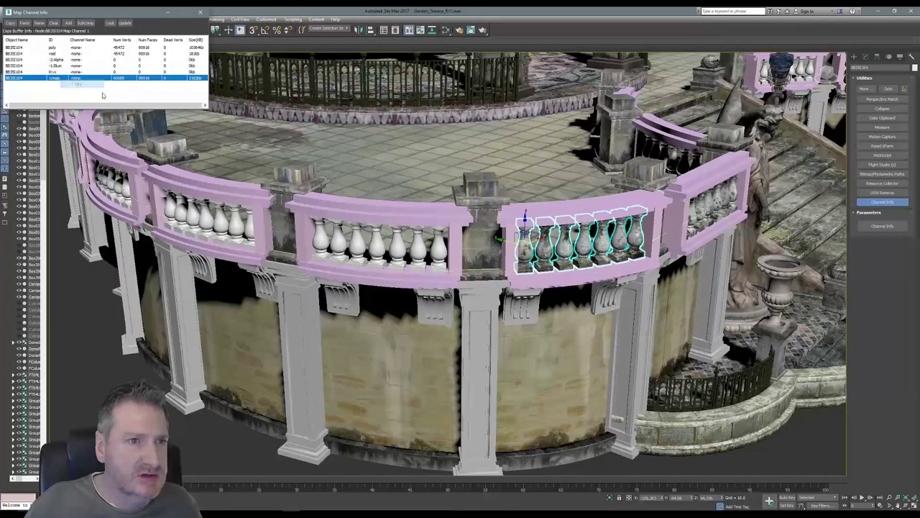
# Step: Paste the copied UVs into map channel 1 of the attached white balusters and close the Map Channel Info window
pyautogui.click(376, 246)
pyautogui.click(63, 82)
pyautogui.rightClick(62, 81)
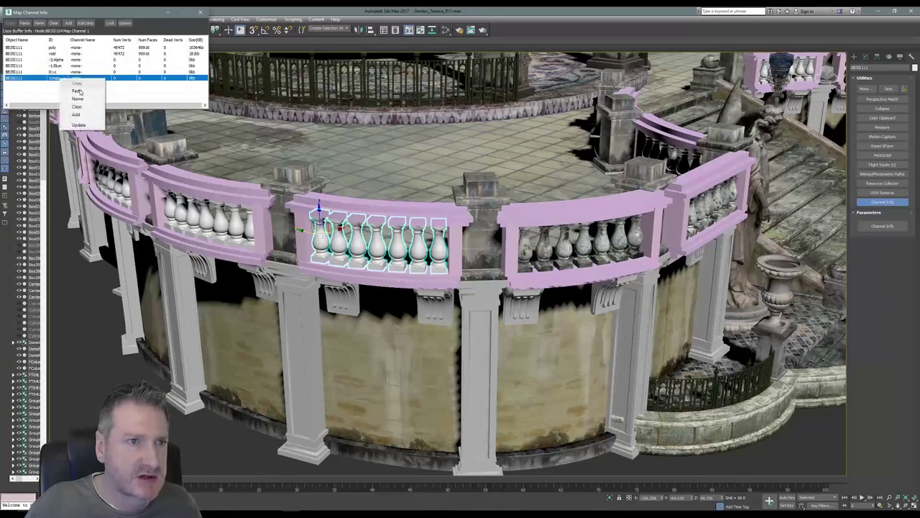
pyautogui.click(78, 91)
pyautogui.click(87, 36)
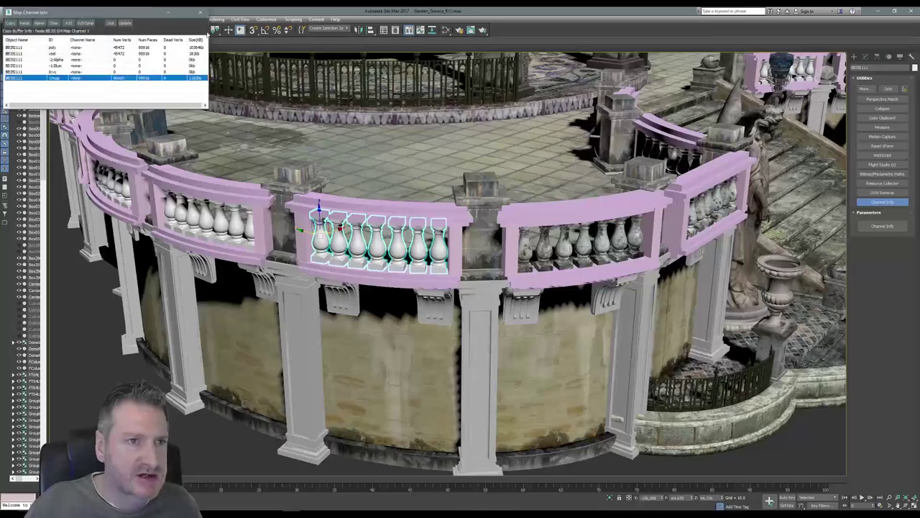
pyautogui.click(204, 13)
# Step: Assign the Standard material fed by the Map #64 bitmap to the selected balusters and close the material editor
pyautogui.click(446, 30)
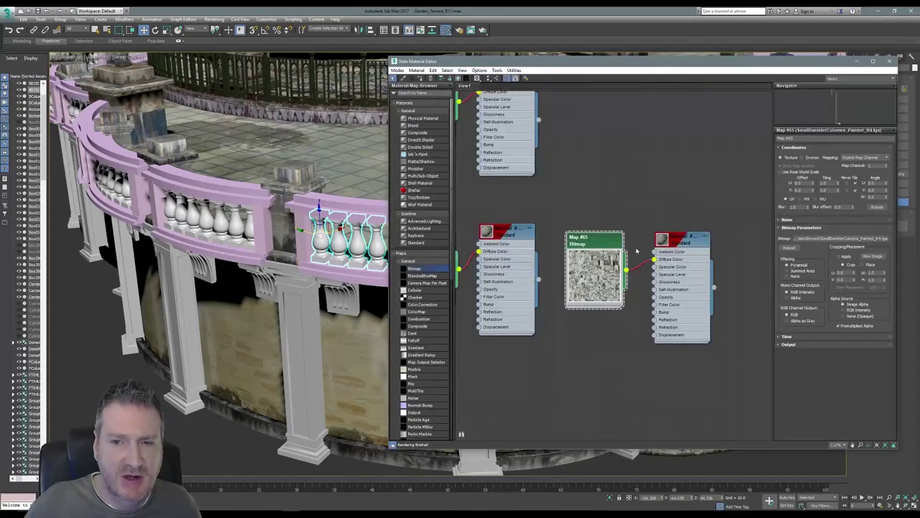
pyautogui.moveTo(605, 212); pyautogui.dragTo(732, 212, button='middle')
pyautogui.rightClick(635, 230)
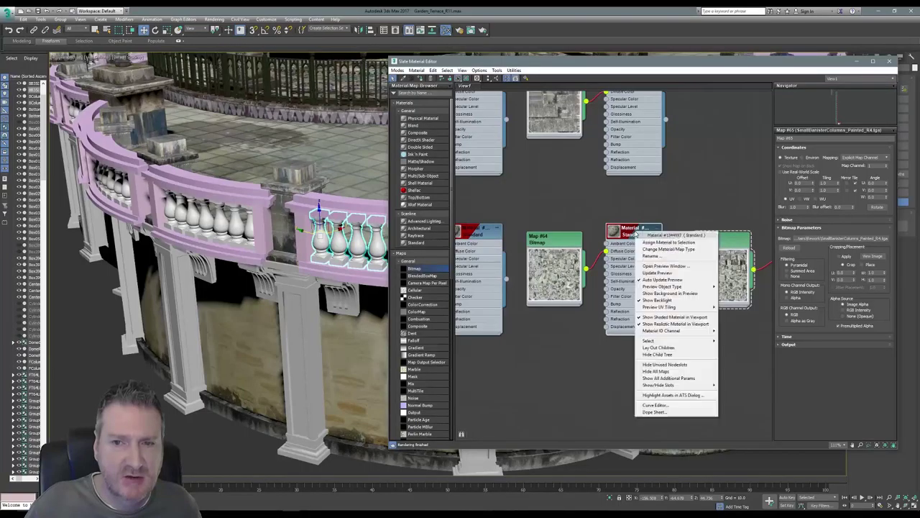
pyautogui.click(652, 246)
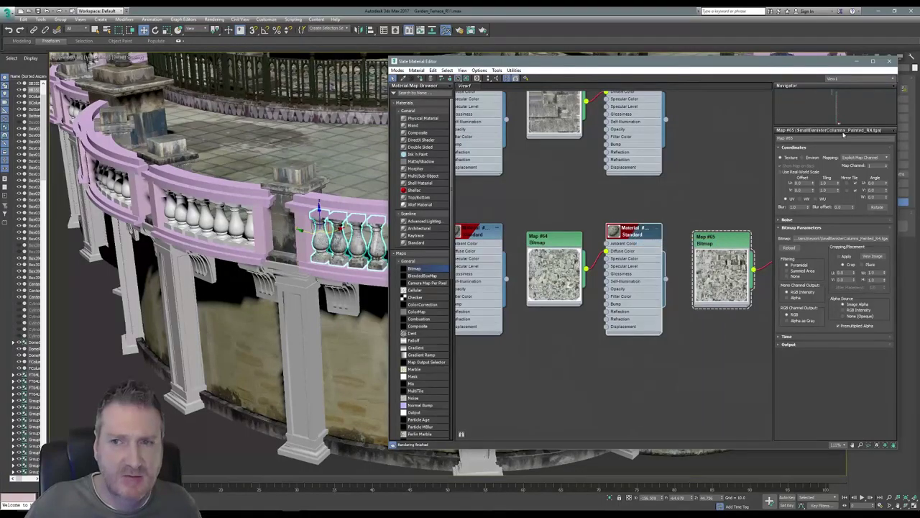
pyautogui.click(889, 60)
# Step: Check how the textured balusters look around the terrace and stairs from several angles
pyautogui.moveTo(458, 219); pyautogui.dragTo(371, 220, button='middle')
pyautogui.scroll(-3, 424, 215)
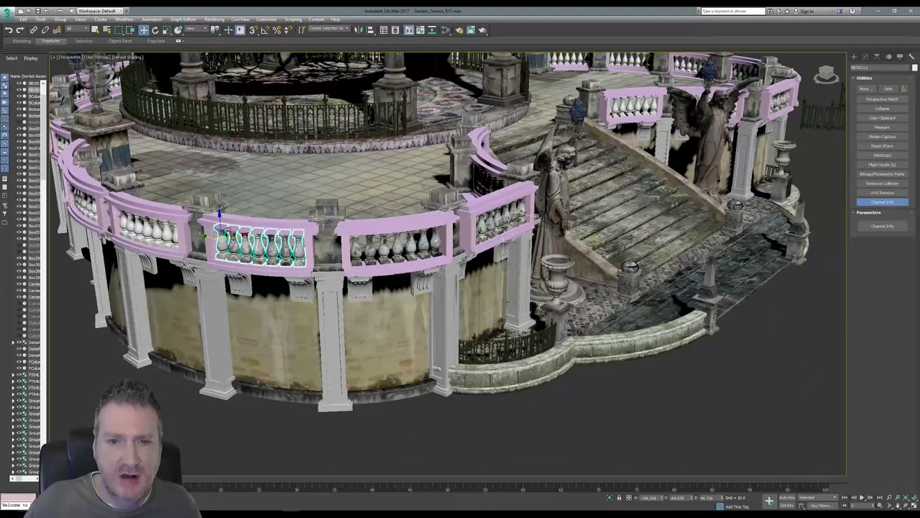
pyautogui.click(907, 505)
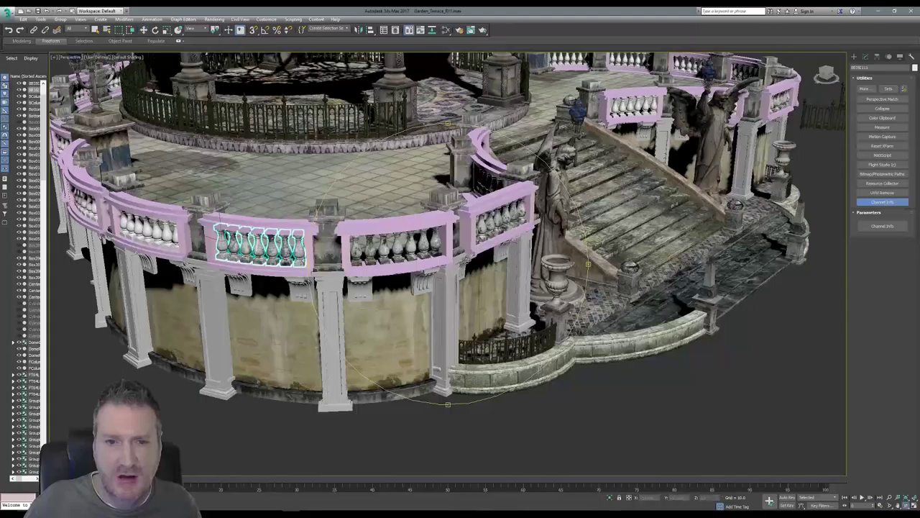
pyautogui.moveTo(469, 260); pyautogui.dragTo(454, 255)
pyautogui.scroll(-2, 460, 270)
pyautogui.keyDown('alt'); pyautogui.moveTo(449, 261); pyautogui.dragTo(302, 256, button='middle'); pyautogui.keyUp('alt')
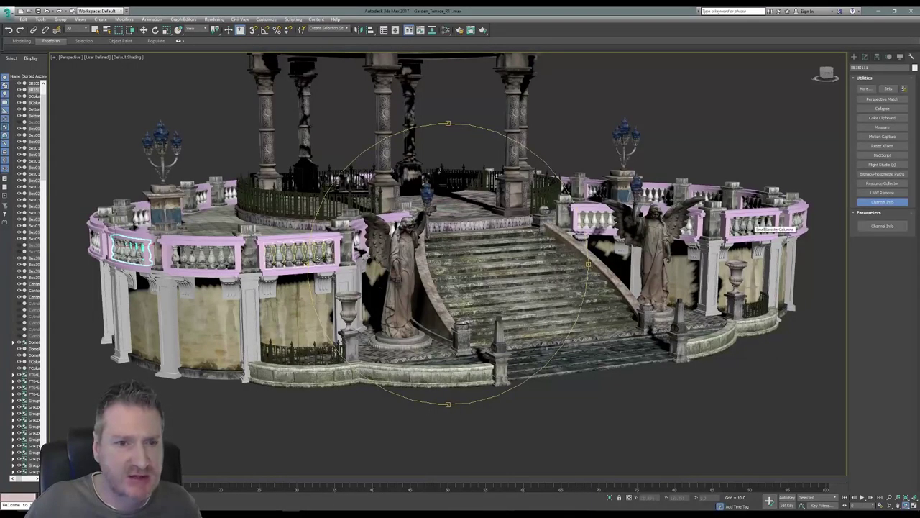
pyautogui.keyDown('alt'); pyautogui.moveTo(343, 275); pyautogui.dragTo(374, 262, button='middle'); pyautogui.keyUp('alt')
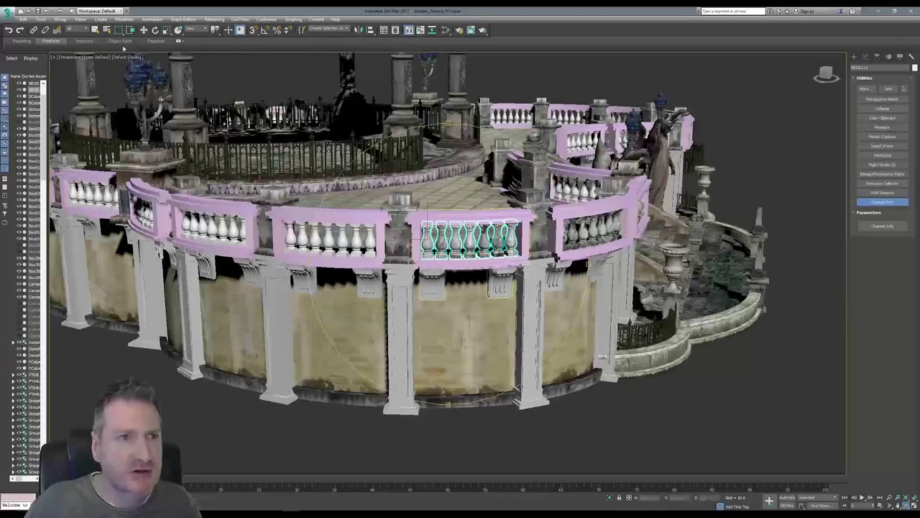
# Step: Isolate and ungroup the next untextured baluster group along the curved railing, and select the first baluster in its row
pyautogui.click(328, 234)
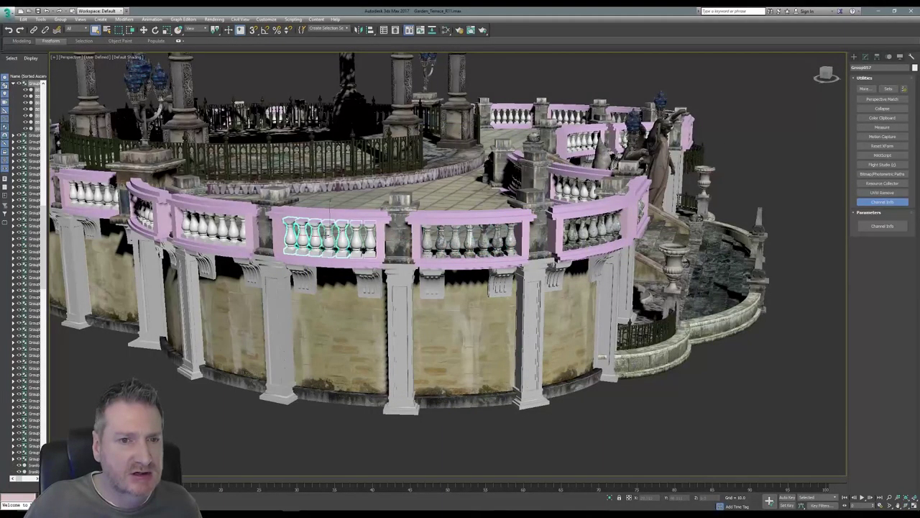
pyautogui.click(40, 19)
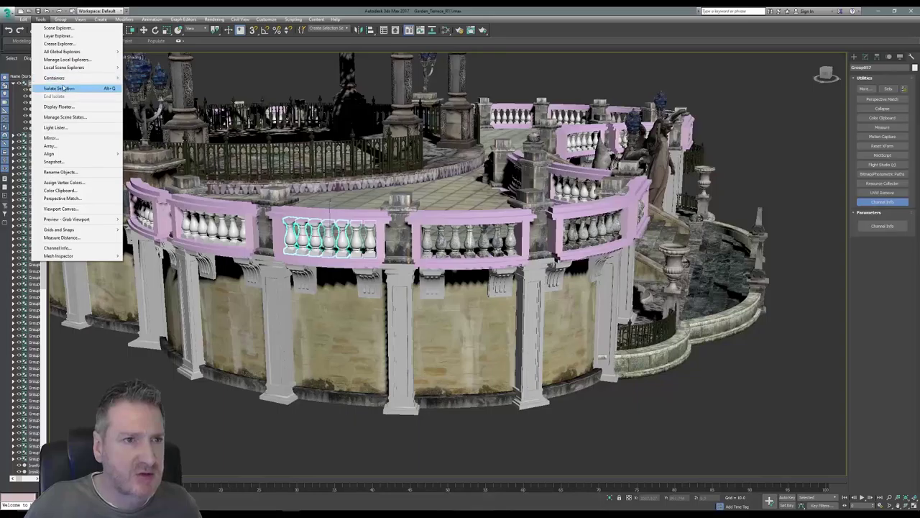
pyautogui.click(65, 88)
pyautogui.click(60, 18)
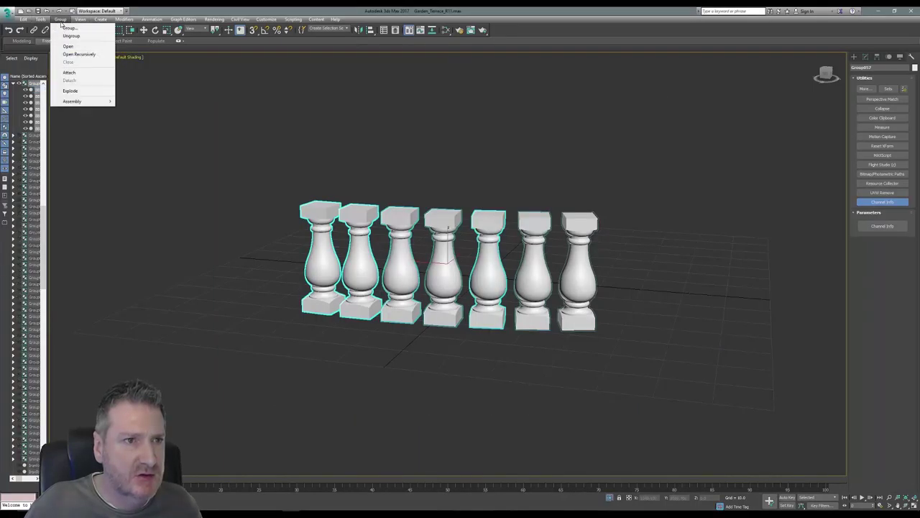
pyautogui.click(71, 36)
pyautogui.click(335, 156)
pyautogui.click(321, 259)
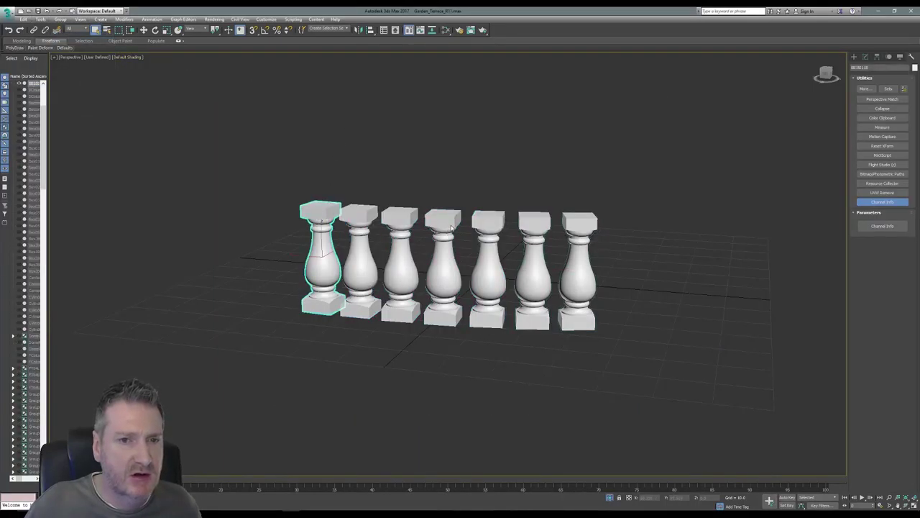
# Step: Attach the other six isolated balusters to the selected first one and end the isolation
pyautogui.click(866, 57)
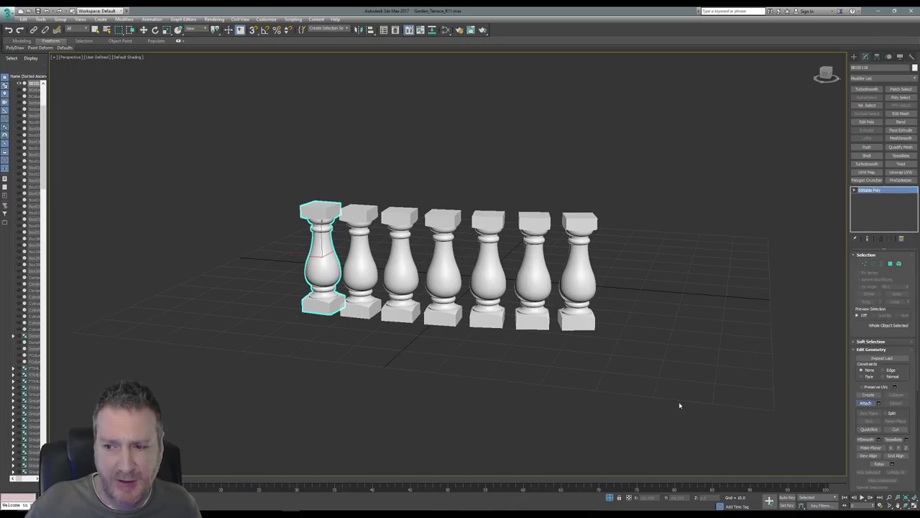
pyautogui.click(360, 263)
pyautogui.click(400, 265)
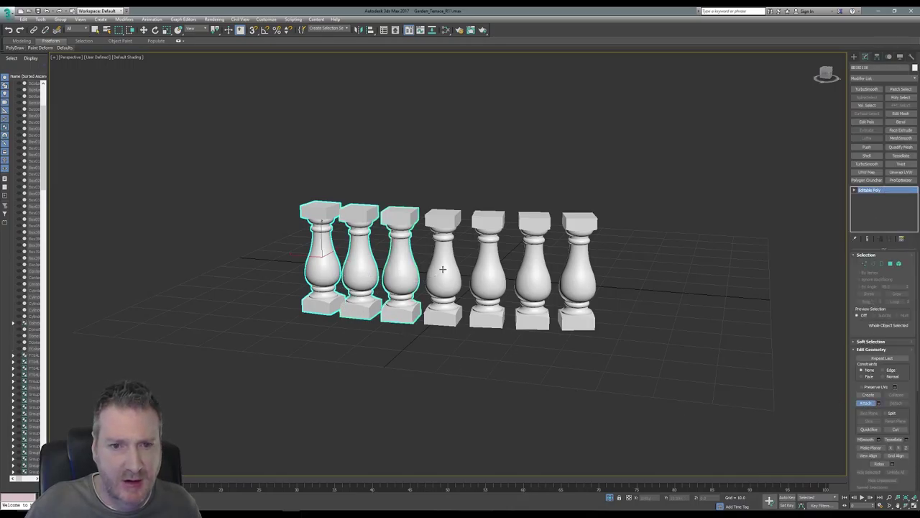
pyautogui.click(442, 269)
pyautogui.click(484, 272)
pyautogui.click(537, 277)
pyautogui.click(580, 274)
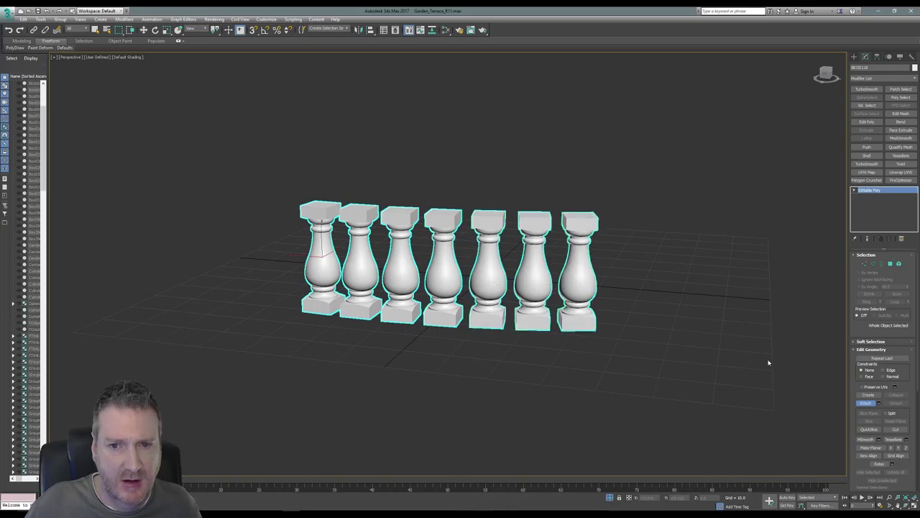
pyautogui.press('w')
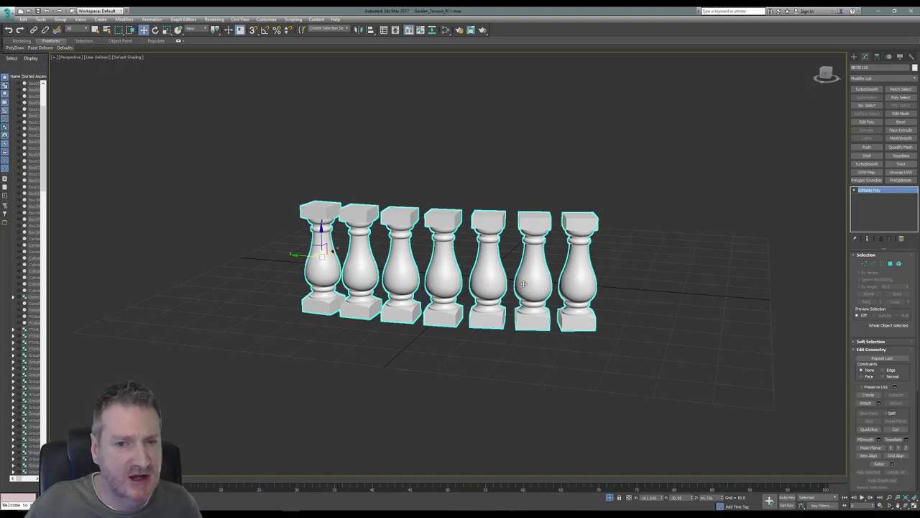
pyautogui.click(42, 20)
pyautogui.click(90, 94)
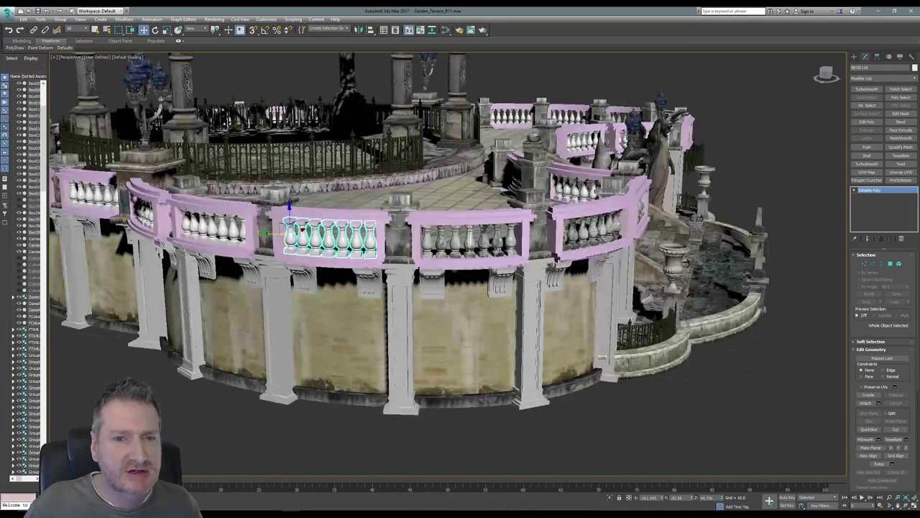
# Step: Copy the map channel 1 UVs from the adjacent textured baluster row using Map Channel Info
pyautogui.click(441, 245)
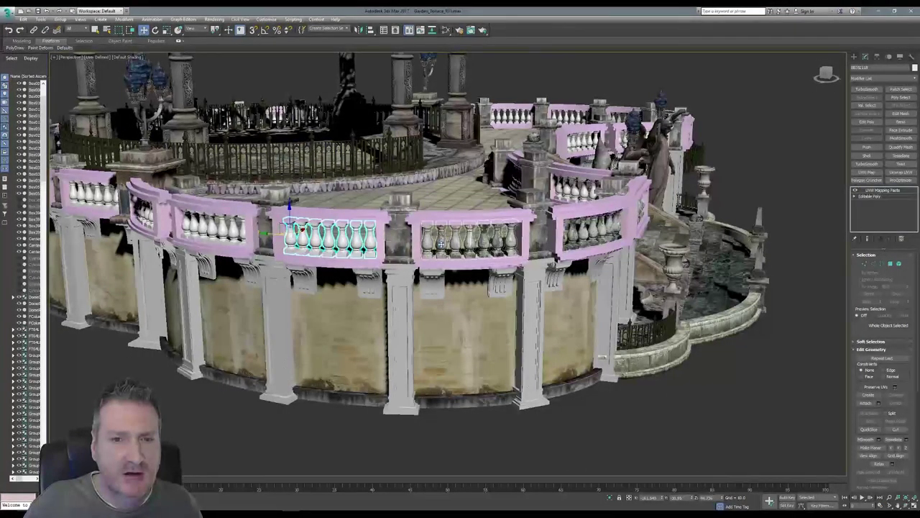
pyautogui.click(441, 243)
pyautogui.click(913, 57)
pyautogui.click(883, 202)
pyautogui.click(883, 225)
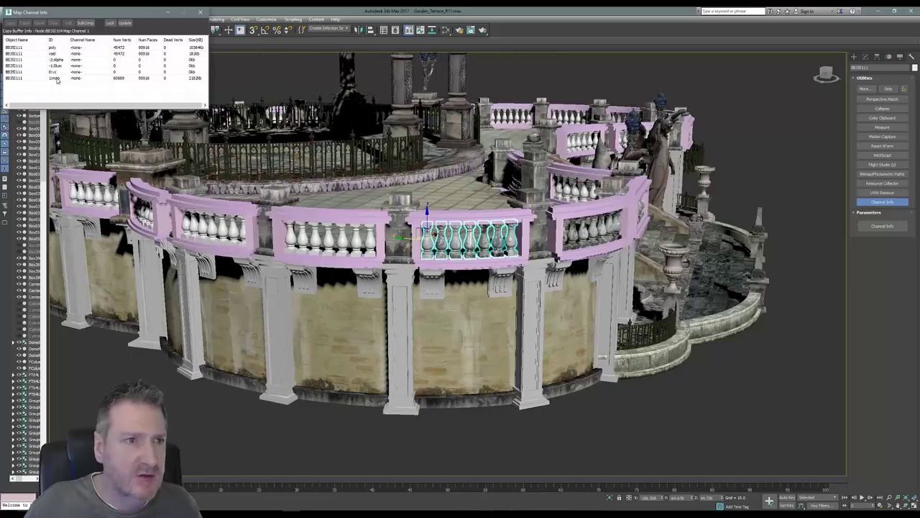
pyautogui.rightClick(57, 78)
pyautogui.click(65, 83)
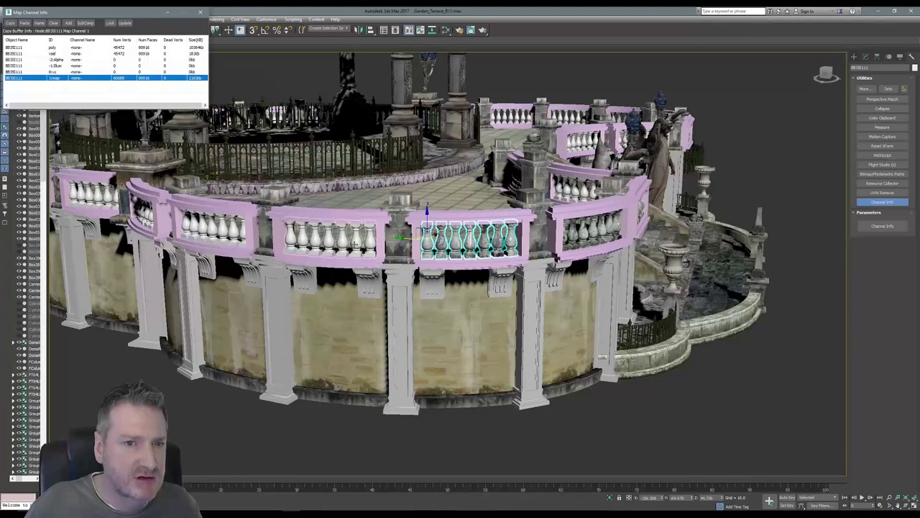
# Step: Paste the copied UVs into map channel 1 of the newly attached white balusters and close the Map Channel Info window
pyautogui.click(331, 238)
pyautogui.rightClick(63, 78)
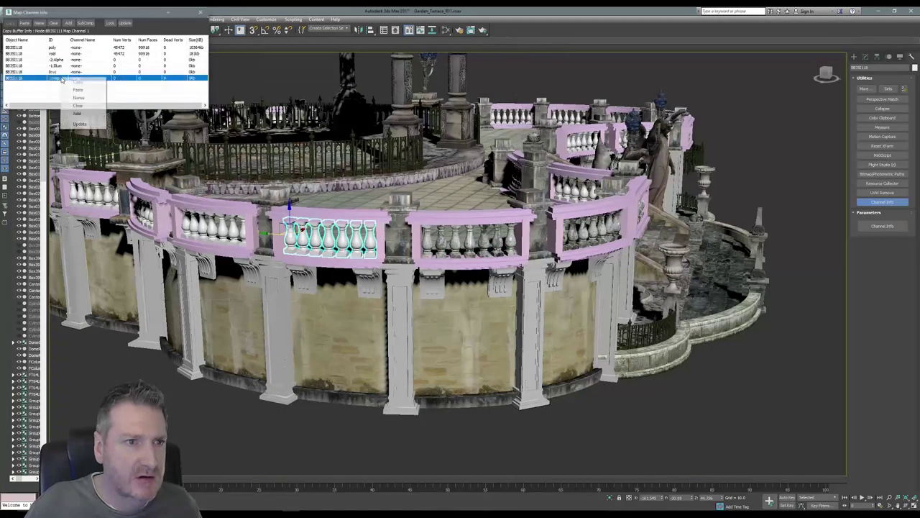
pyautogui.click(83, 91)
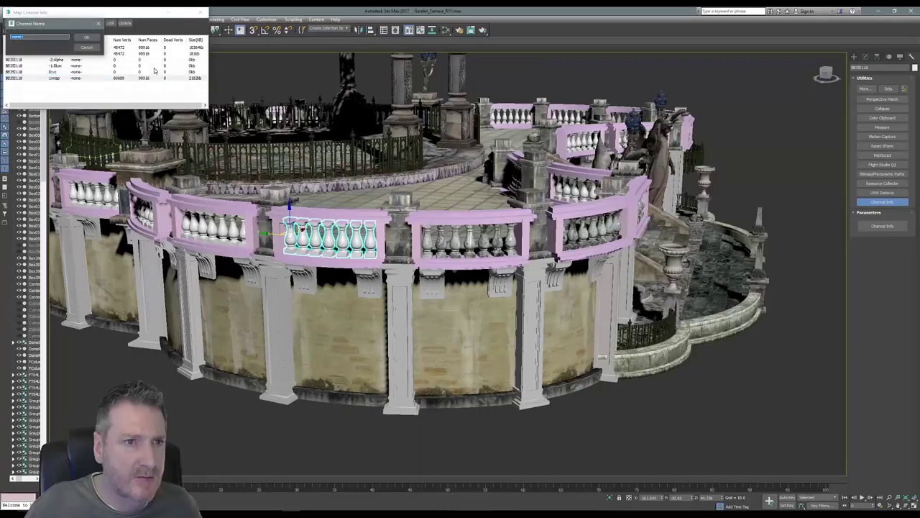
pyautogui.click(87, 36)
pyautogui.click(200, 13)
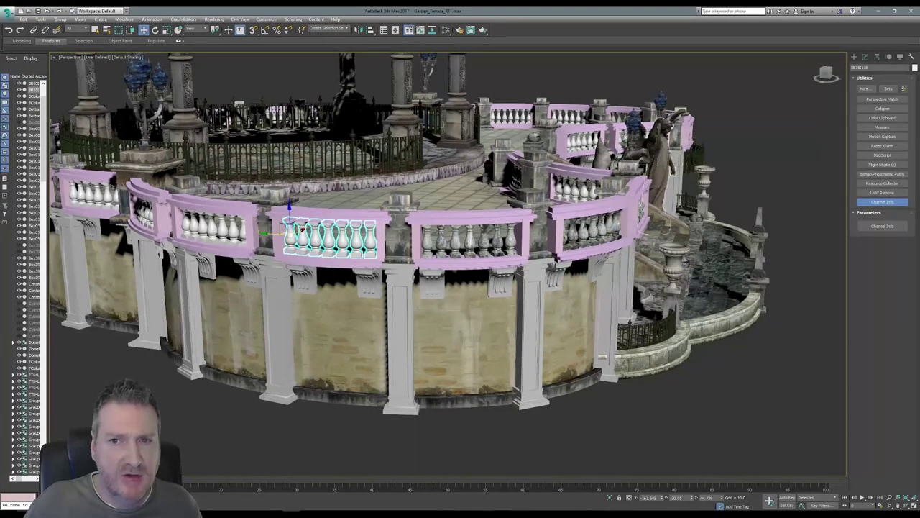
# Step: Assign the Standard material two places before the Map #64 one in the same node row to the selected balusters and close the material editor
pyautogui.click(906, 506)
pyautogui.moveTo(550, 233); pyautogui.dragTo(424, 249)
pyautogui.scroll(-2, 475, 280)
pyautogui.moveTo(504, 287); pyautogui.dragTo(672, 241)
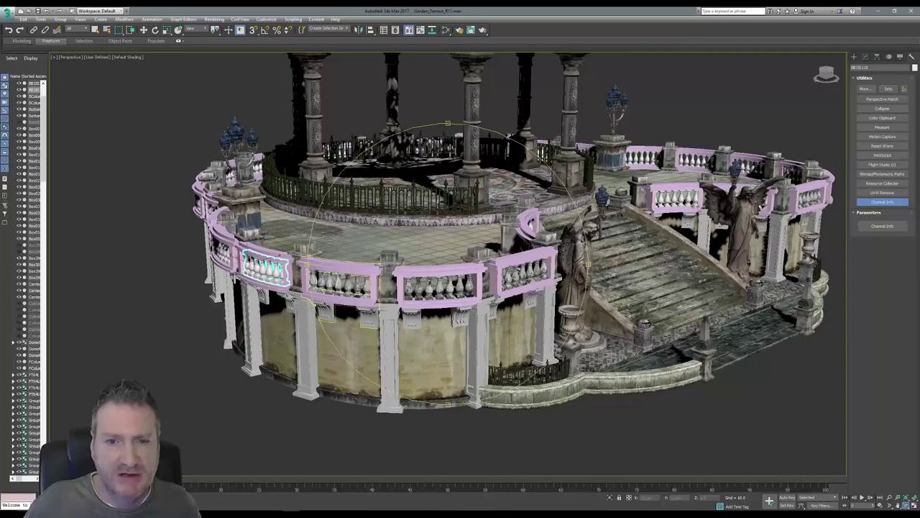
pyautogui.moveTo(404, 288); pyautogui.dragTo(439, 290, button='middle')
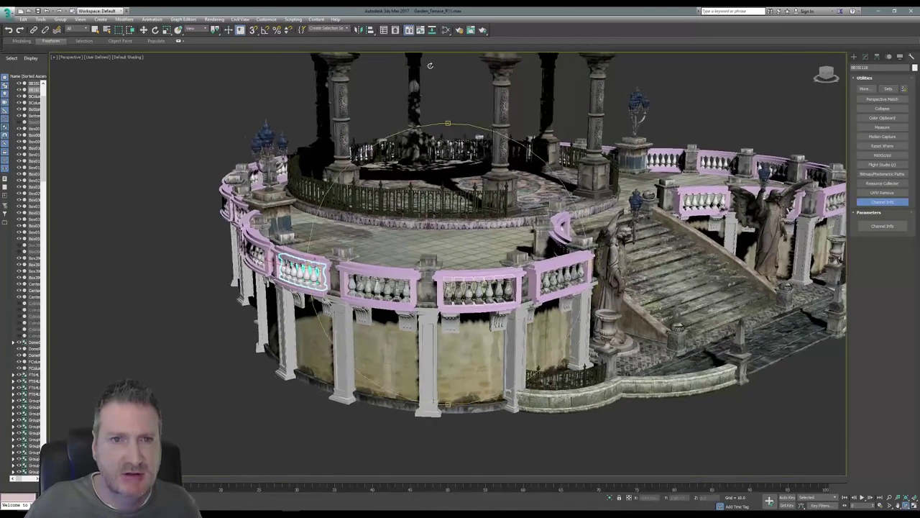
pyautogui.click(447, 31)
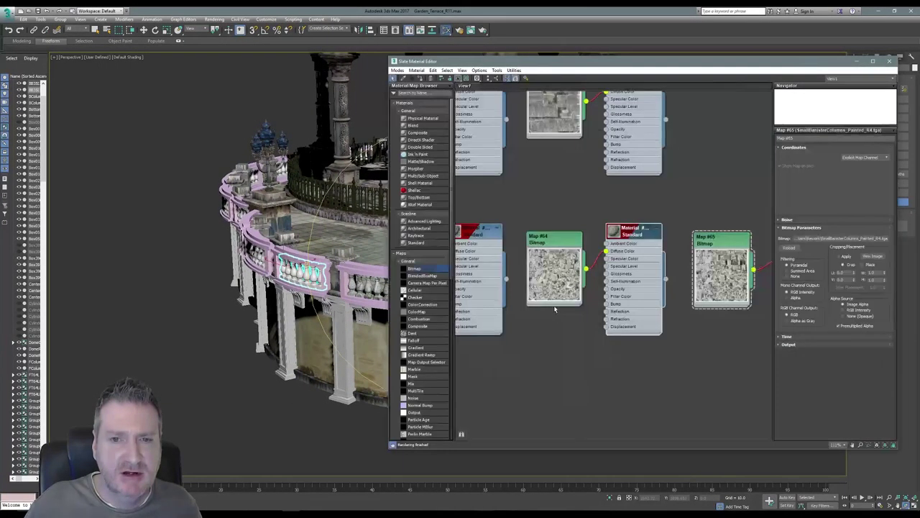
pyautogui.scroll(-5, 677, 242)
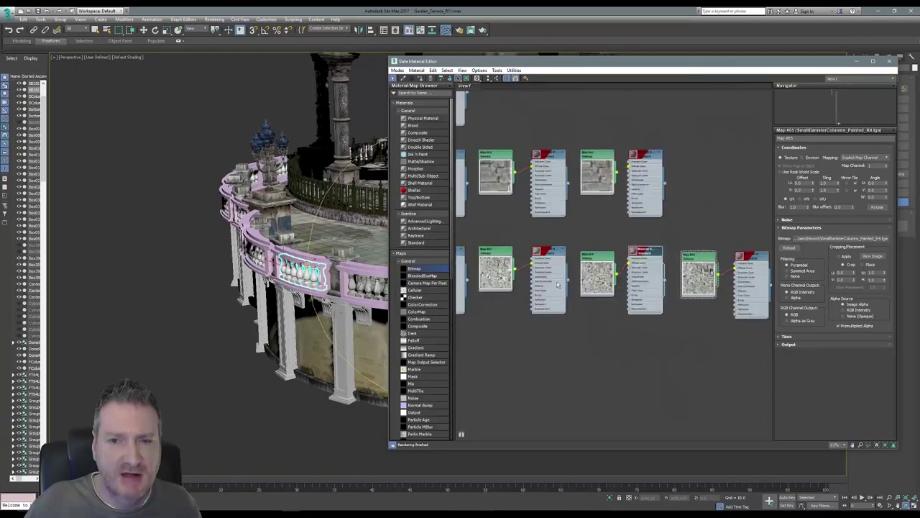
pyautogui.moveTo(610, 308); pyautogui.dragTo(566, 257, button='middle')
pyautogui.moveTo(484, 354); pyautogui.dragTo(643, 356, button='middle')
pyautogui.rightClick(547, 253)
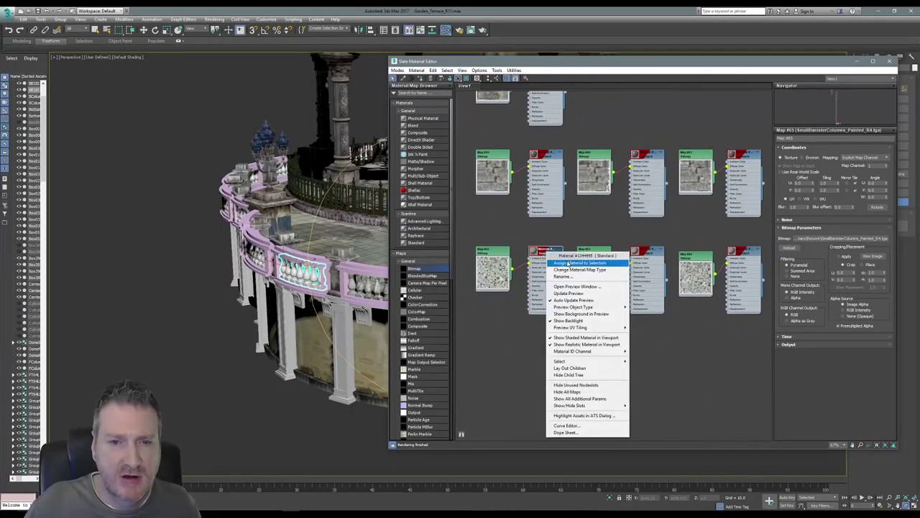
pyautogui.click(575, 262)
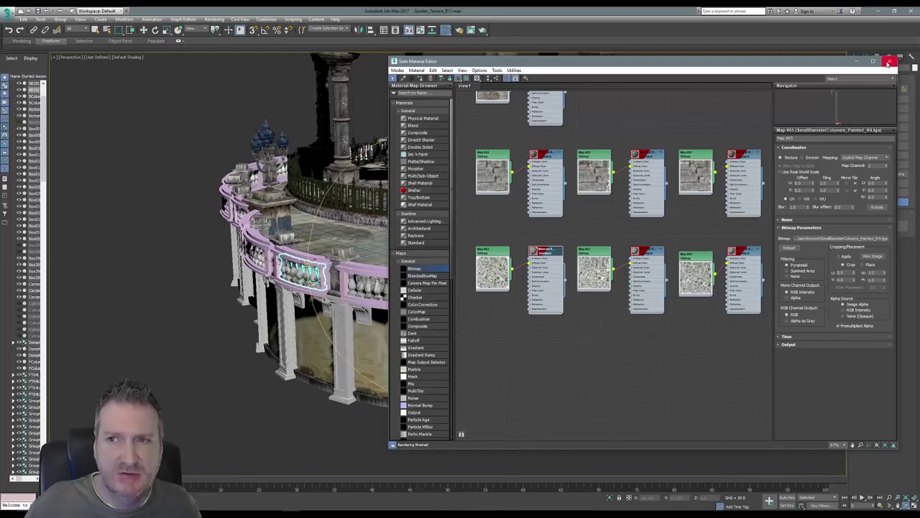
pyautogui.click(890, 62)
# Step: Inspect the terrace railing from the curved wall round to the far side of the stairs for balusters still without texture
pyautogui.moveTo(548, 253); pyautogui.dragTo(324, 260)
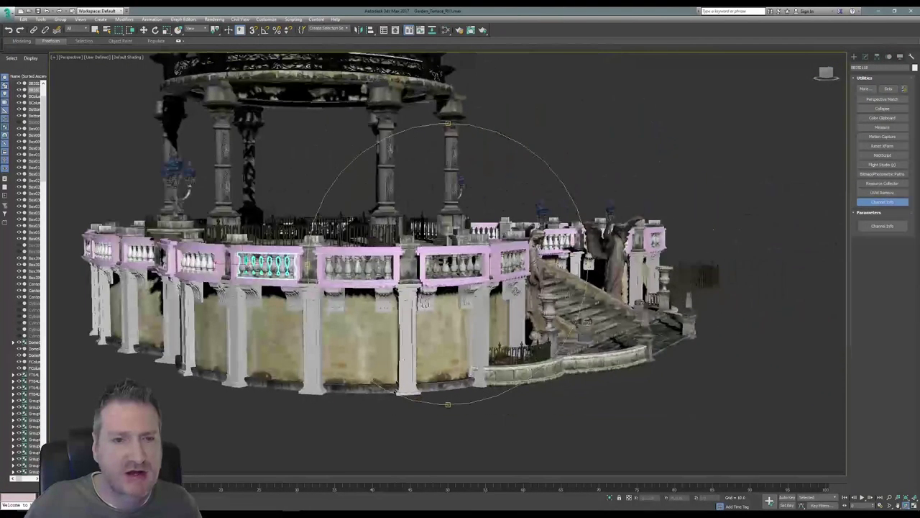
pyautogui.scroll(5, 321, 264)
pyautogui.keyDown('alt'); pyautogui.moveTo(330, 274); pyautogui.dragTo(353, 287, button='middle'); pyautogui.keyUp('alt')
pyautogui.scroll(-3, 382, 318)
pyautogui.moveTo(444, 276)
pyautogui.mouseDown()
pyautogui.moveTo(410, 253)
pyautogui.moveTo(464, 277)
pyautogui.moveTo(458, 272)
pyautogui.mouseUp()
pyautogui.scroll(-5, 458, 272)
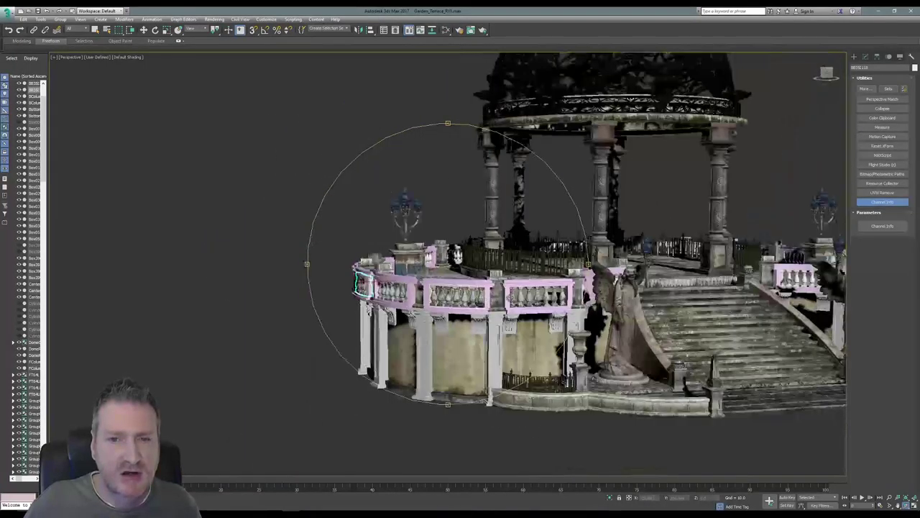
pyautogui.moveTo(460, 271)
pyautogui.mouseDown(button='middle')
pyautogui.moveTo(398, 264)
pyautogui.moveTo(460, 265)
pyautogui.mouseUp(button='middle')
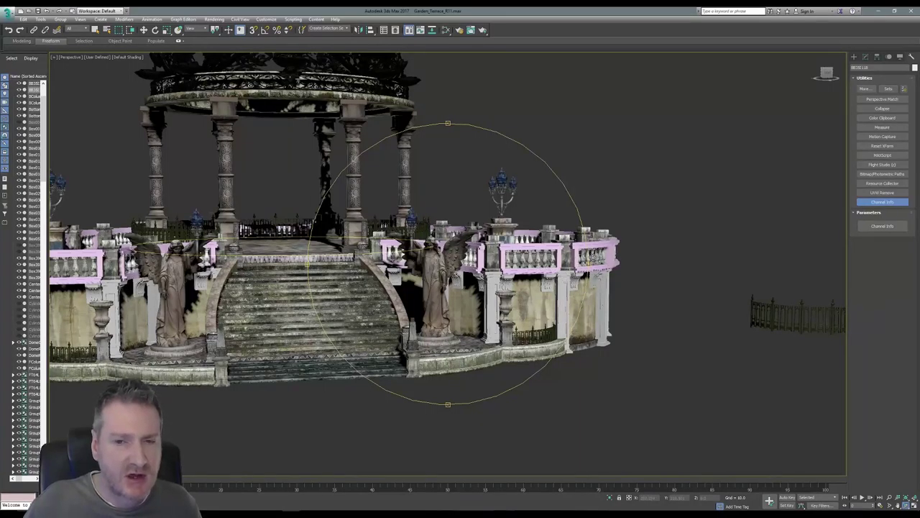
pyautogui.keyDown('alt'); pyautogui.moveTo(511, 275); pyautogui.dragTo(271, 155, button='middle'); pyautogui.keyUp('alt')
pyautogui.scroll(3, 486, 274)
# Step: Isolate and ungroup the white baluster group beside the textured ones on the terrace's other side, and select the first baluster in the row
pyautogui.press('q')
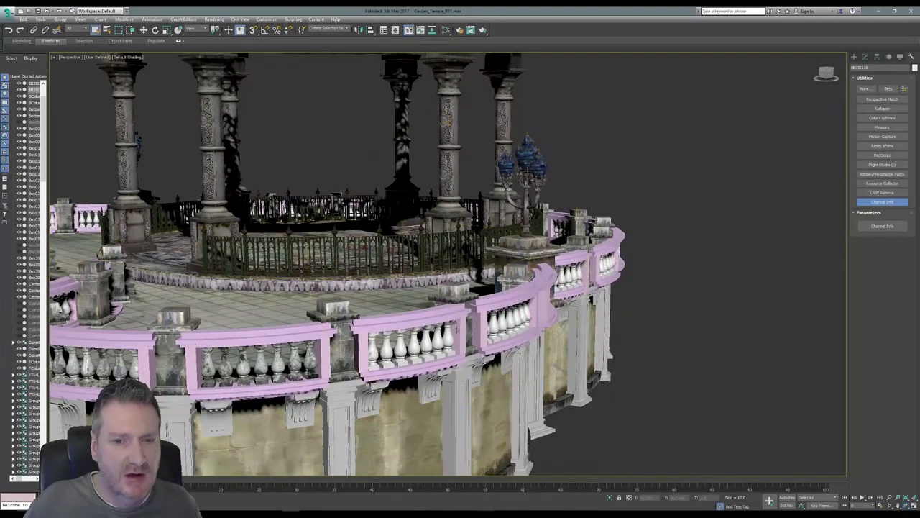
pyautogui.click(414, 346)
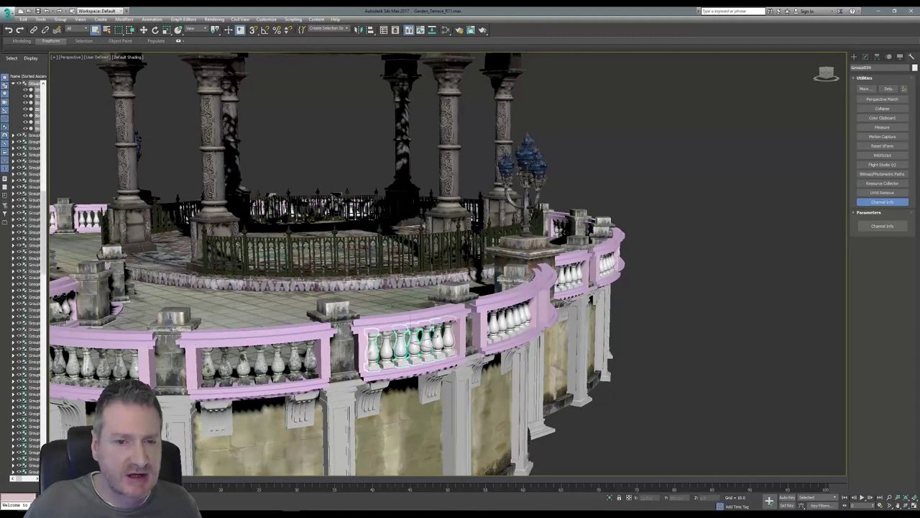
pyautogui.click(44, 18)
pyautogui.click(68, 87)
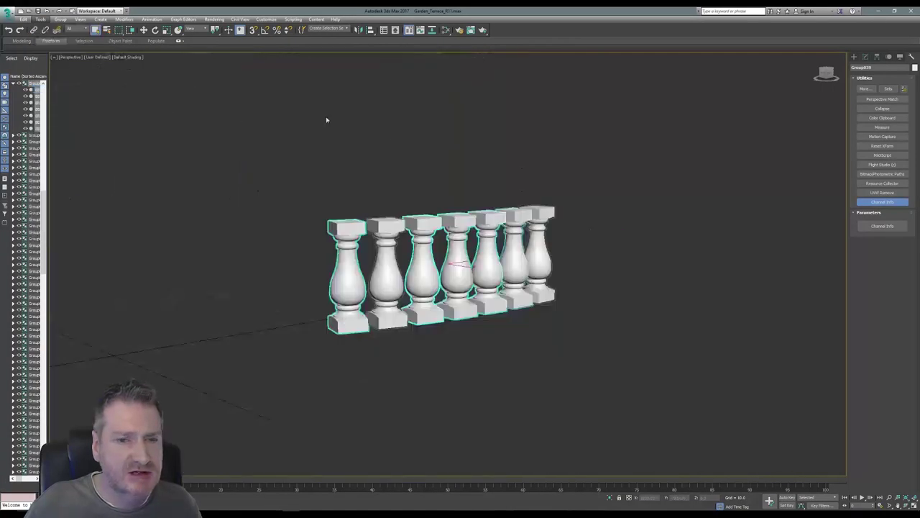
pyautogui.click(60, 20)
pyautogui.click(87, 36)
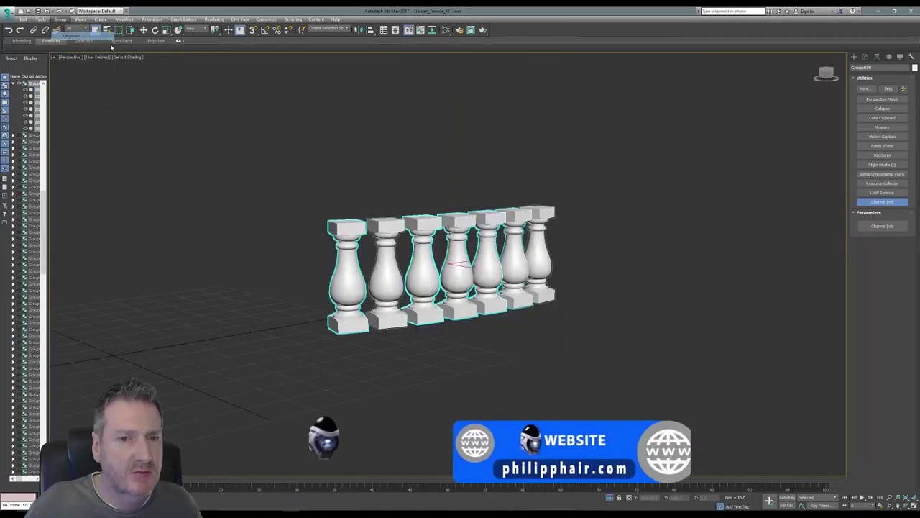
pyautogui.moveTo(587, 204); pyautogui.dragTo(602, 224, button='middle')
pyautogui.click(602, 223)
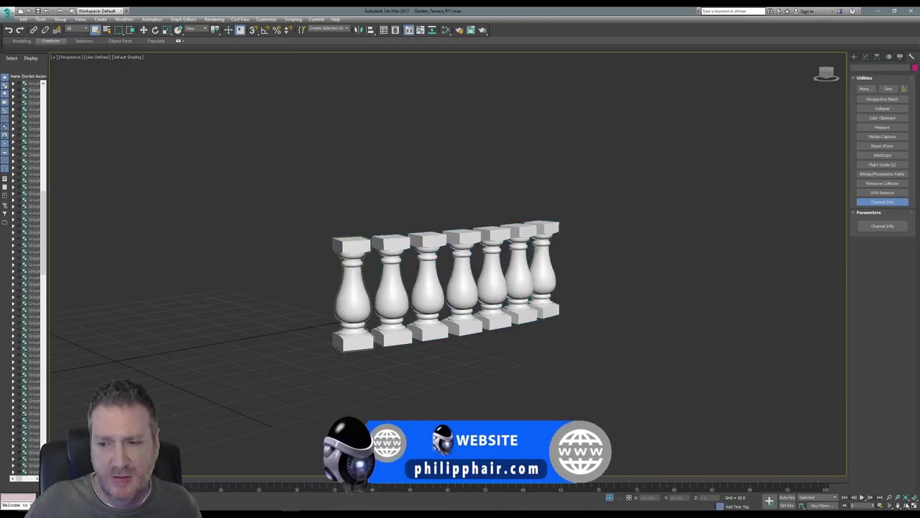
pyautogui.click(907, 505)
pyautogui.moveTo(462, 289); pyautogui.dragTo(417, 285)
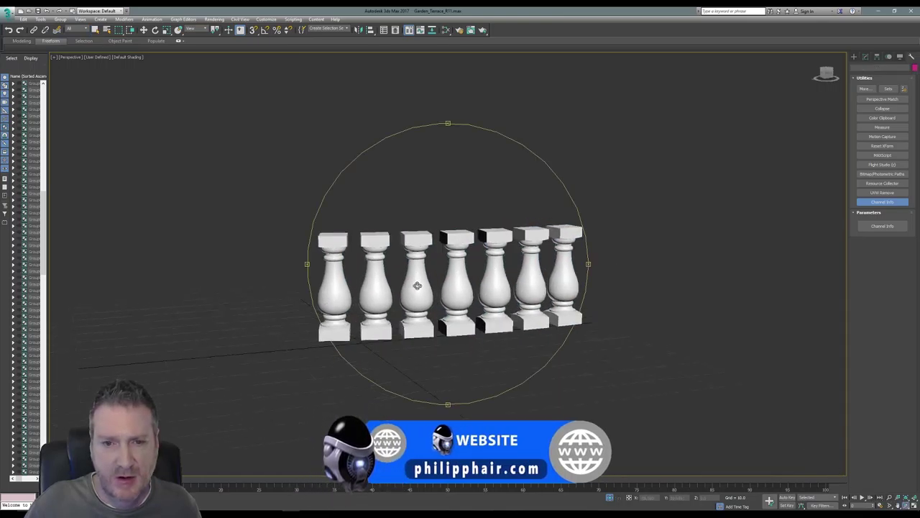
pyautogui.click(97, 29)
pyautogui.click(335, 243)
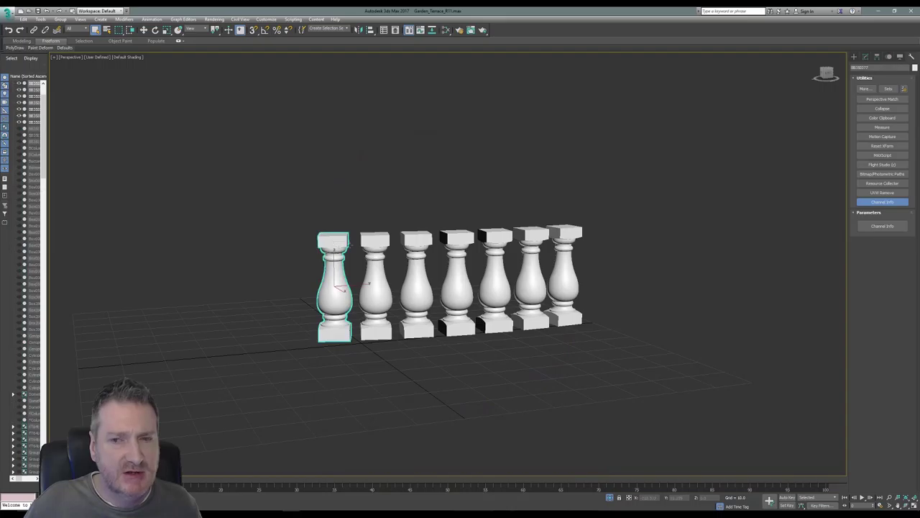
# Step: Attach the remaining six balusters of this row to the first one and bring back the full terrace scene
pyautogui.click(866, 59)
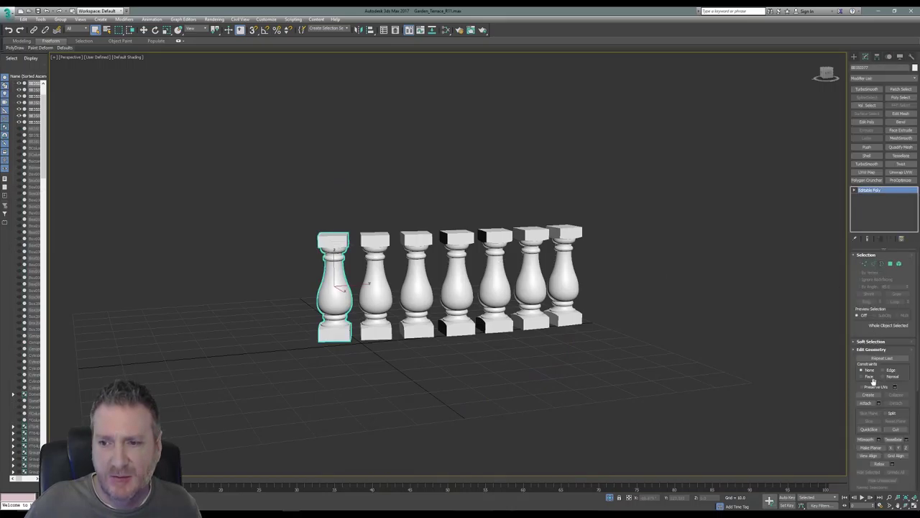
pyautogui.click(866, 403)
pyautogui.click(373, 287)
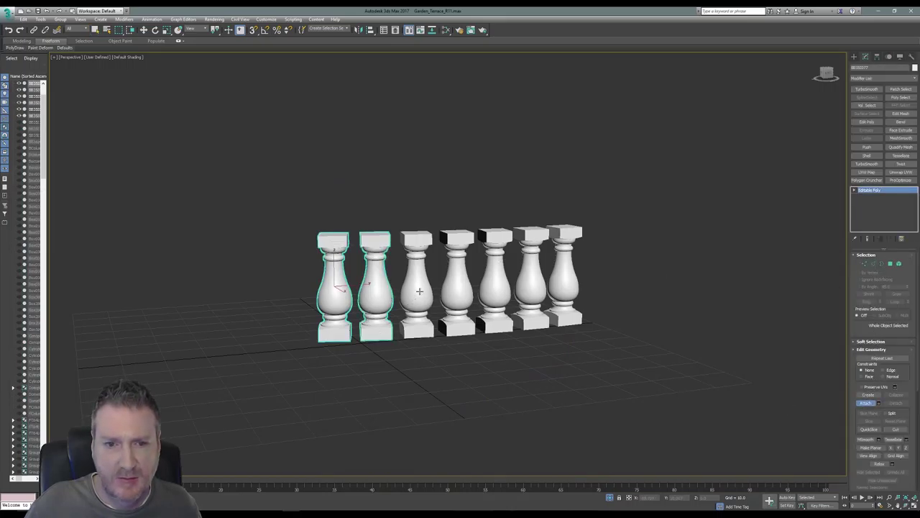
pyautogui.click(420, 291)
pyautogui.click(462, 288)
pyautogui.click(489, 285)
pyautogui.click(536, 284)
pyautogui.click(569, 287)
pyautogui.click(865, 403)
pyautogui.press('w')
pyautogui.click(40, 19)
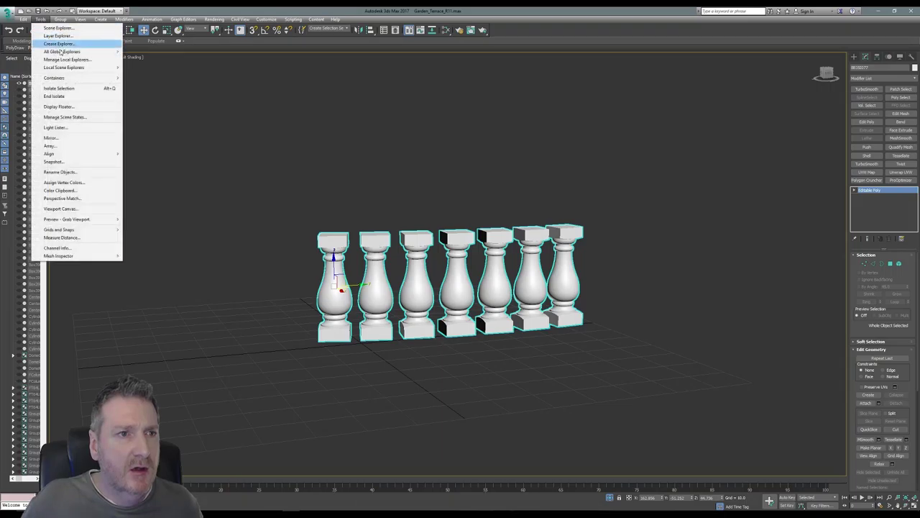
pyautogui.click(72, 97)
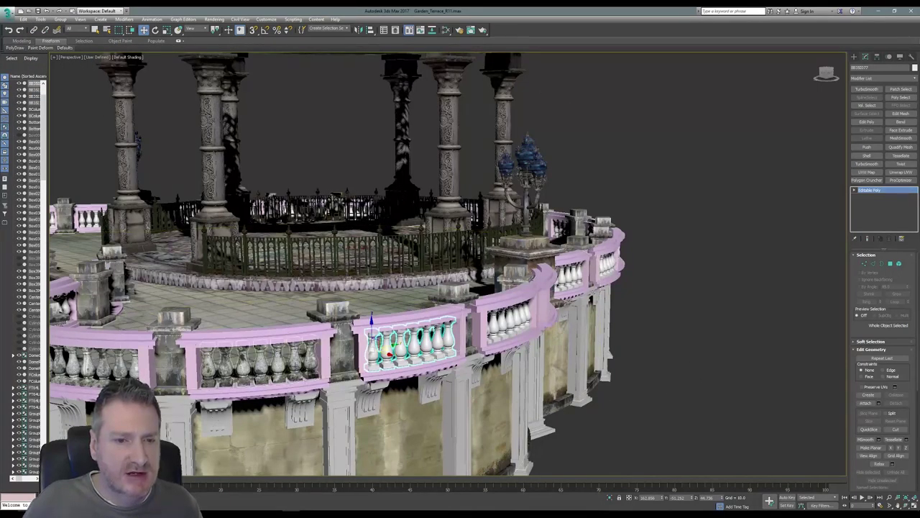
# Step: Copy the map channel 1 UVs from the neighbouring textured balusters and select the newly attached white row as the paste target
pyautogui.click(296, 367)
pyautogui.click(294, 368)
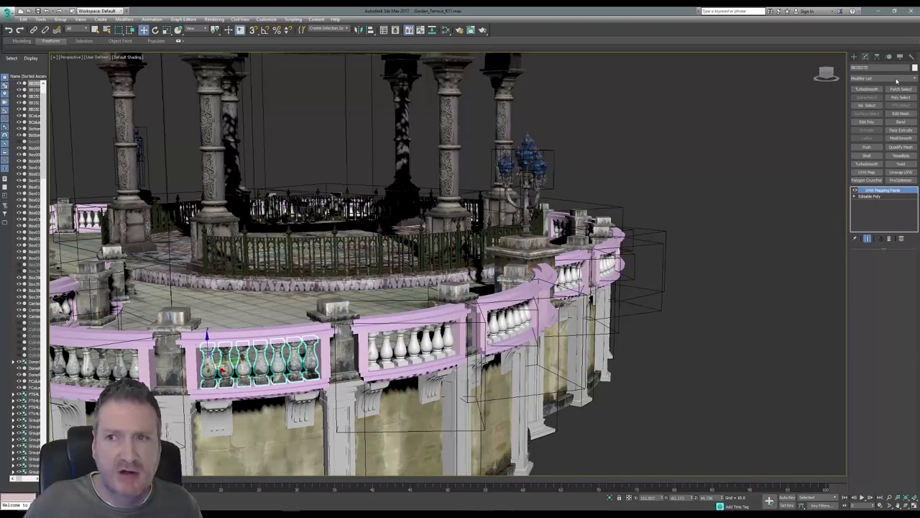
pyautogui.click(911, 56)
pyautogui.click(882, 203)
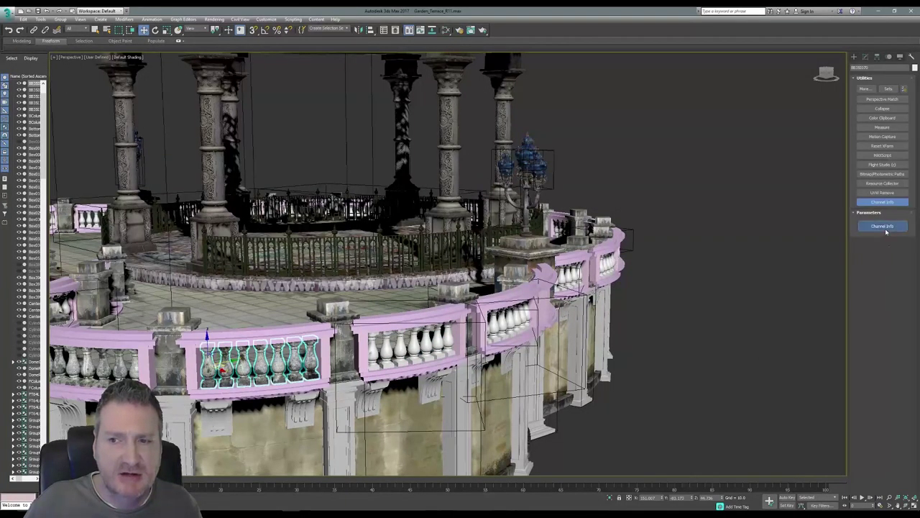
pyautogui.click(883, 226)
pyautogui.rightClick(72, 78)
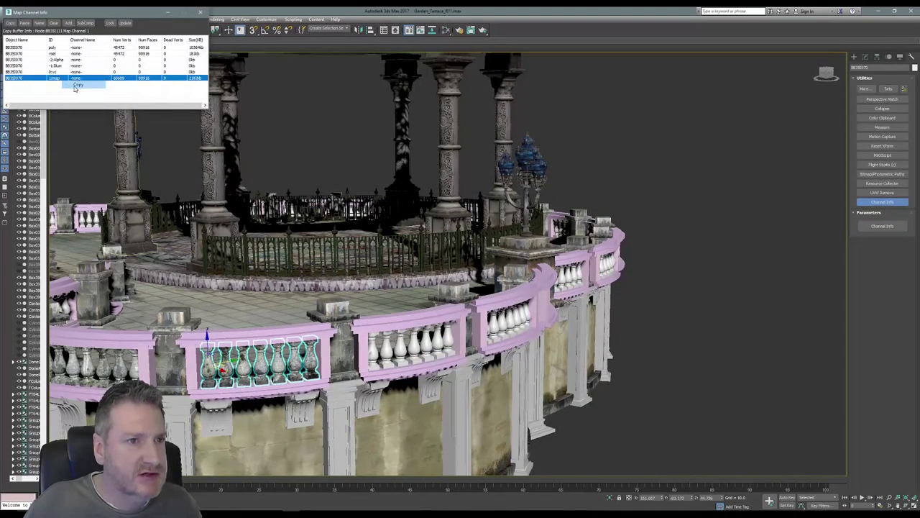
pyautogui.click(76, 85)
pyautogui.click(414, 343)
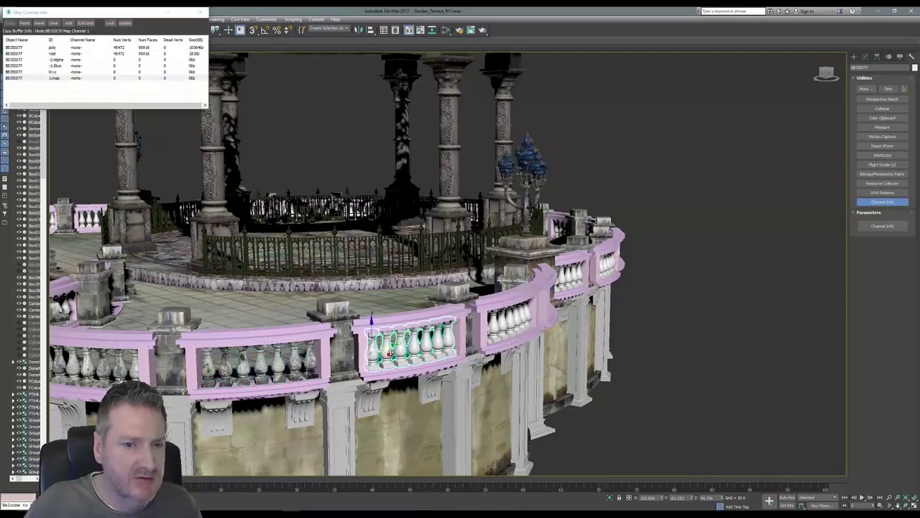
# Step: Paste the copied UVs into map channel 1 of the selected white baluster row and dismiss the channel info
pyautogui.rightClick(63, 77)
pyautogui.click(80, 91)
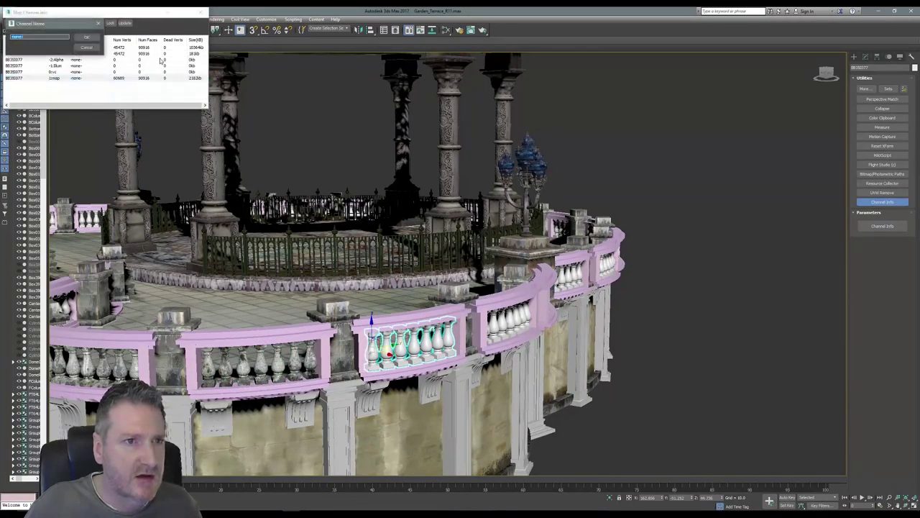
pyautogui.click(201, 12)
# Step: Assign the second of the three weathered column materials to the selected baluster row
pyautogui.click(446, 30)
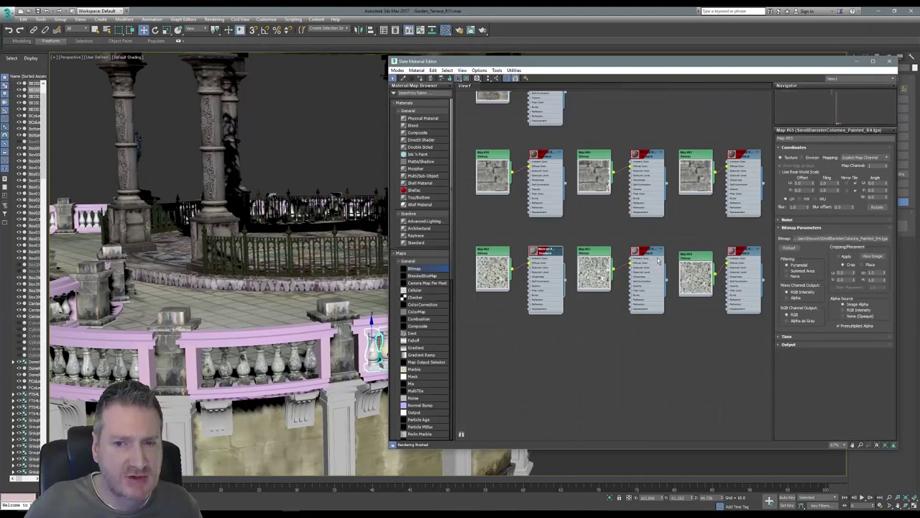
pyautogui.click(646, 252)
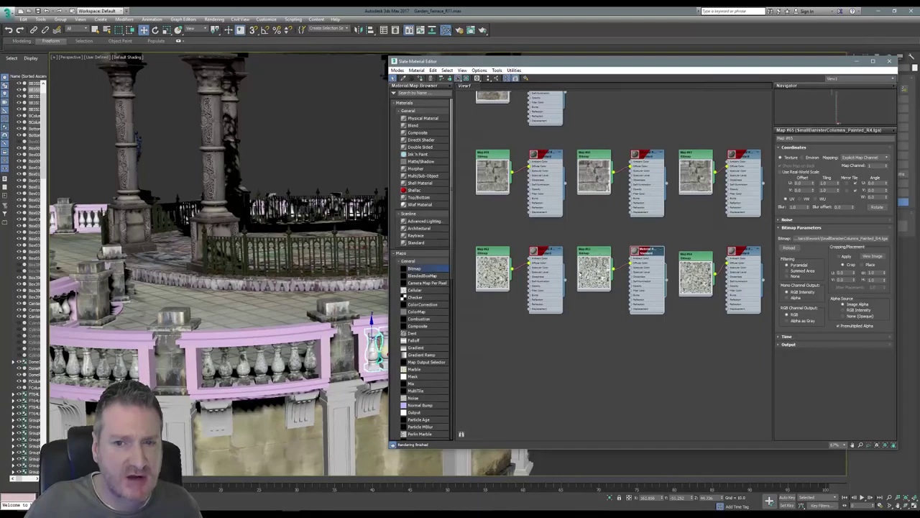
pyautogui.rightClick(651, 255)
pyautogui.click(658, 263)
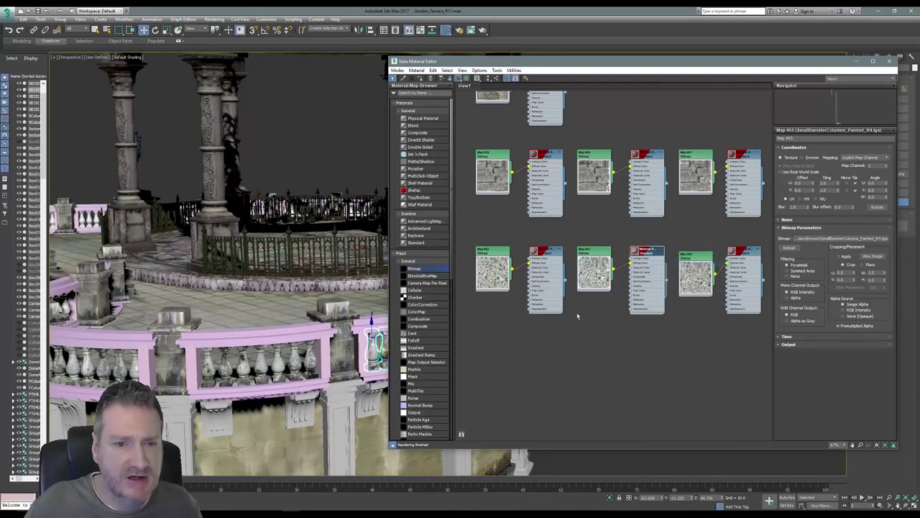
pyautogui.click(889, 62)
# Step: Inspect the curved railing around the newly textured row and find the next balusters without texture
pyautogui.moveTo(391, 299); pyautogui.dragTo(426, 265, button='middle')
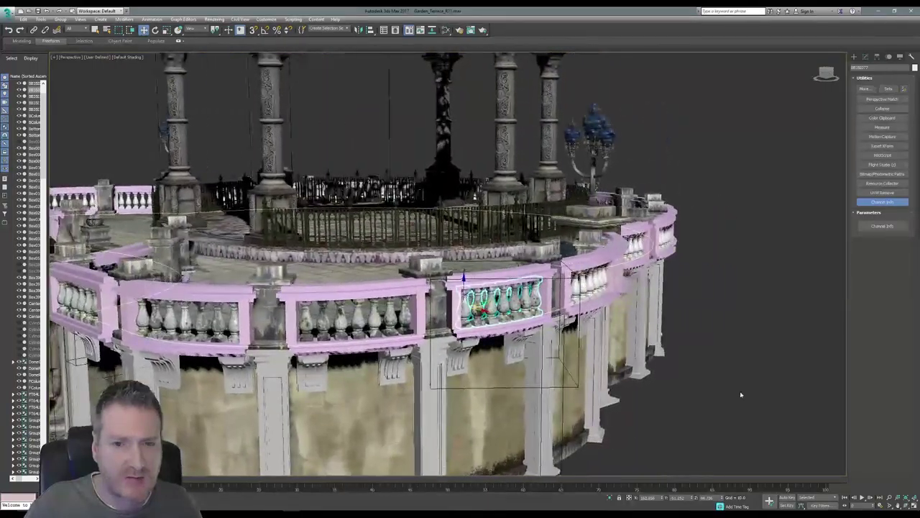
pyautogui.click(906, 506)
pyautogui.moveTo(431, 277)
pyautogui.mouseDown()
pyautogui.moveTo(373, 274)
pyautogui.moveTo(441, 286)
pyautogui.mouseUp()
pyautogui.keyDown('alt'); pyautogui.moveTo(440, 286); pyautogui.dragTo(321, 338, button='middle'); pyautogui.keyUp('alt')
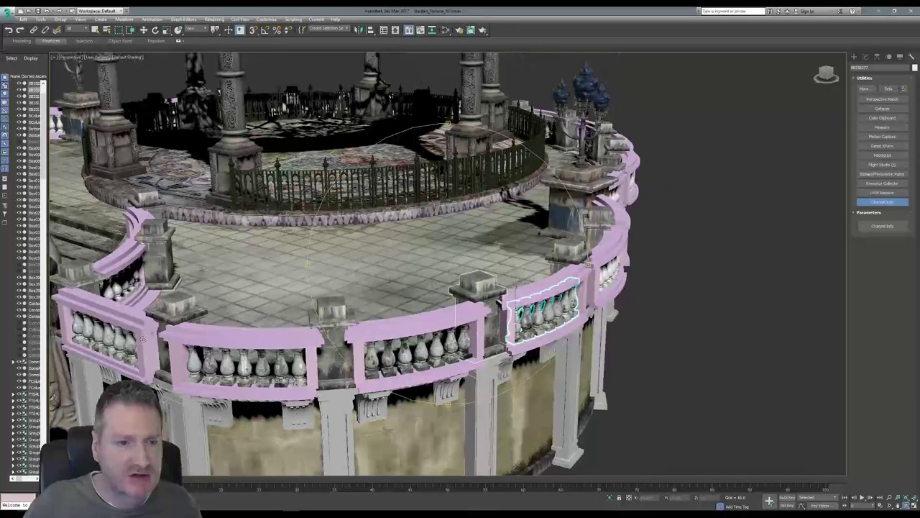
pyautogui.moveTo(321, 340); pyautogui.dragTo(559, 283)
pyautogui.moveTo(559, 284); pyautogui.dragTo(339, 301, button='middle')
pyautogui.moveTo(339, 301); pyautogui.dragTo(381, 264)
pyautogui.moveTo(444, 282); pyautogui.dragTo(383, 270, button='middle')
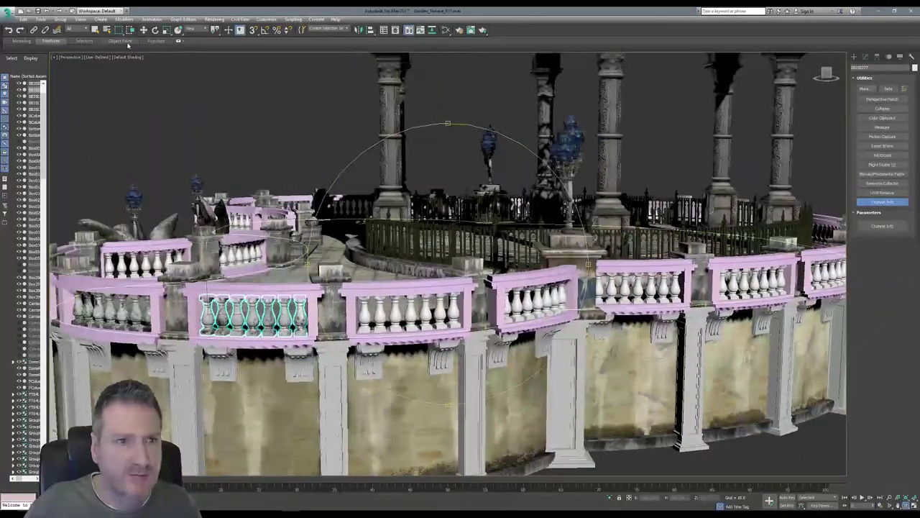
# Step: Isolate and ungroup the white baluster group directly beside the newly textured row
pyautogui.click(95, 30)
pyautogui.click(384, 313)
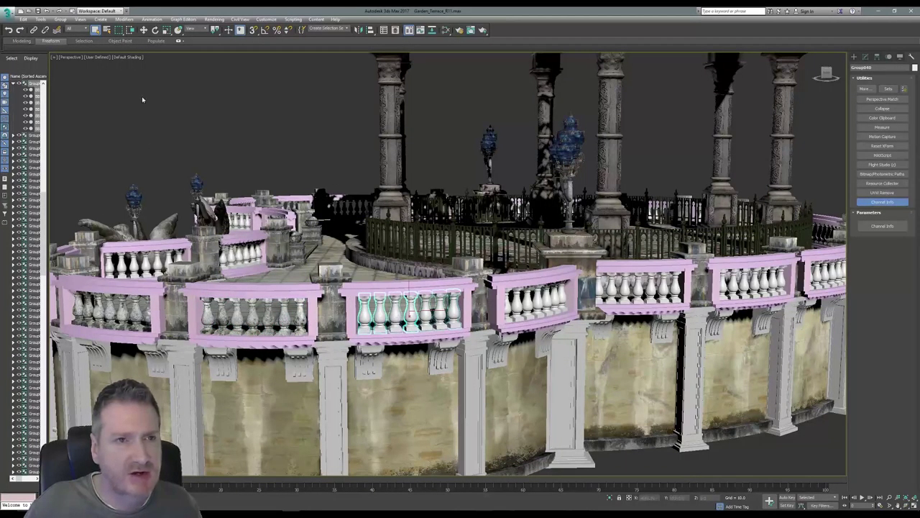
pyautogui.click(41, 19)
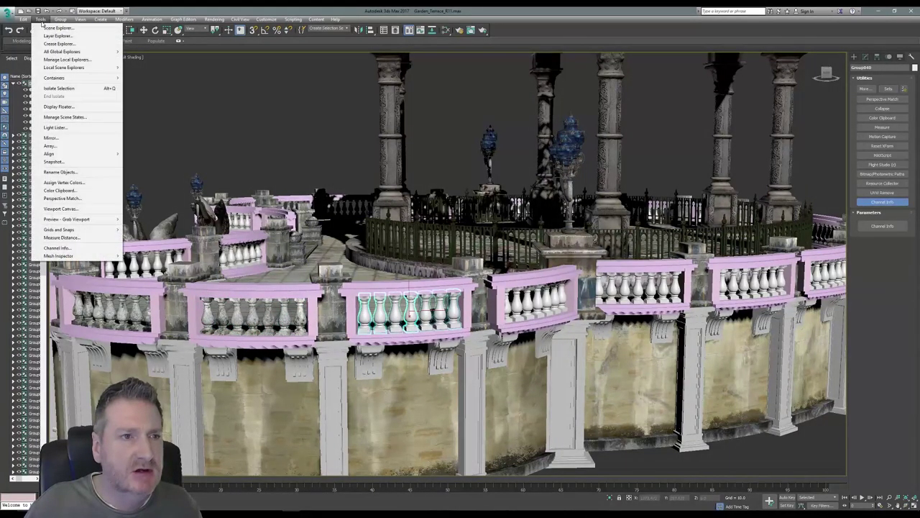
pyautogui.click(72, 88)
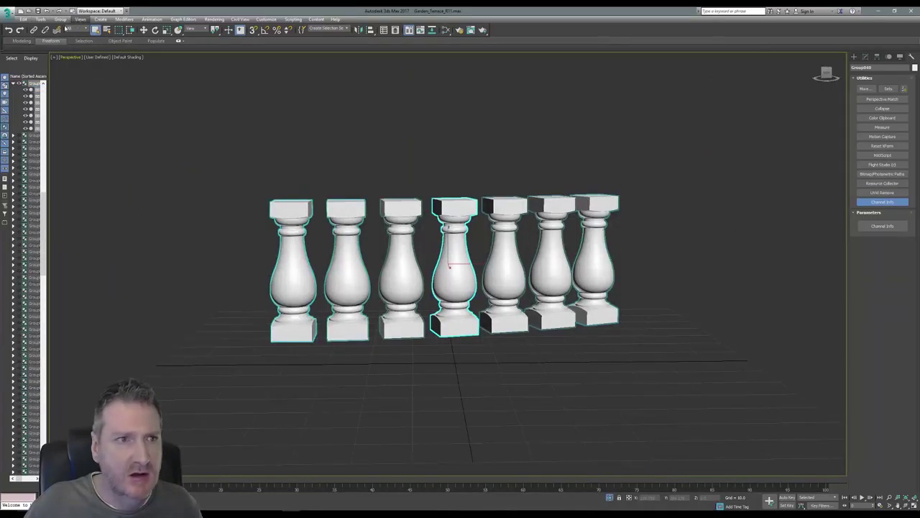
pyautogui.click(60, 19)
pyautogui.click(69, 35)
pyautogui.click(395, 162)
# Step: Attach the other six isolated balusters to the first one in the row to form a single object
pyautogui.click(296, 242)
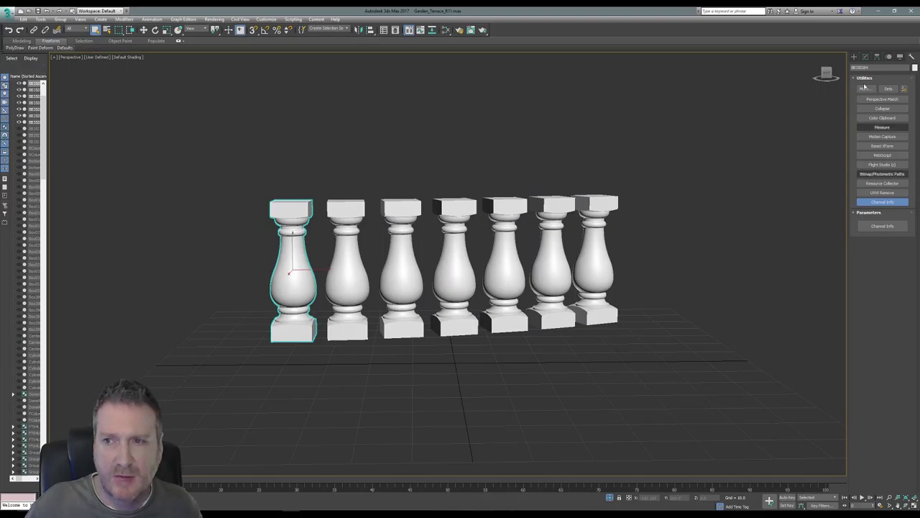
pyautogui.click(866, 57)
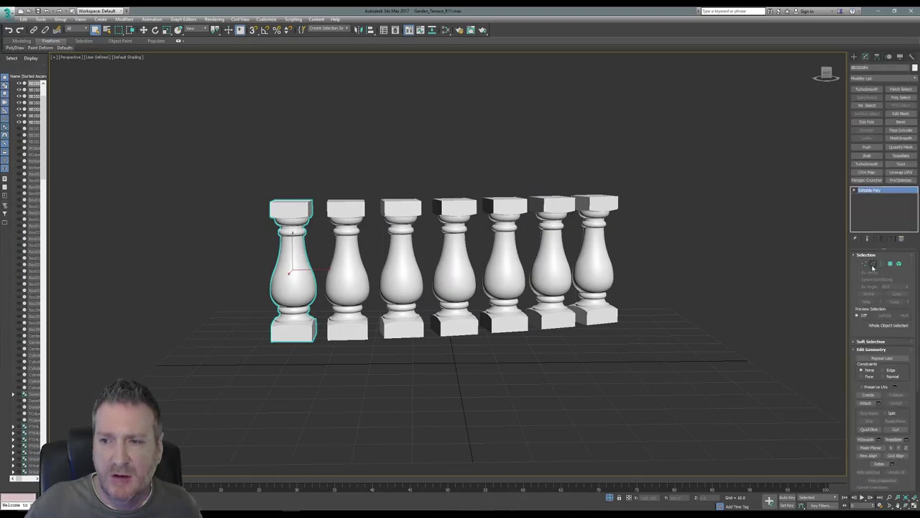
pyautogui.click(863, 404)
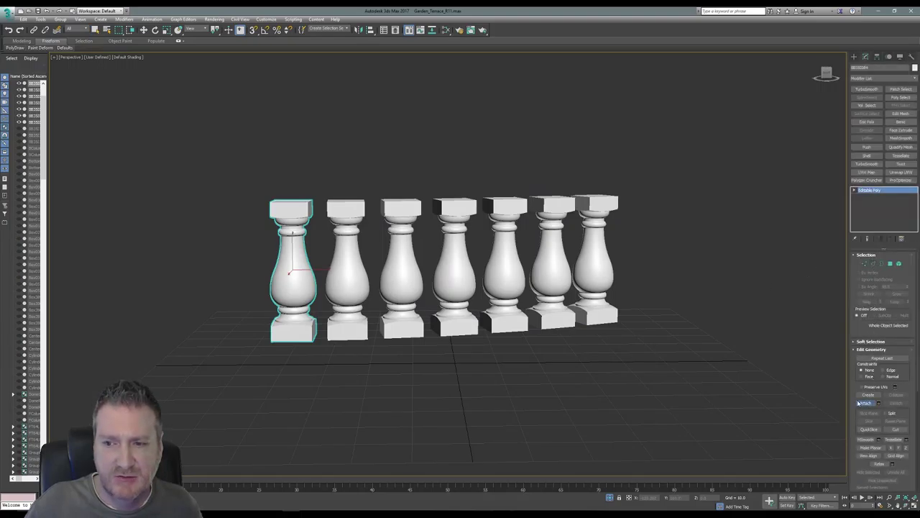
pyautogui.click(349, 268)
pyautogui.click(399, 279)
pyautogui.click(453, 271)
pyautogui.click(501, 273)
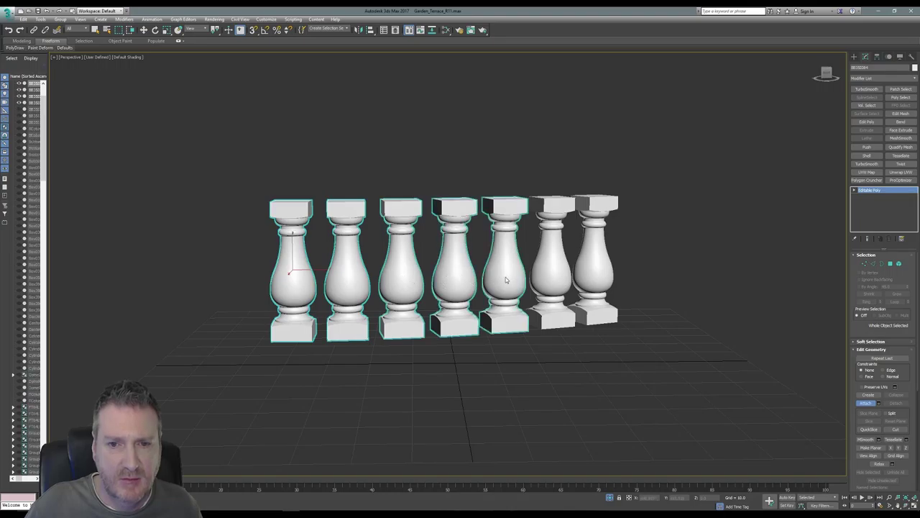
pyautogui.click(555, 278)
pyautogui.click(606, 279)
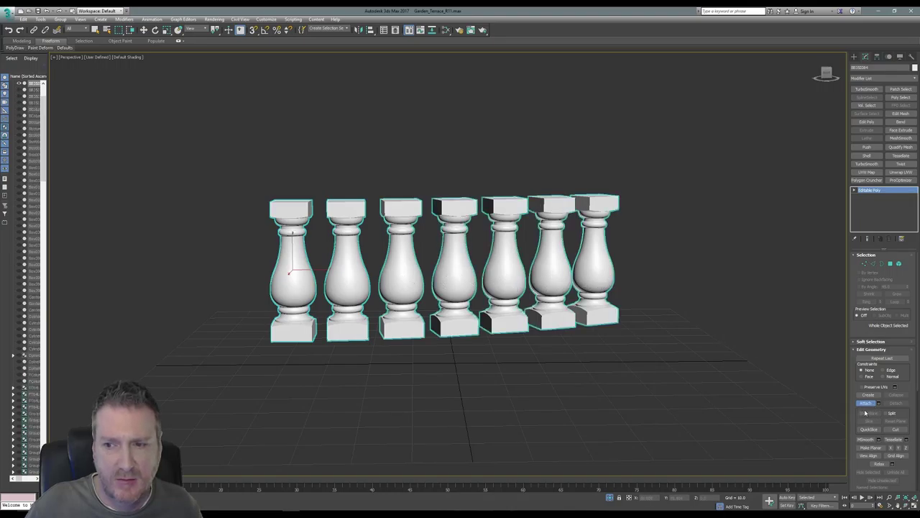
pyautogui.click(865, 403)
pyautogui.press('w')
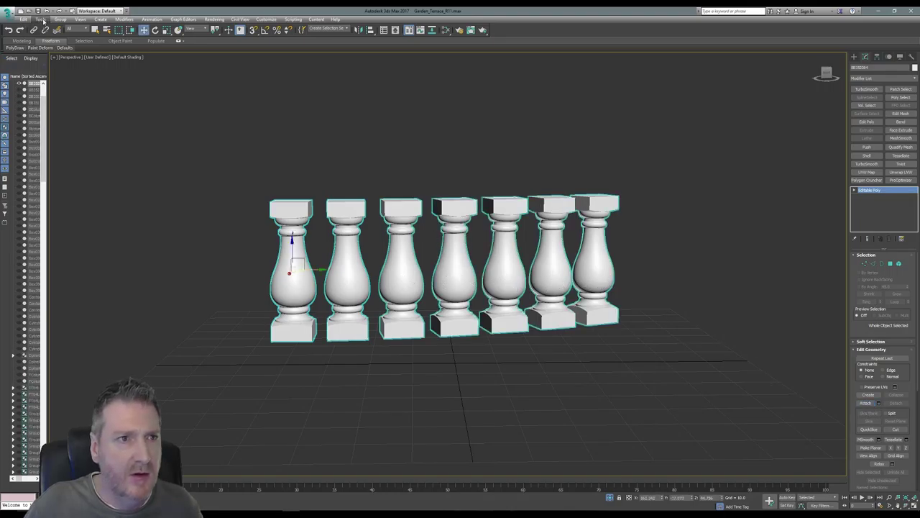
# Step: End the isolation to bring back the full terrace scene around the attached row
pyautogui.click(41, 19)
pyautogui.click(69, 89)
pyautogui.click(69, 95)
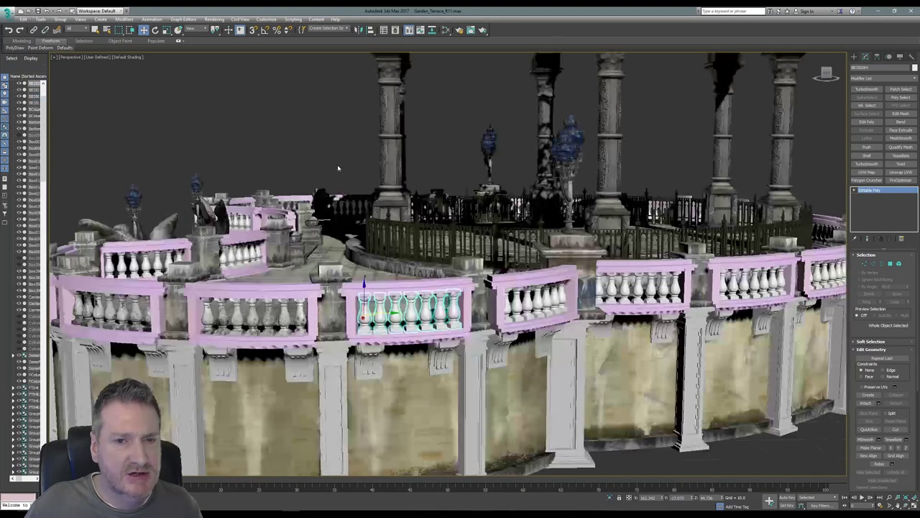
# Step: Copy the map channel 1 UVs from the textured baluster row next to the attached white row
pyautogui.click(912, 56)
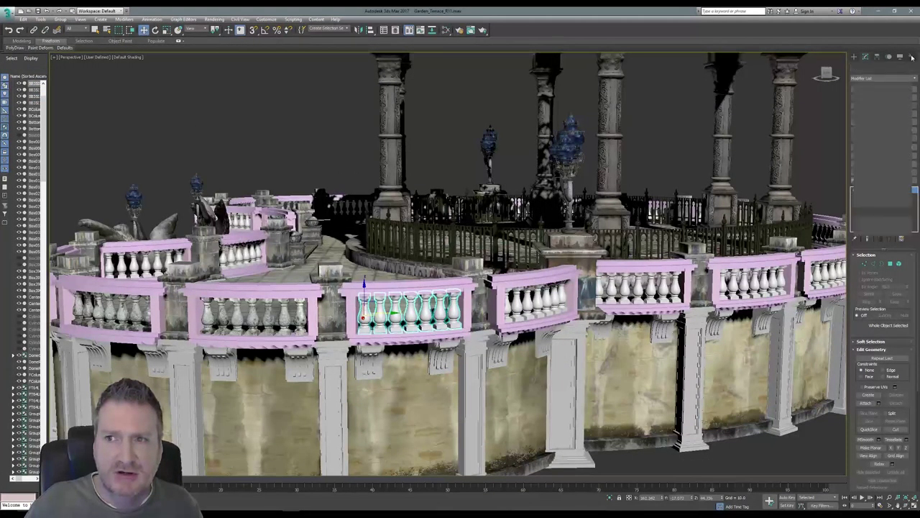
pyautogui.click(883, 202)
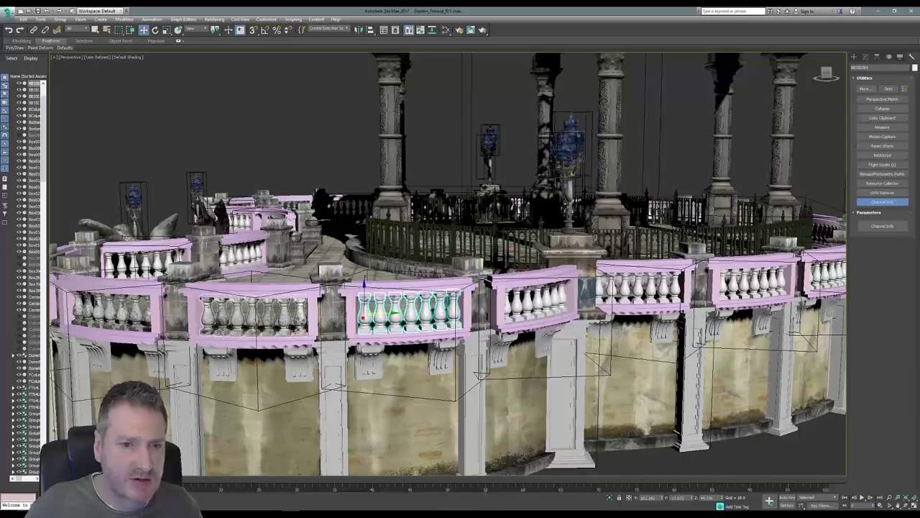
pyautogui.click(269, 315)
pyautogui.click(881, 230)
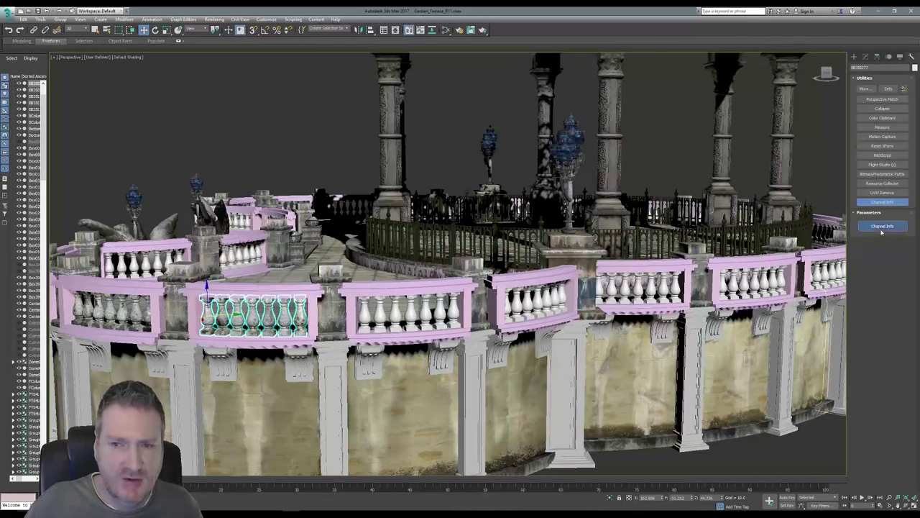
pyautogui.click(882, 227)
pyautogui.click(65, 78)
pyautogui.rightClick(65, 78)
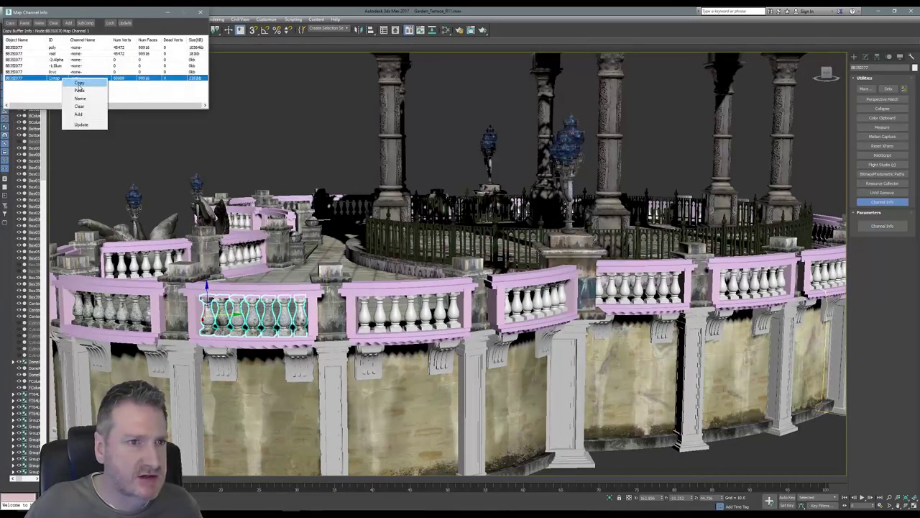
# Step: Paste the UVs into map channel 1 of the attached white baluster row, keeping the default channel name
pyautogui.click(379, 316)
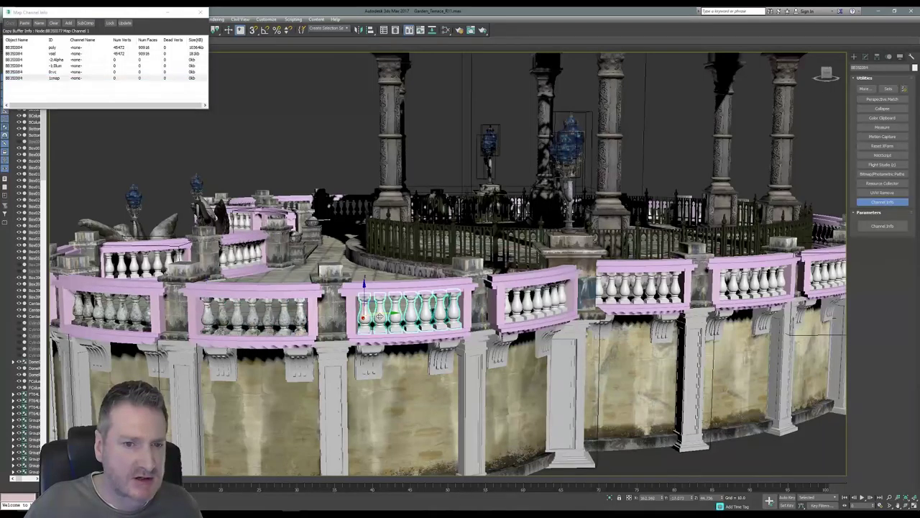
pyautogui.rightClick(58, 81)
pyautogui.click(72, 92)
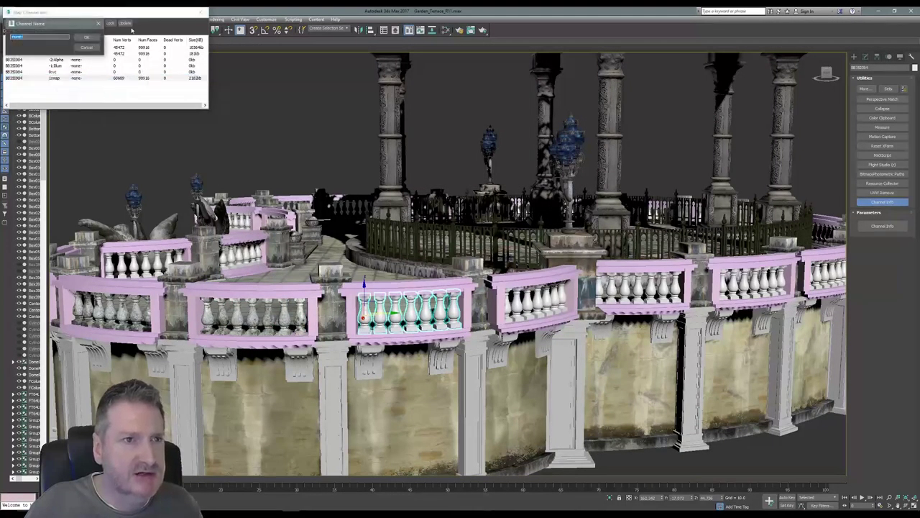
pyautogui.click(87, 39)
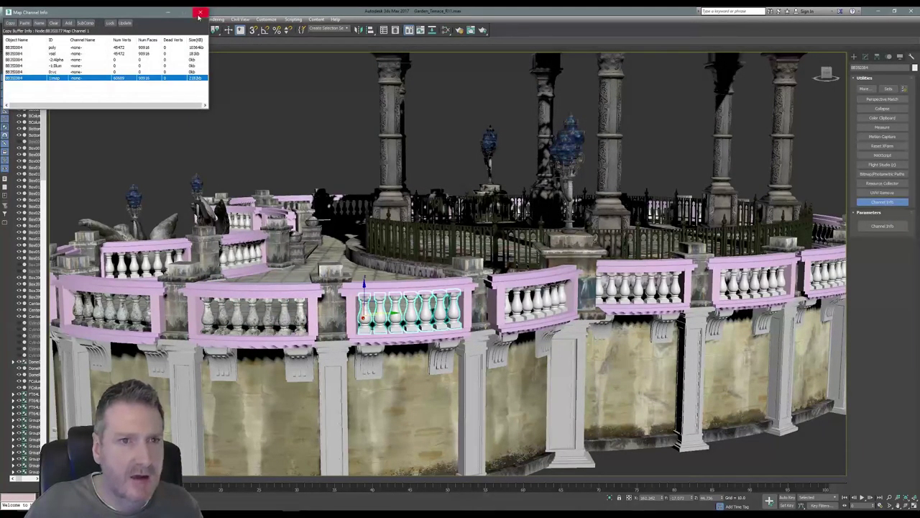
pyautogui.click(201, 12)
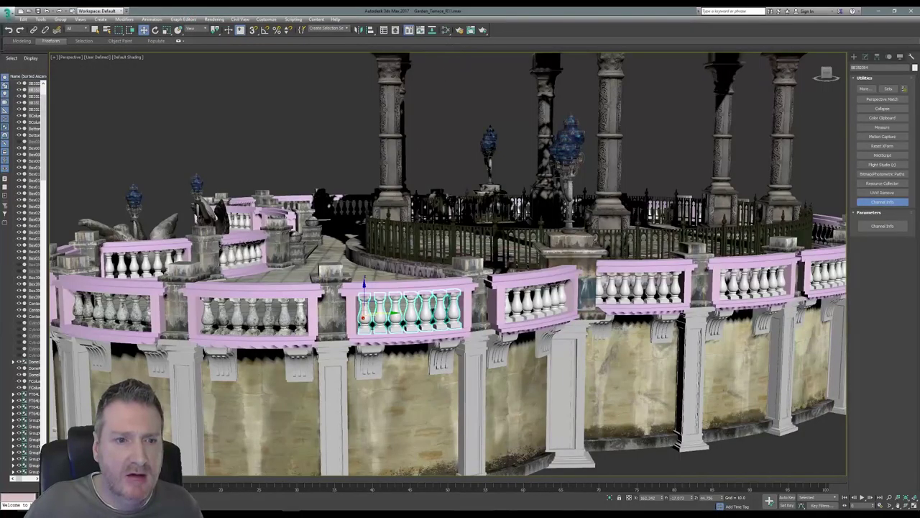
# Step: Assign the first of the three weathered column materials to the baluster row that received the UVs
pyautogui.moveTo(281, 175); pyautogui.dragTo(408, 207, button='middle')
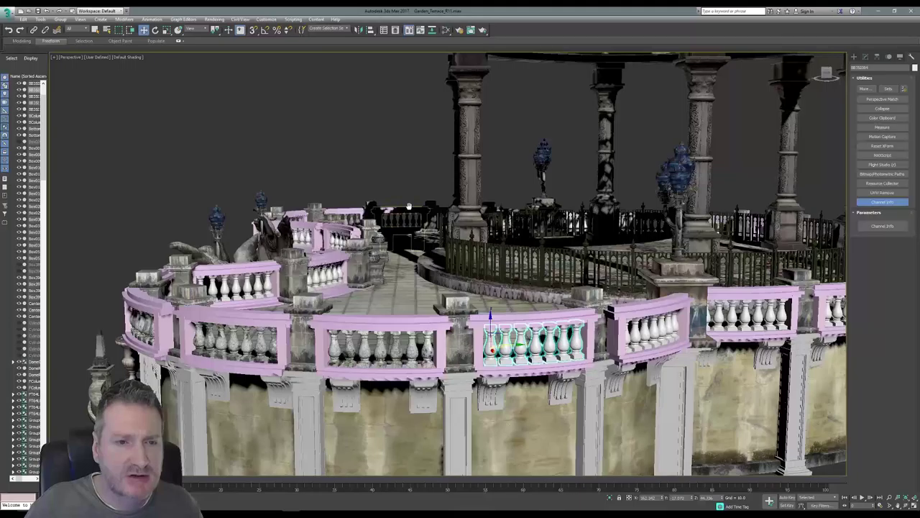
pyautogui.keyDown('alt'); pyautogui.moveTo(408, 207); pyautogui.dragTo(394, 203, button='middle'); pyautogui.keyUp('alt')
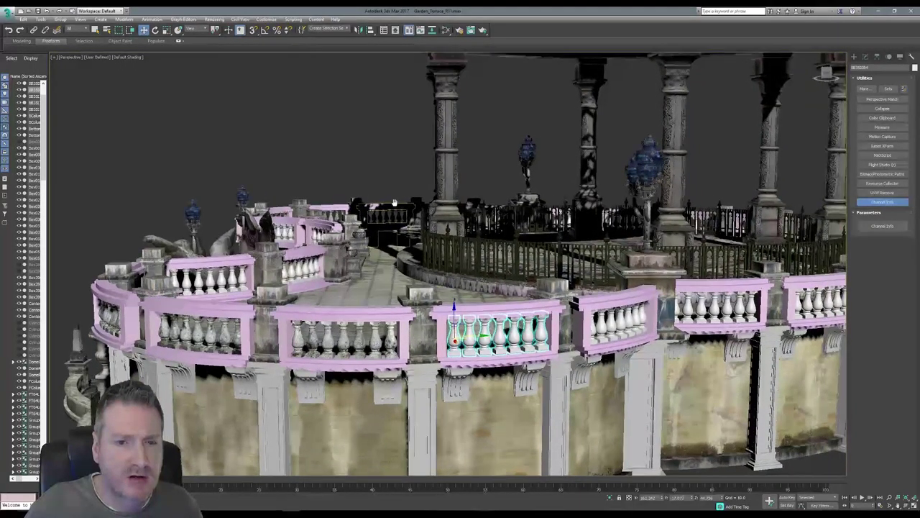
pyautogui.click(446, 30)
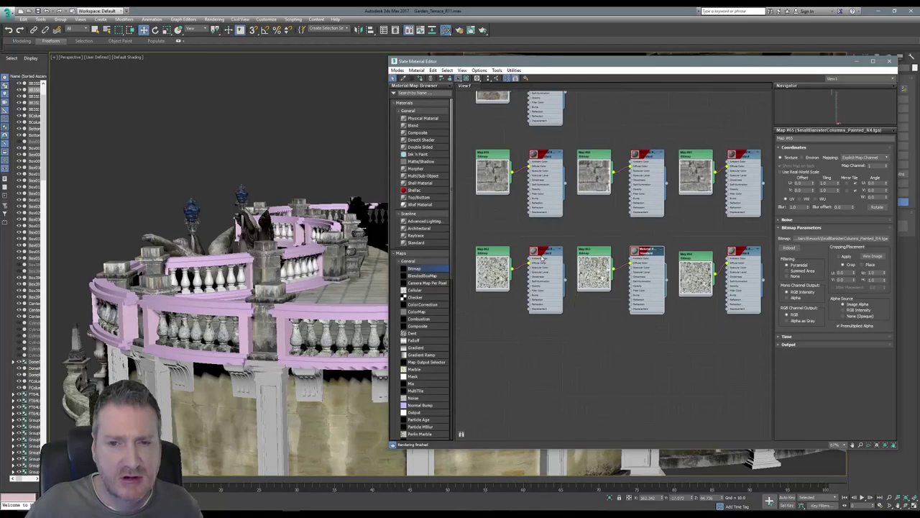
pyautogui.rightClick(550, 256)
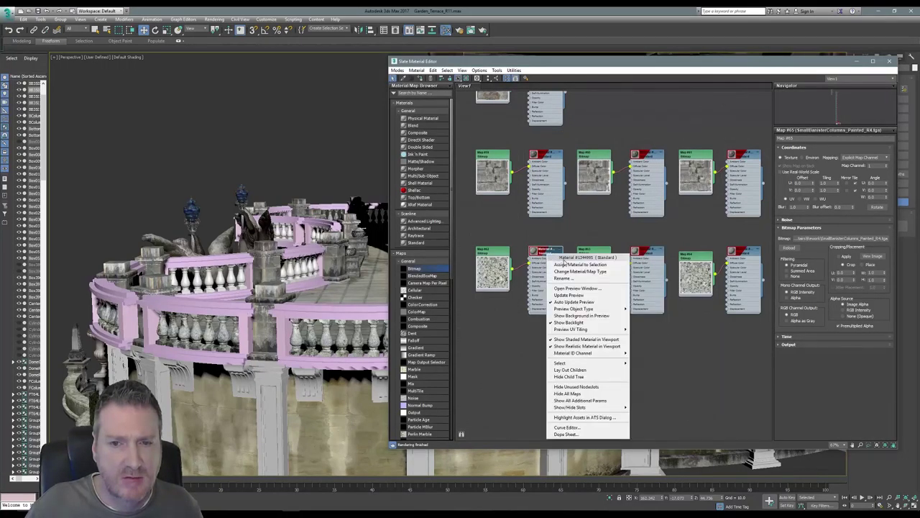
pyautogui.click(568, 264)
pyautogui.click(889, 60)
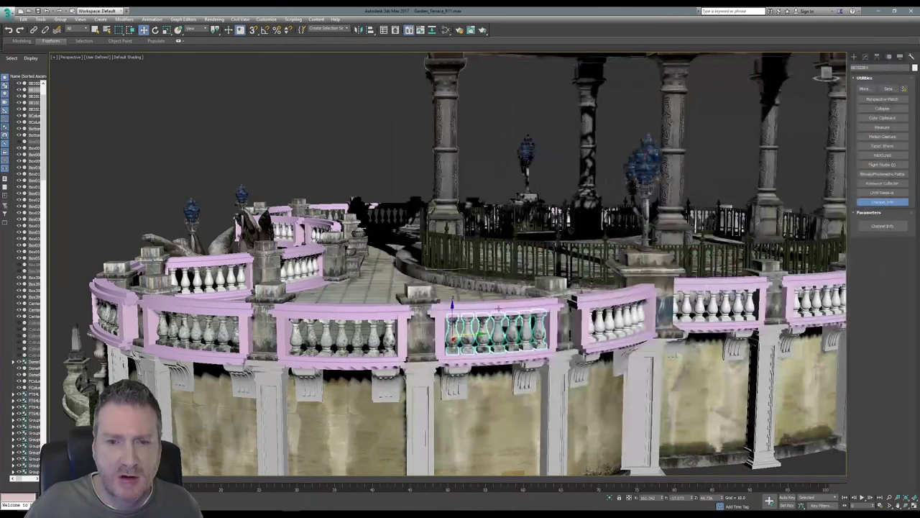
# Step: Inspect the curved terrace railing from several angles to find the next untextured baluster row beside the textured ones
pyautogui.keyDown('alt'); pyautogui.moveTo(498, 308); pyautogui.dragTo(492, 274, button='middle'); pyautogui.keyUp('alt')
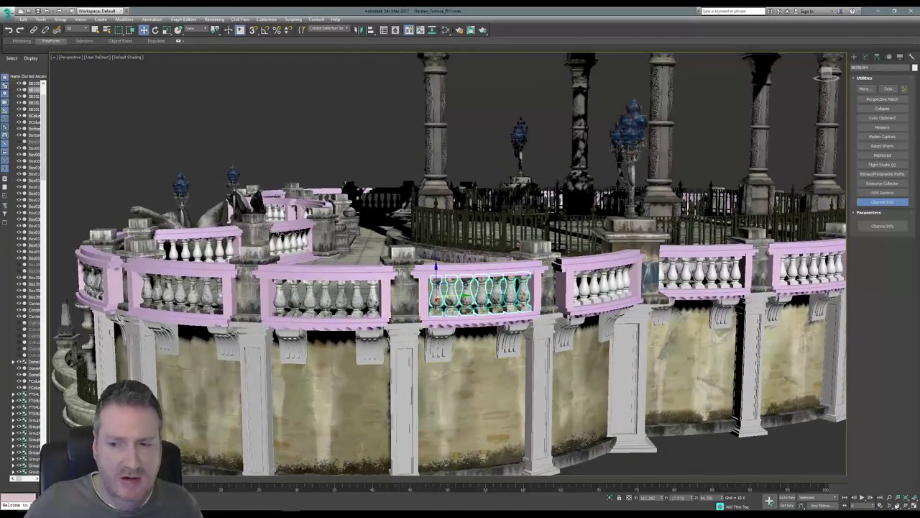
pyautogui.click(907, 507)
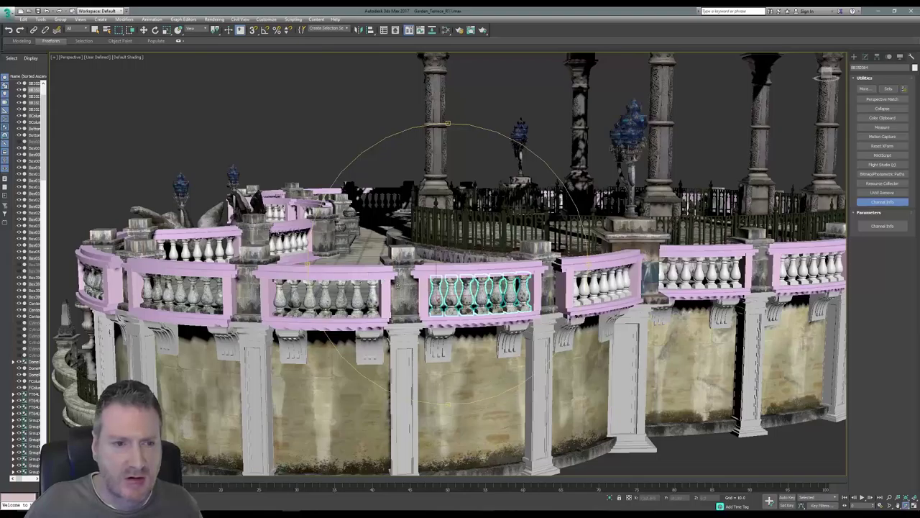
pyautogui.moveTo(332, 276); pyautogui.dragTo(493, 272)
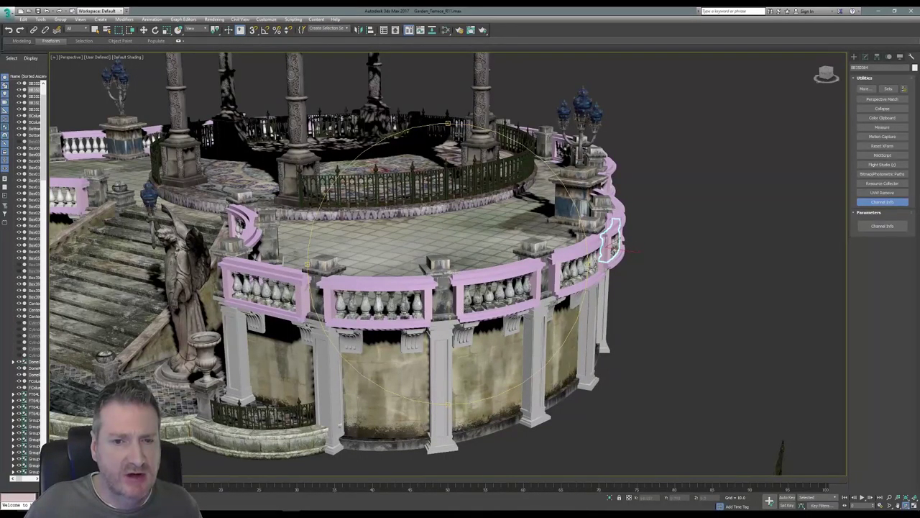
pyautogui.moveTo(501, 297); pyautogui.dragTo(389, 312)
pyautogui.scroll(4, 389, 311)
pyautogui.moveTo(389, 312); pyautogui.dragTo(306, 312, button='middle')
pyautogui.moveTo(306, 312); pyautogui.dragTo(226, 134)
# Step: Isolate the white baluster group between the last textured row and the lamp pedestal, and ungroup it
pyautogui.click(96, 31)
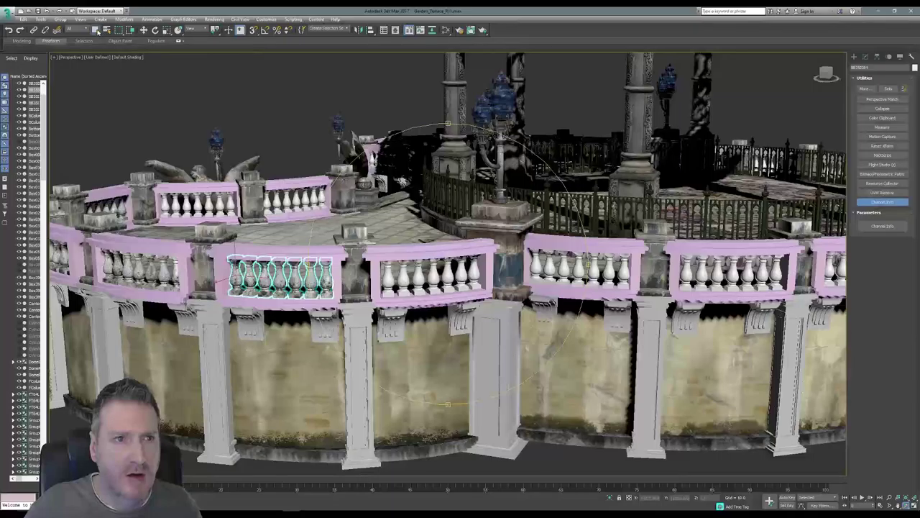
pyautogui.click(405, 280)
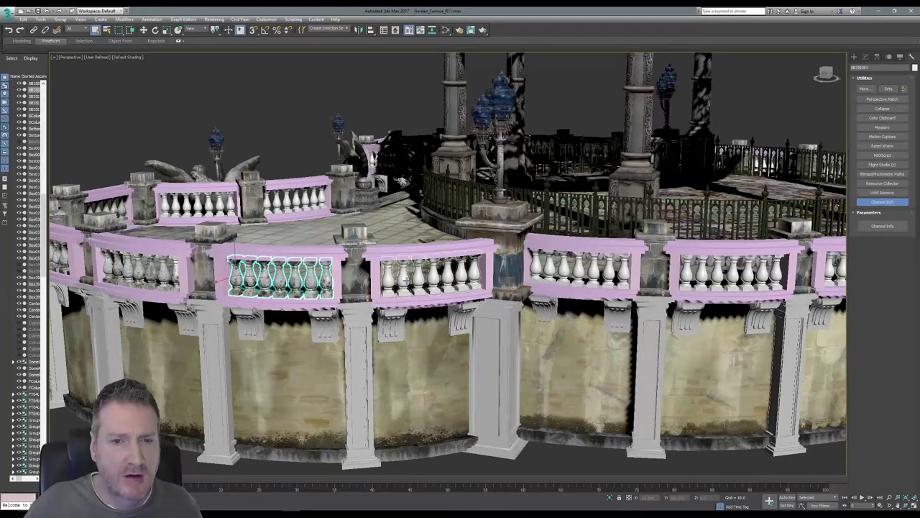
pyautogui.click(42, 20)
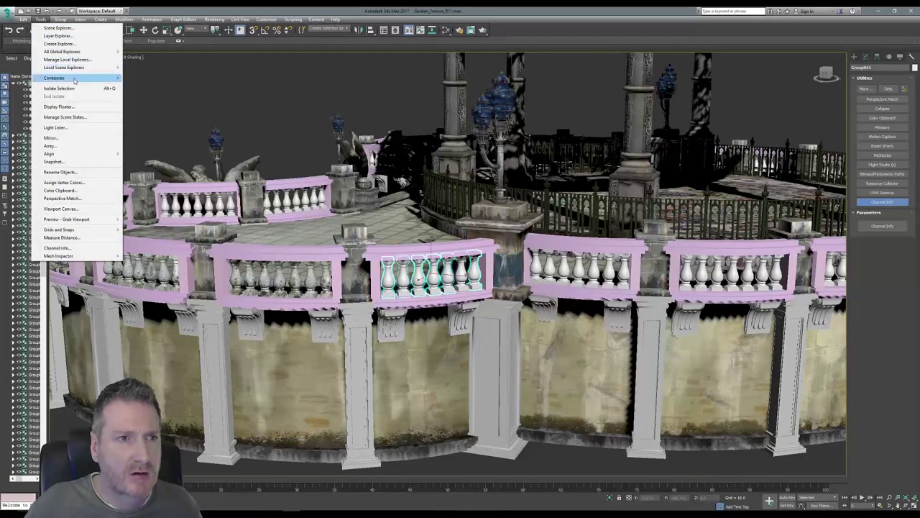
pyautogui.click(74, 89)
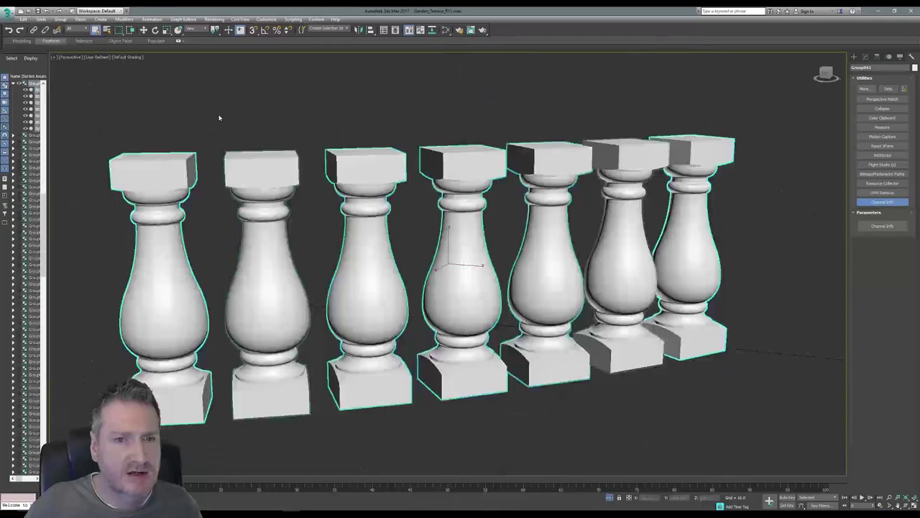
pyautogui.click(60, 20)
pyautogui.click(72, 36)
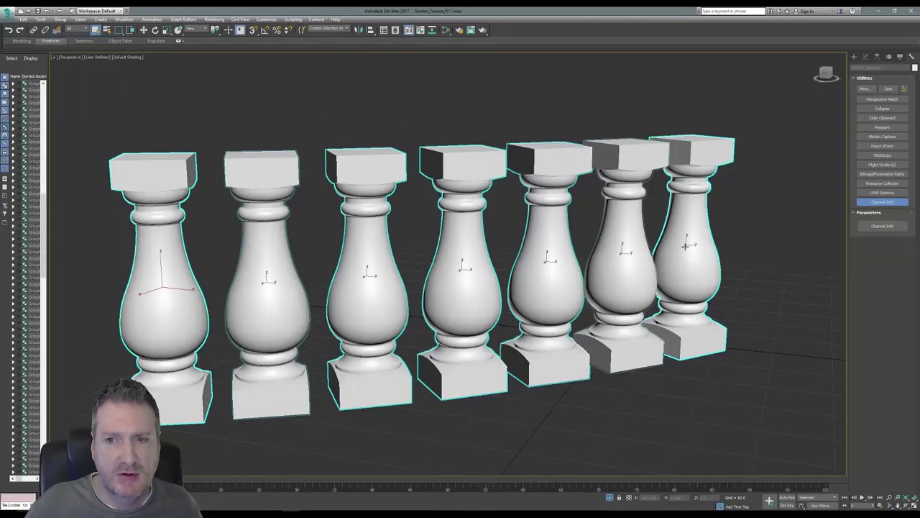
# Step: Attach the other six isolated balusters to the first one in the row to form a single editable poly
pyautogui.scroll(-5, 705, 296)
pyautogui.click(708, 288)
pyautogui.click(381, 272)
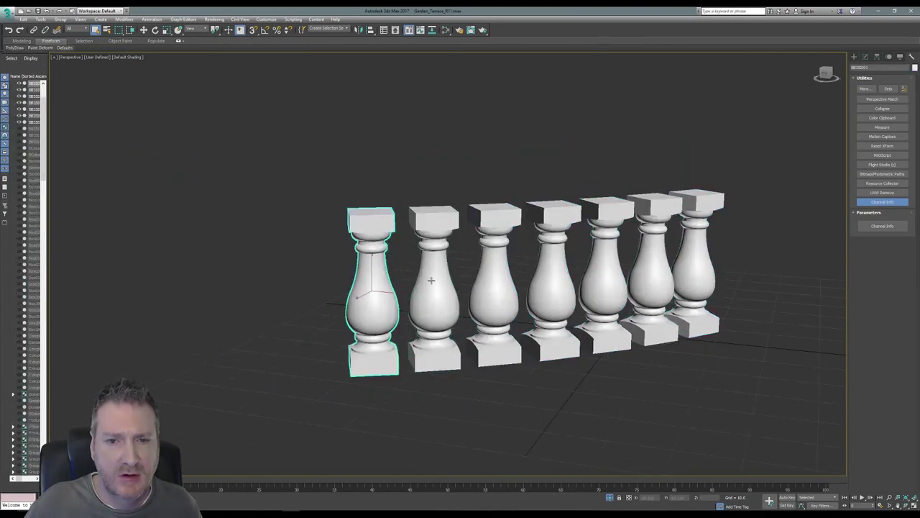
pyautogui.click(866, 57)
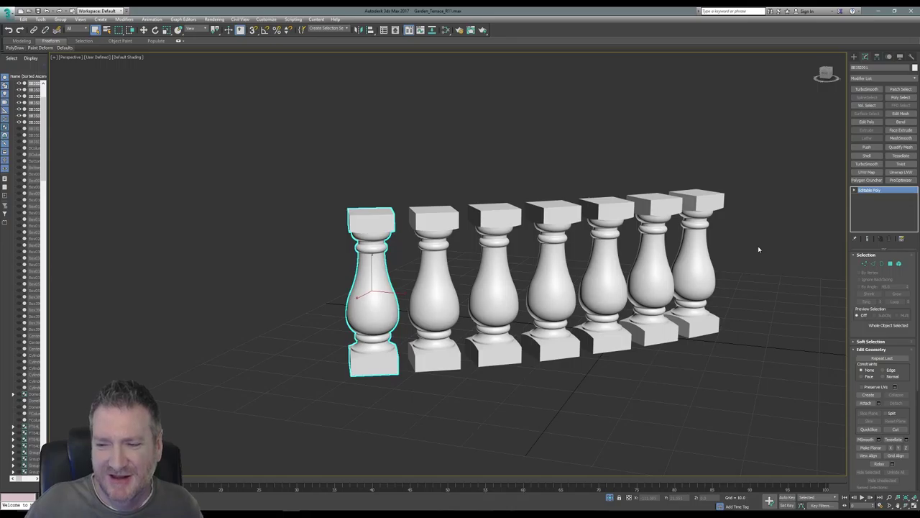
pyautogui.click(865, 403)
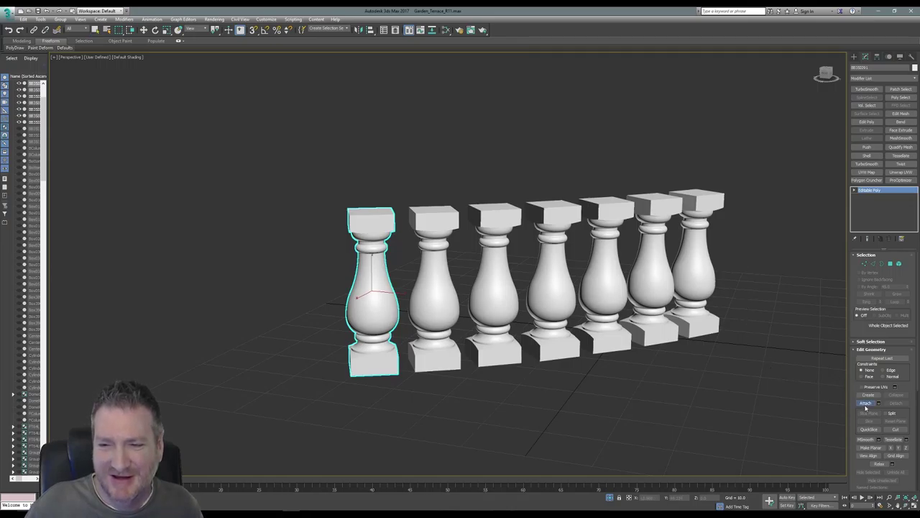
pyautogui.click(503, 294)
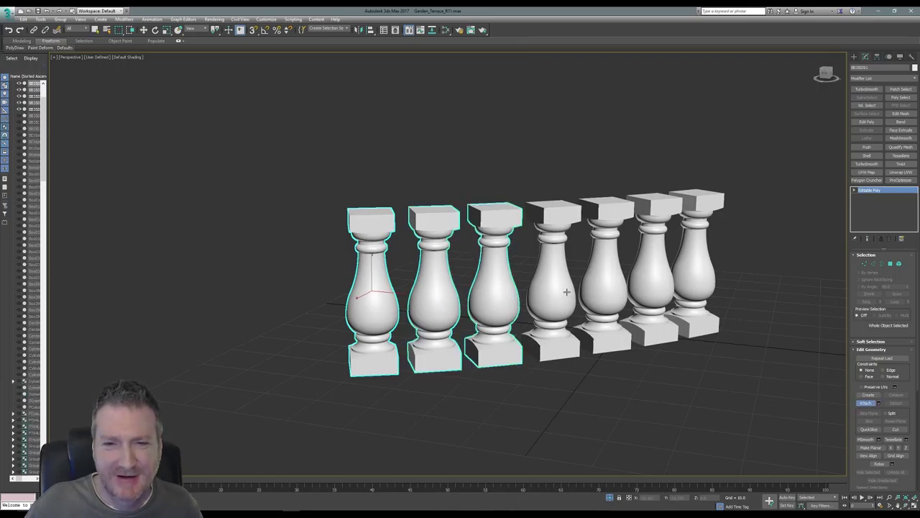
pyautogui.click(567, 297)
pyautogui.click(598, 304)
pyautogui.click(650, 284)
pyautogui.click(701, 277)
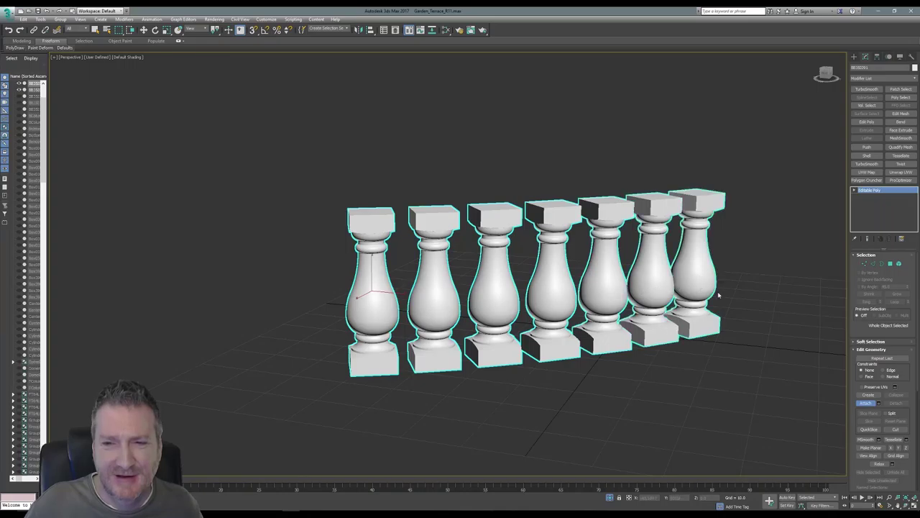
pyautogui.click(866, 403)
pyautogui.press('w')
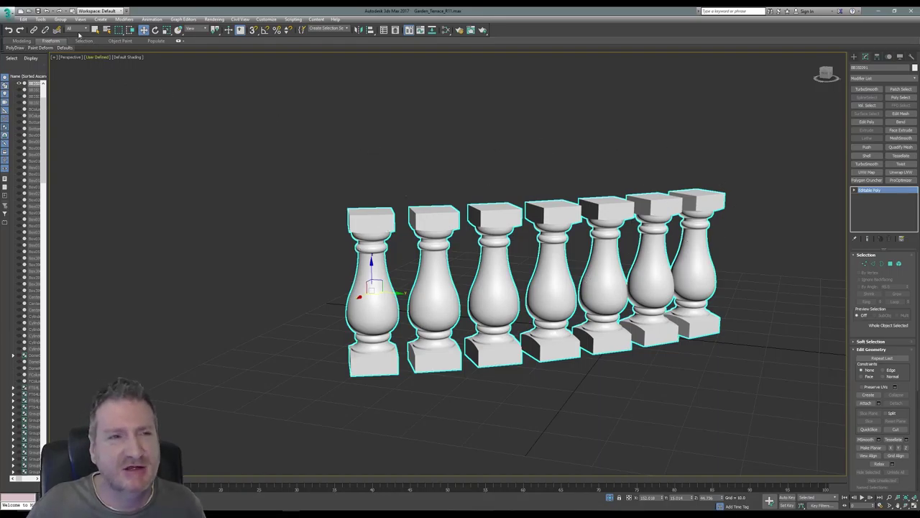
# Step: End the isolation and copy the map channel 1 UVs from the textured baluster row next to the attached one
pyautogui.click(41, 18)
pyautogui.click(67, 99)
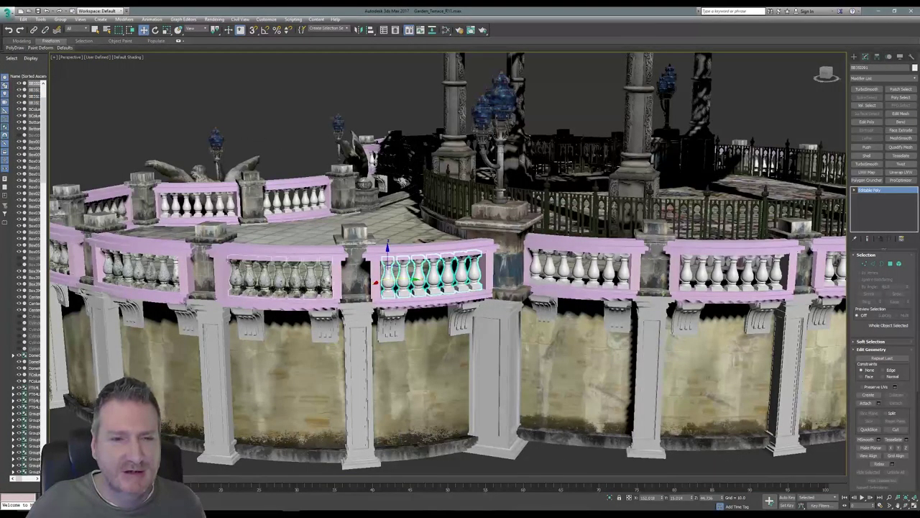
pyautogui.click(307, 279)
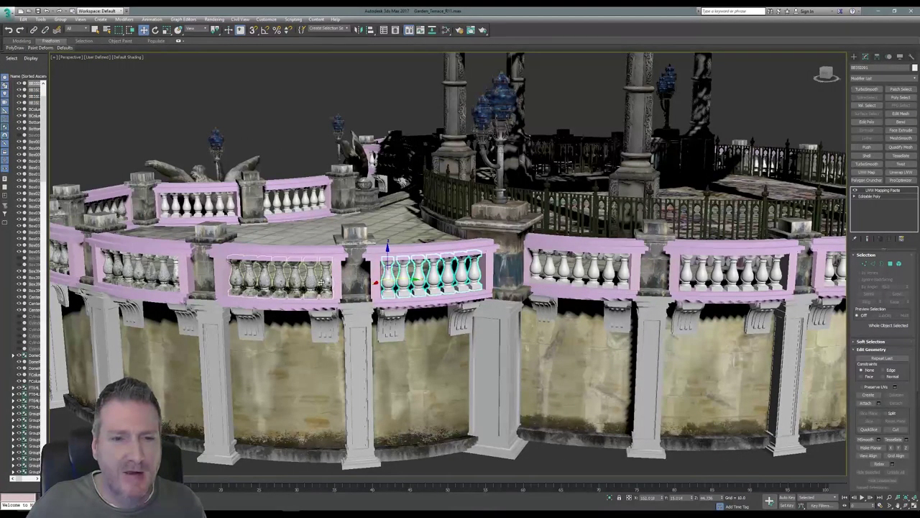
pyautogui.click(320, 282)
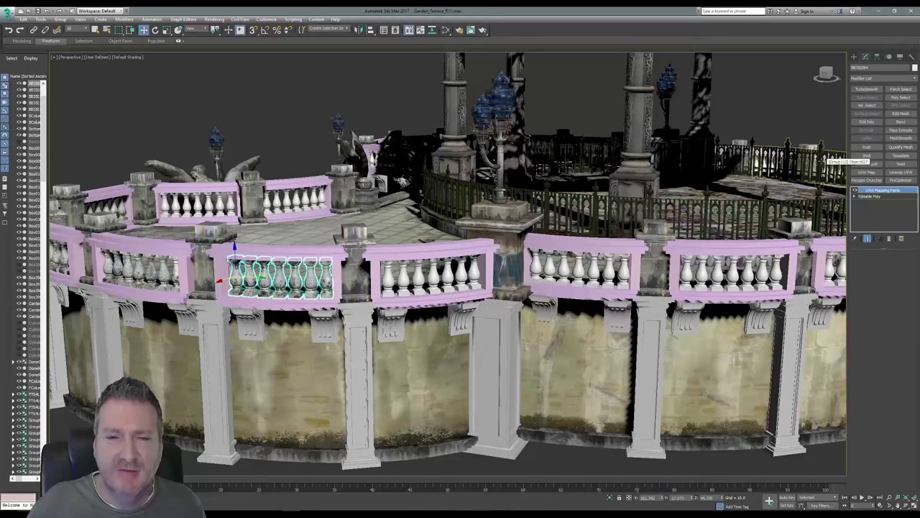
pyautogui.click(912, 57)
pyautogui.click(882, 226)
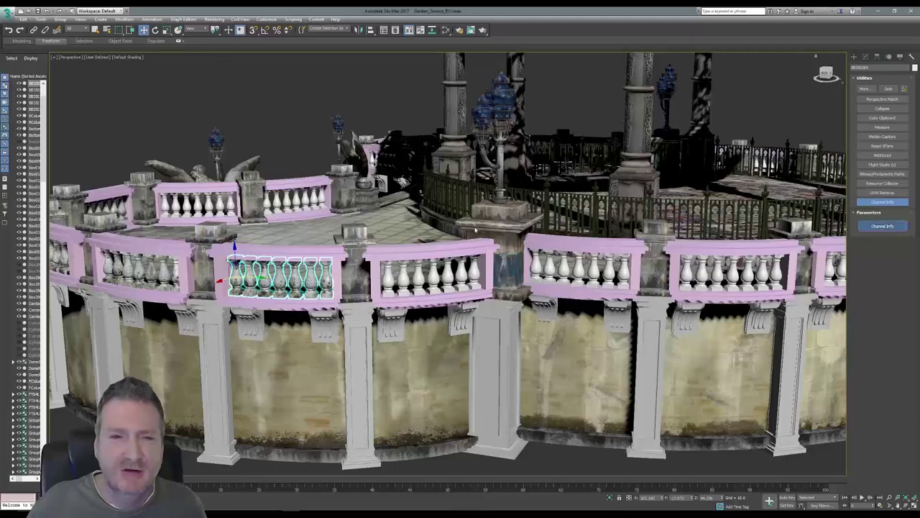
pyautogui.click(53, 78)
pyautogui.rightClick(53, 79)
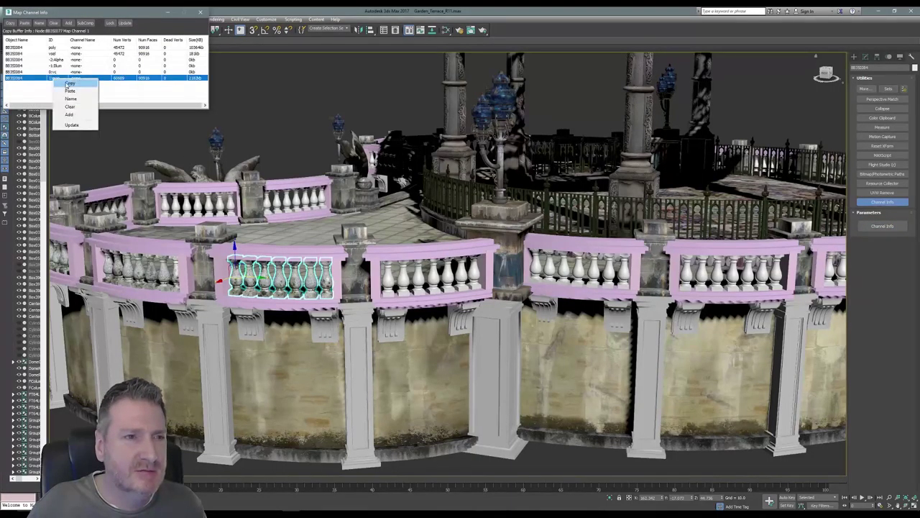
pyautogui.click(67, 85)
# Step: Paste the UVs into map channel 1 of the attached white row beside the lamp pedestal, keeping the default channel name
pyautogui.click(386, 282)
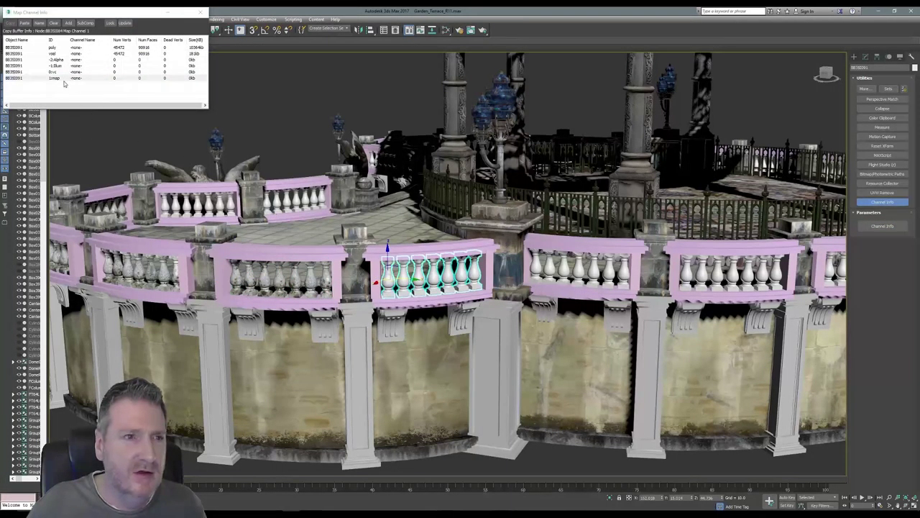
pyautogui.rightClick(64, 84)
pyautogui.click(80, 92)
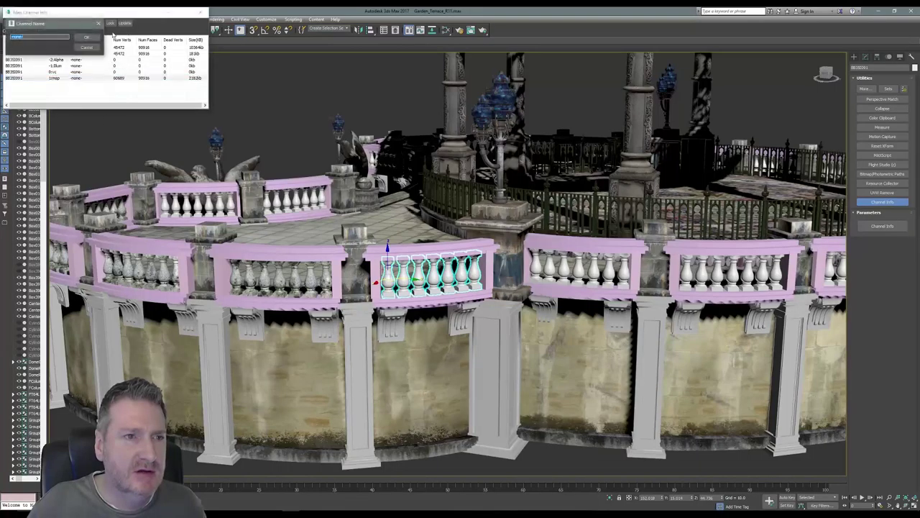
pyautogui.click(87, 36)
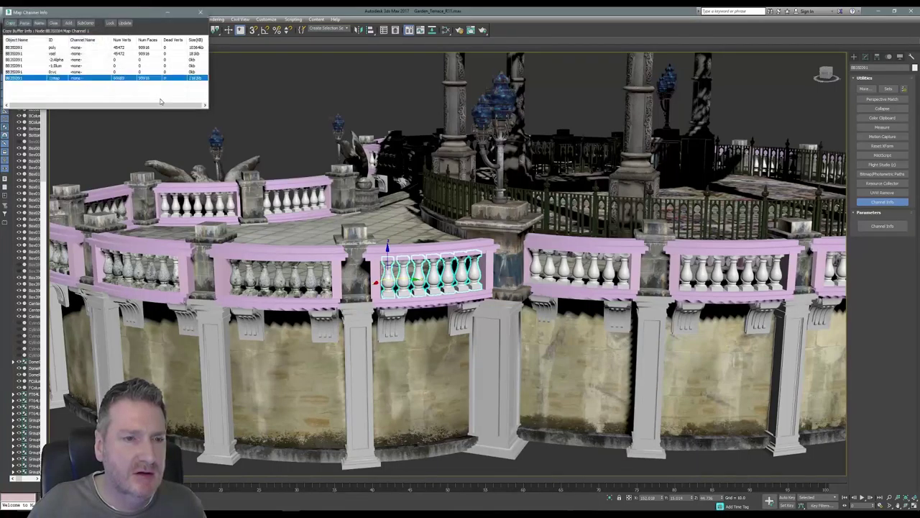
pyautogui.click(201, 12)
# Step: Assign the second of the three weathered column materials to the baluster row beside the lamp pedestal
pyautogui.click(446, 29)
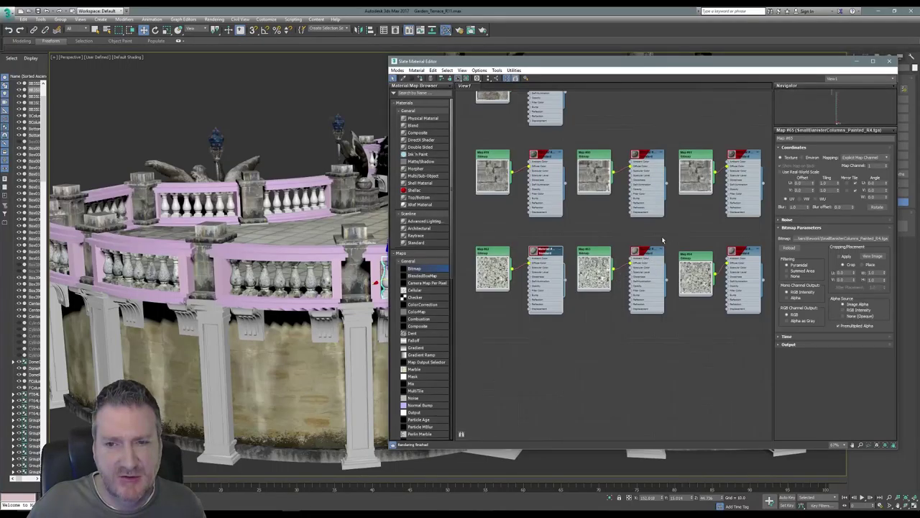
pyautogui.moveTo(663, 241); pyautogui.dragTo(587, 259, button='middle')
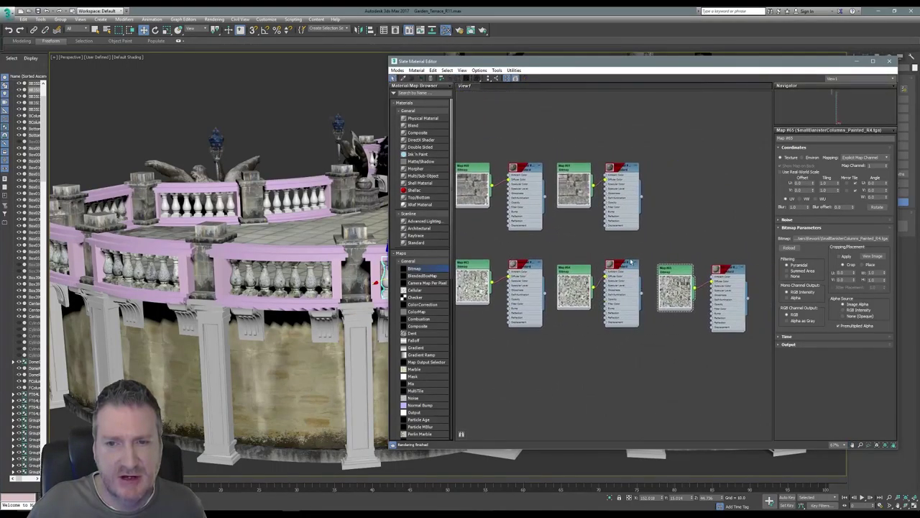
pyautogui.rightClick(617, 266)
pyautogui.click(637, 278)
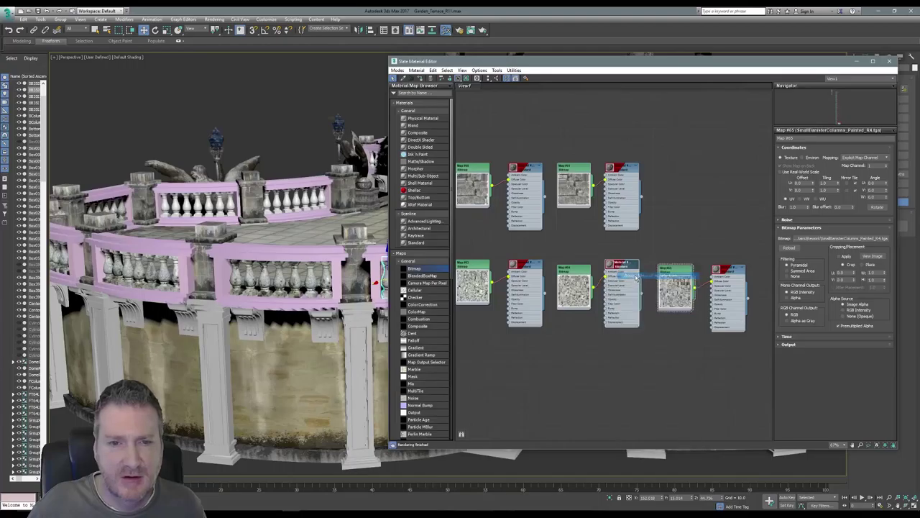
pyautogui.click(890, 62)
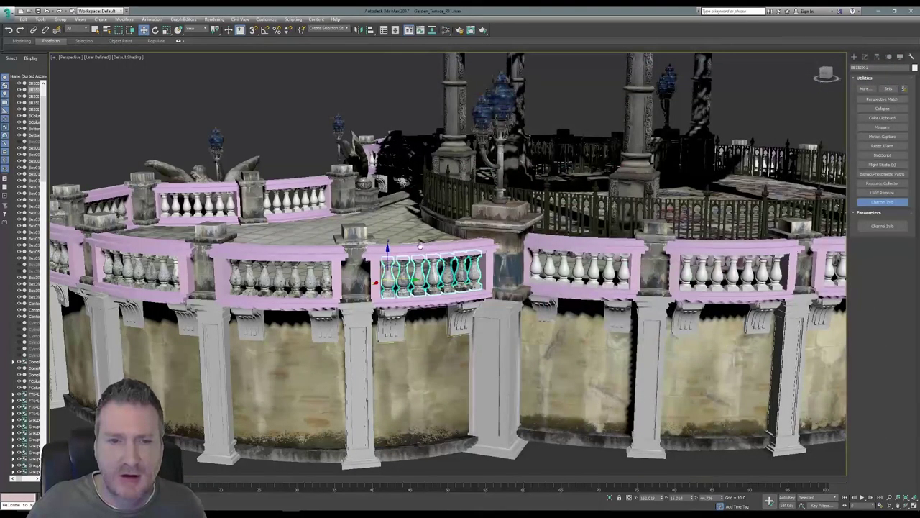
# Step: Isolate the white baluster group on the other side of the lamp pedestal and ungroup it
pyautogui.moveTo(417, 248); pyautogui.dragTo(360, 236, button='middle')
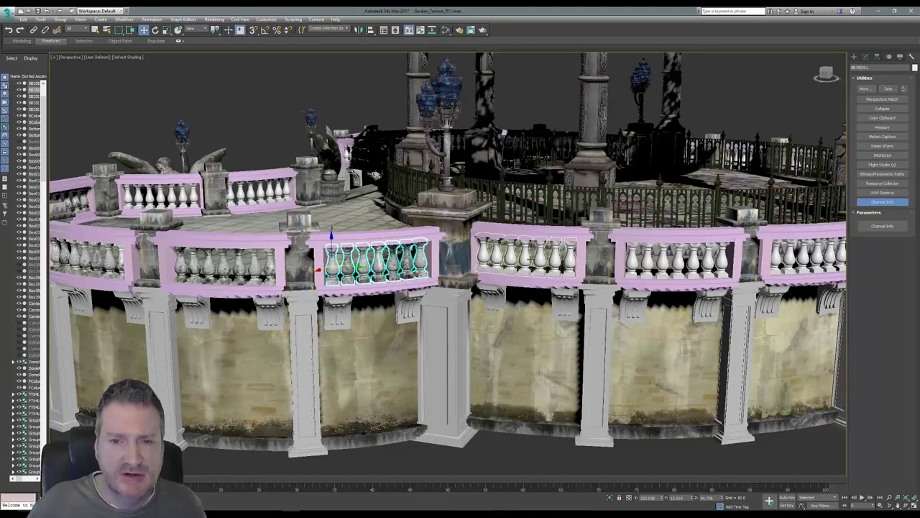
pyautogui.click(528, 255)
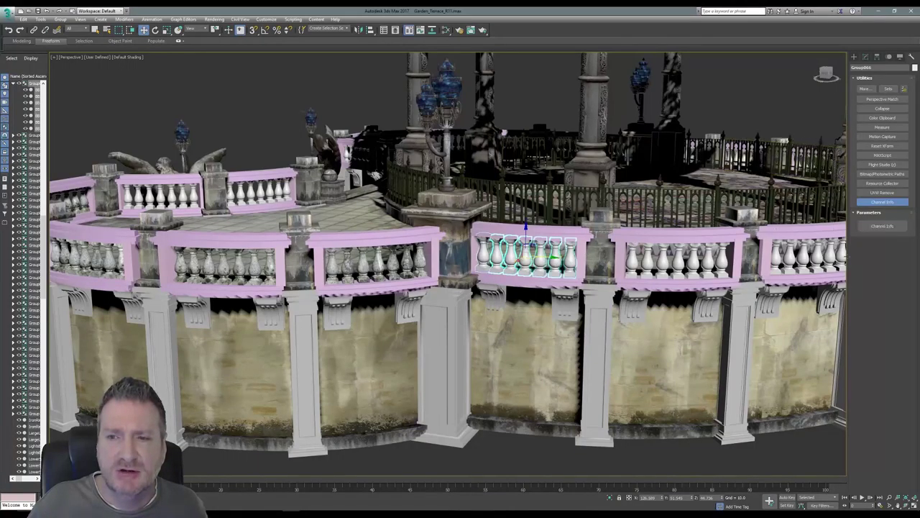
pyautogui.click(41, 19)
pyautogui.click(59, 88)
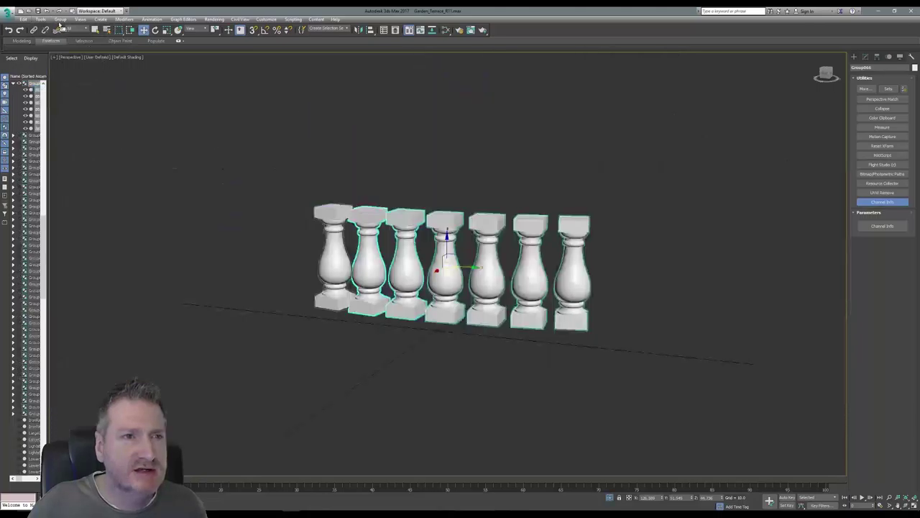
pyautogui.click(60, 19)
pyautogui.click(79, 38)
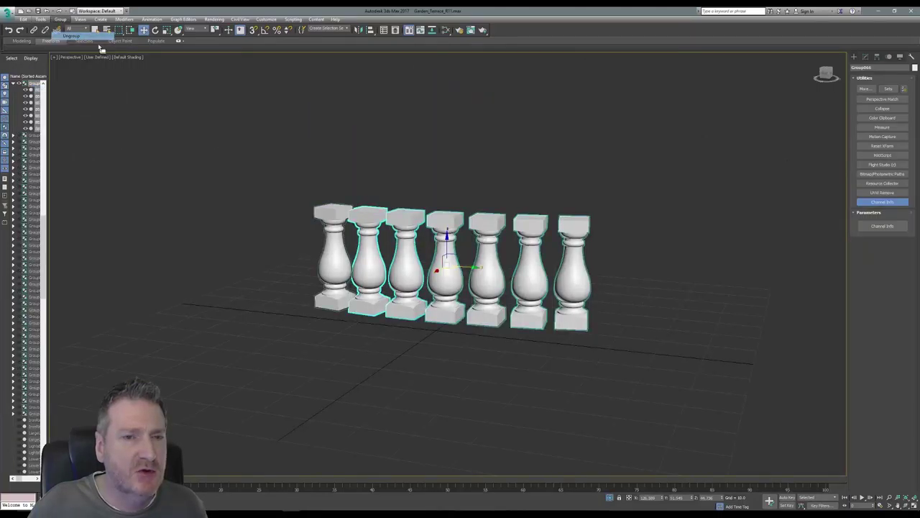
# Step: Attach the remaining six balusters of this ungrouped row to its first baluster
pyautogui.click(333, 164)
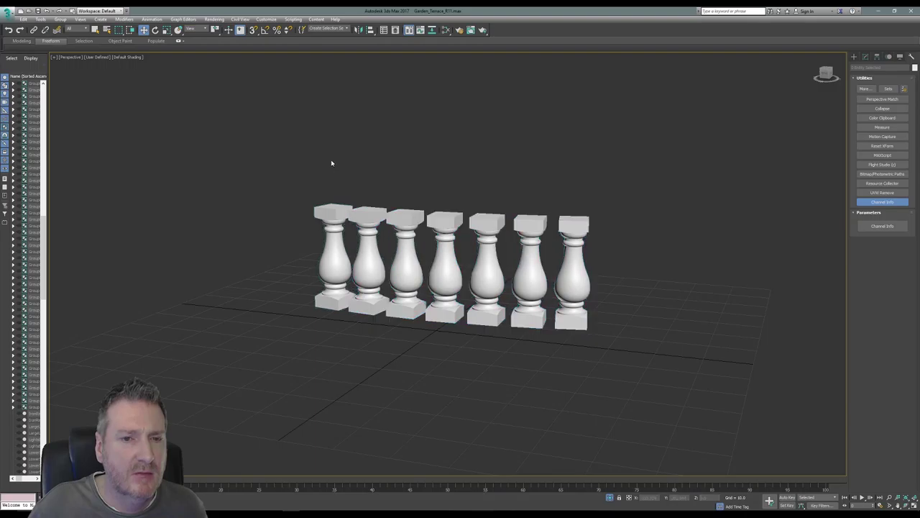
pyautogui.click(336, 215)
pyautogui.click(866, 56)
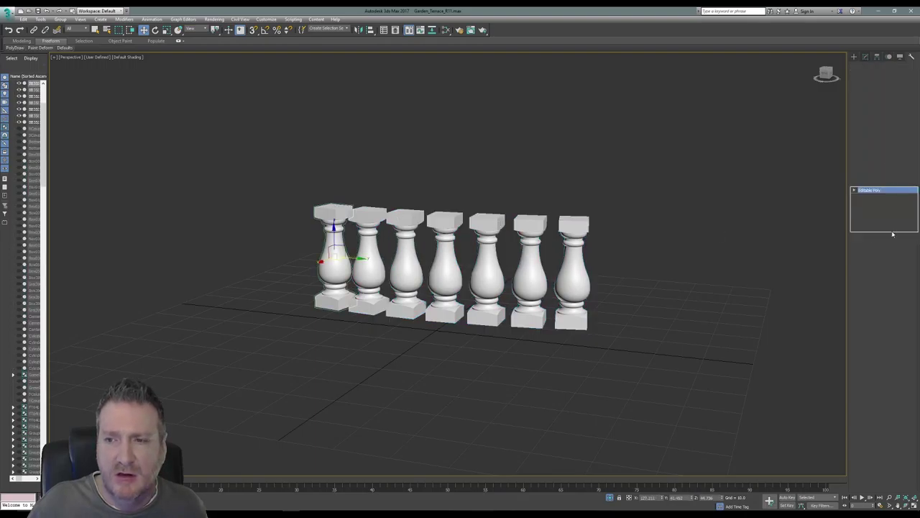
pyautogui.click(865, 403)
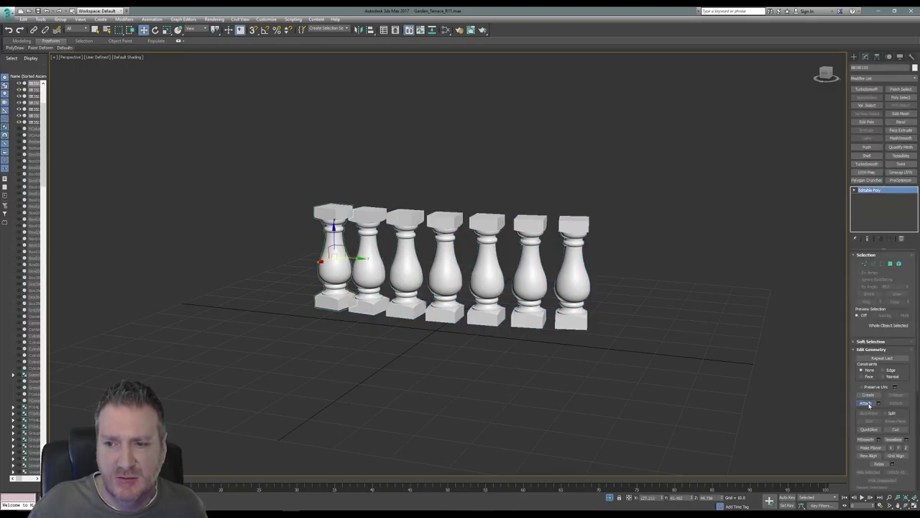
pyautogui.click(367, 213)
pyautogui.click(403, 222)
pyautogui.click(446, 220)
pyautogui.click(483, 224)
pyautogui.click(536, 224)
pyautogui.click(586, 230)
pyautogui.click(866, 403)
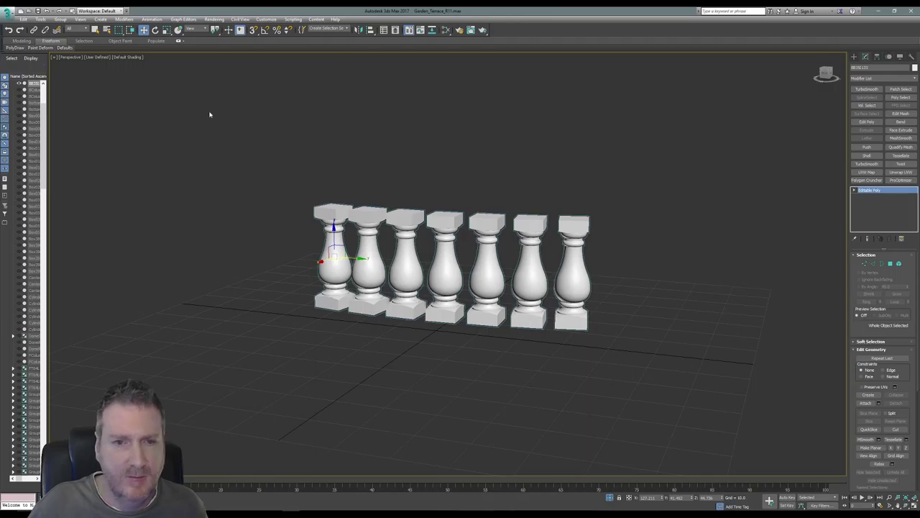
# Step: End the isolation and copy the map channel 1 UVs from the finished baluster row beside the lamp pedestal
pyautogui.click(40, 19)
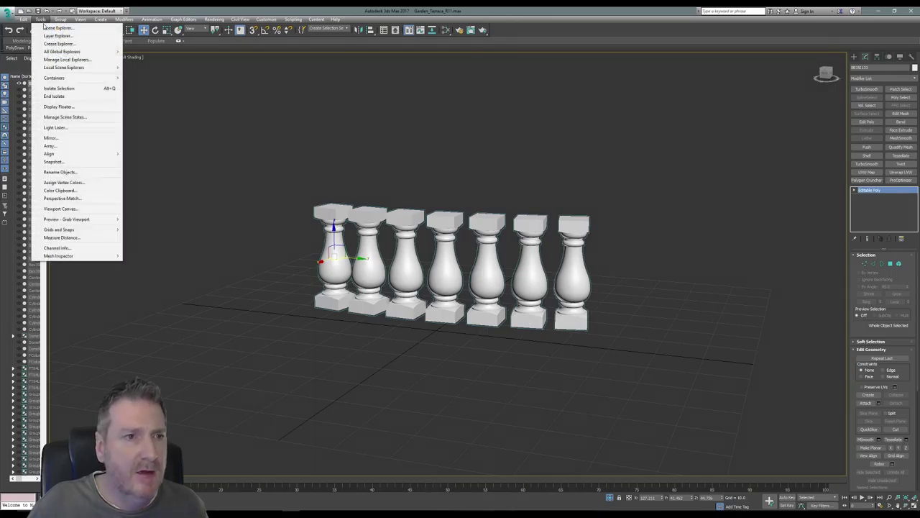
pyautogui.click(63, 97)
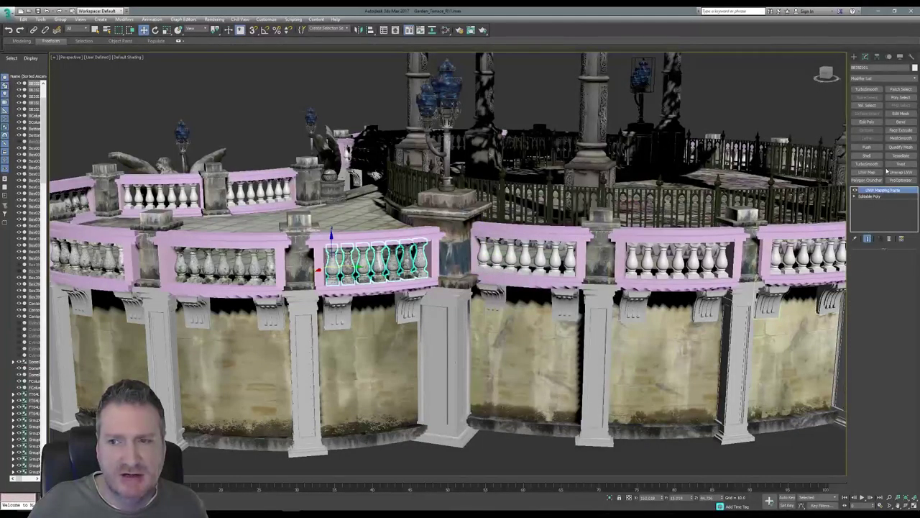
pyautogui.click(912, 56)
pyautogui.click(882, 202)
pyautogui.click(882, 226)
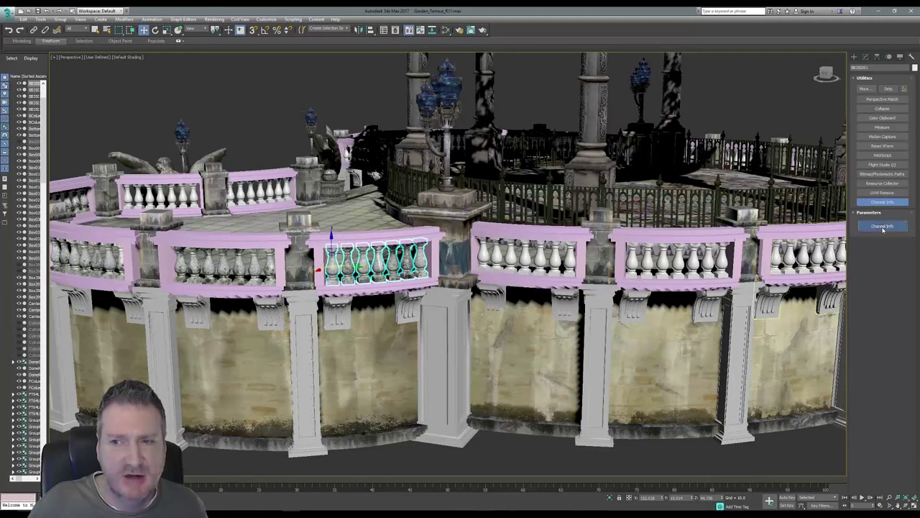
pyautogui.rightClick(64, 80)
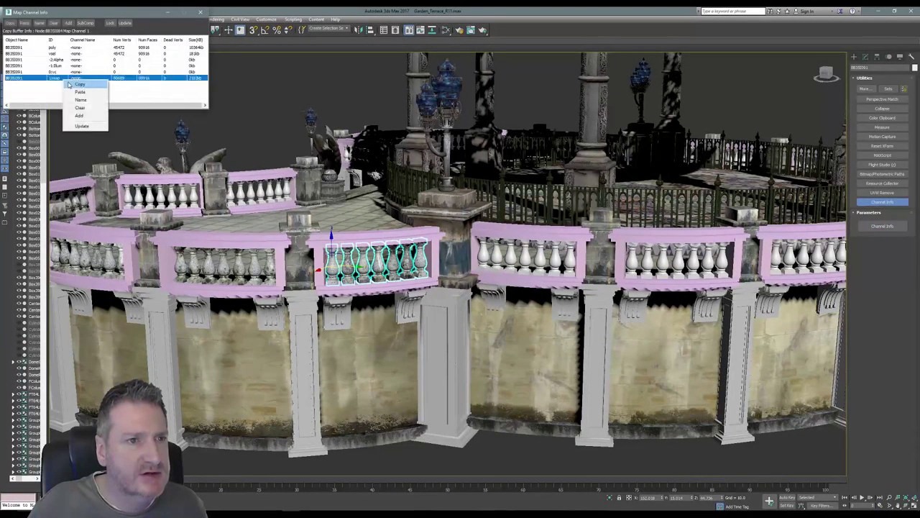
pyautogui.click(71, 84)
# Step: Paste the UVs into map channel 1 of the attached white row across the lamp pedestal, keeping the default channel name
pyautogui.click(500, 261)
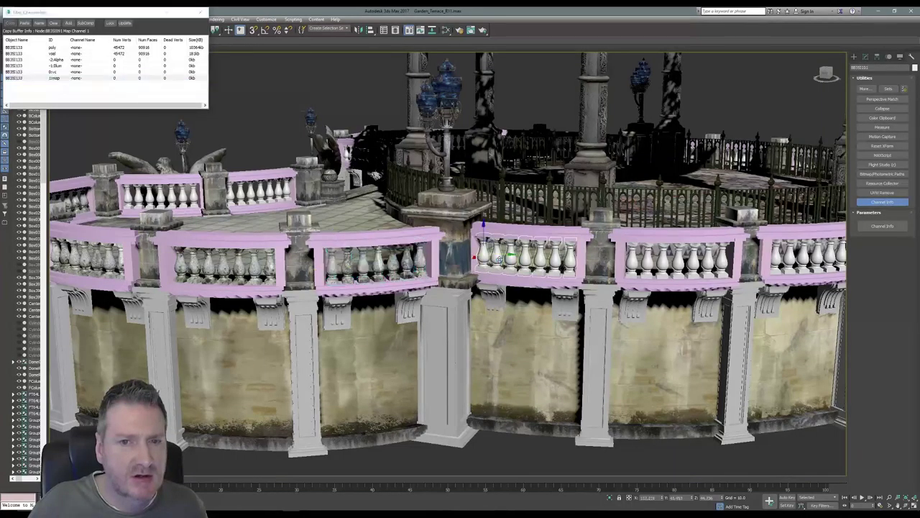
pyautogui.rightClick(75, 80)
pyautogui.click(91, 92)
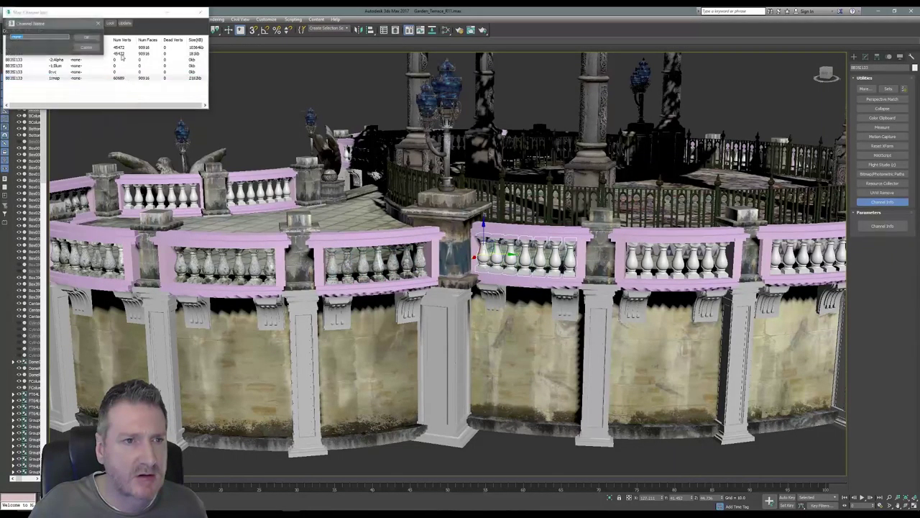
pyautogui.click(201, 12)
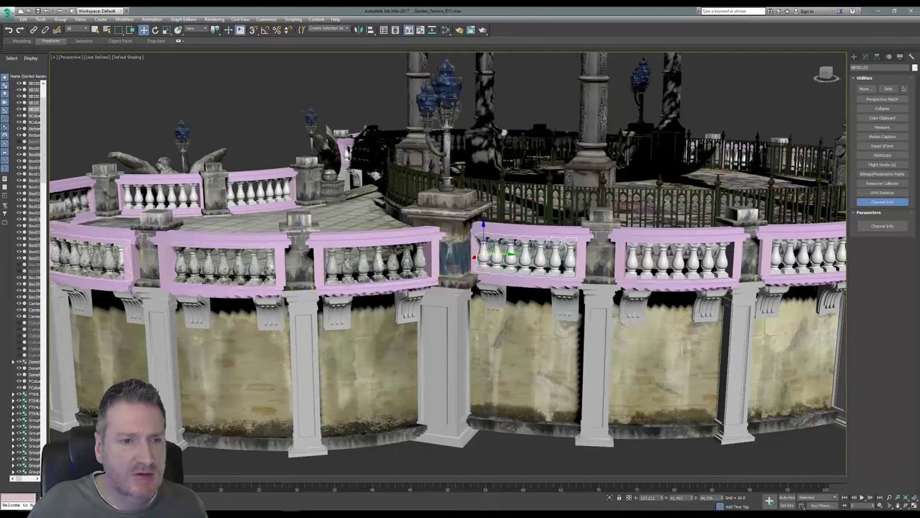
# Step: Assign the middle of the three weathered column materials to the newly mapped baluster row across the lamp pedestal
pyautogui.moveTo(225, 301); pyautogui.dragTo(300, 344, button='middle')
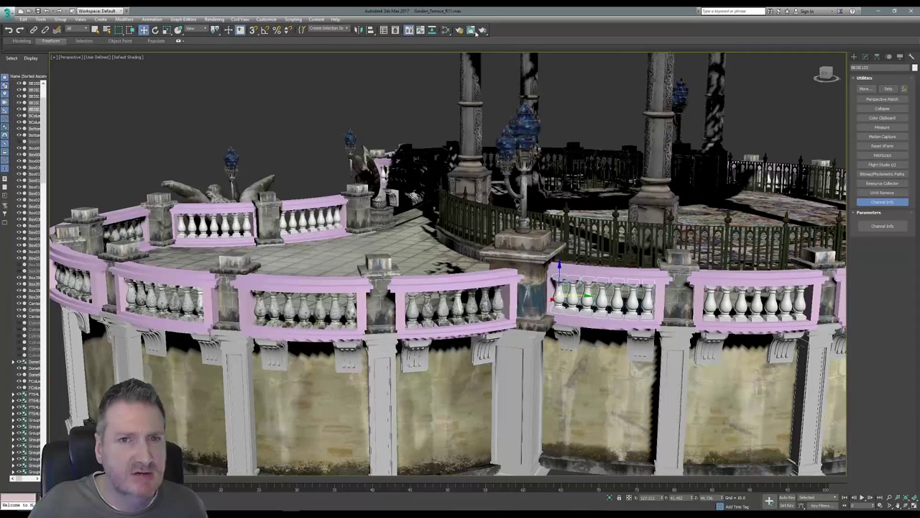
pyautogui.click(445, 30)
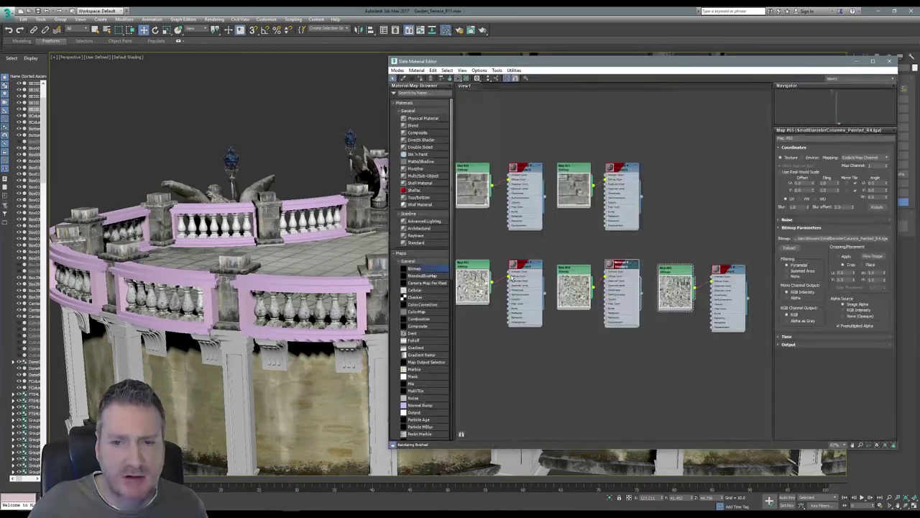
pyautogui.moveTo(517, 268); pyautogui.dragTo(652, 261, button='middle')
pyautogui.click(659, 262)
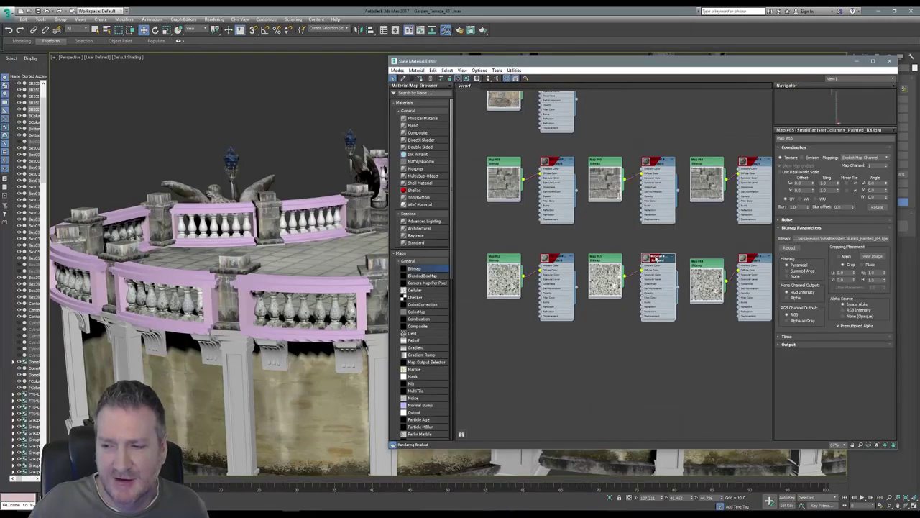
pyautogui.rightClick(653, 258)
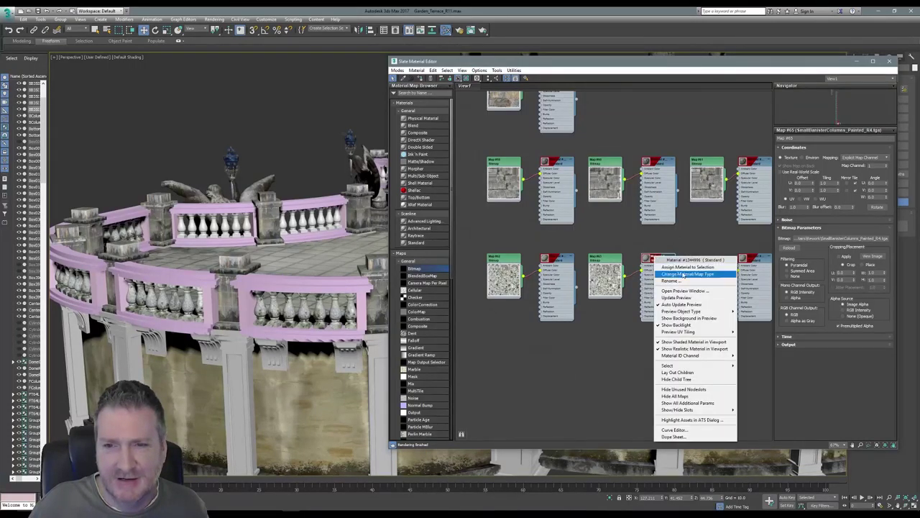
pyautogui.click(690, 264)
pyautogui.click(890, 61)
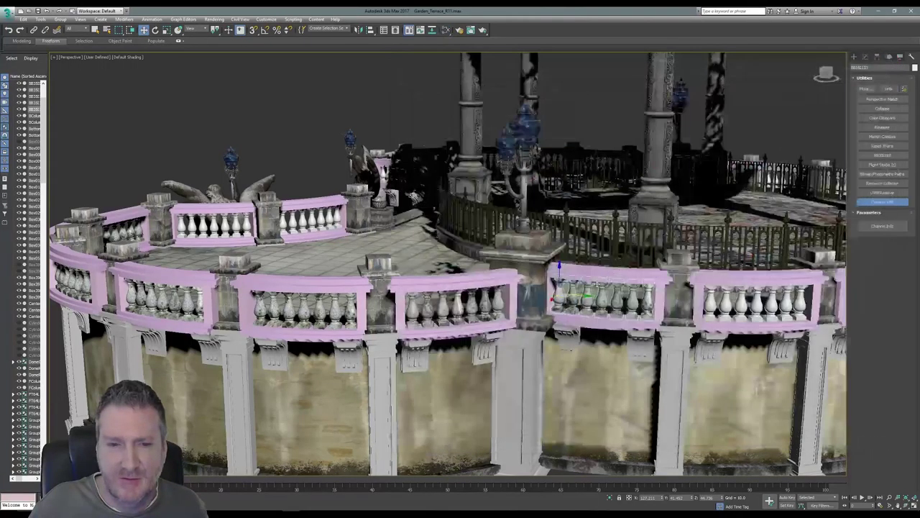